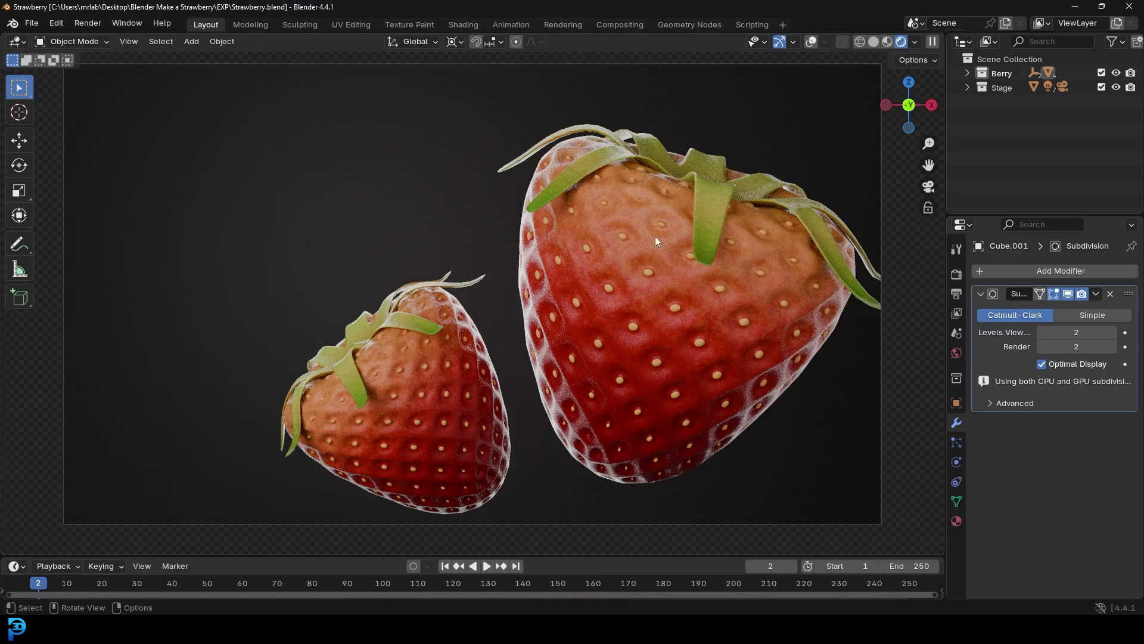
# Examine the finished strawberry scene from several angles in rendered and solid shading and through the camera
pyautogui.moveTo(651, 255); pyautogui.dragTo(578, 262, button='middle')
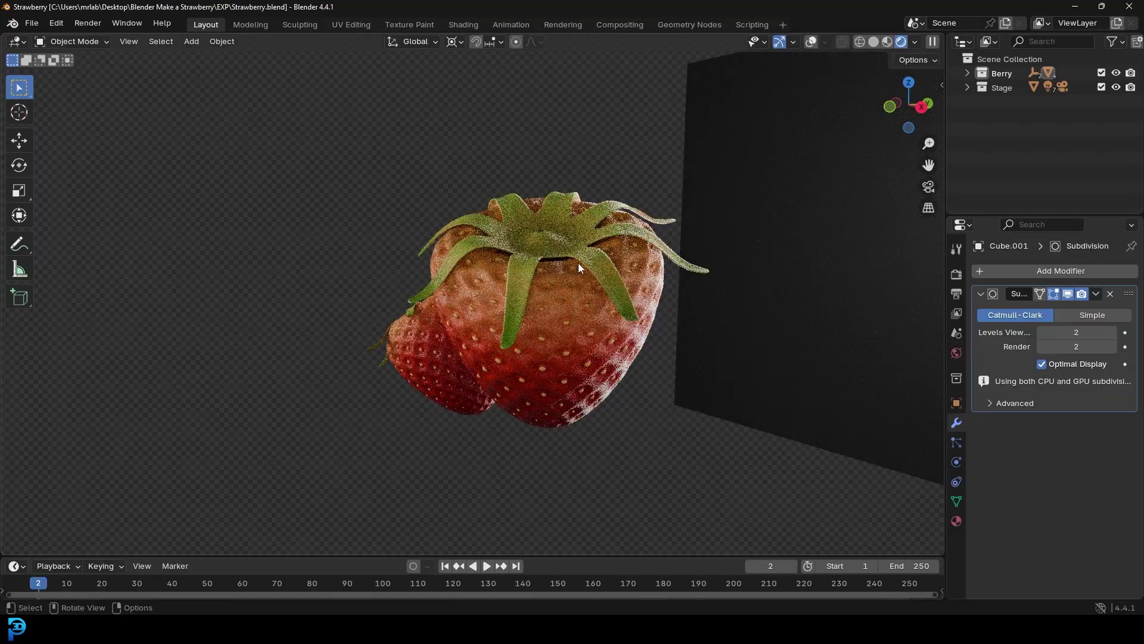
pyautogui.moveTo(522, 292); pyautogui.dragTo(605, 338, button='middle')
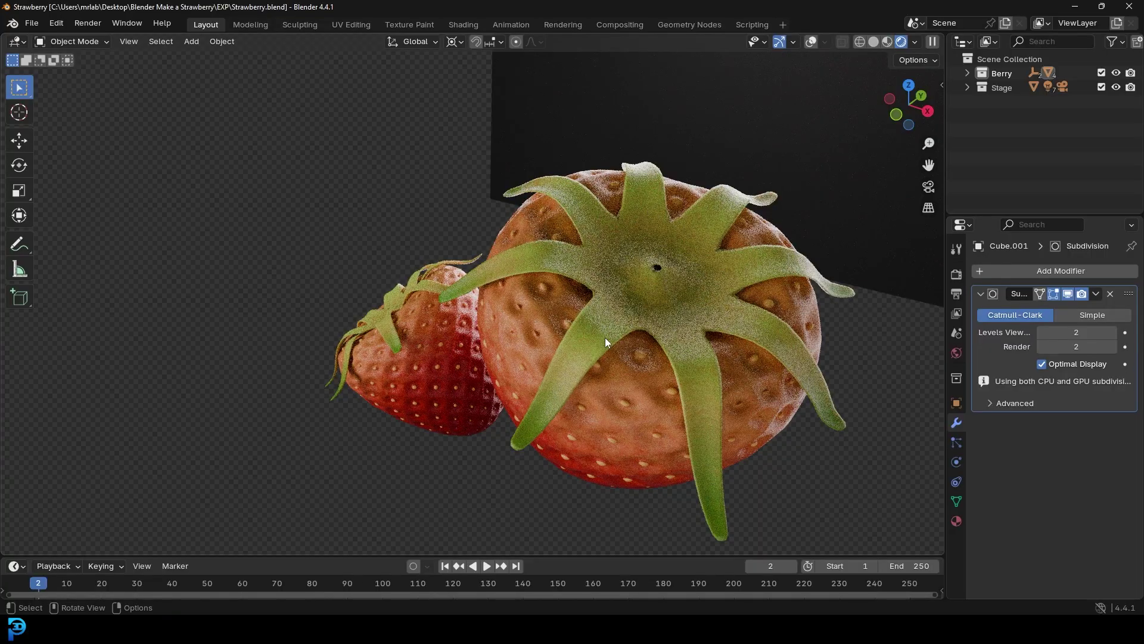
pyautogui.press('z')
pyautogui.click(704, 335)
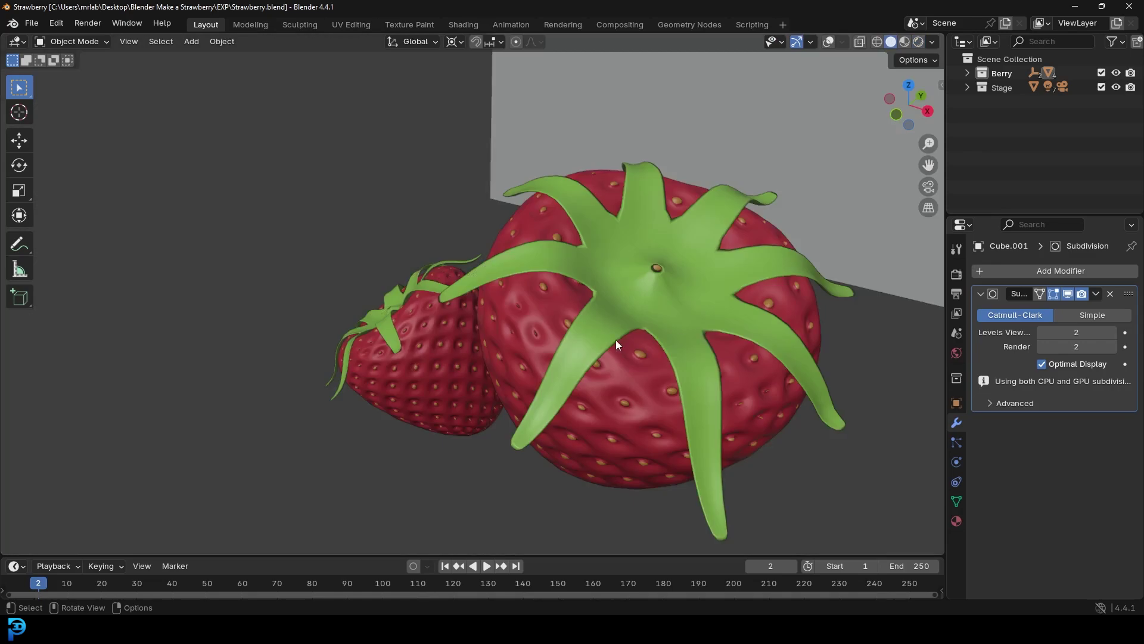
pyautogui.press('KP_0')
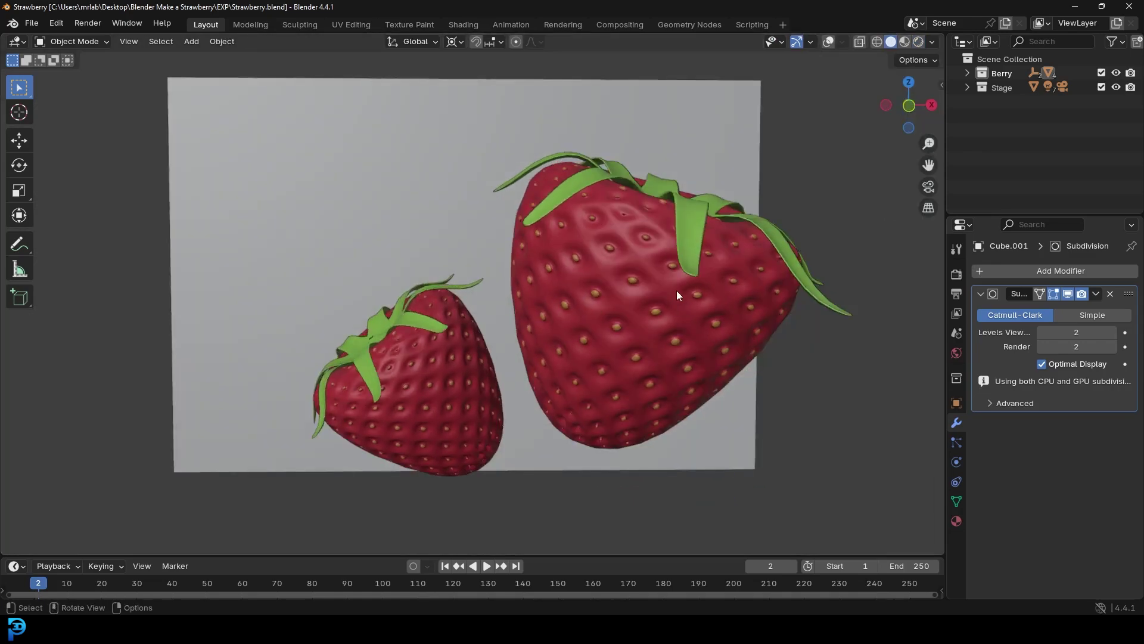
pyautogui.moveTo(678, 291); pyautogui.dragTo(567, 361, button='middle')
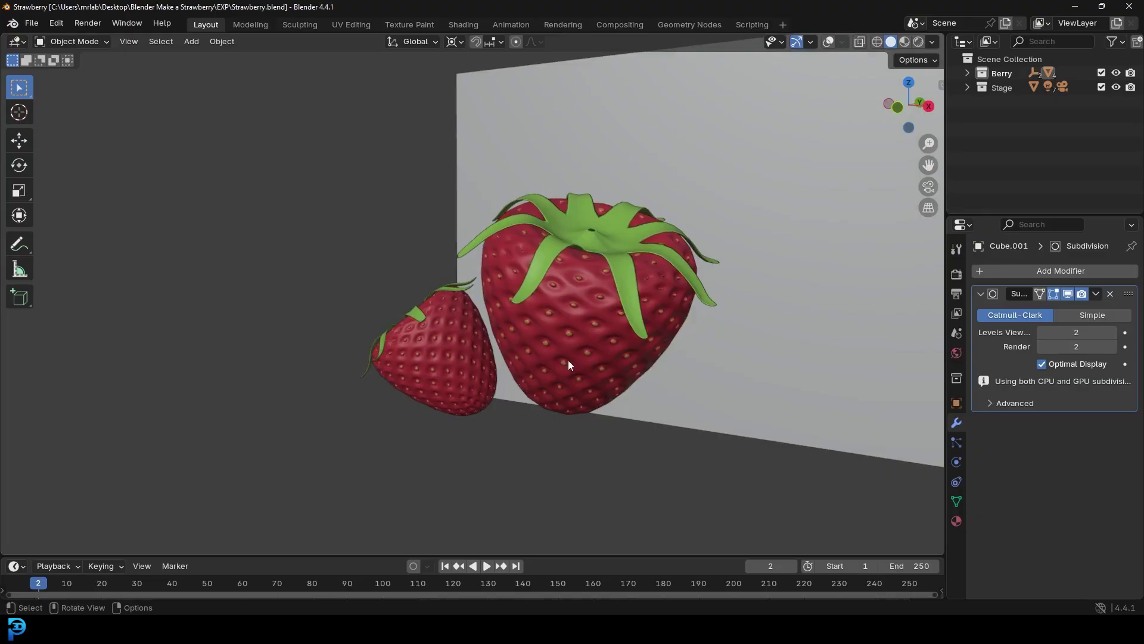
pyautogui.moveTo(568, 360); pyautogui.dragTo(541, 388, button='middle')
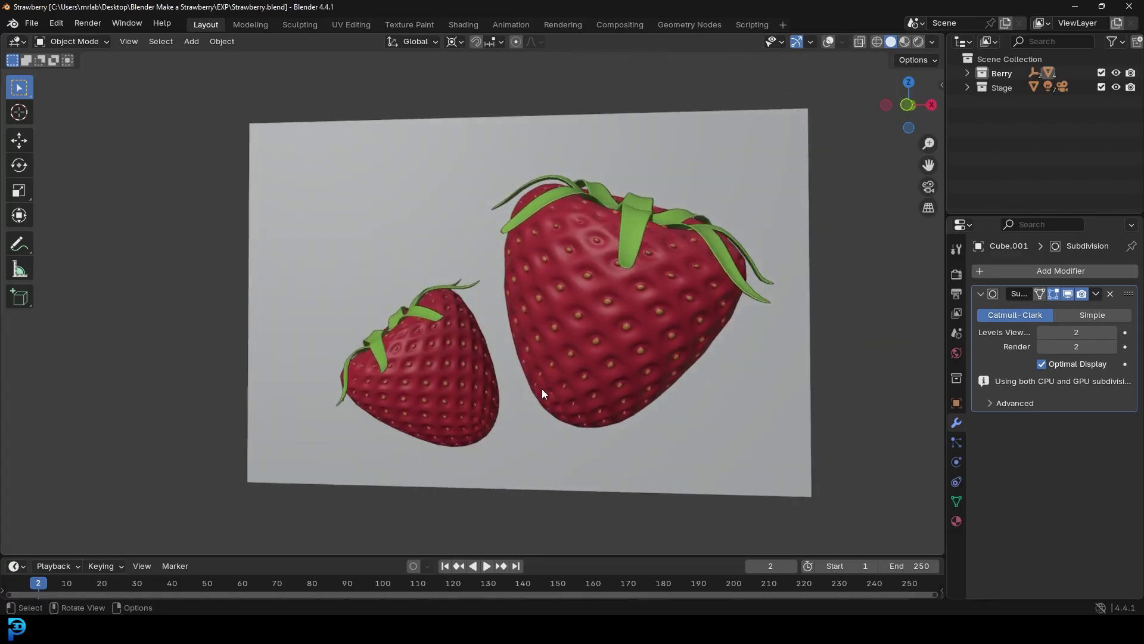
pyautogui.press('KP_1')
pyautogui.press('KP_0')
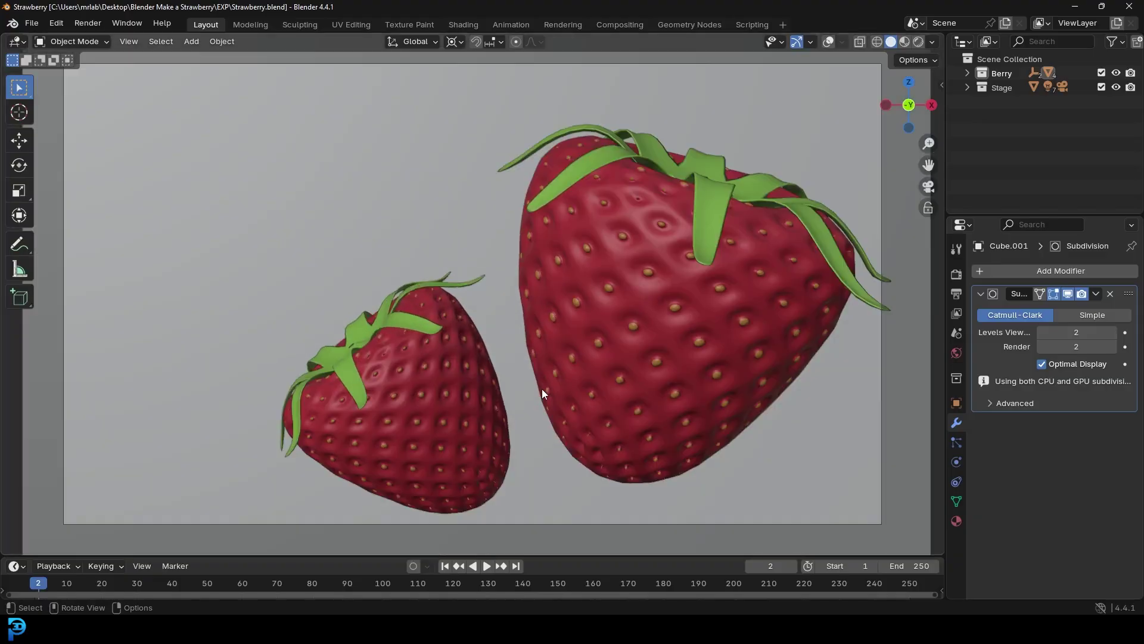
pyautogui.scroll(-1, 527, 325)
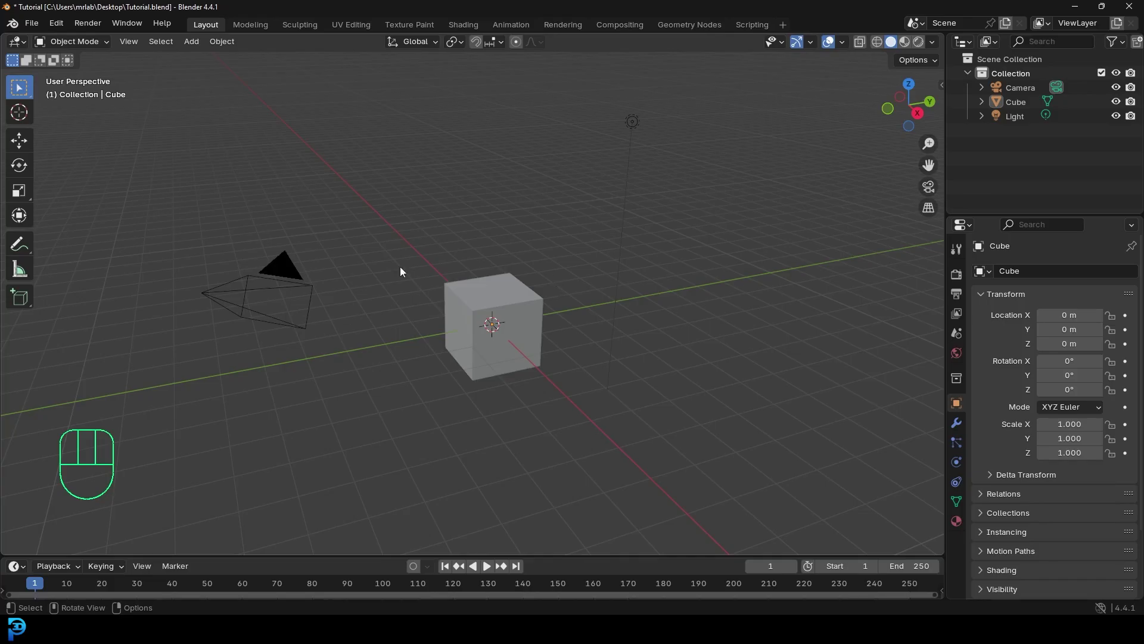
# Add a Subdivision Surface modifier with 2 viewport levels to the default cube and apply it
pyautogui.click(485, 288)
pyautogui.scroll(4, 500, 316)
pyautogui.moveTo(513, 334); pyautogui.dragTo(550, 327, button='middle')
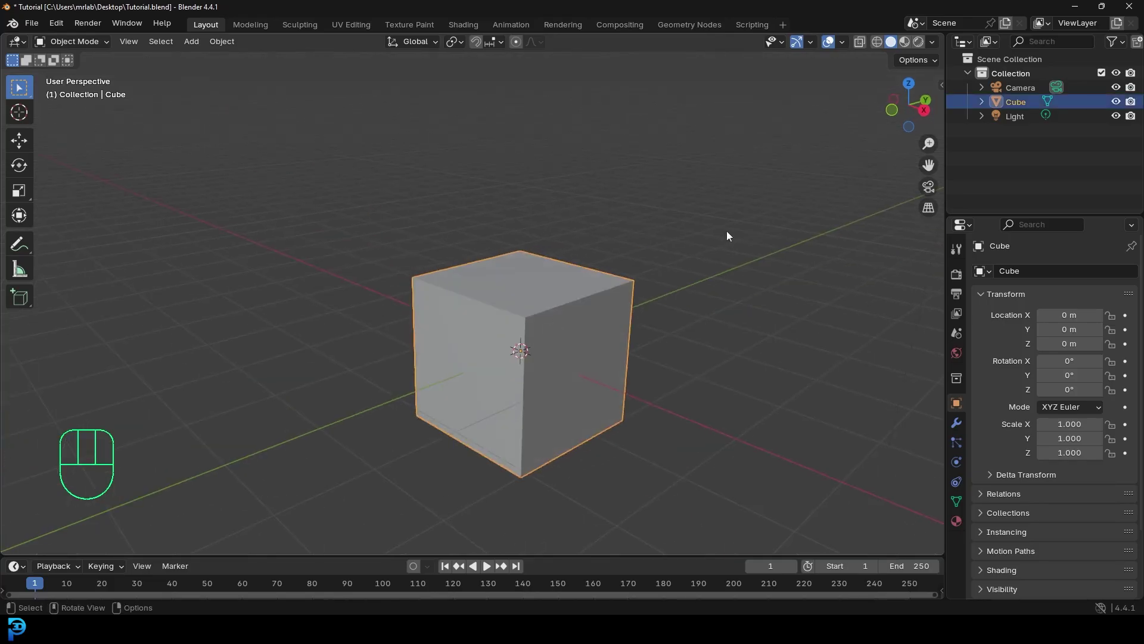
pyautogui.click(956, 422)
pyautogui.click(1042, 273)
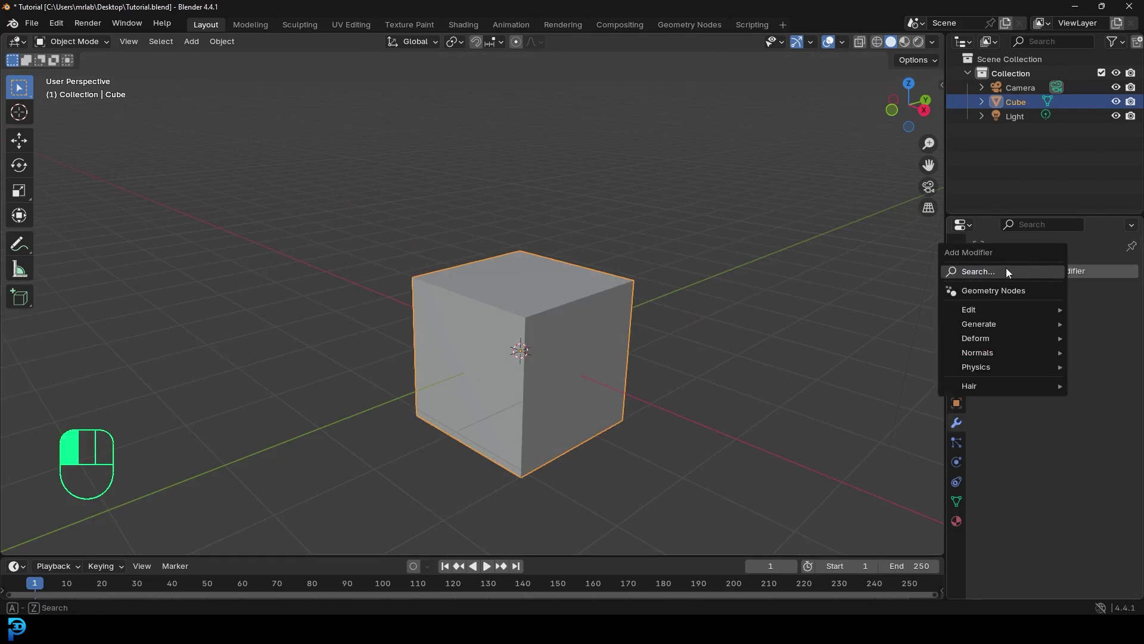
pyautogui.click(983, 272)
pyautogui.write('sub')
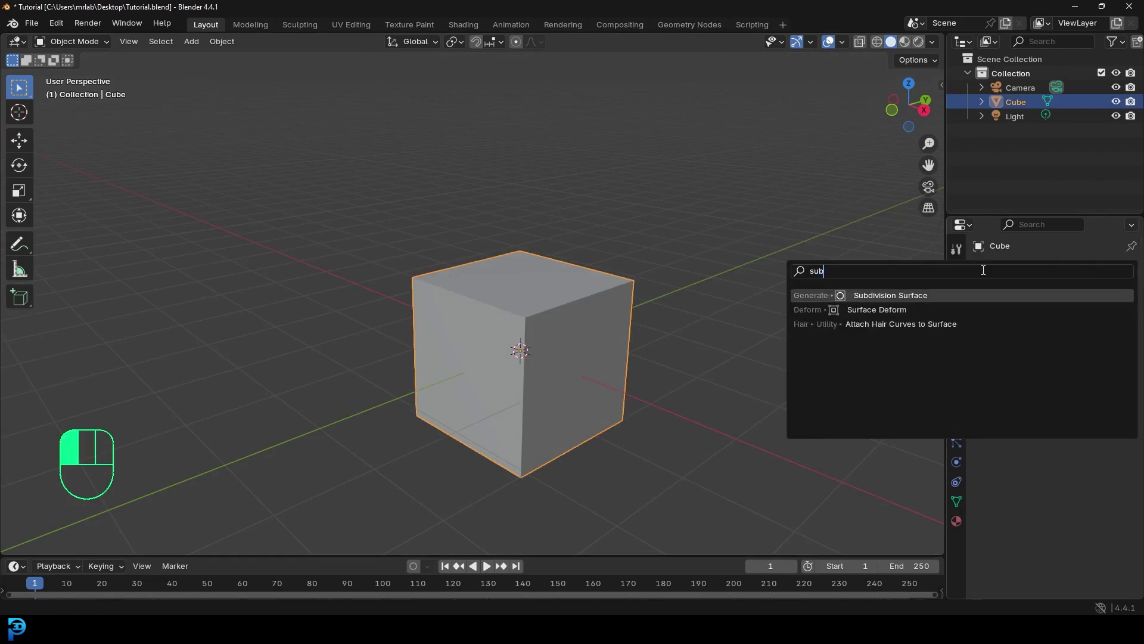
pyautogui.click(926, 295)
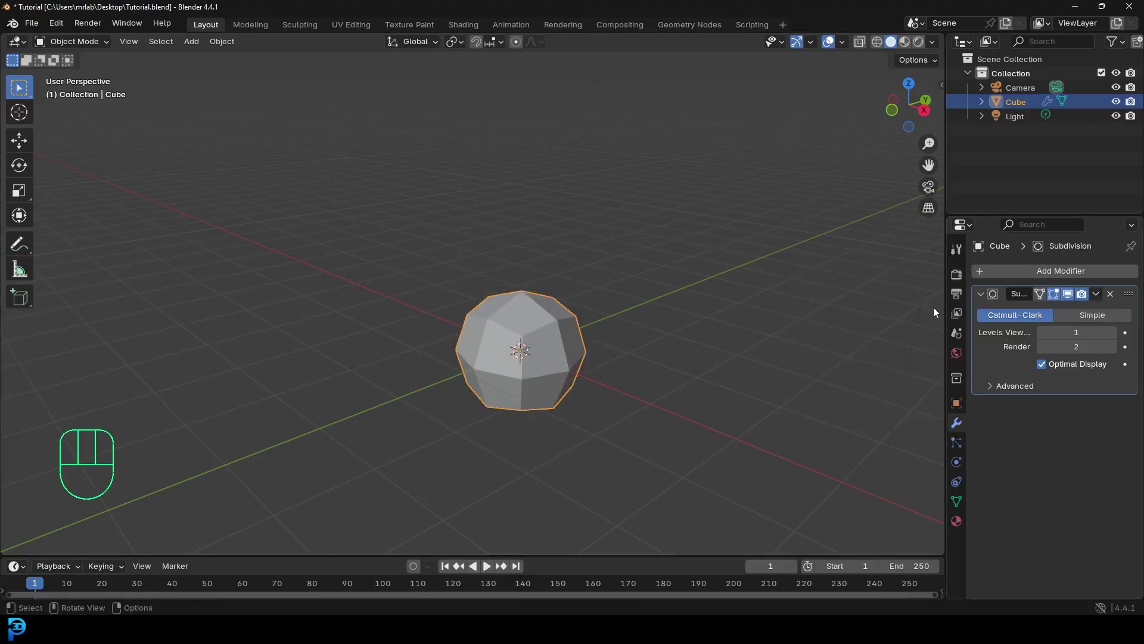
pyautogui.click(1115, 333)
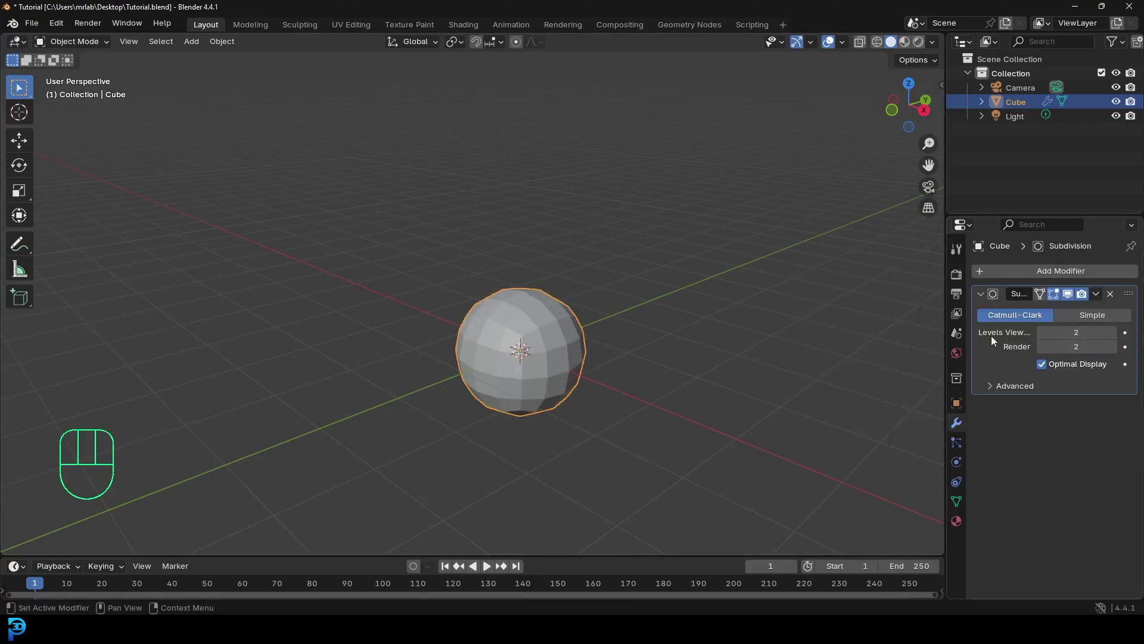
pyautogui.click(1096, 293)
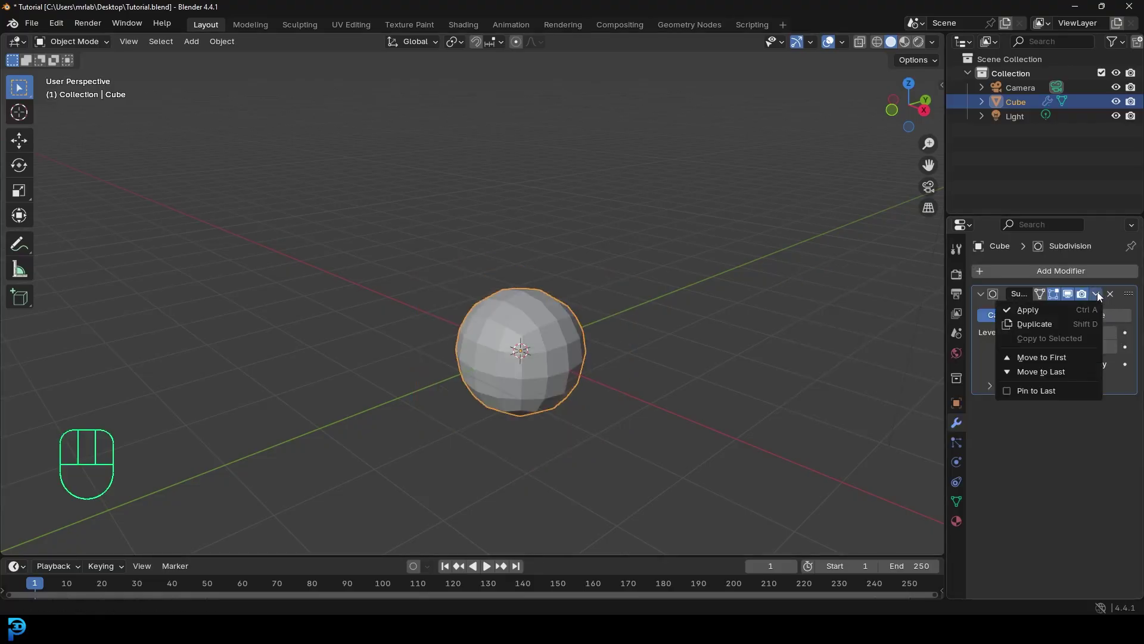
pyautogui.click(1054, 308)
# Open the rounded cube in Edit Mode in the front orthographic view
pyautogui.moveTo(488, 298); pyautogui.dragTo(541, 317, button='middle')
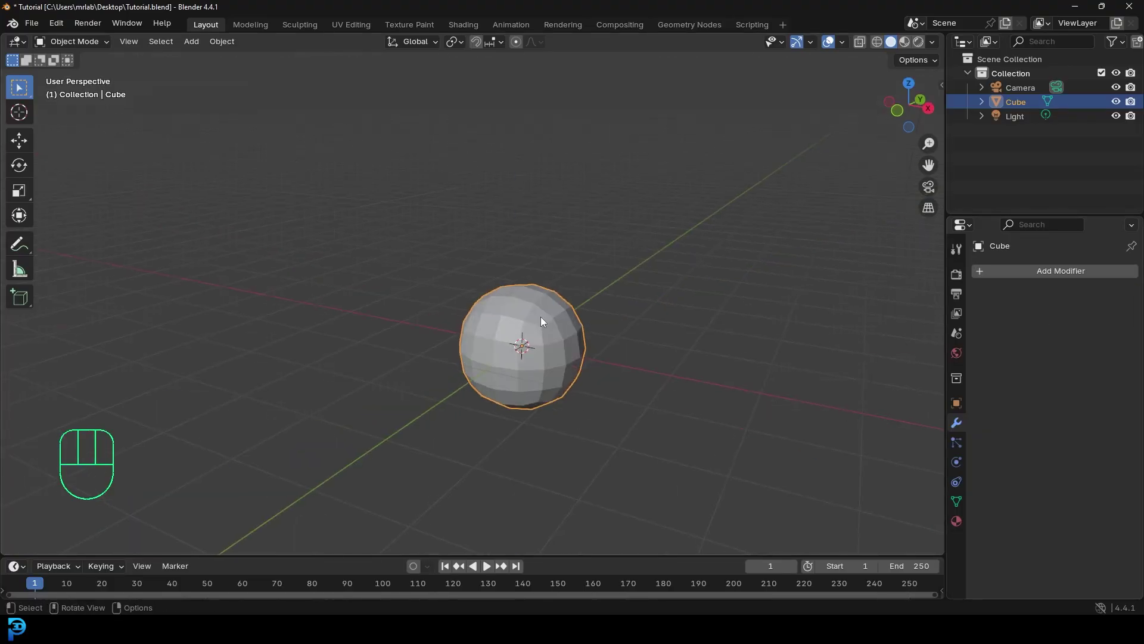
pyautogui.press('KP_1')
pyautogui.click(94, 44)
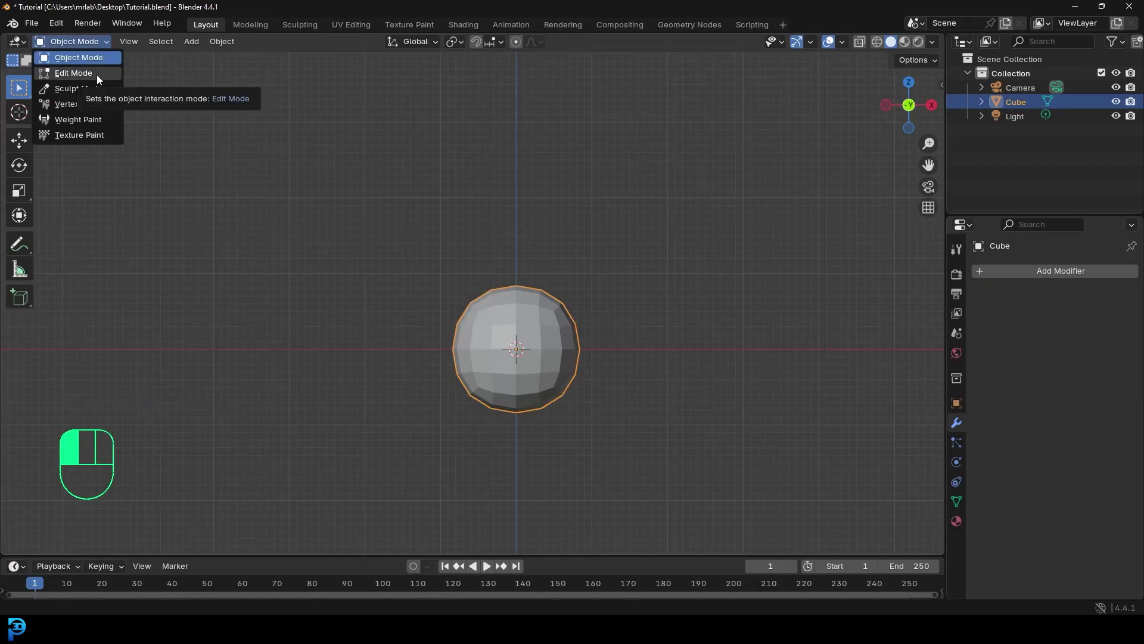
pyautogui.click(97, 74)
pyautogui.scroll(3, 550, 189)
pyautogui.keyDown('shift'); pyautogui.moveTo(550, 190); pyautogui.dragTo(520, 89, button='middle'); pyautogui.keyUp('shift')
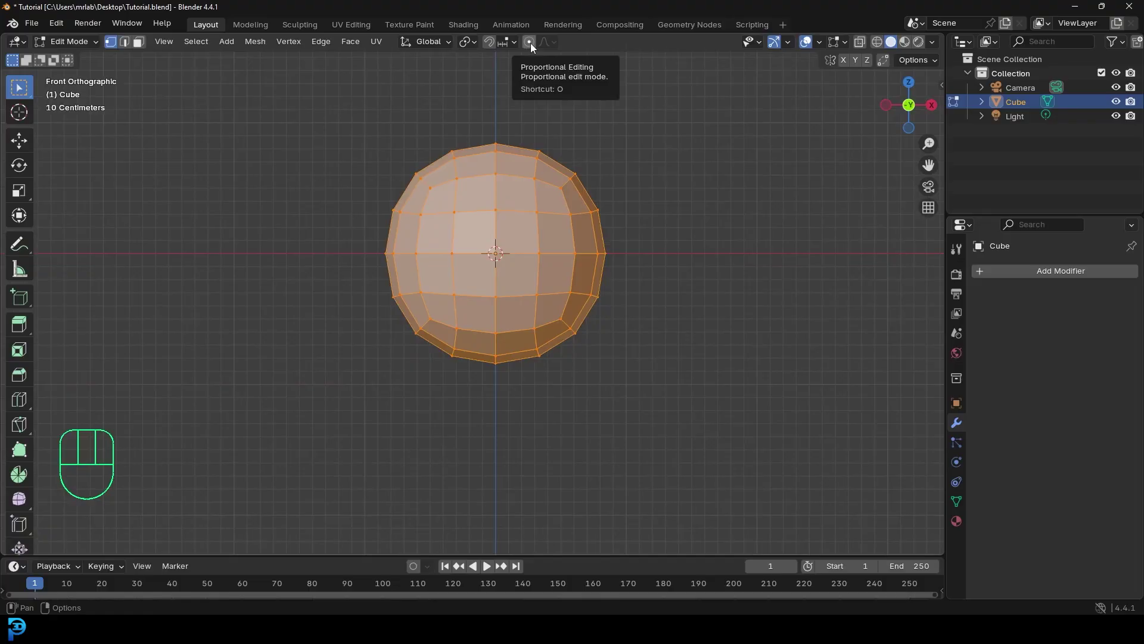
# Turn on X-ray and proportional editing, and select the bottom vertices of the sphere through the mesh
pyautogui.click(861, 41)
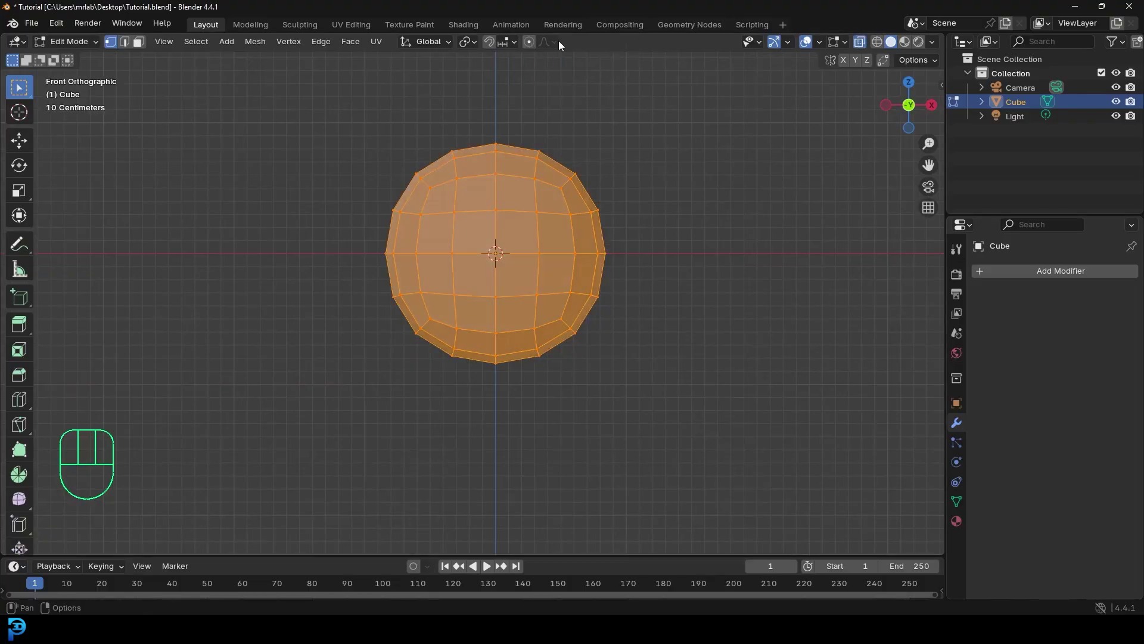
pyautogui.click(529, 42)
pyautogui.moveTo(757, 452); pyautogui.dragTo(374, 314)
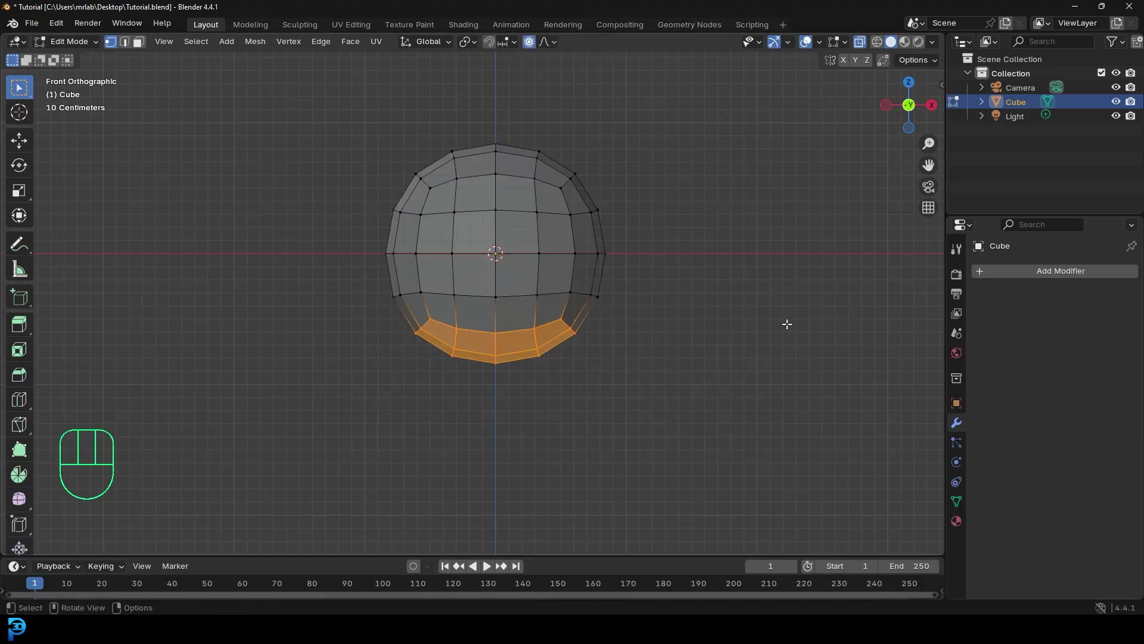
pyautogui.press('s')
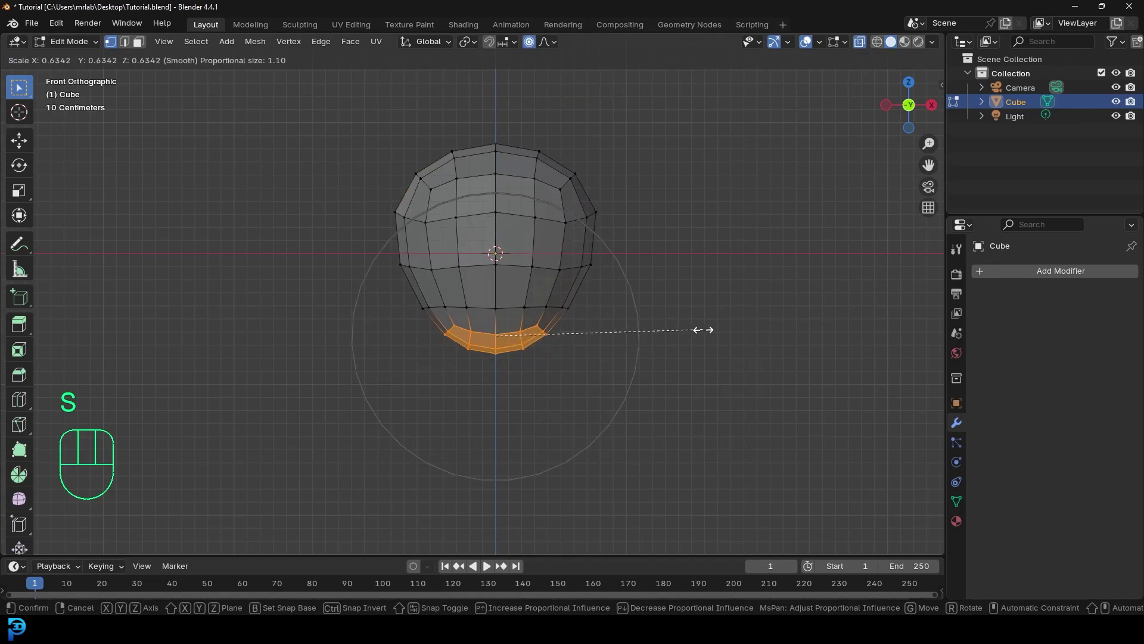
pyautogui.scroll(2, 662, 331)
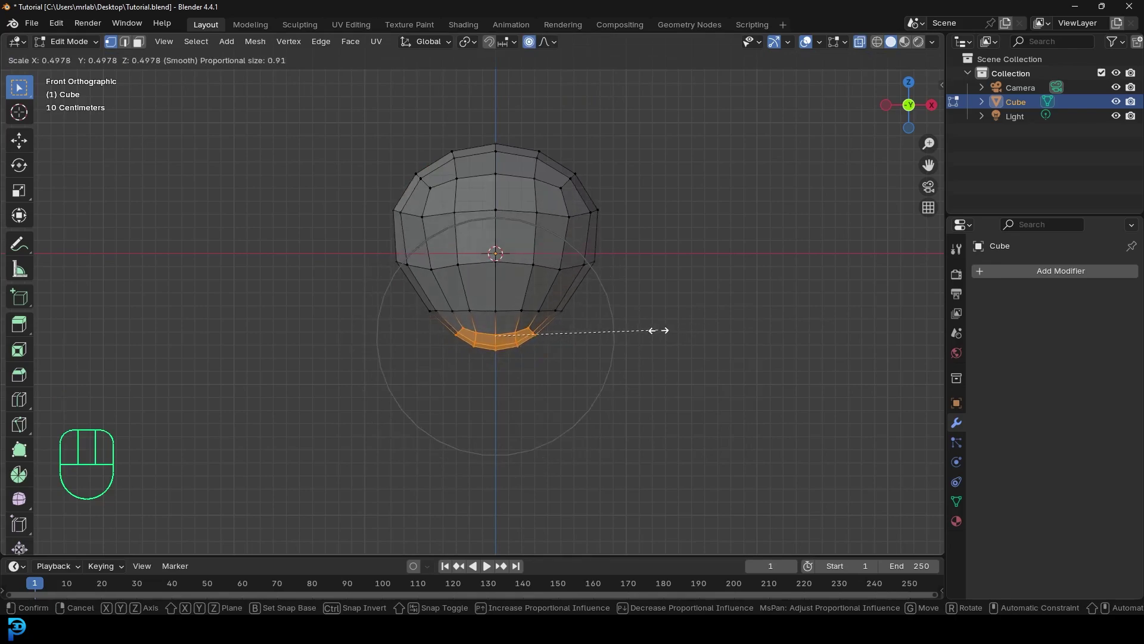
pyautogui.rightClick(662, 331)
# Taper the sphere's bottom by scaling the selected vertices to about 0.65, excluding Z, with a smooth proportional size of 1.33
pyautogui.press('s')
pyautogui.hotkey('shift', 'z')
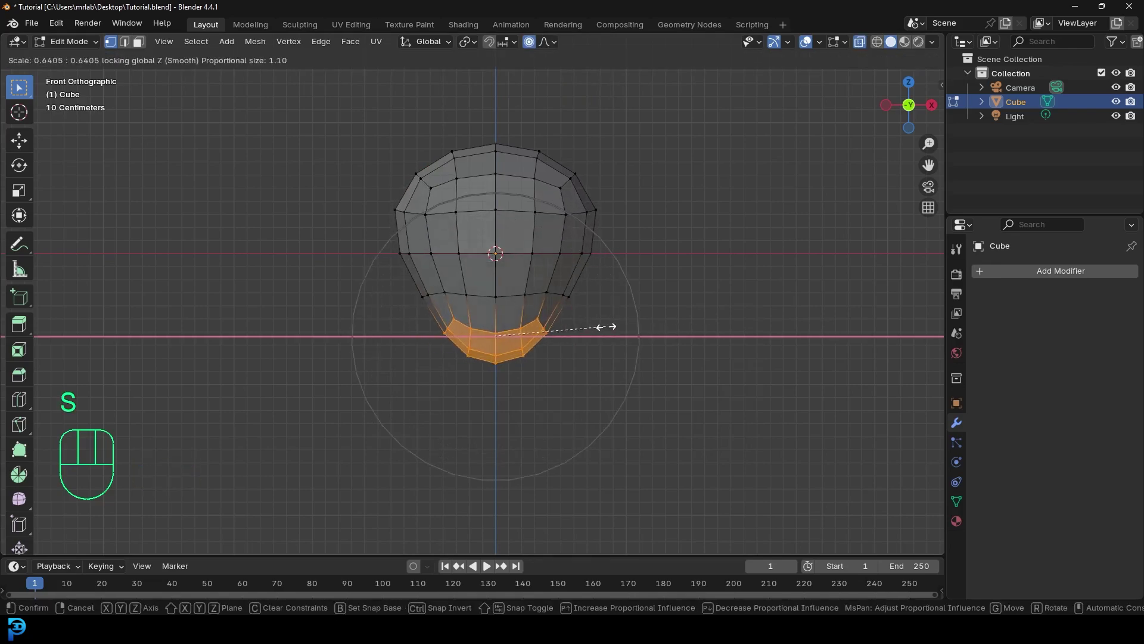
pyautogui.scroll(-2, 600, 326)
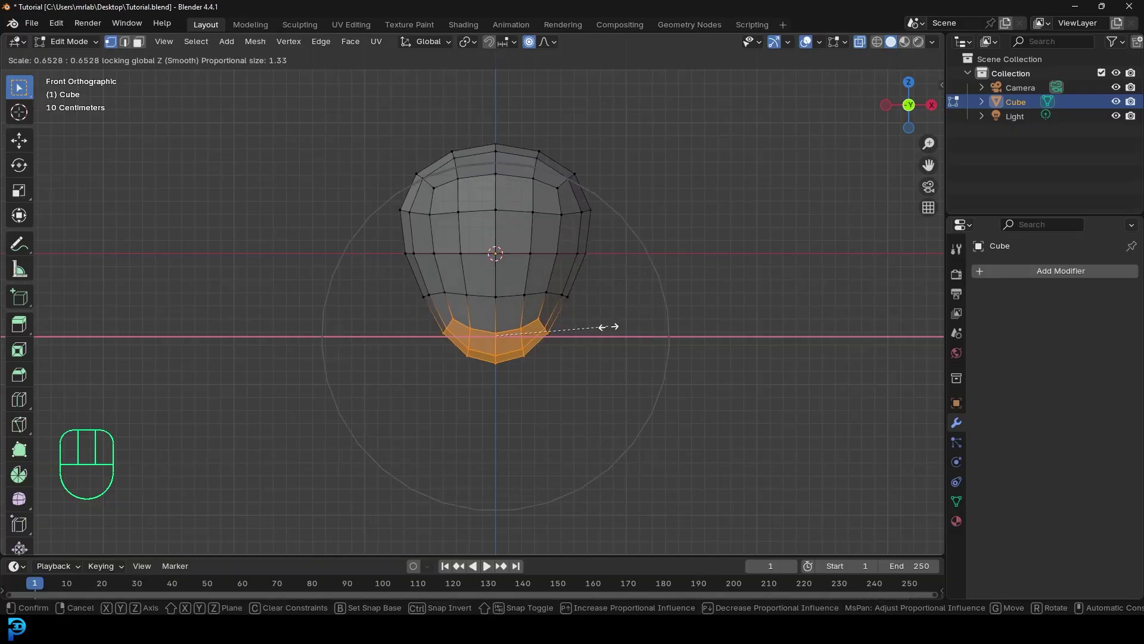
pyautogui.click(604, 326)
# Sink the top centre vertex about 0.3 m along Z with a smooth proportional size of about 0.75 m
pyautogui.click(495, 128)
pyautogui.moveTo(496, 128); pyautogui.dragTo(509, 177, button='middle')
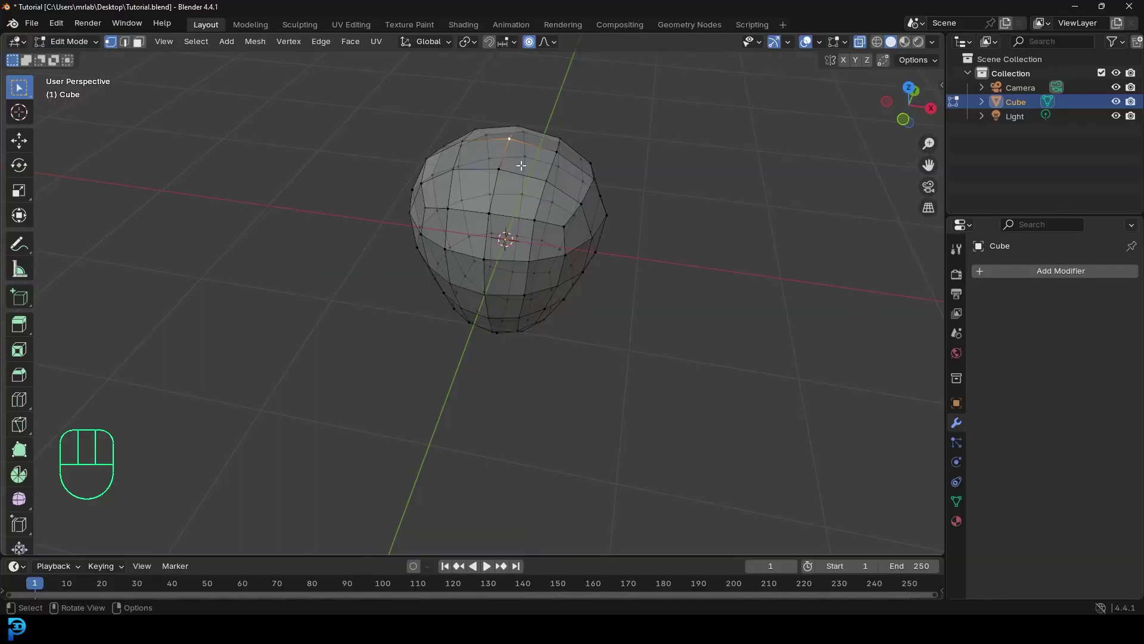
pyautogui.press('KP_1')
pyautogui.press('g')
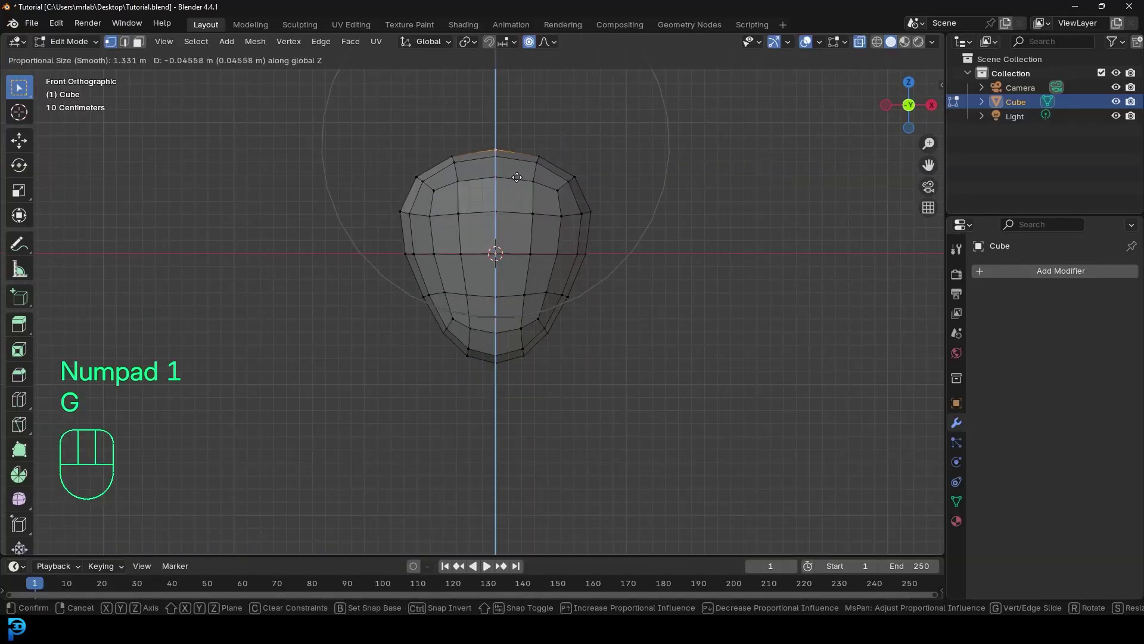
pyautogui.scroll(8, 525, 185)
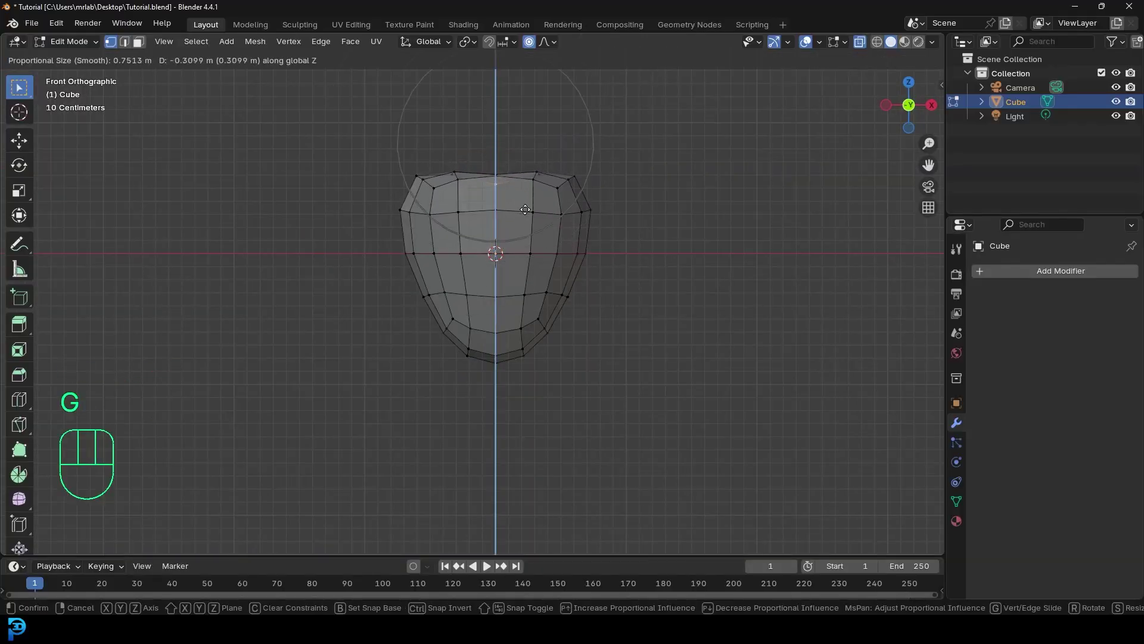
pyautogui.click(539, 205)
# Add two centred horizontal loop cuts, one just above and one just below the body's middle edge loop
pyautogui.scroll(1, 524, 229)
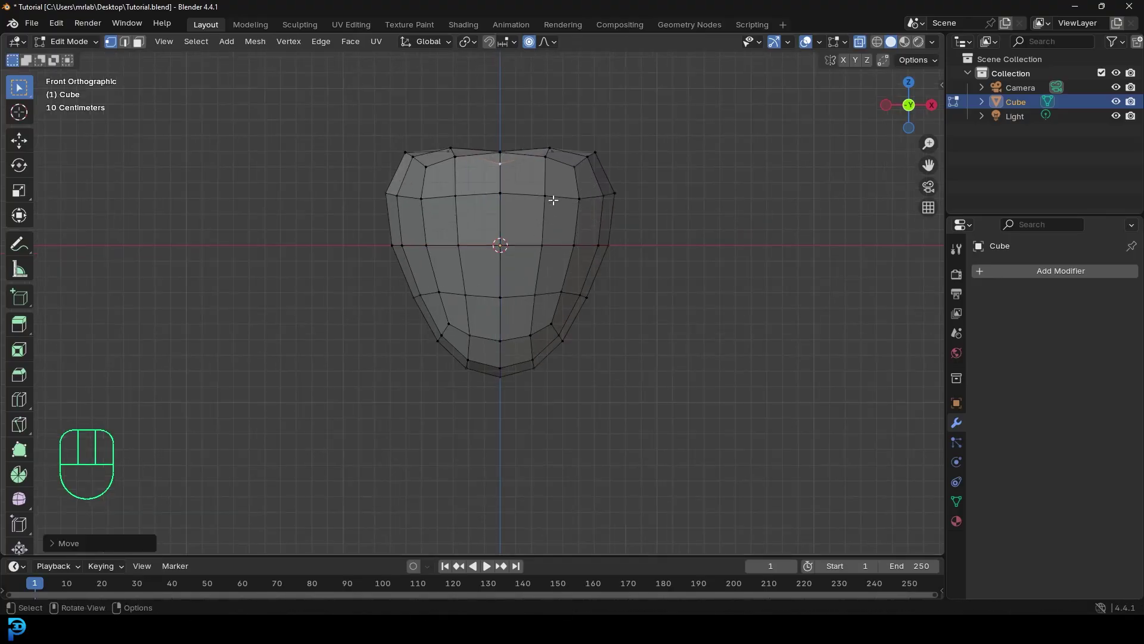
pyautogui.scroll(2, 544, 215)
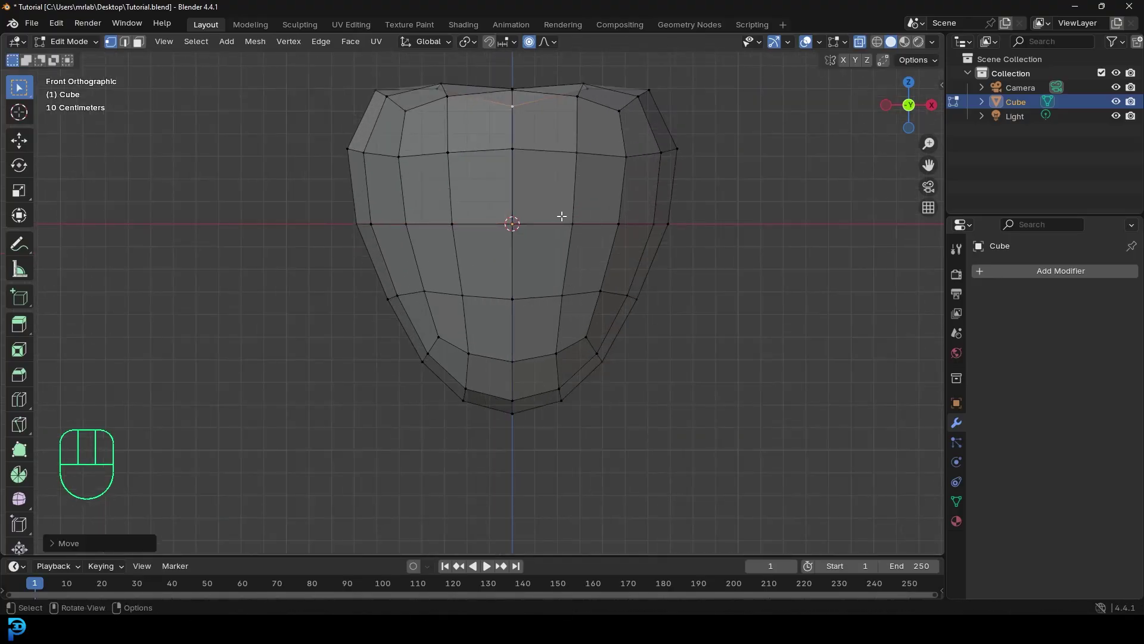
pyautogui.hotkey('ctrl', 'r')
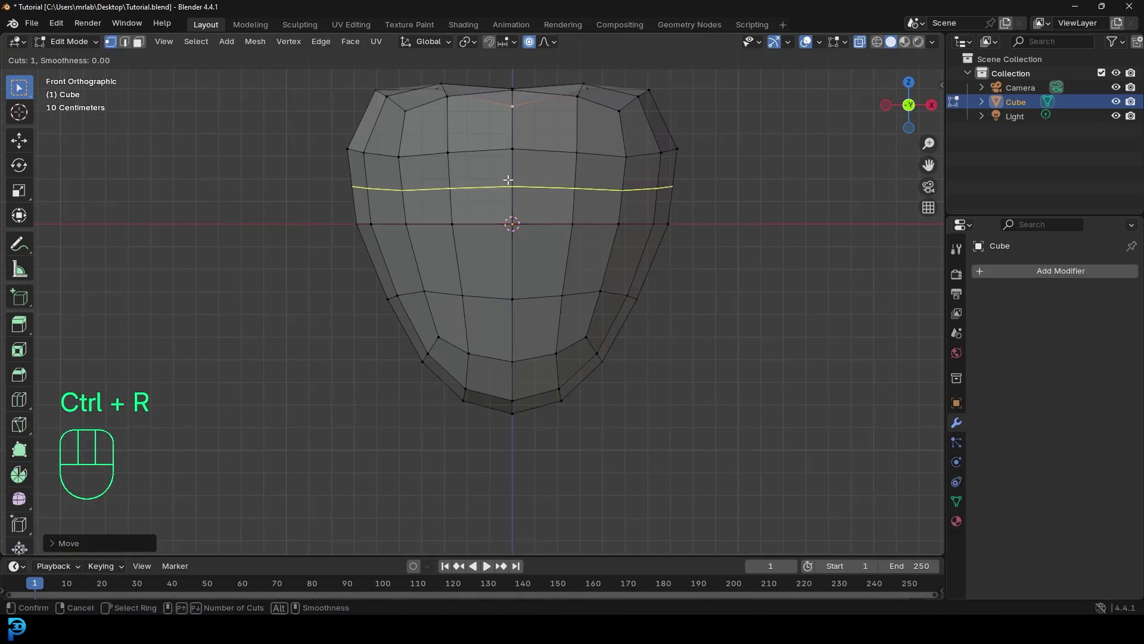
pyautogui.click(508, 179)
pyautogui.rightClick(508, 179)
pyautogui.scroll(2, 440, 259)
pyautogui.hotkey('ctrl', 'r')
pyautogui.click(461, 250)
pyautogui.rightClick(461, 250)
# Turn off proportional editing and slide the horizontal edge loop below the lower new cut slightly toward the tip
pyautogui.click(529, 41)
pyautogui.scroll(-2, 486, 325)
pyautogui.hotkey('alt', 'a')
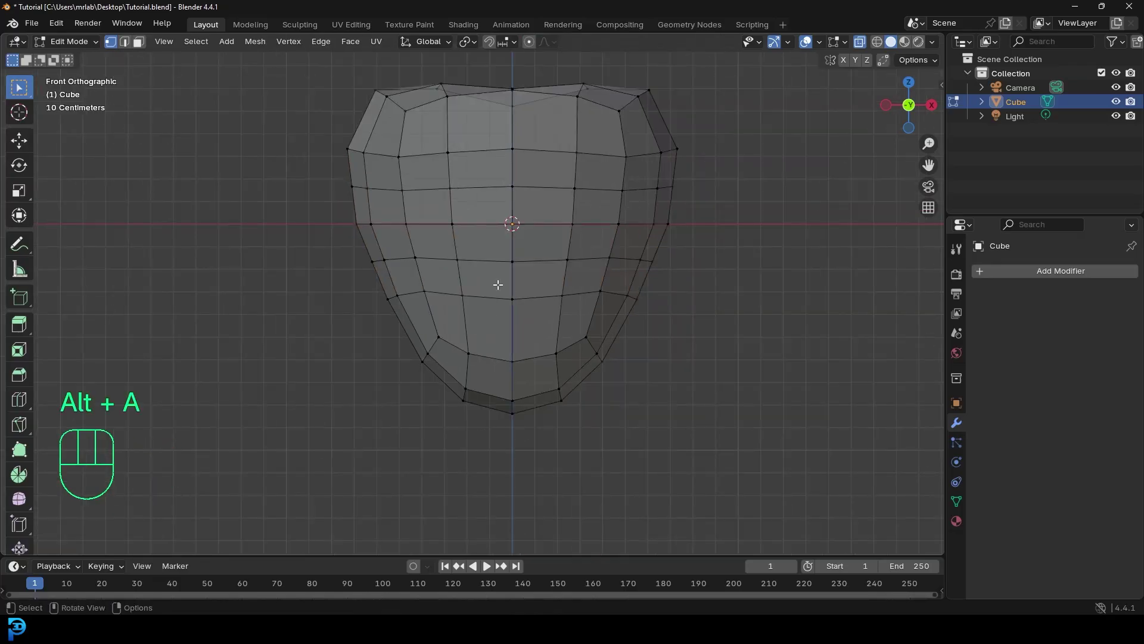
pyautogui.scroll(2, 496, 286)
pyautogui.keyDown('alt'); pyautogui.keyDown('shift'); pyautogui.click(495, 293); pyautogui.keyUp('shift'); pyautogui.keyUp('alt')
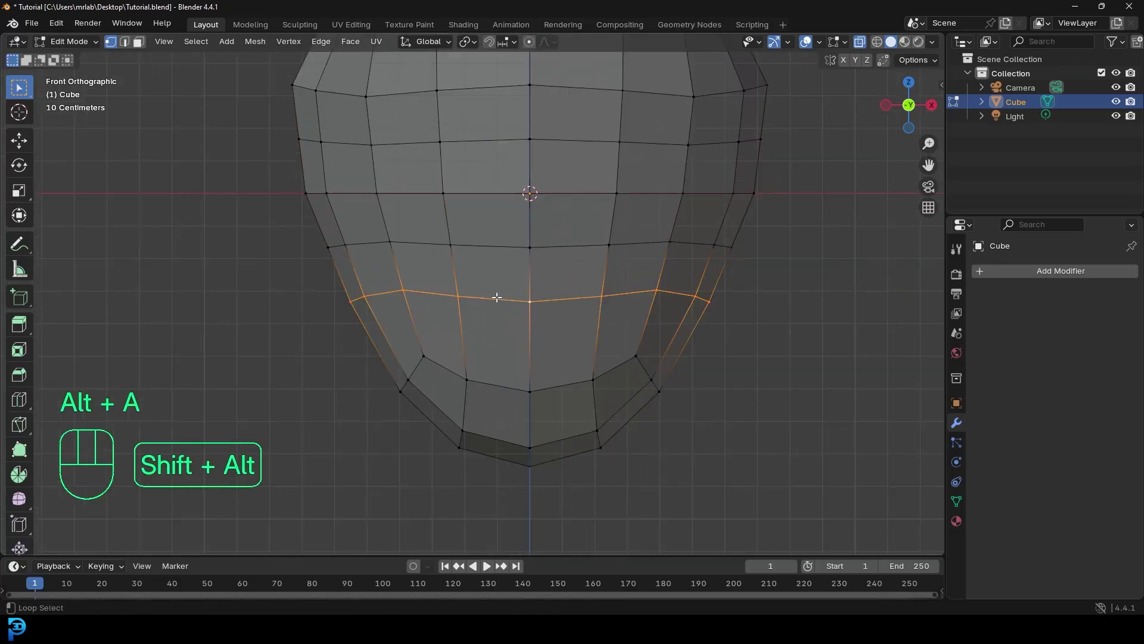
pyautogui.press('g')
pyautogui.press('g')
pyautogui.click(584, 346)
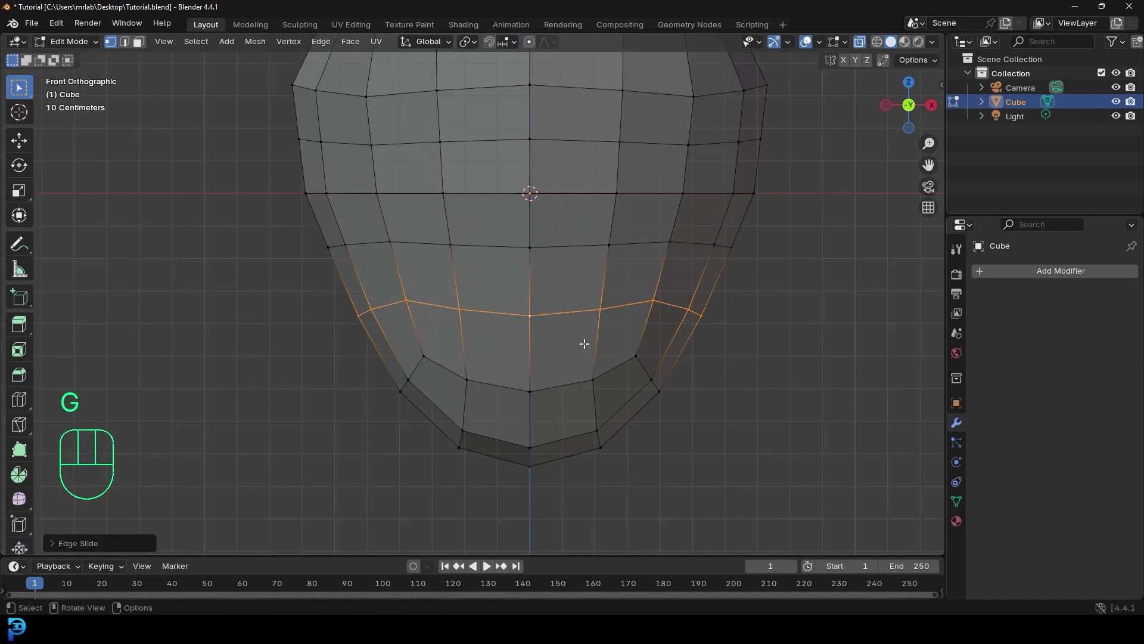
# Slide the lower new edge loop and the middle edge loop slightly down to even out the spacing
pyautogui.hotkey('alt', 'a')
pyautogui.keyDown('alt'); pyautogui.keyDown('shift'); pyautogui.click(563, 246); pyautogui.keyUp('shift'); pyautogui.keyUp('alt')
pyautogui.press('g')
pyautogui.press('g')
pyautogui.click(574, 274)
pyautogui.hotkey('alt', 'a')
pyautogui.keyDown('alt'); pyautogui.keyDown('shift'); pyautogui.click(562, 195); pyautogui.keyUp('shift'); pyautogui.keyUp('alt')
pyautogui.press('g')
pyautogui.press('g')
pyautogui.click(565, 202)
# Slide the two horizontal edge loops above the middle one slightly upward along the body
pyautogui.keyDown('shift'); pyautogui.moveTo(564, 202); pyautogui.dragTo(557, 266, button='middle'); pyautogui.keyUp('shift')
pyautogui.hotkey('alt', 'a')
pyautogui.keyDown('alt'); pyautogui.keyDown('shift'); pyautogui.click(555, 197); pyautogui.keyUp('shift'); pyautogui.keyUp('alt')
pyautogui.press('g')
pyautogui.press('g')
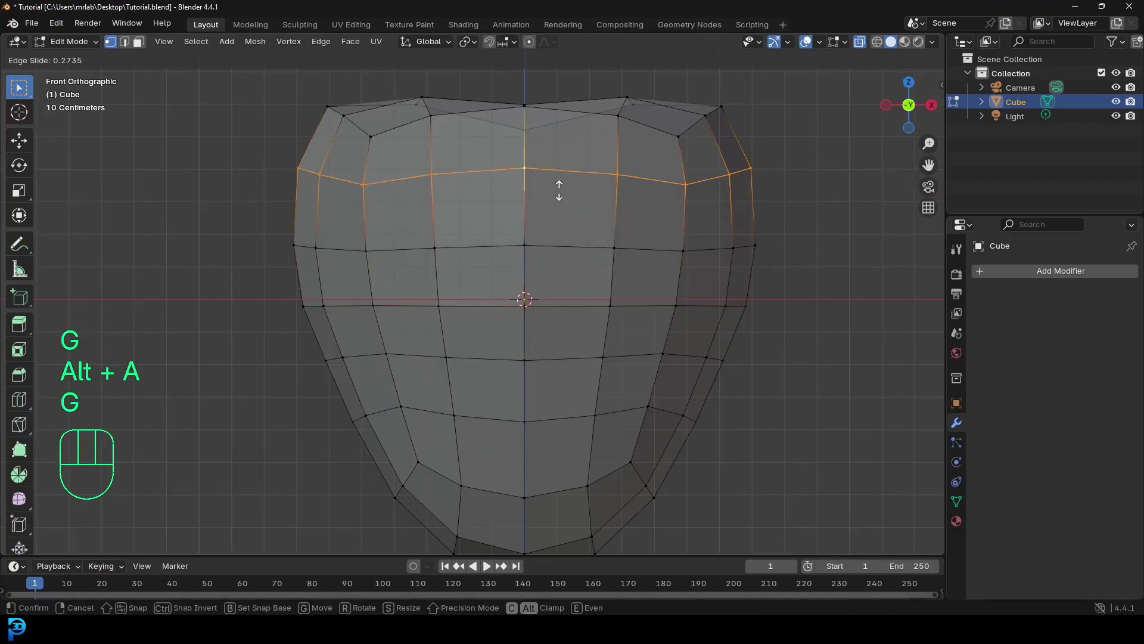
pyautogui.click(559, 186)
pyautogui.hotkey('alt', 'a')
pyautogui.keyDown('alt'); pyautogui.keyDown('shift'); pyautogui.click(552, 247); pyautogui.keyUp('shift'); pyautogui.keyUp('alt')
pyautogui.press('g')
pyautogui.press('g')
pyautogui.click(558, 243)
# Slide the middle horizontal edge loop upward to even out its spacing with the neighbouring loops
pyautogui.hotkey('alt', 'a')
pyautogui.press('g')
pyautogui.press('g')
pyautogui.keyDown('alt'); pyautogui.keyDown('shift'); pyautogui.click(557, 307); pyautogui.keyUp('shift'); pyautogui.keyUp('alt')
pyautogui.press('g')
pyautogui.click(557, 288)
pyautogui.press('a')
pyautogui.scroll(-3, 615, 319)
pyautogui.scroll(-2, 616, 319)
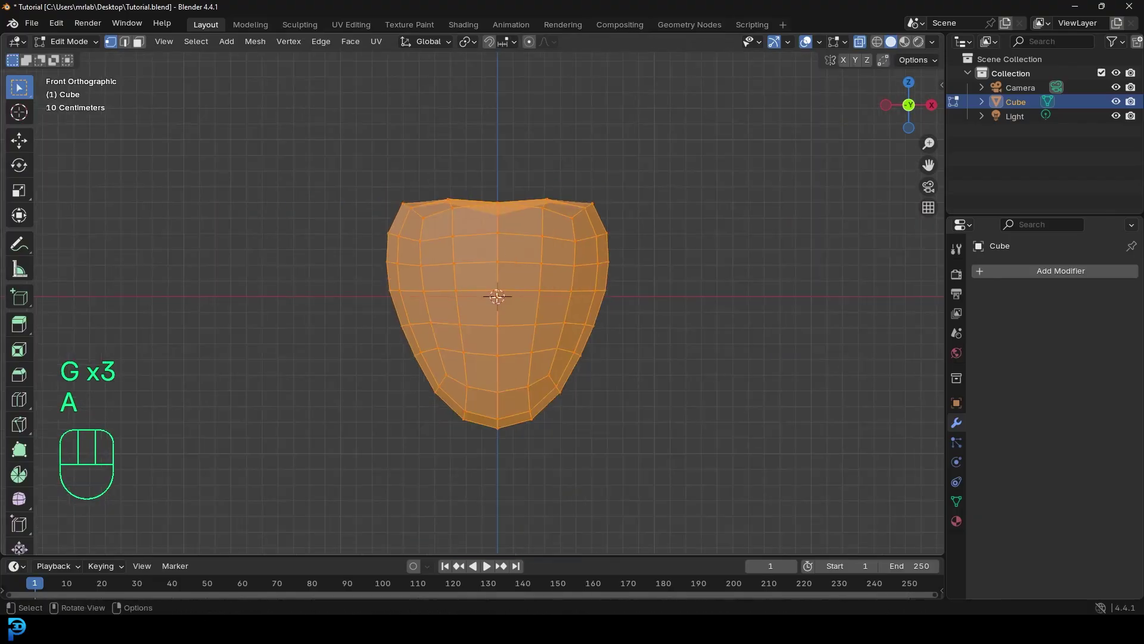
pyautogui.moveTo(572, 318); pyautogui.dragTo(591, 298, button='middle')
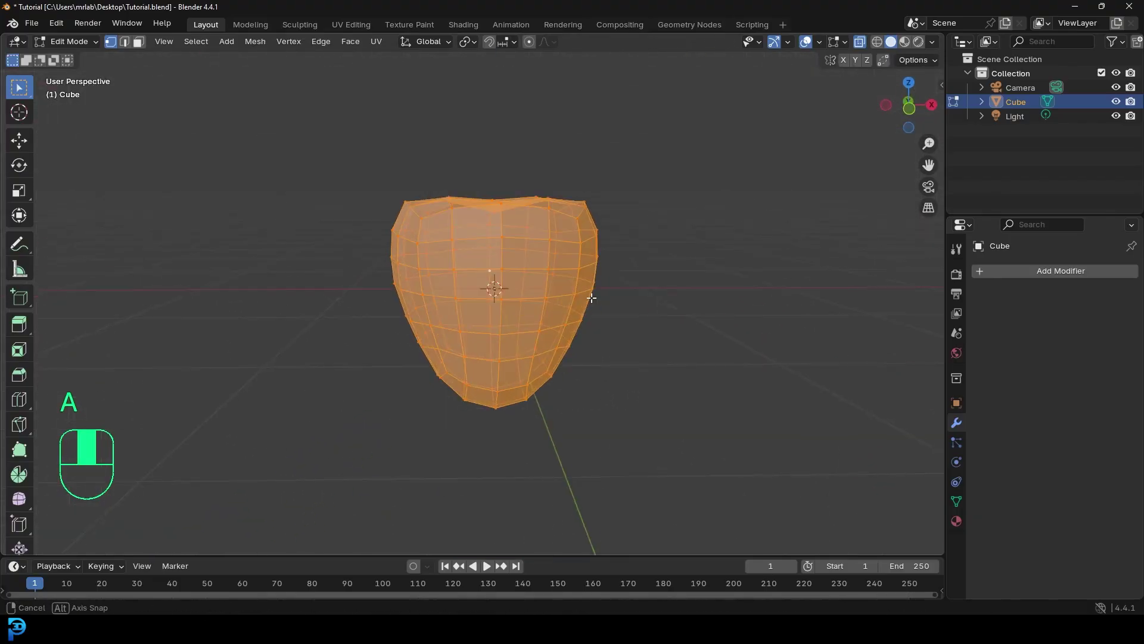
pyautogui.press('z')
pyautogui.click(713, 299)
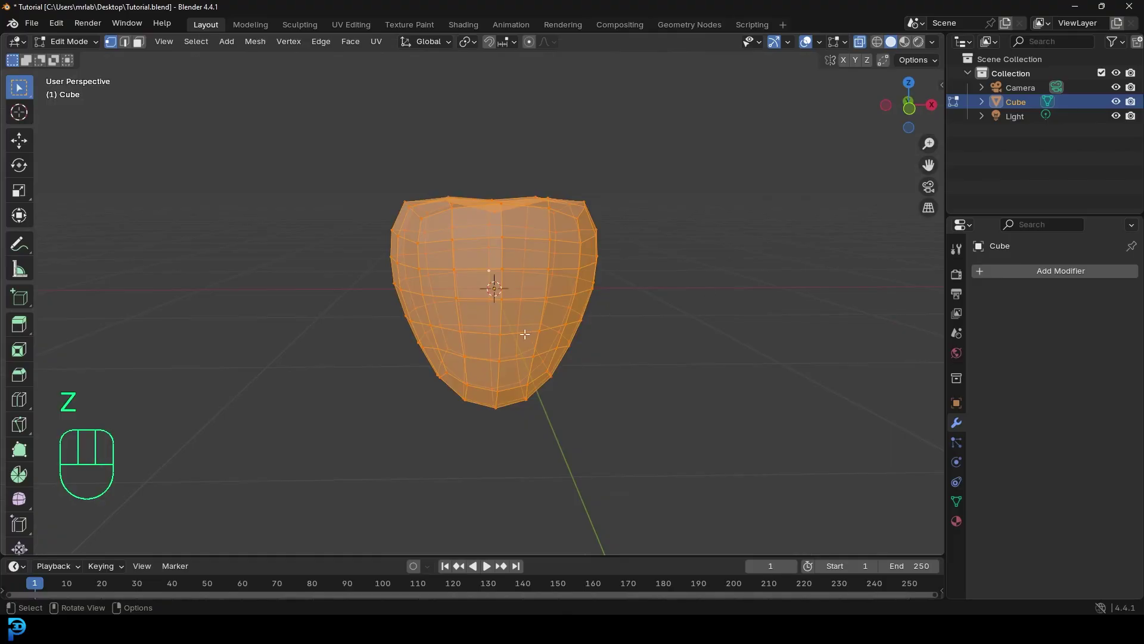
# Scale the horizontal edge loop just below the middle slightly inward with proportional editing, turn proportional editing back off and disable X-ray
pyautogui.hotkey('alt', 'a')
pyautogui.keyDown('alt'); pyautogui.click(547, 336); pyautogui.keyUp('alt')
pyautogui.click(529, 41)
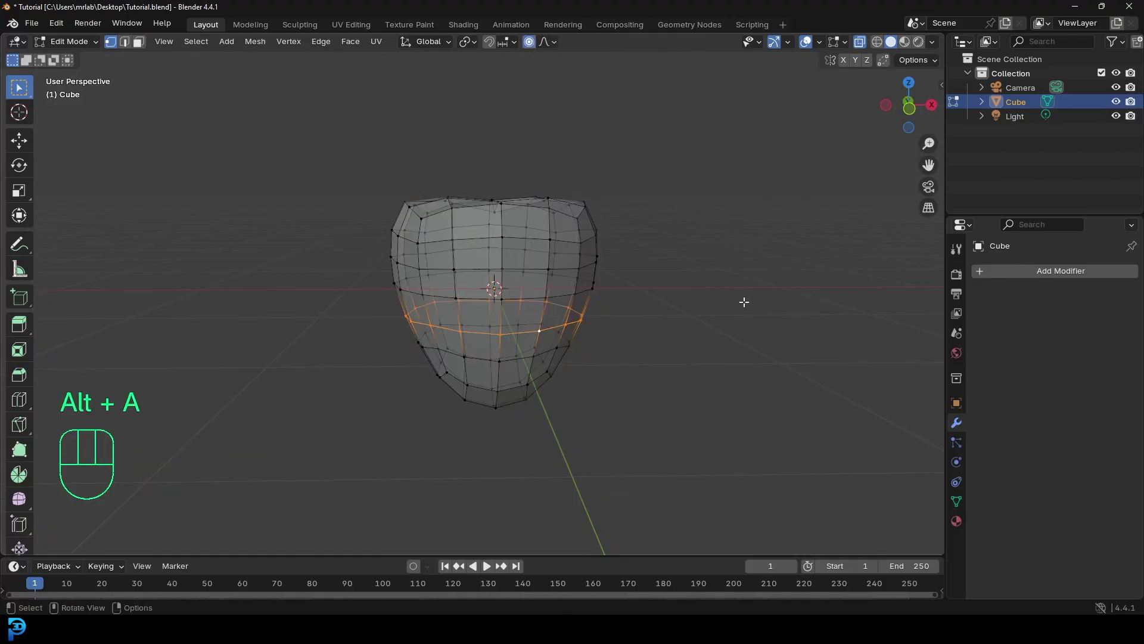
pyautogui.press('s')
pyautogui.click(726, 301)
pyautogui.click(529, 41)
pyautogui.moveTo(639, 230)
pyautogui.mouseDown(button='middle')
pyautogui.moveTo(606, 215)
pyautogui.moveTo(649, 227)
pyautogui.mouseUp(button='middle')
pyautogui.press('KP_1')
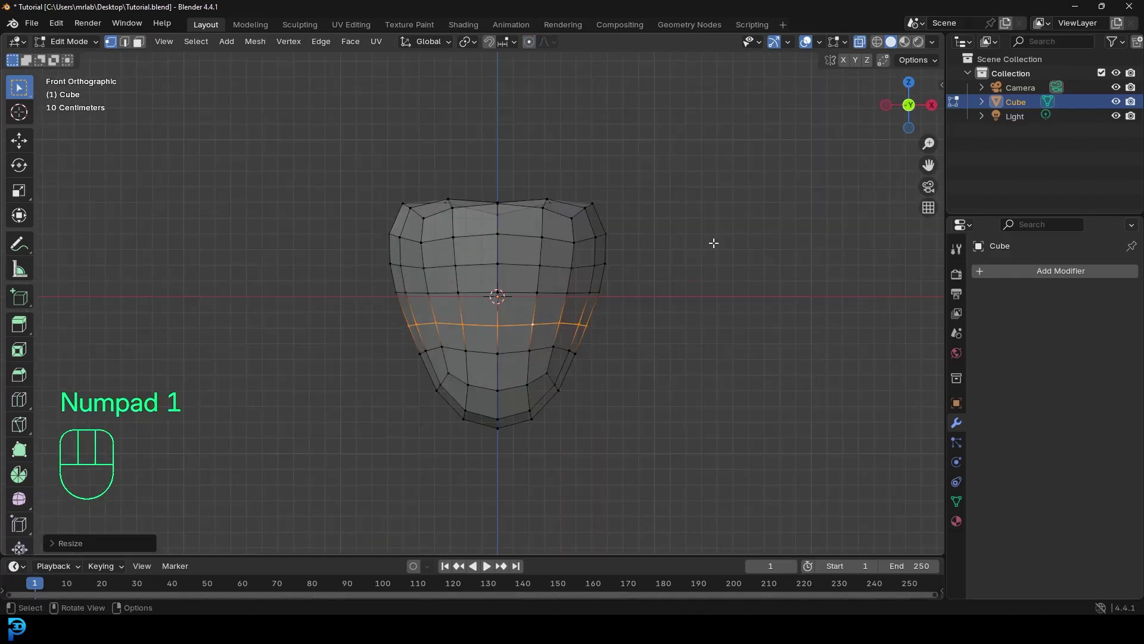
pyautogui.click(863, 43)
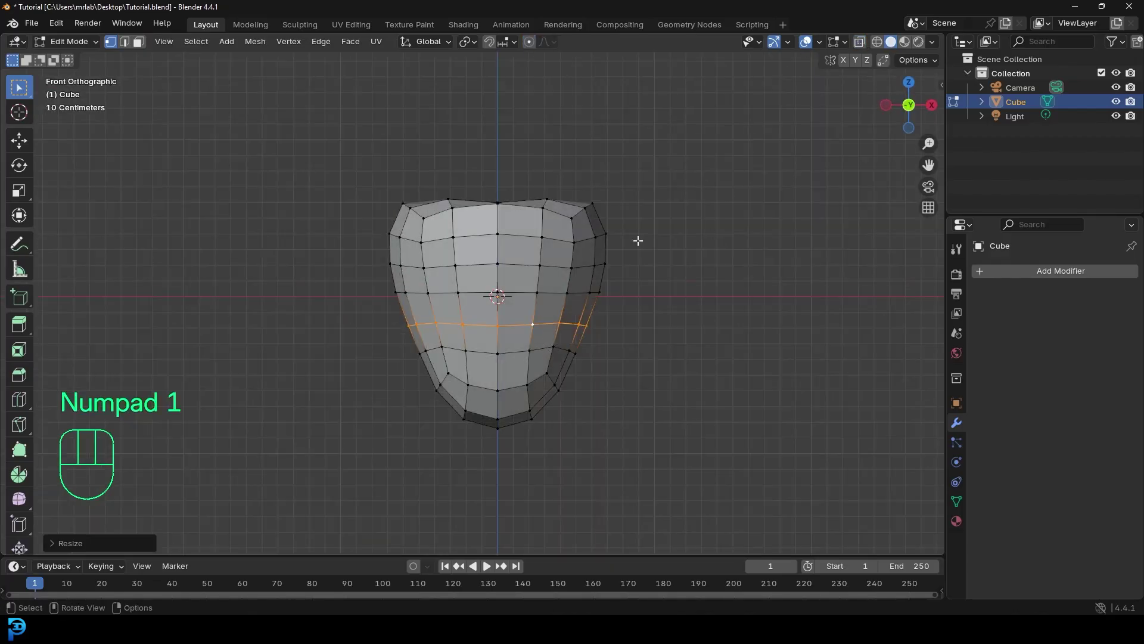
# Add a Decimate modifier to the berry in Un-Subdivide mode and set its iterations to 1 in Object Mode
pyautogui.click(1019, 273)
pyautogui.click(981, 274)
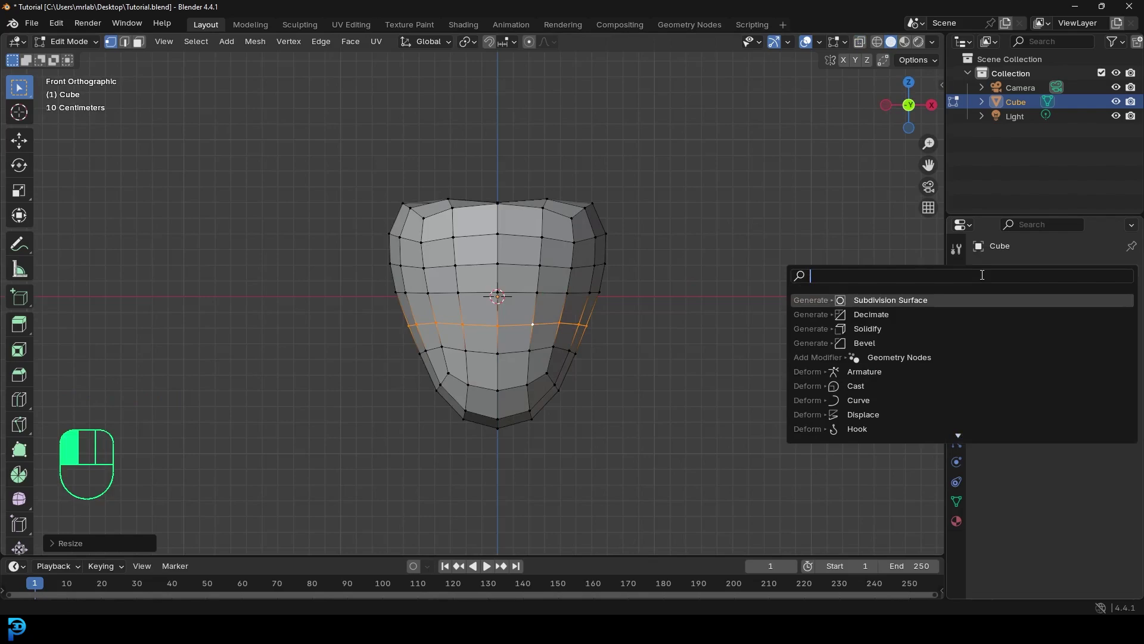
pyautogui.write('dec')
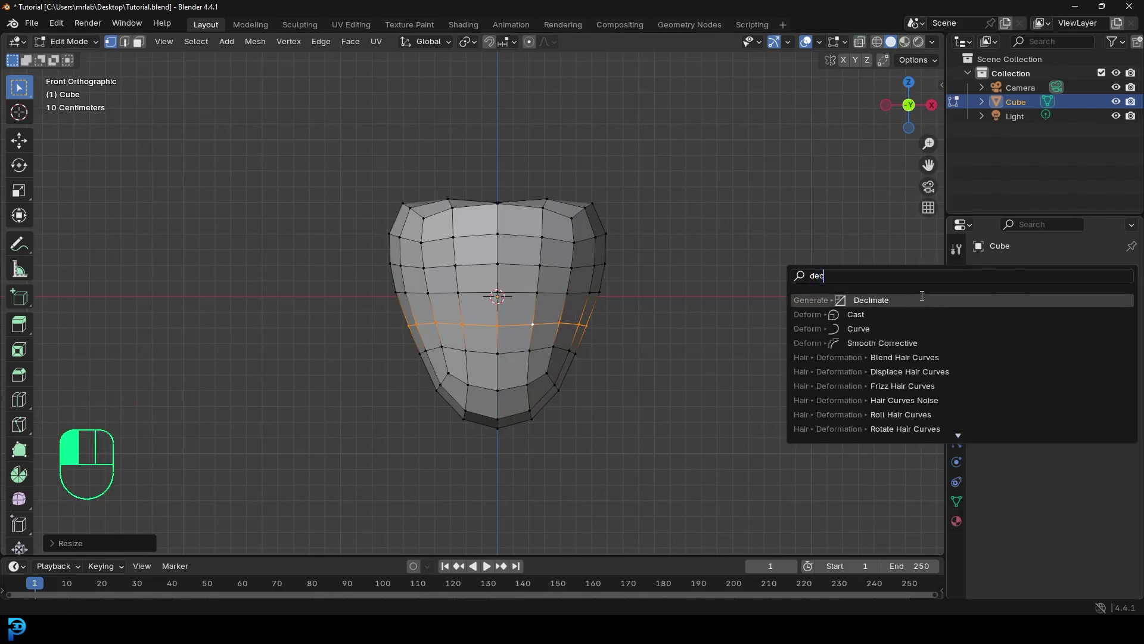
pyautogui.click(923, 295)
pyautogui.click(1040, 314)
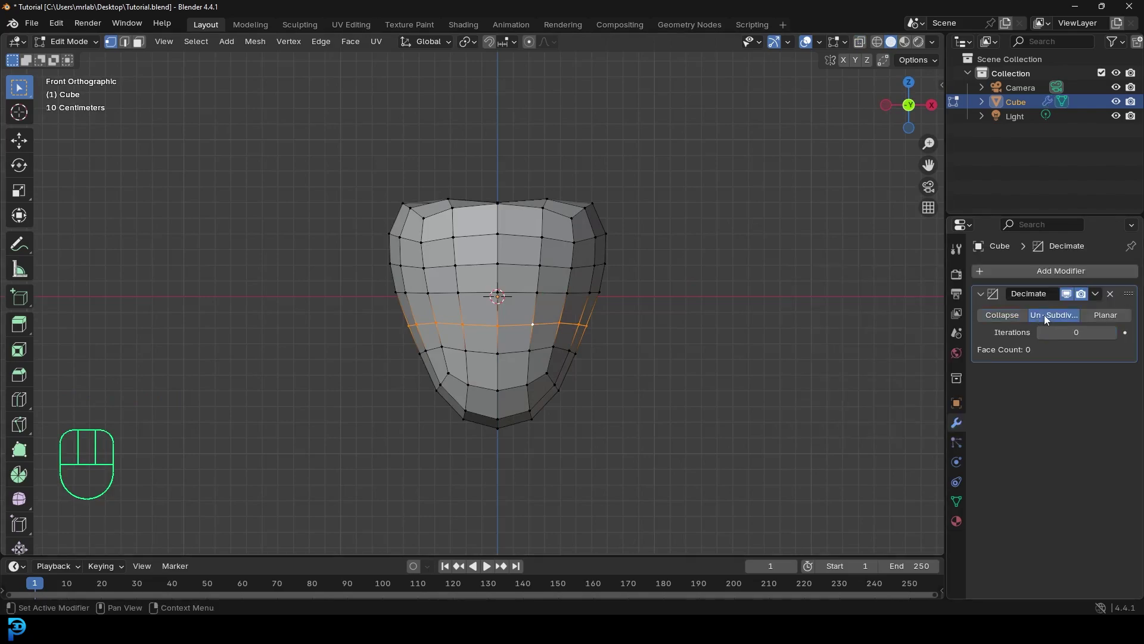
pyautogui.press('Tab')
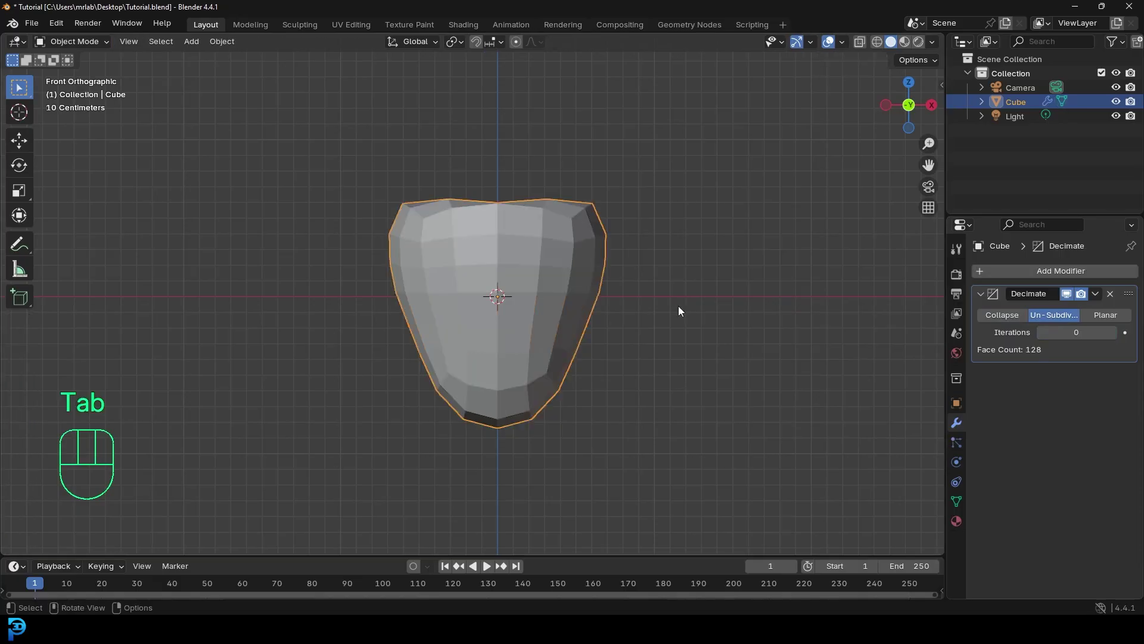
pyautogui.click(1111, 331)
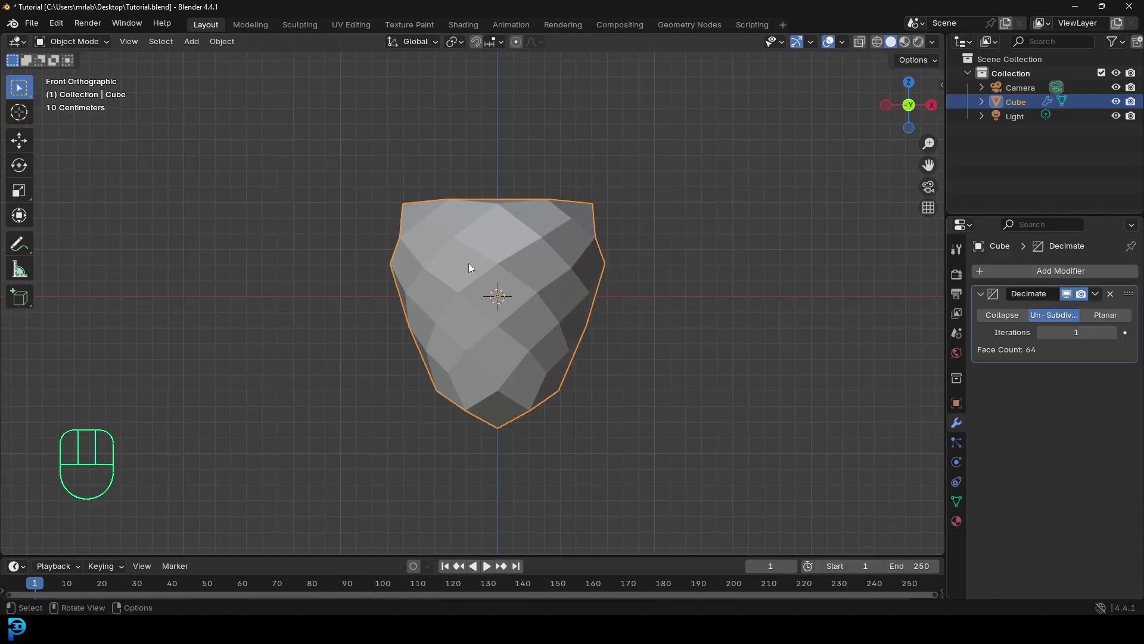
pyautogui.moveTo(494, 261)
pyautogui.mouseDown(button='middle')
pyautogui.moveTo(537, 324)
pyautogui.moveTo(541, 266)
pyautogui.moveTo(500, 276)
pyautogui.mouseUp(button='middle')
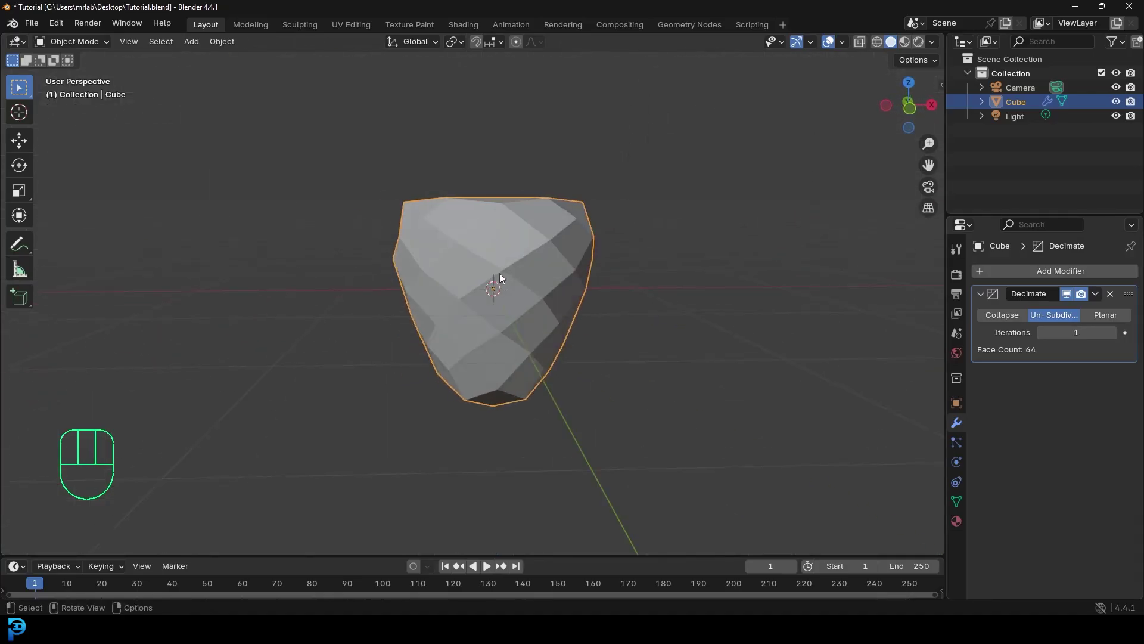
# Add a Subdivision Surface modifier after the Decimate modifier to smooth the diamond-patterned berry
pyautogui.click(1045, 271)
pyautogui.click(1019, 272)
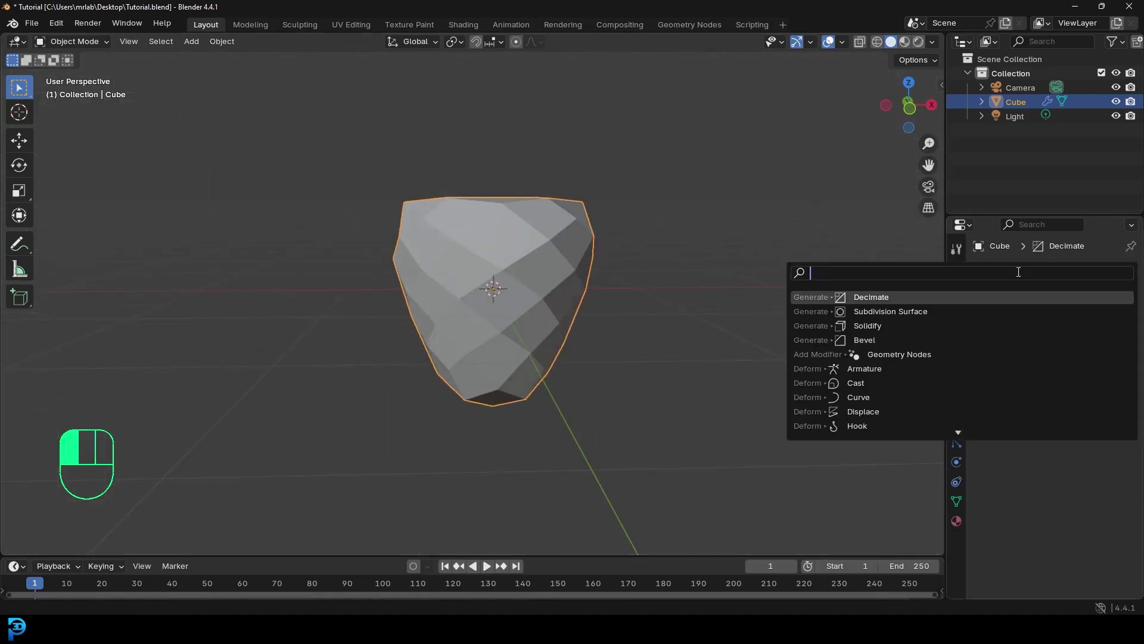
pyautogui.write('sub')
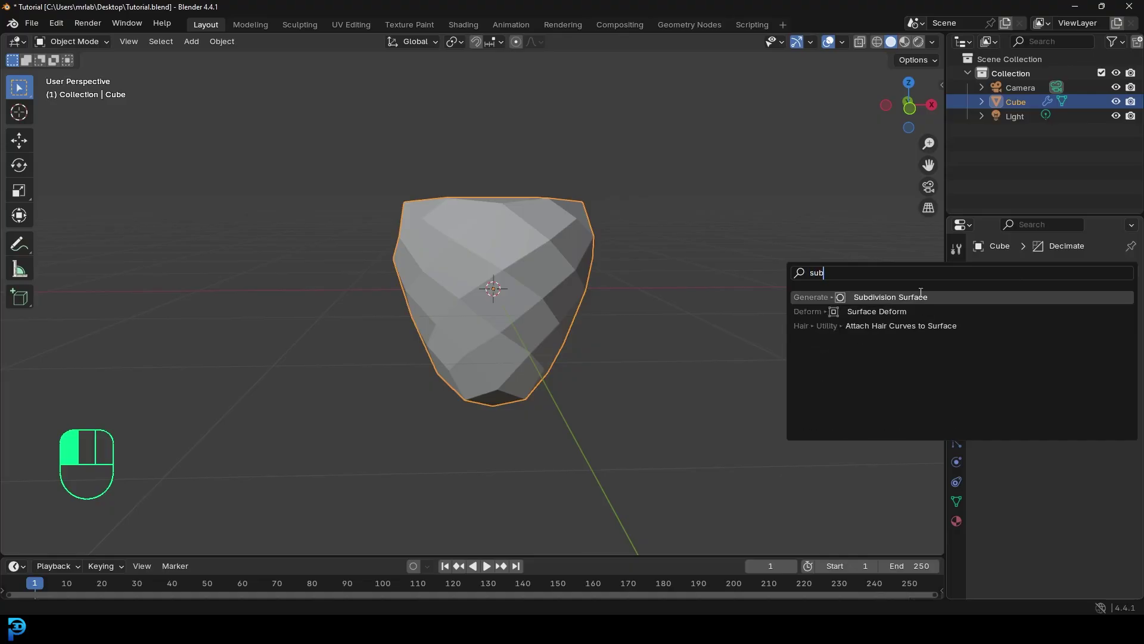
pyautogui.click(917, 303)
pyautogui.moveTo(452, 184); pyautogui.dragTo(514, 205, button='middle')
pyautogui.moveTo(577, 239); pyautogui.dragTo(477, 256, button='middle')
# Apply the Decimate modifier and then the Subdivision modifier to the mesh
pyautogui.click(1095, 294)
pyautogui.click(1082, 304)
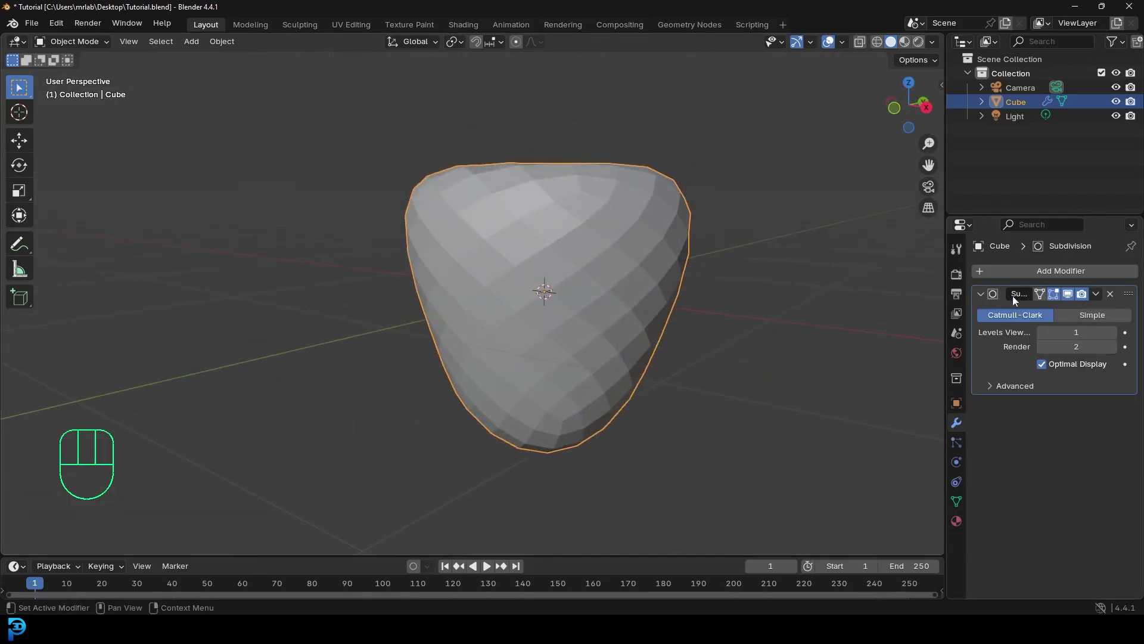
pyautogui.click(1095, 293)
pyautogui.click(1060, 306)
# In Edit Mode, lower the vertex at the centre of the berry's top along Z with proportional editing enabled
pyautogui.moveTo(715, 286); pyautogui.dragTo(539, 116, button='middle')
pyautogui.press('Tab')
pyautogui.click(506, 145)
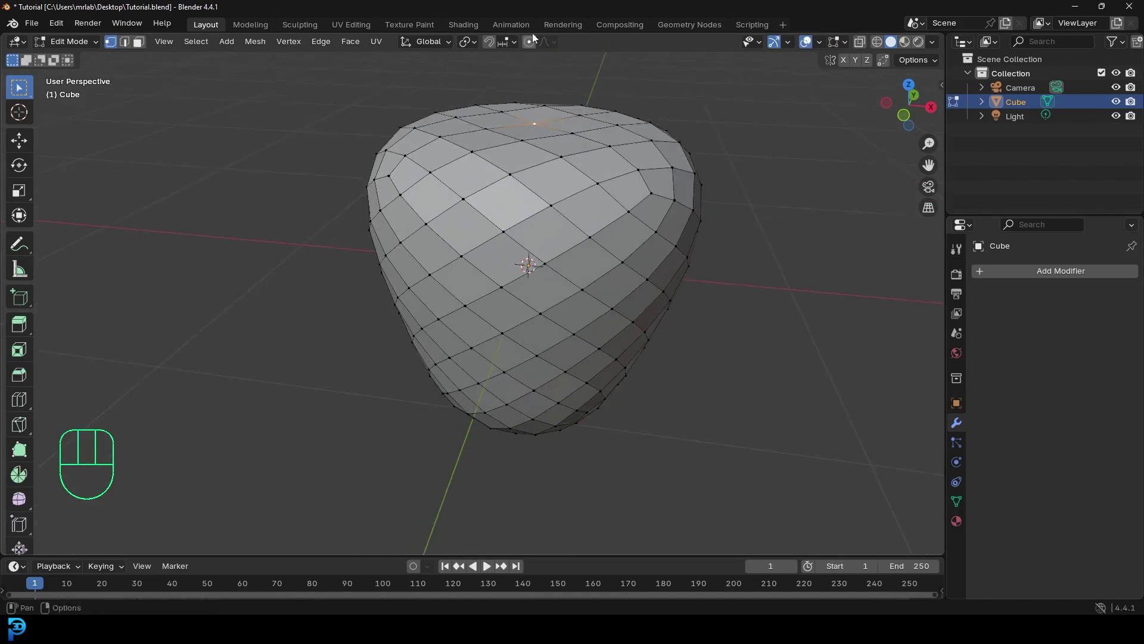
pyautogui.click(528, 41)
pyautogui.press('g')
pyautogui.press('z')
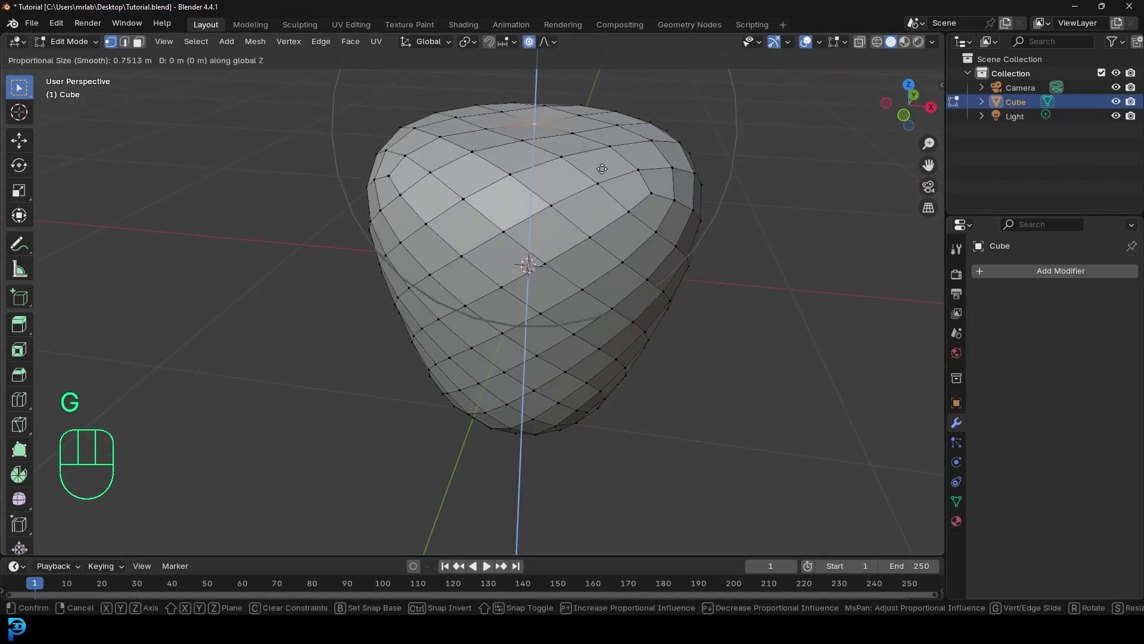
pyautogui.click(609, 216)
pyautogui.moveTo(609, 215); pyautogui.dragTo(598, 120, button='middle')
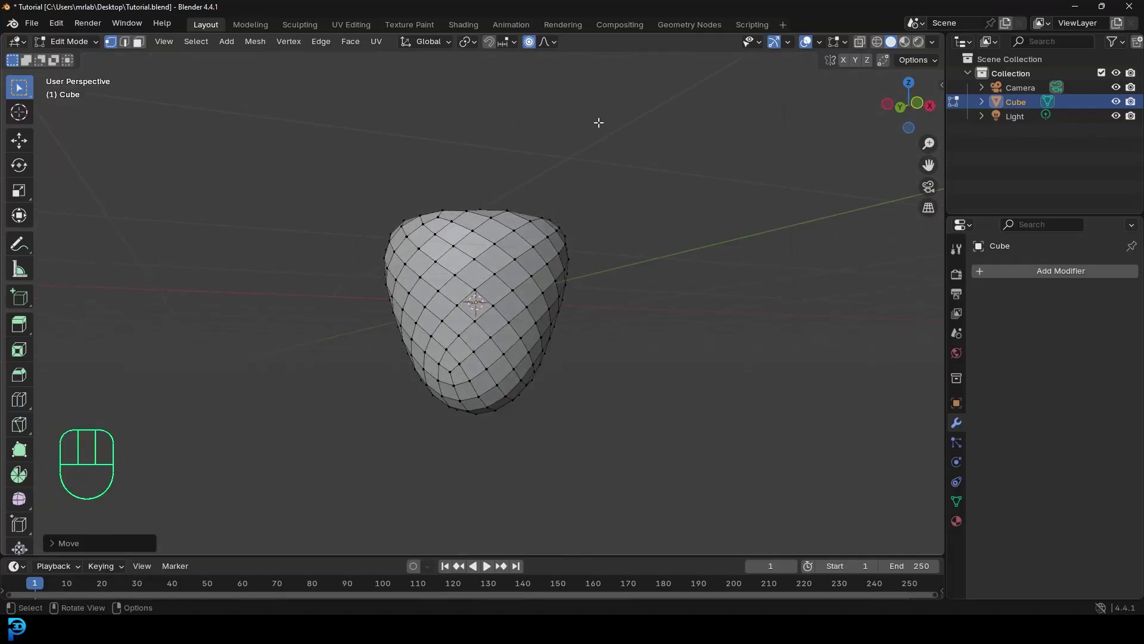
pyautogui.press('KP_1')
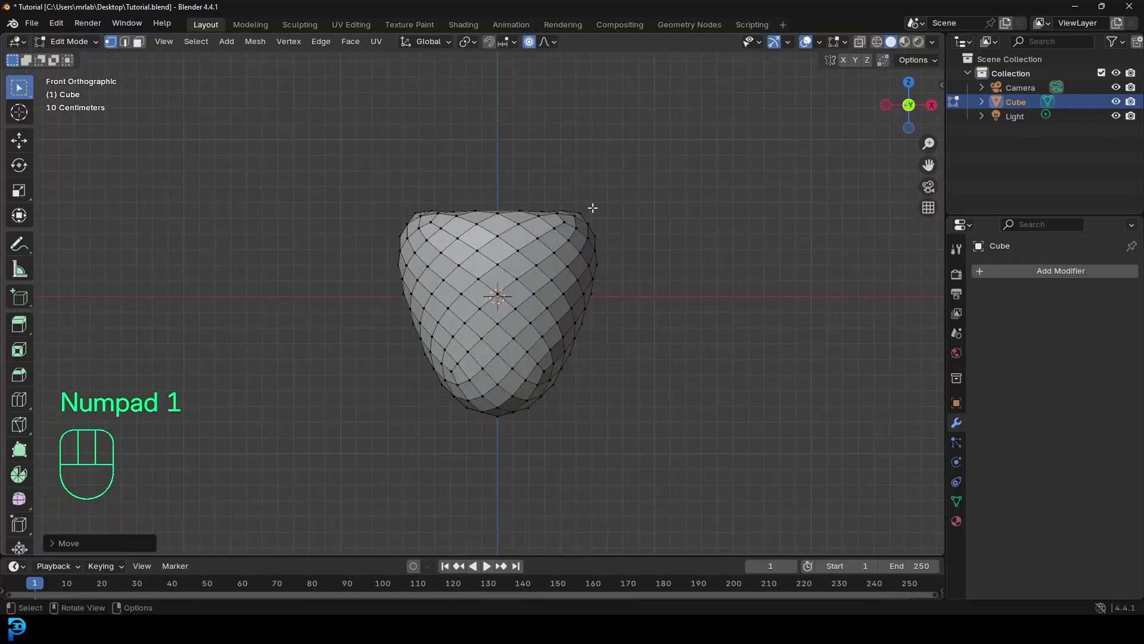
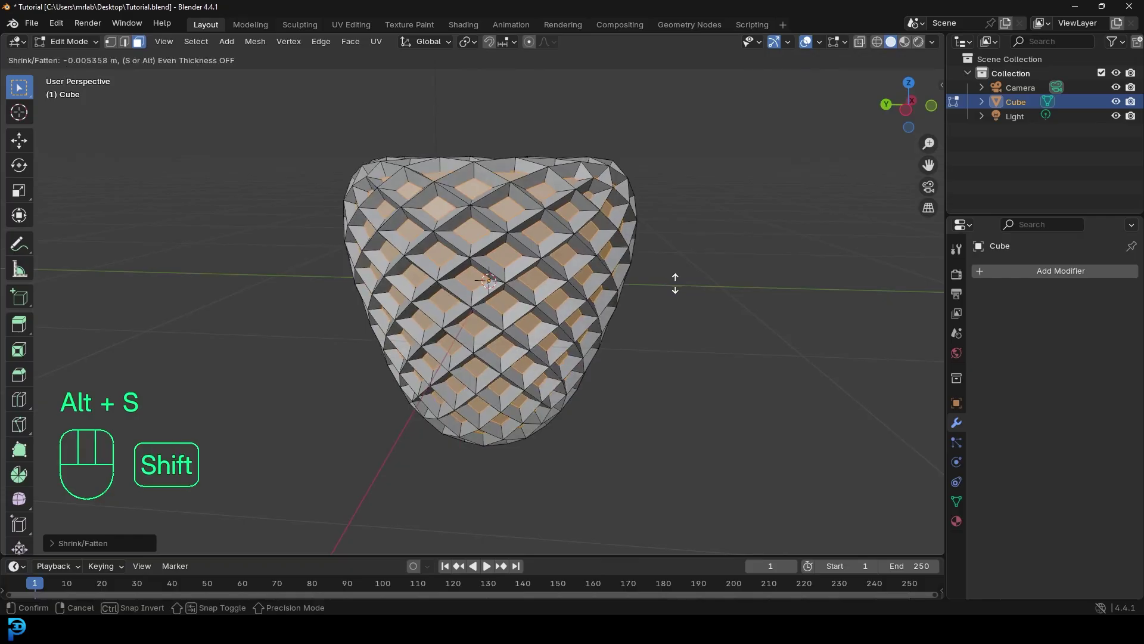
# Shrink the selected diamond faces slightly into the berry and inset them by a thin margin
pyautogui.click(656, 262)
pyautogui.moveTo(644, 266)
pyautogui.mouseDown(button='middle')
pyautogui.moveTo(564, 241)
pyautogui.moveTo(645, 244)
pyautogui.mouseUp(button='middle')
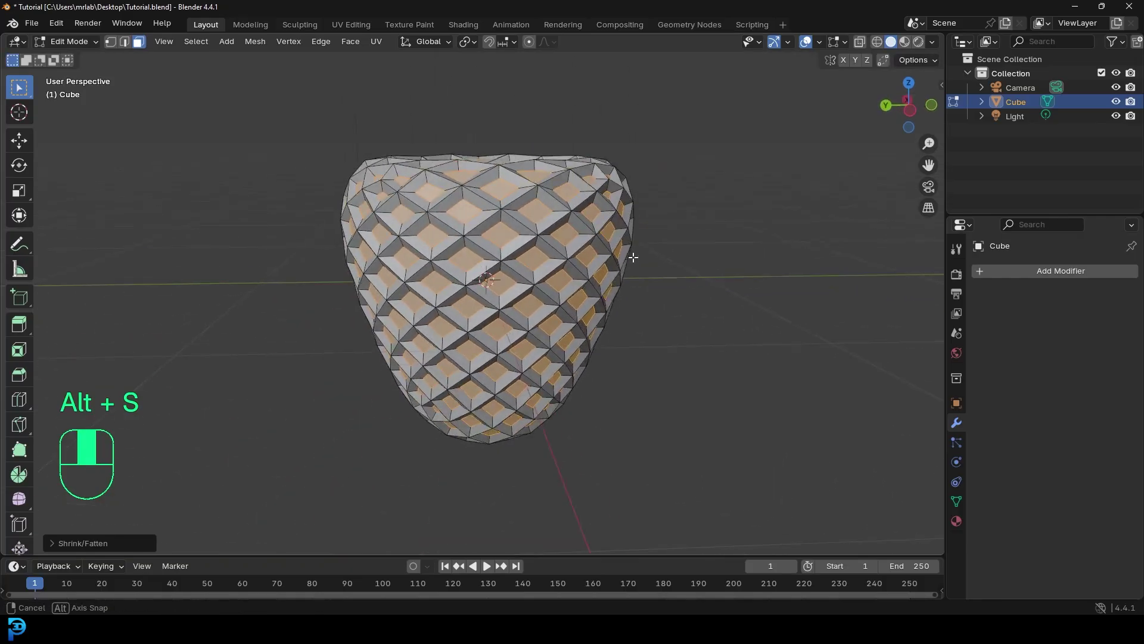
pyautogui.scroll(4, 645, 244)
pyautogui.keyDown('shift'); pyautogui.scroll(2, 644, 243); pyautogui.keyUp('shift')
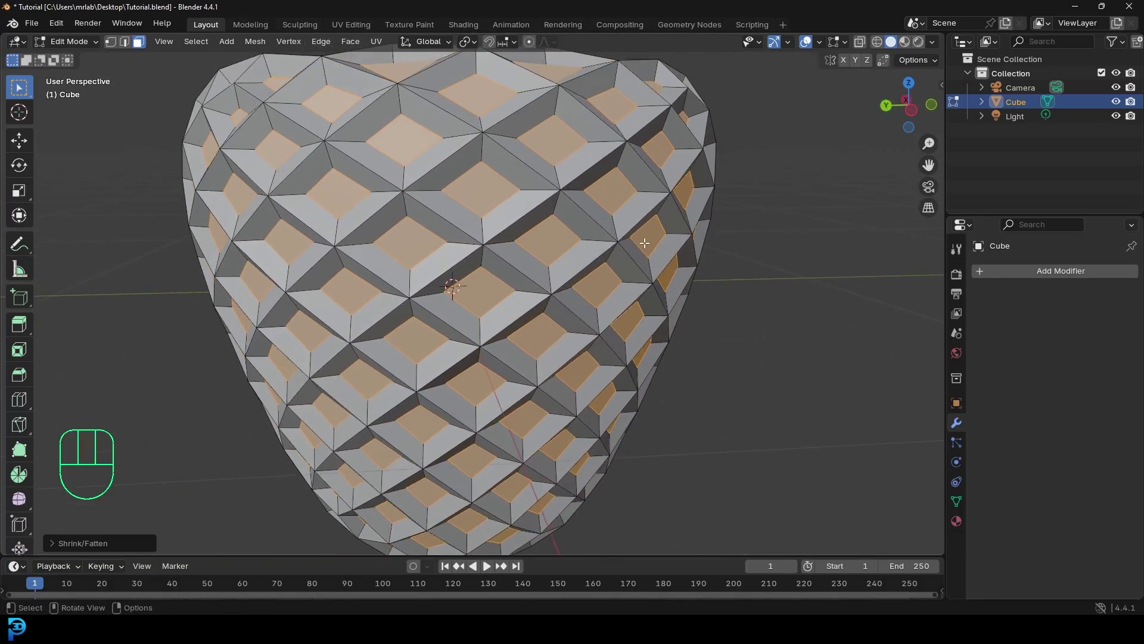
pyautogui.press('i')
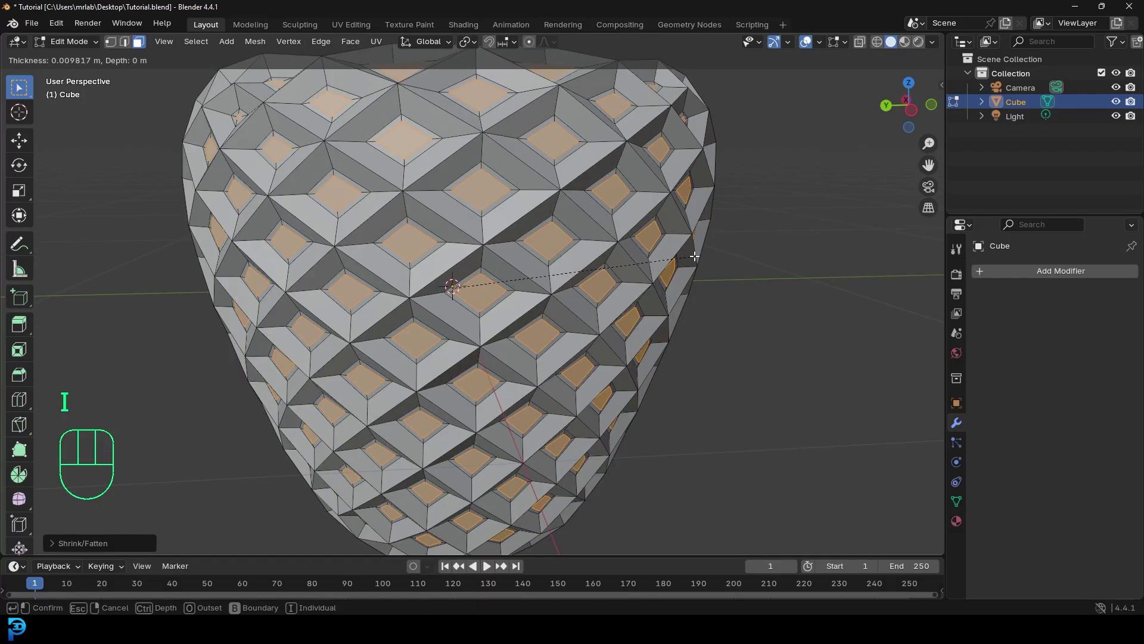
pyautogui.press('shift')
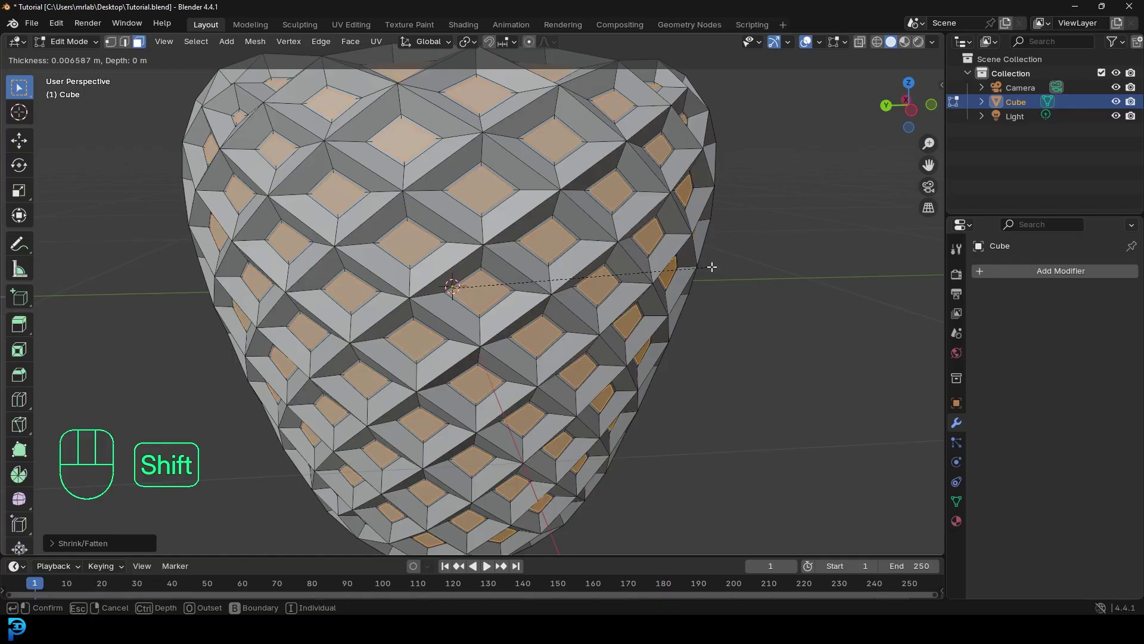
pyautogui.click(703, 262)
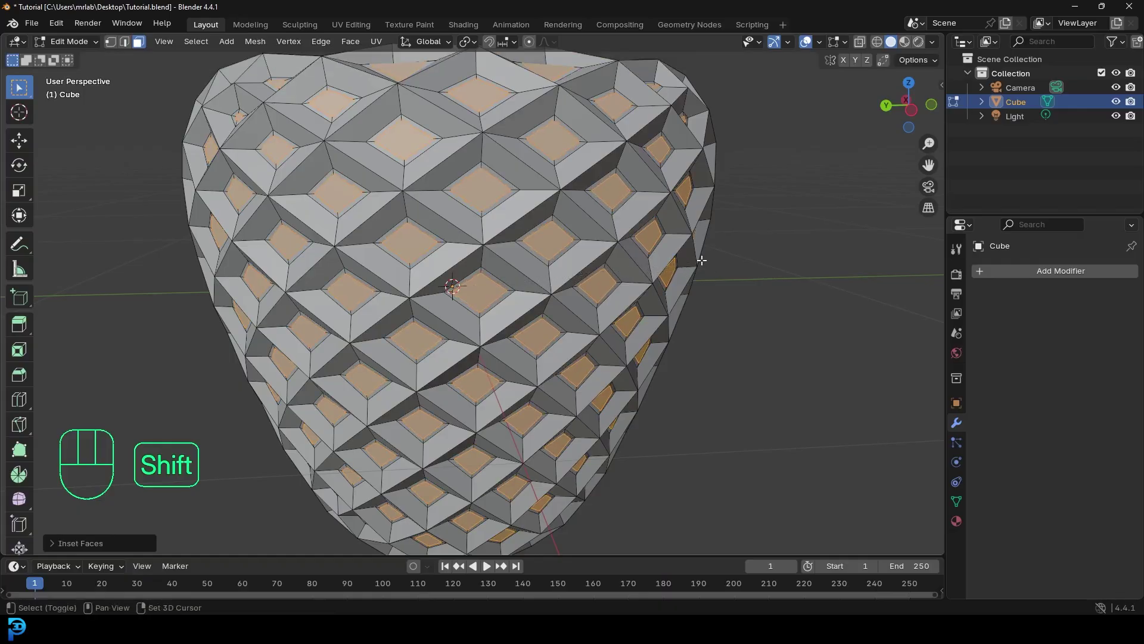
# Set the transform pivot point to Individual Origins
pyautogui.click(470, 41)
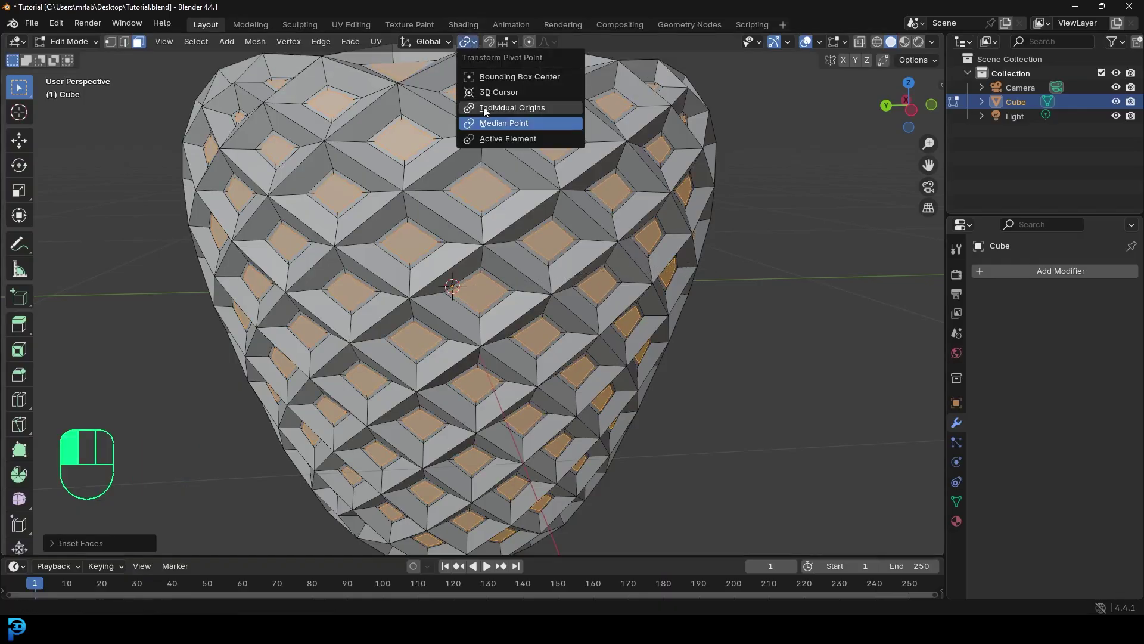
pyautogui.click(519, 109)
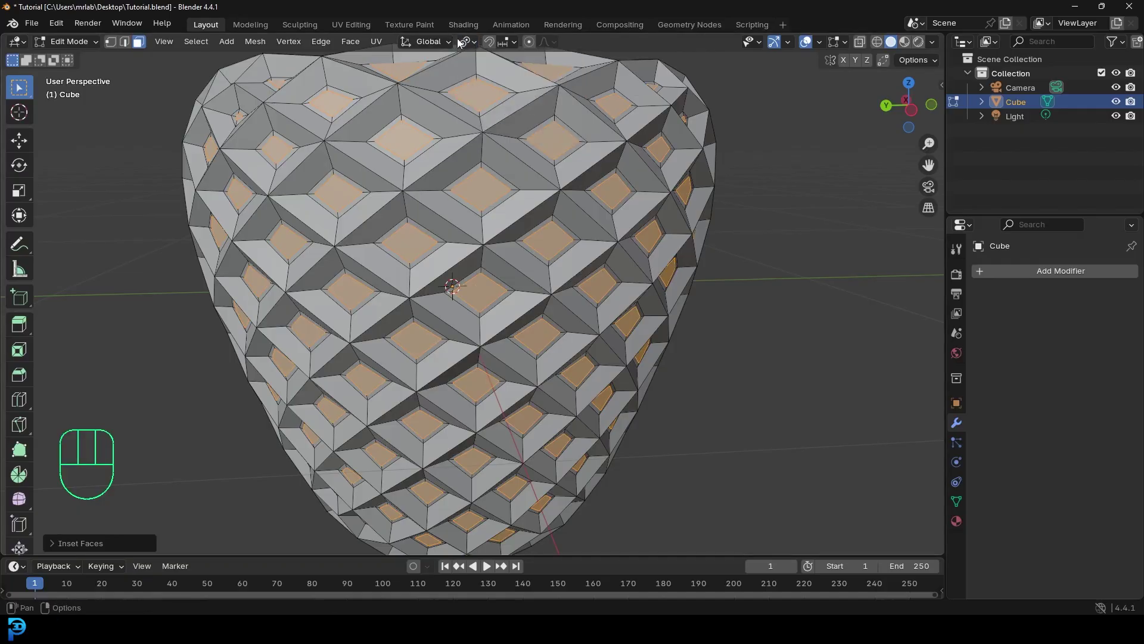
pyautogui.click(465, 43)
pyautogui.click(516, 109)
# Extrude the inset diamond faces slightly outward, then extrude them again by about 0.01 m to raise the seeds
pyautogui.moveTo(447, 200); pyautogui.dragTo(572, 127, button='middle')
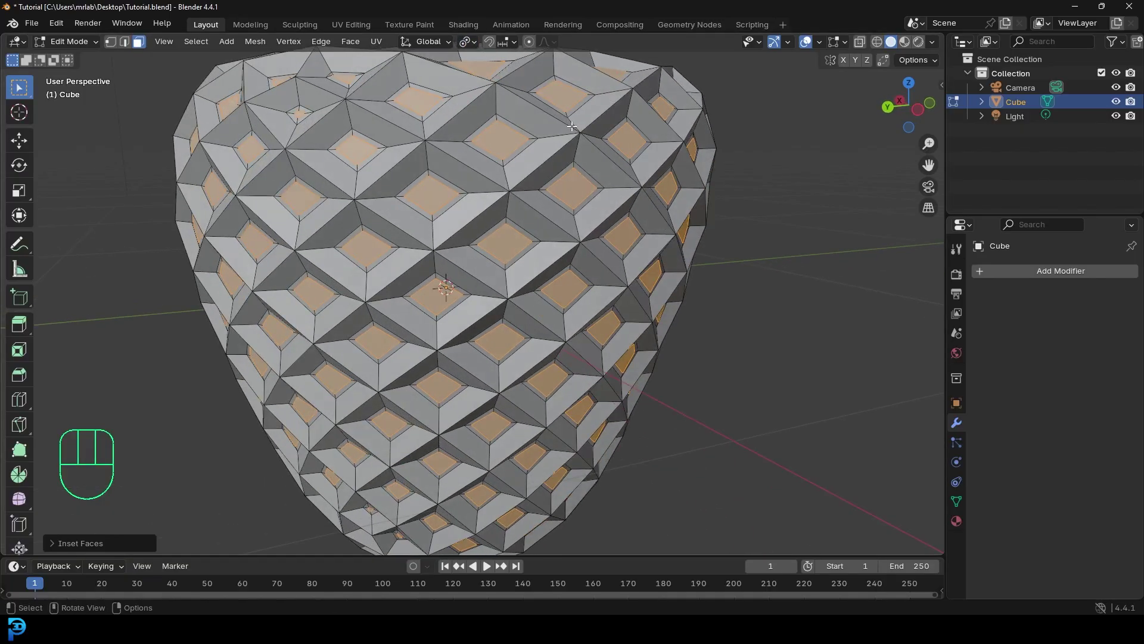
pyautogui.press('e')
pyautogui.keyDown('shift'); pyautogui.click(693, 184); pyautogui.keyUp('shift')
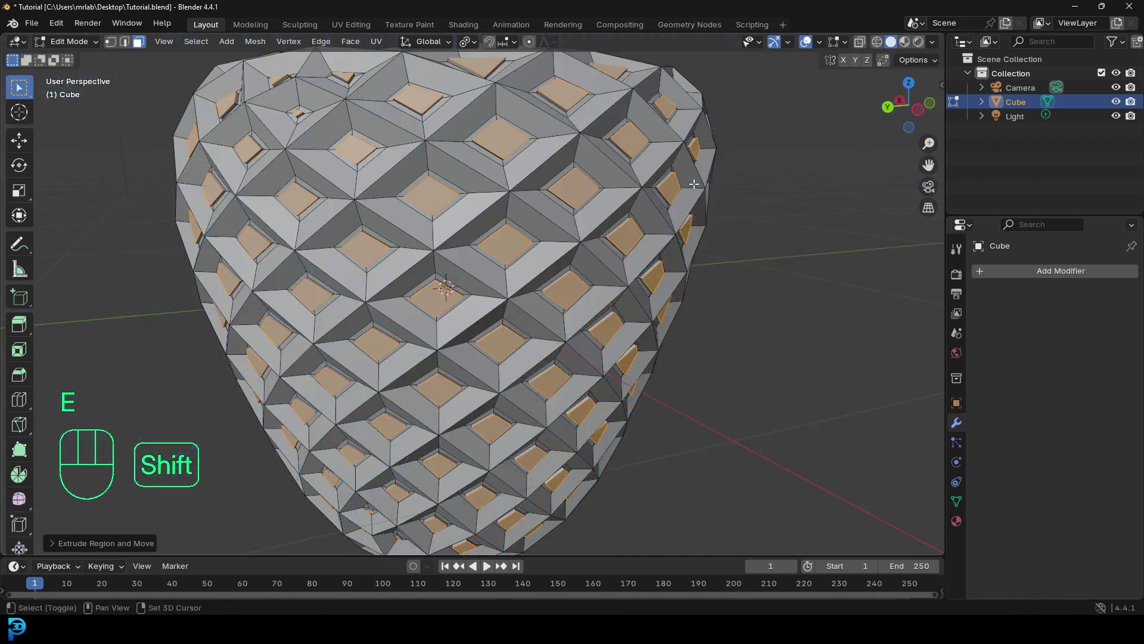
pyautogui.scroll(6, 694, 184)
pyautogui.moveTo(694, 185); pyautogui.dragTo(623, 173, button='middle')
pyautogui.scroll(-5, 632, 197)
pyautogui.press('e')
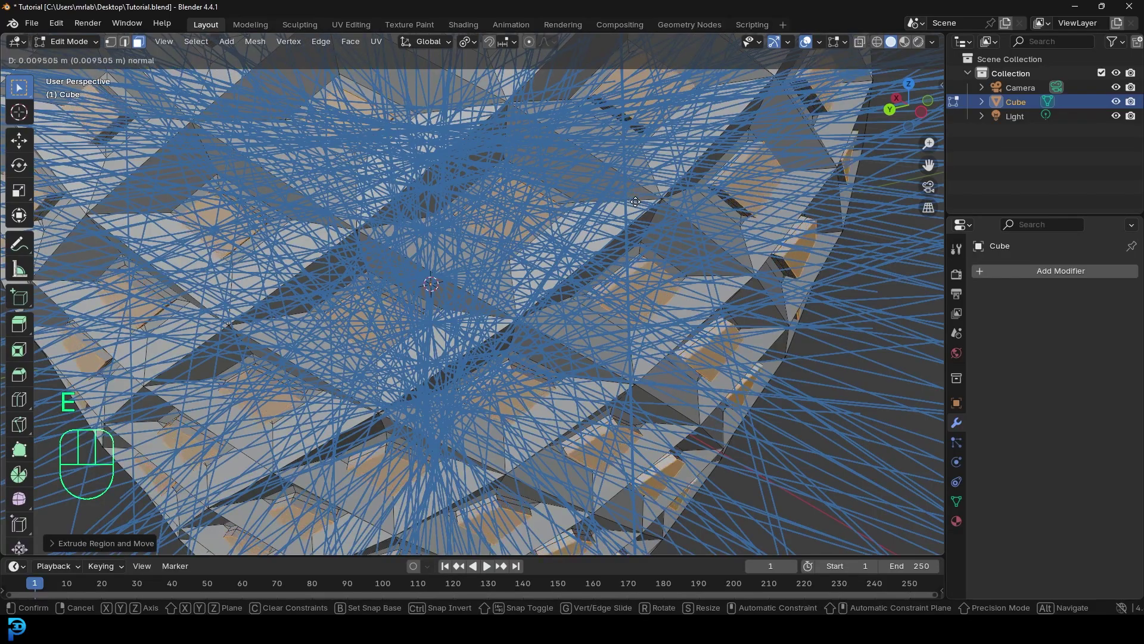
pyautogui.click(637, 208)
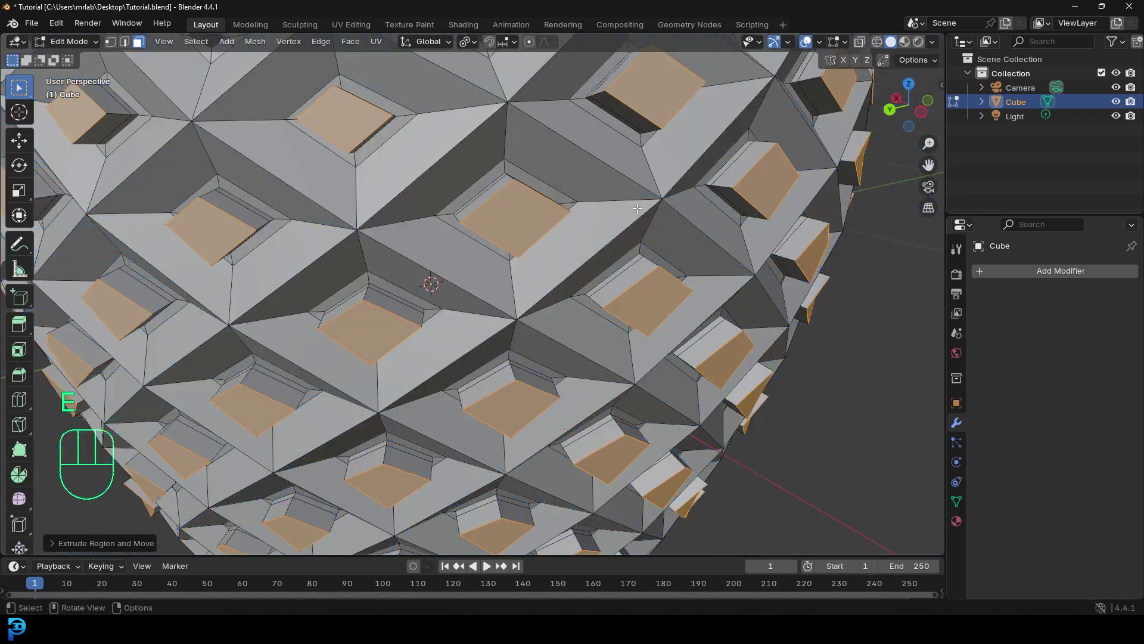
# Scale each seed's outer face to about 0.5 and grow the selection by two rings to cover the whole seeds
pyautogui.scroll(-6, 603, 168)
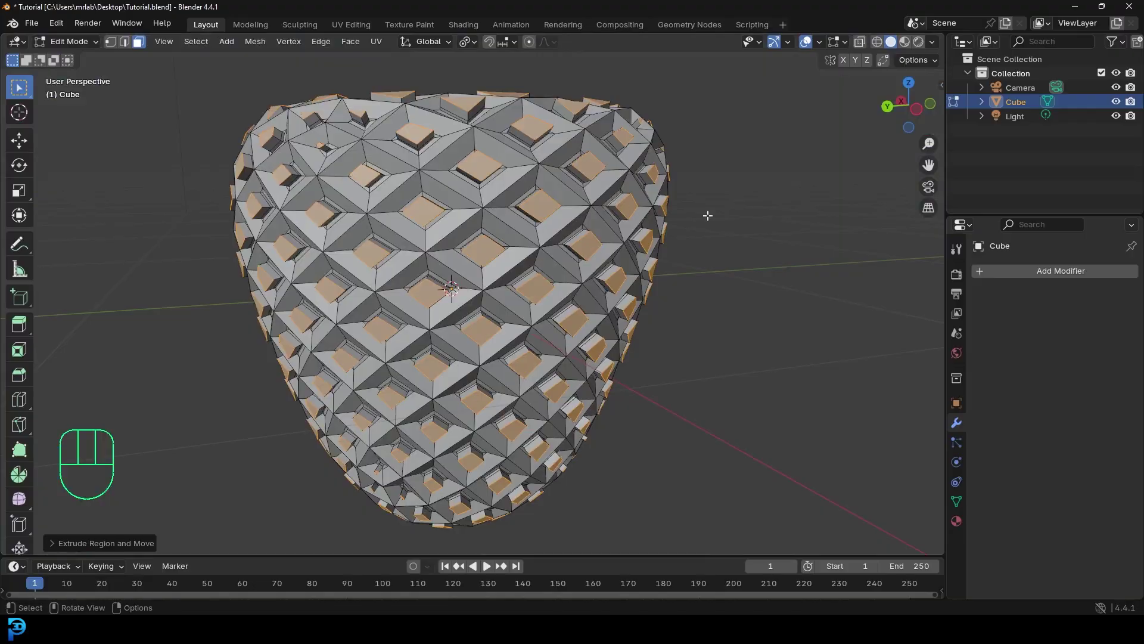
pyautogui.press('s')
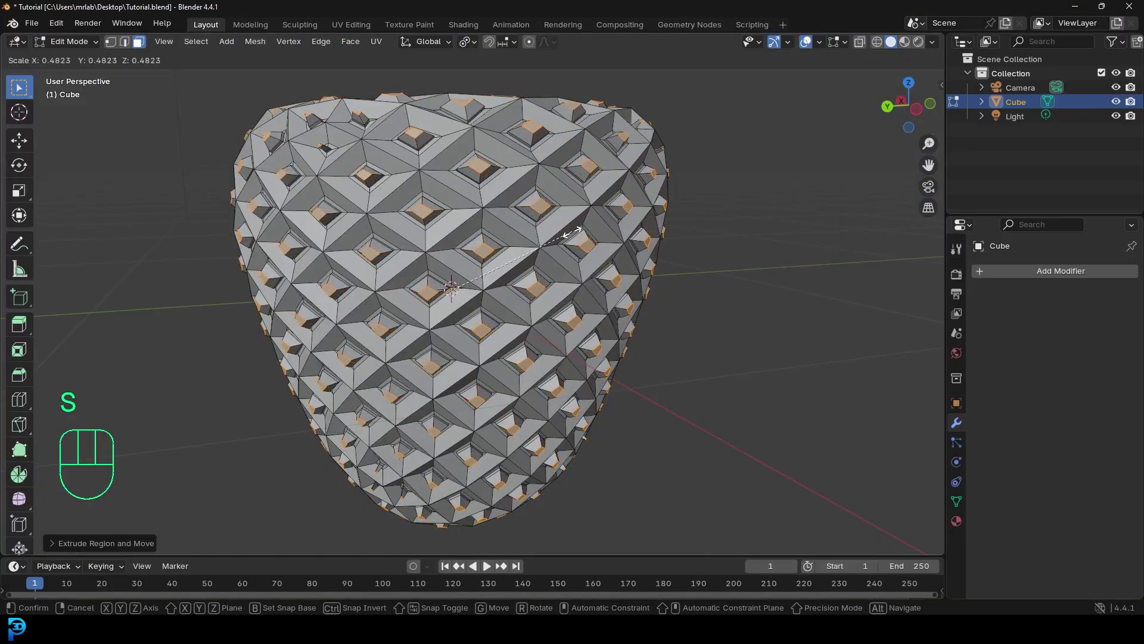
pyautogui.click(578, 232)
pyautogui.moveTo(571, 234); pyautogui.dragTo(575, 238, button='middle')
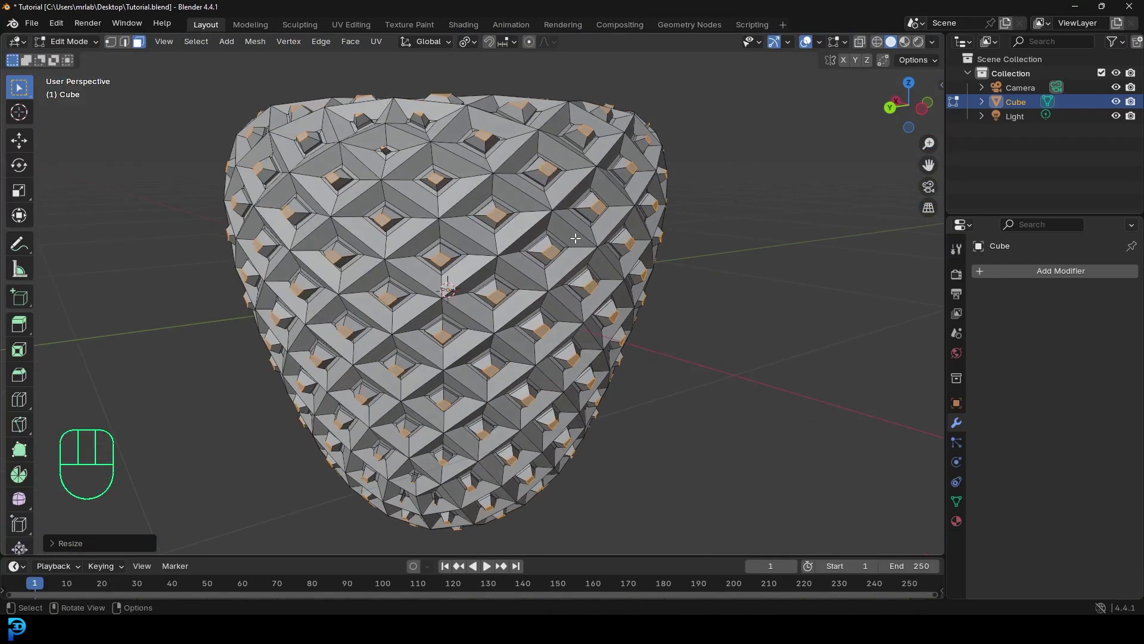
pyautogui.press('ctrl+KP_Add')
pyautogui.press('ctrl+KP_Add')
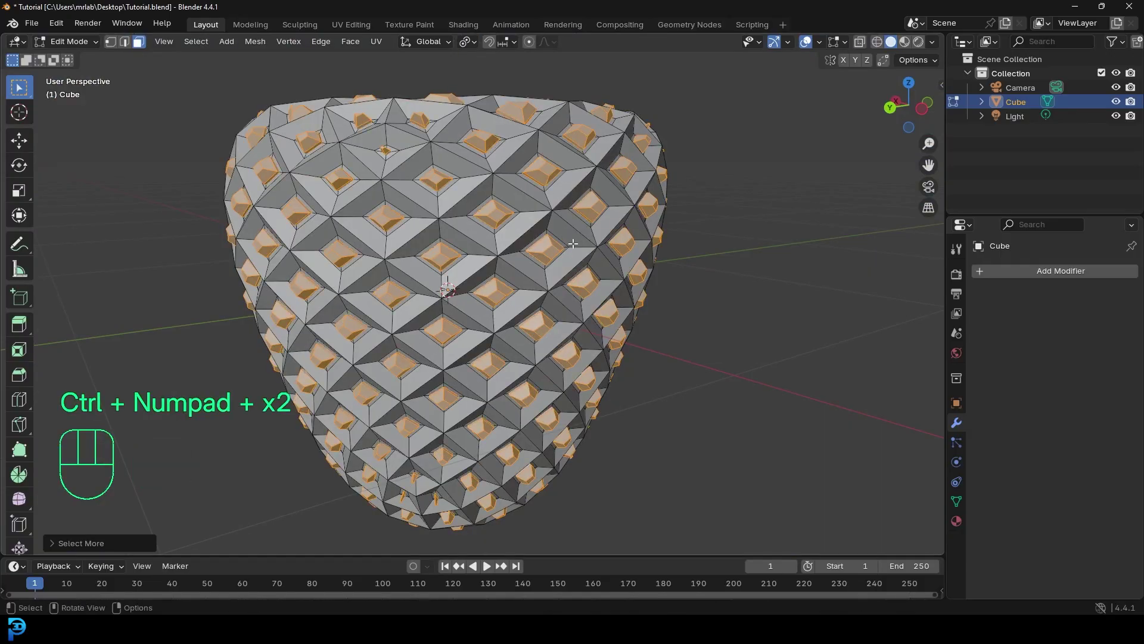
# Scale the selected seeds down around their individual origins
pyautogui.scroll(2, 574, 240)
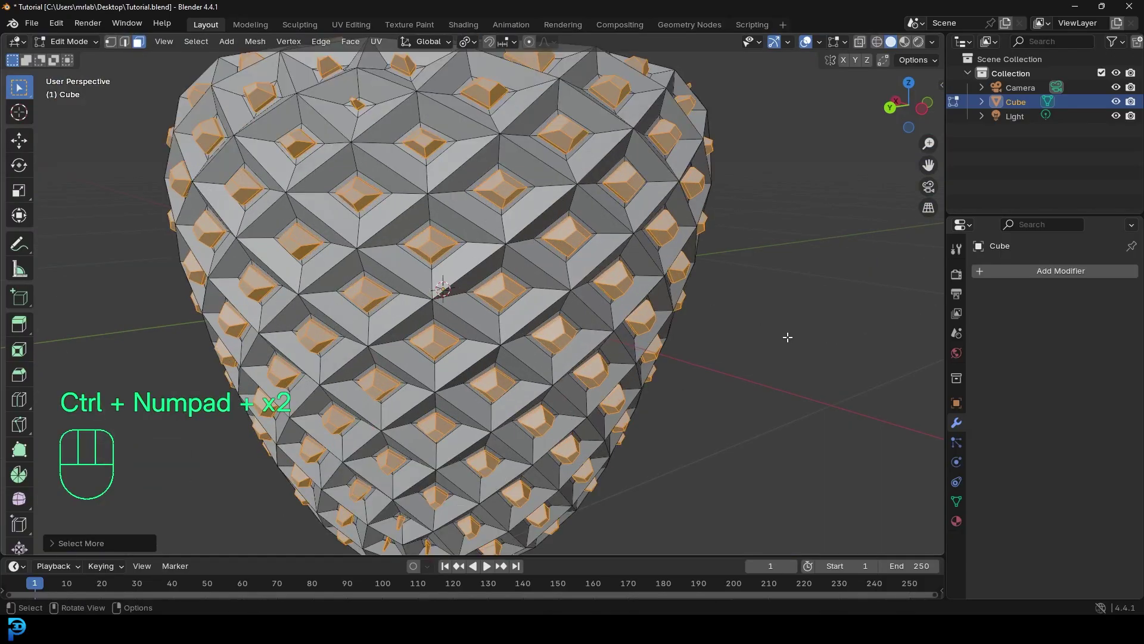
pyautogui.press('s')
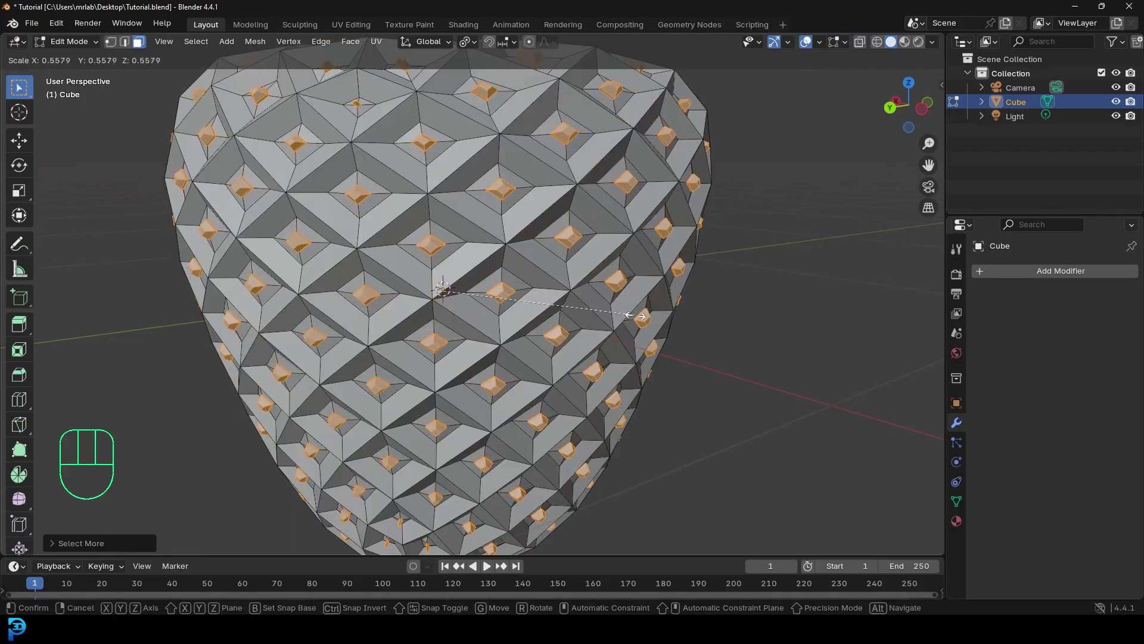
pyautogui.click(671, 335)
pyautogui.scroll(-4, 602, 292)
pyautogui.moveTo(566, 268); pyautogui.dragTo(538, 255, button='middle')
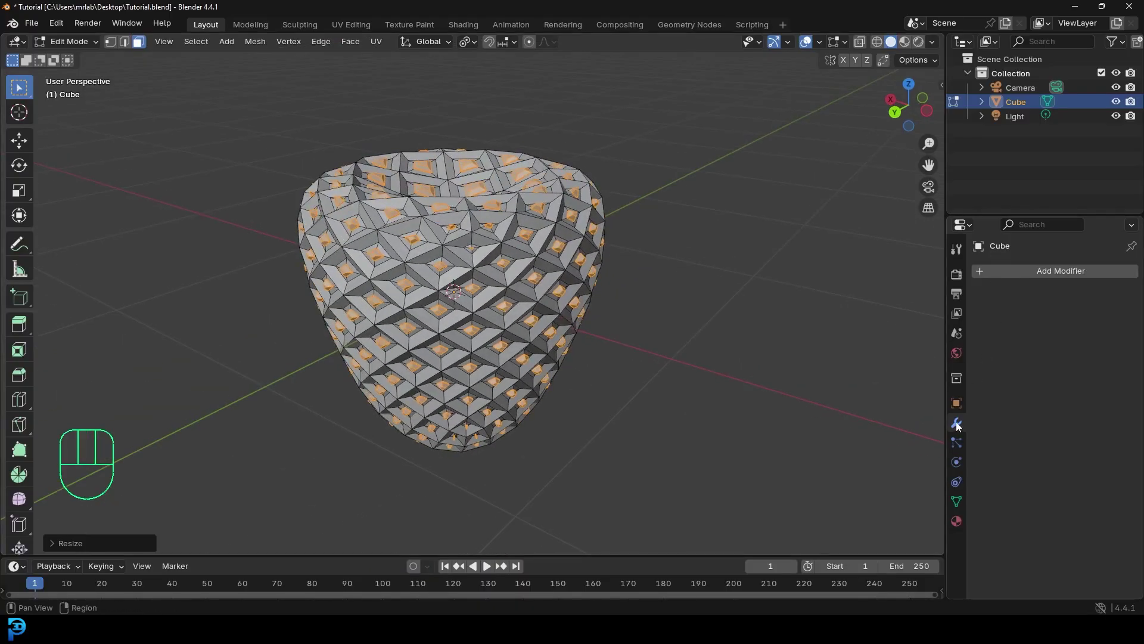
# Add a Subdivision Surface modifier to the strawberry body
pyautogui.click(1048, 271)
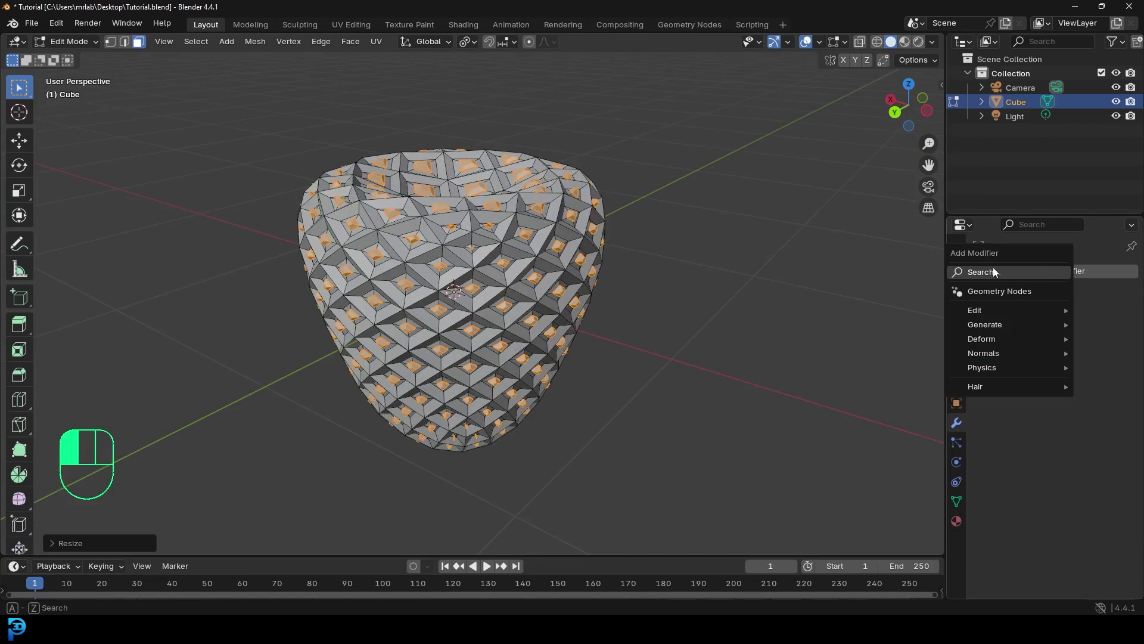
pyautogui.click(994, 272)
pyautogui.write('sub')
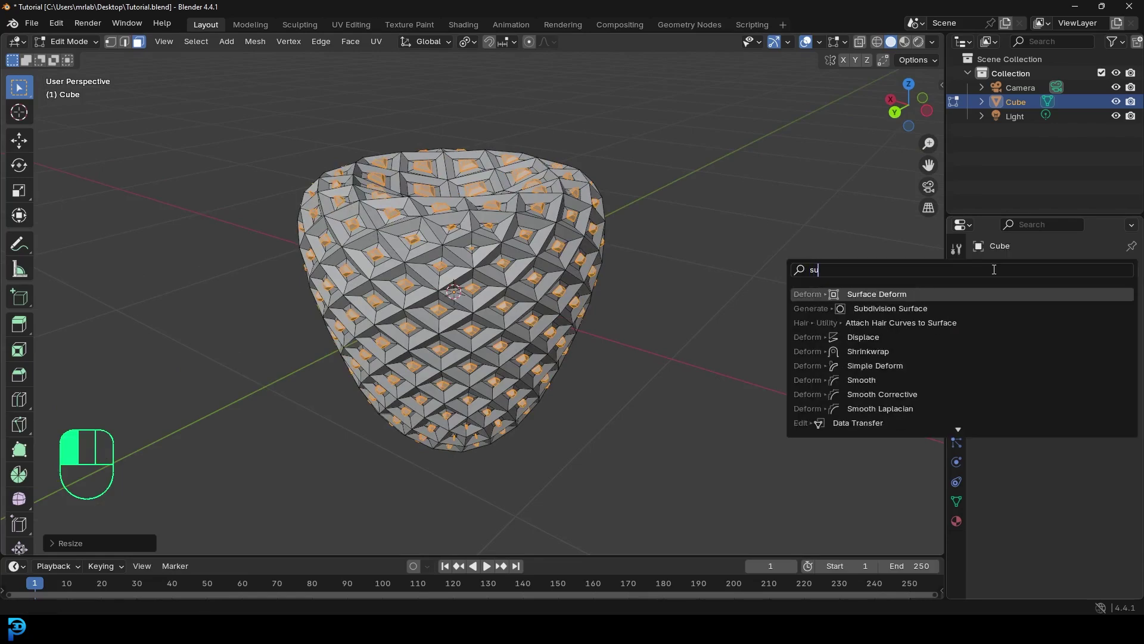
pyautogui.click(940, 292)
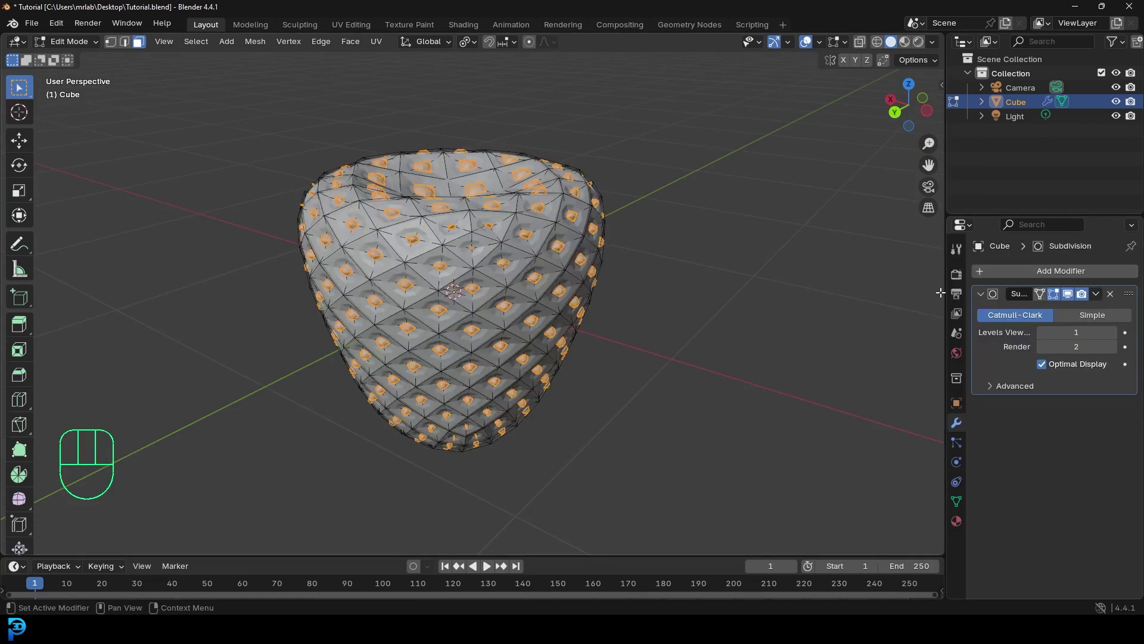
# Rename the strawberry body's existing material as Berry
pyautogui.click(956, 521)
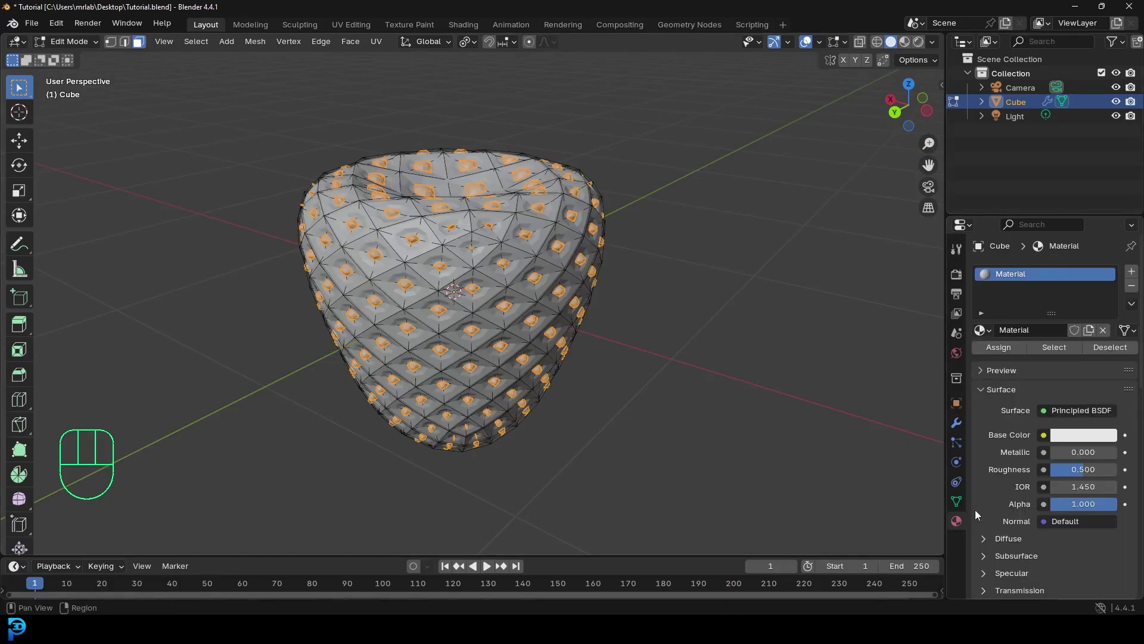
pyautogui.doubleClick(1020, 273)
pyautogui.write('Be')
pyautogui.press('Return')
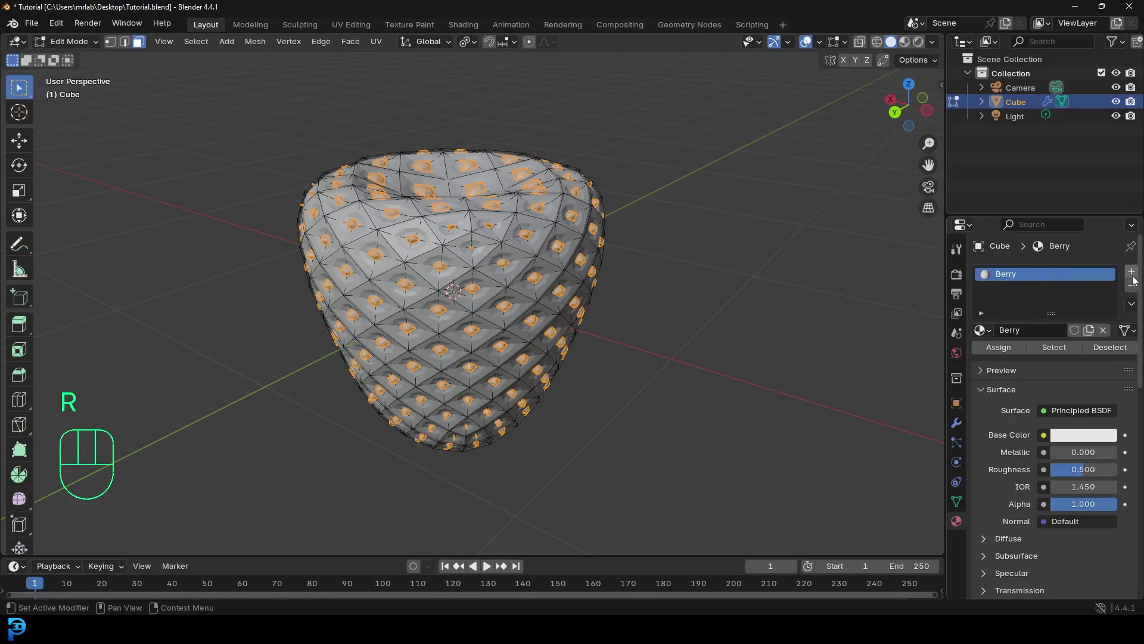
# Add a second material slot with a new material named Seed
pyautogui.click(1131, 271)
pyautogui.click(1038, 359)
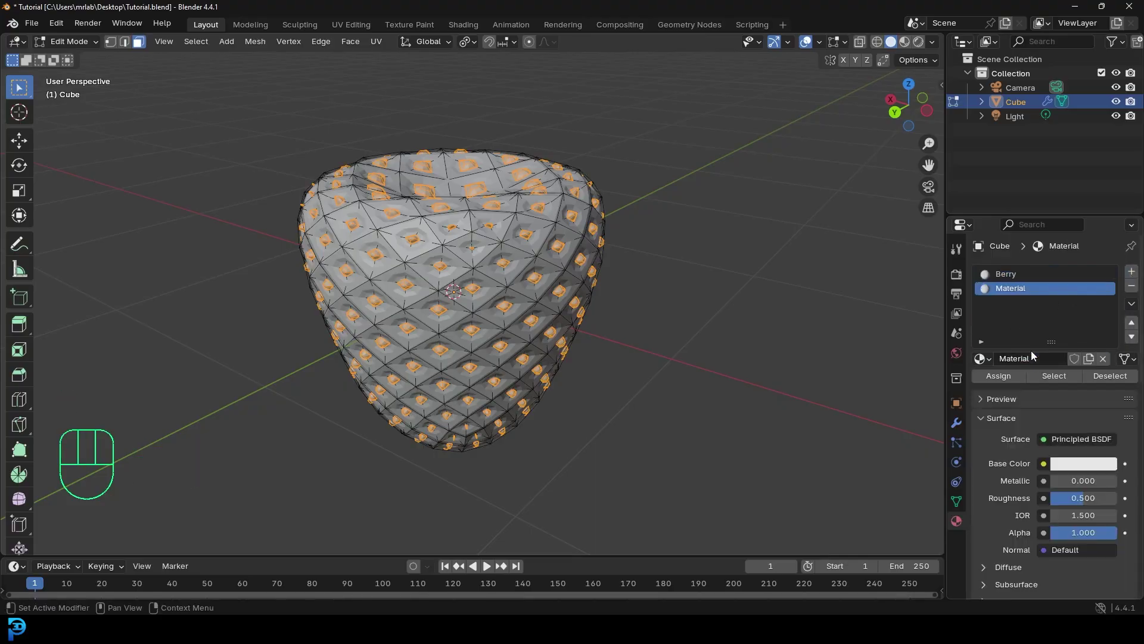
pyautogui.doubleClick(1026, 356)
pyautogui.write('Seed')
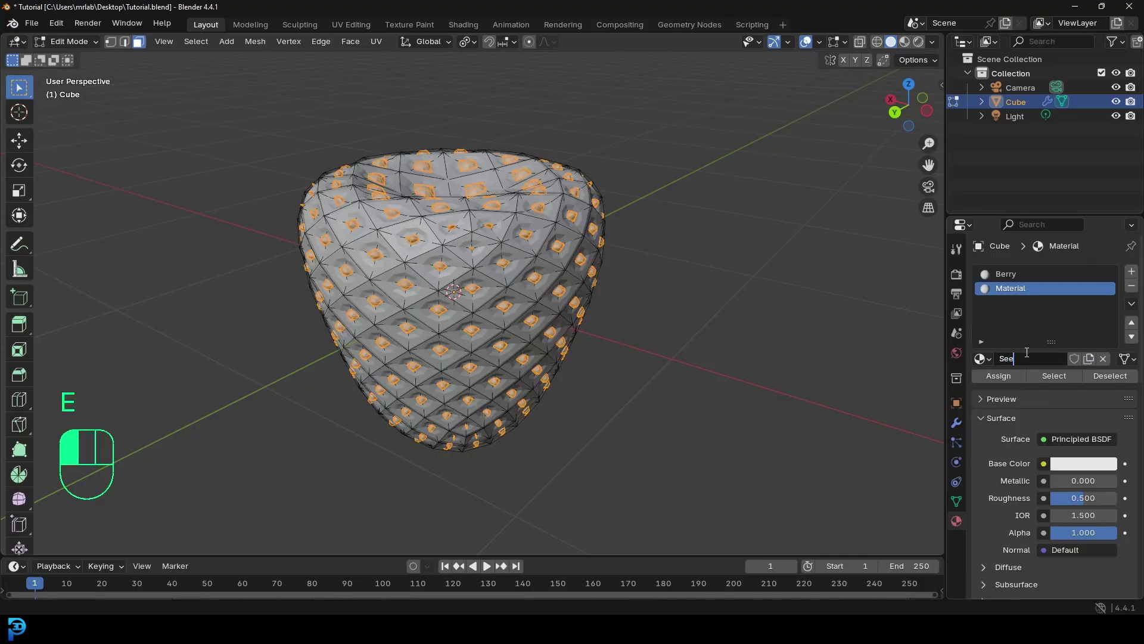
pyautogui.press('Return')
# Set the Berry material's viewport display color to red
pyautogui.click(1013, 273)
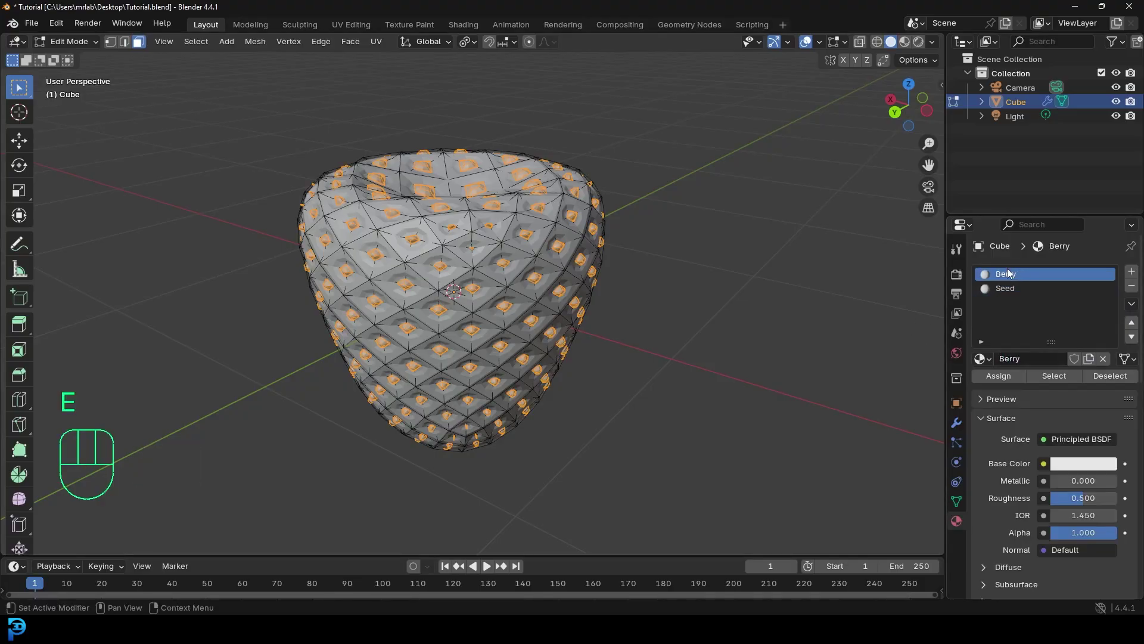
pyautogui.click(987, 417)
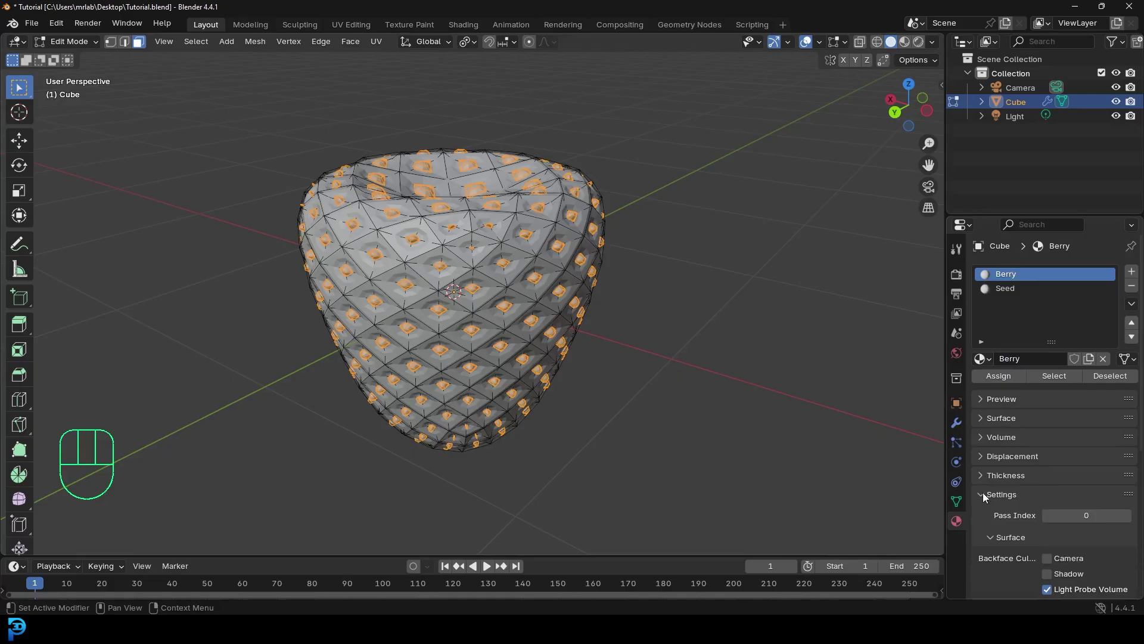
pyautogui.click(983, 493)
pyautogui.click(1014, 532)
pyautogui.scroll(-2, 1013, 532)
pyautogui.click(1067, 517)
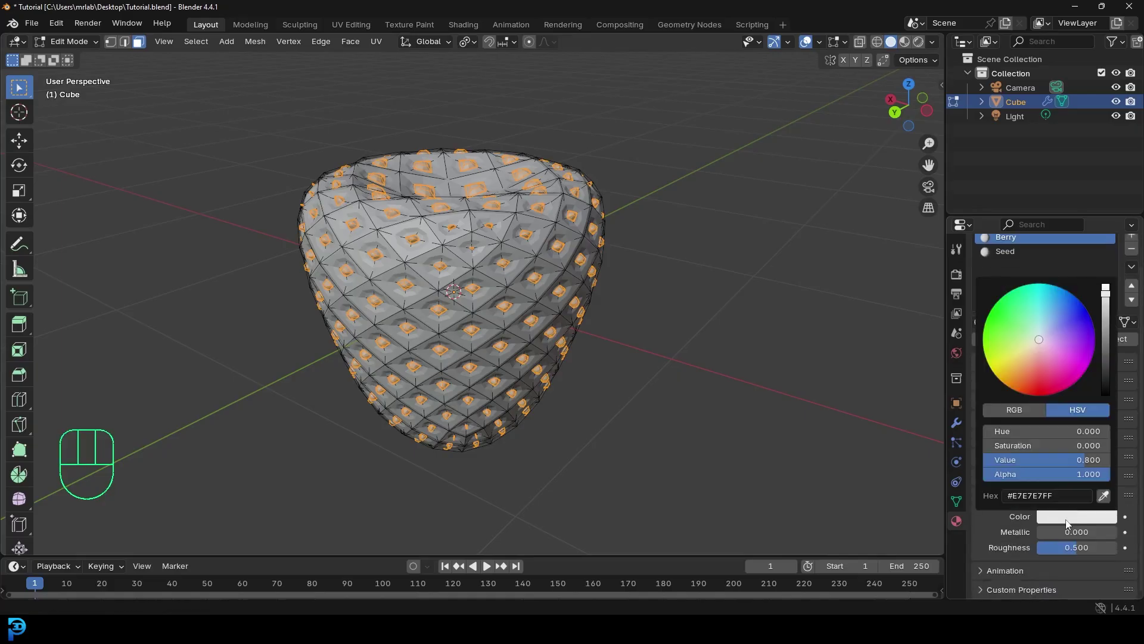
pyautogui.click(1038, 380)
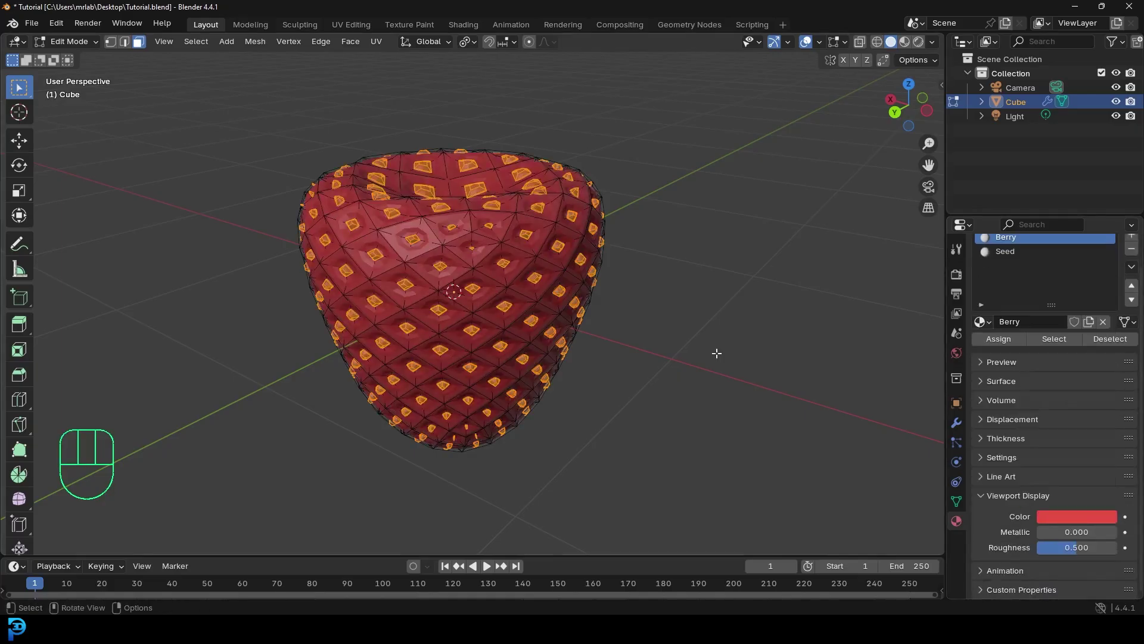
# Set the Seed material's viewport display color to yellow
pyautogui.click(1018, 252)
pyautogui.click(1059, 515)
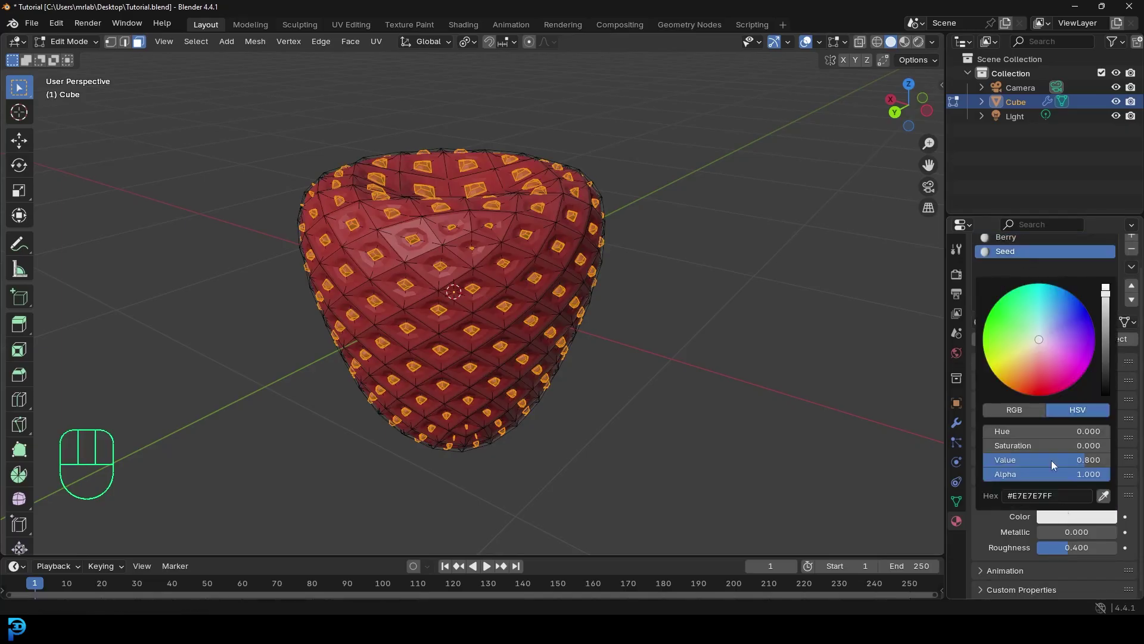
pyautogui.click(1014, 360)
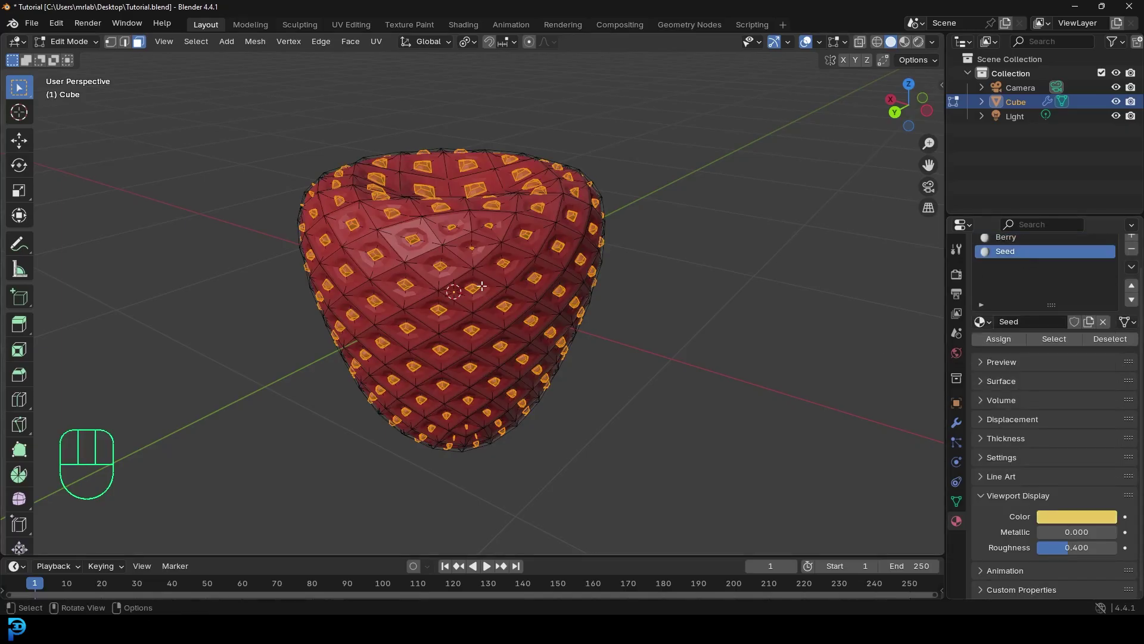
# Check the seed selection in wireframe, assign the Seed material to the selected faces, and return to Object Mode in solid shading
pyautogui.scroll(1, 483, 272)
pyautogui.scroll(2, 459, 241)
pyautogui.press('z')
pyautogui.click(409, 238)
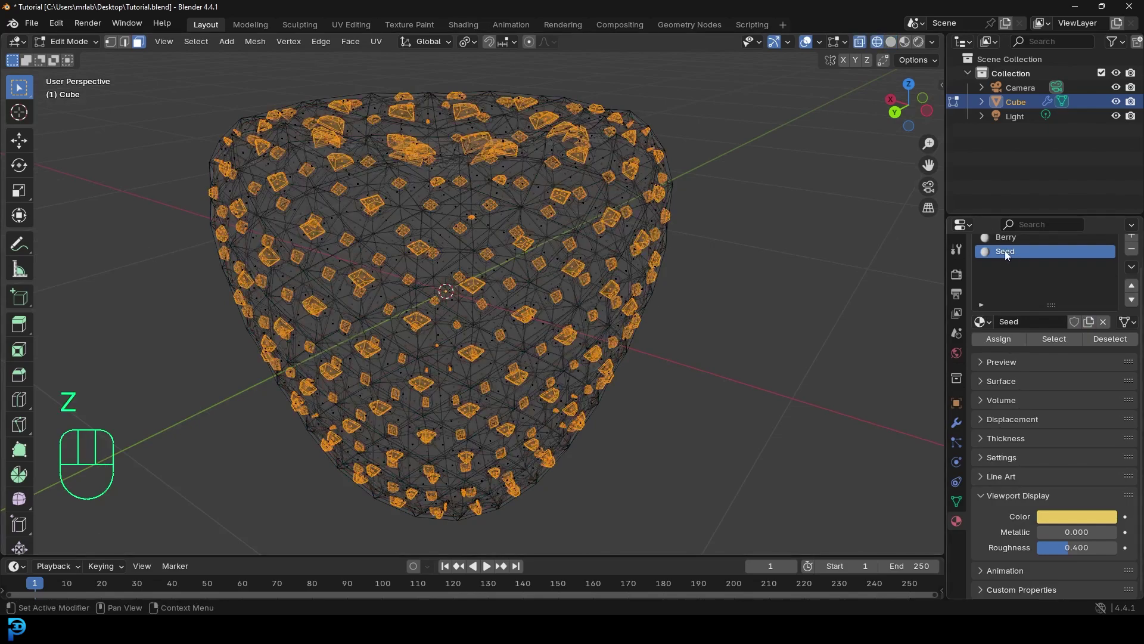
pyautogui.press('z')
pyautogui.moveTo(596, 250)
pyautogui.mouseDown(button='middle')
pyautogui.moveTo(568, 257)
pyautogui.moveTo(565, 224)
pyautogui.moveTo(600, 263)
pyautogui.moveTo(613, 256)
pyautogui.moveTo(527, 244)
pyautogui.mouseUp(button='middle')
pyautogui.scroll(2, 560, 224)
pyautogui.press('Tab')
pyautogui.scroll(-4, 549, 228)
pyautogui.scroll(2, 590, 204)
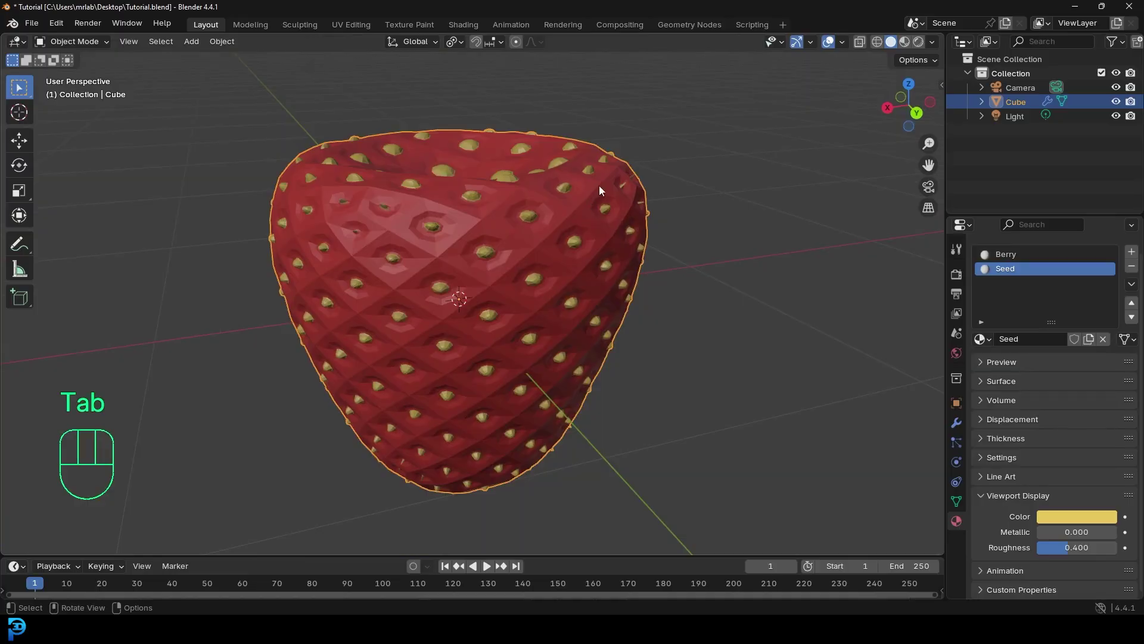
# Shade the strawberry smooth and set its Subdivision modifier's viewport level to 2
pyautogui.rightClick(599, 183)
pyautogui.click(529, 182)
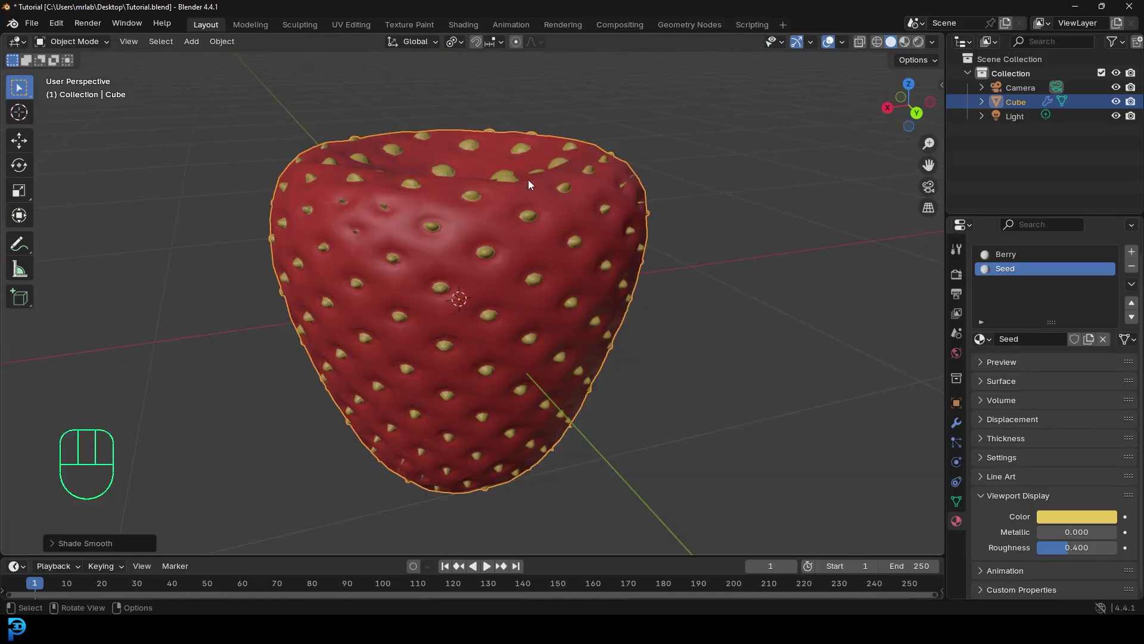
pyautogui.click(956, 424)
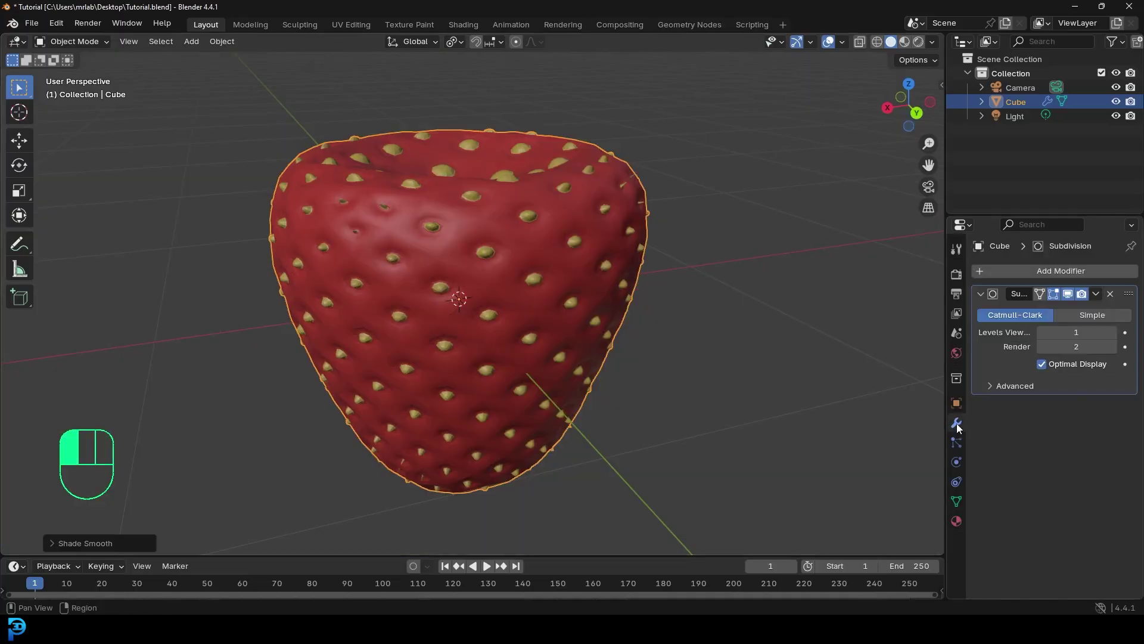
pyautogui.click(1113, 332)
# Add a mesh circle with 8 vertices at the strawberry's center
pyautogui.moveTo(935, 353); pyautogui.dragTo(628, 291, button='middle')
pyautogui.press('KP_1')
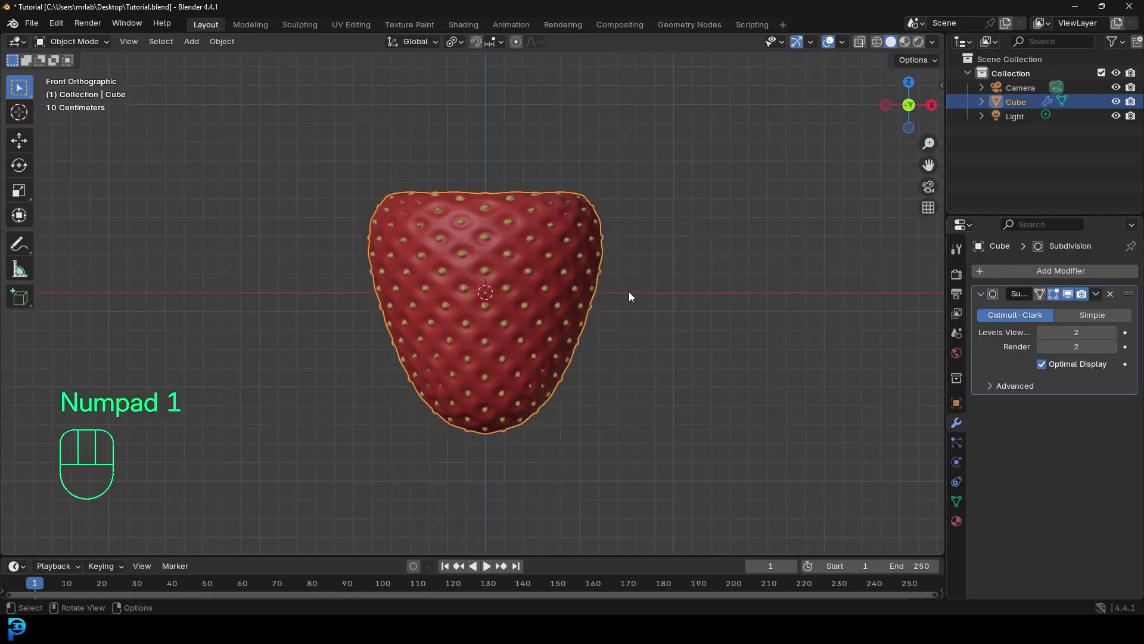
pyautogui.scroll(4, 591, 310)
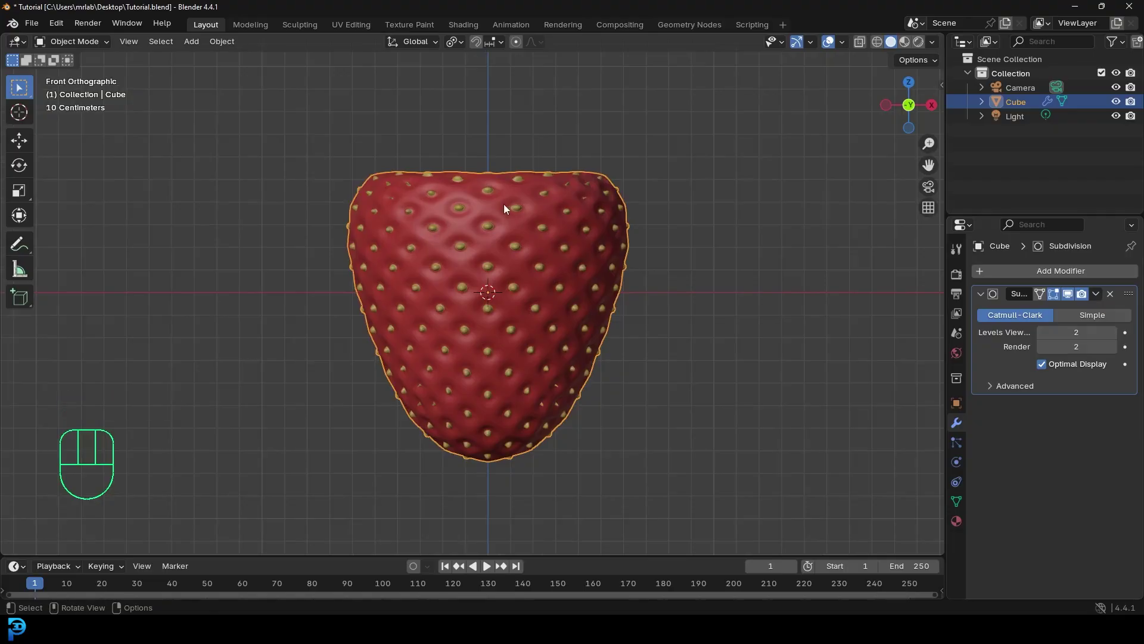
pyautogui.scroll(-1, 474, 216)
pyautogui.moveTo(453, 160); pyautogui.dragTo(518, 205, button='middle')
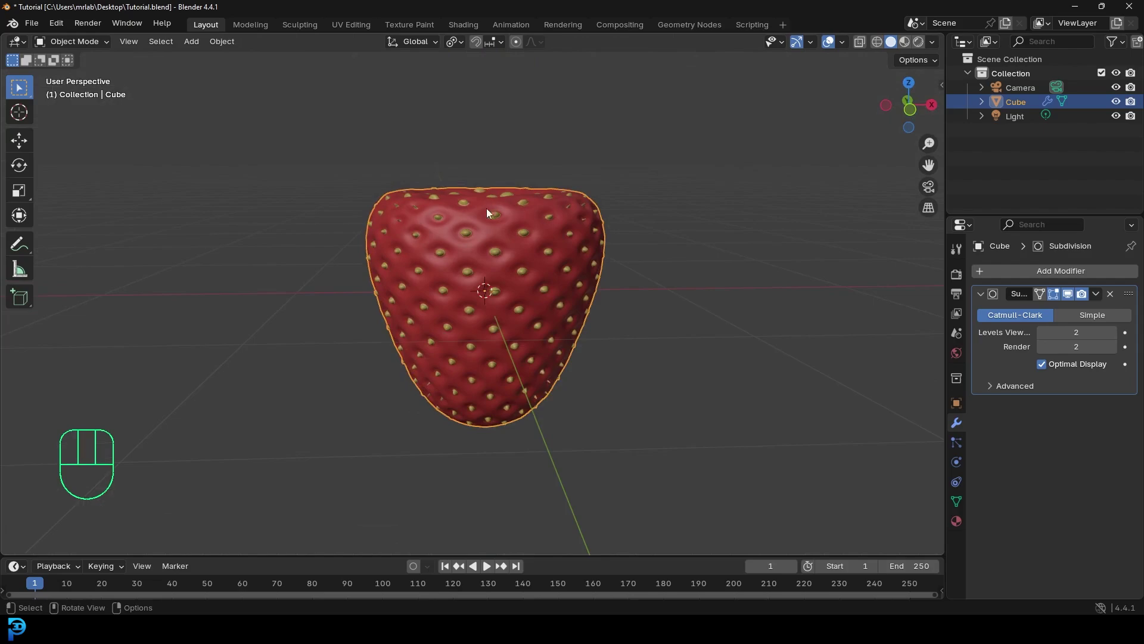
pyautogui.hotkey('shift', 'a')
pyautogui.moveTo(472, 219)
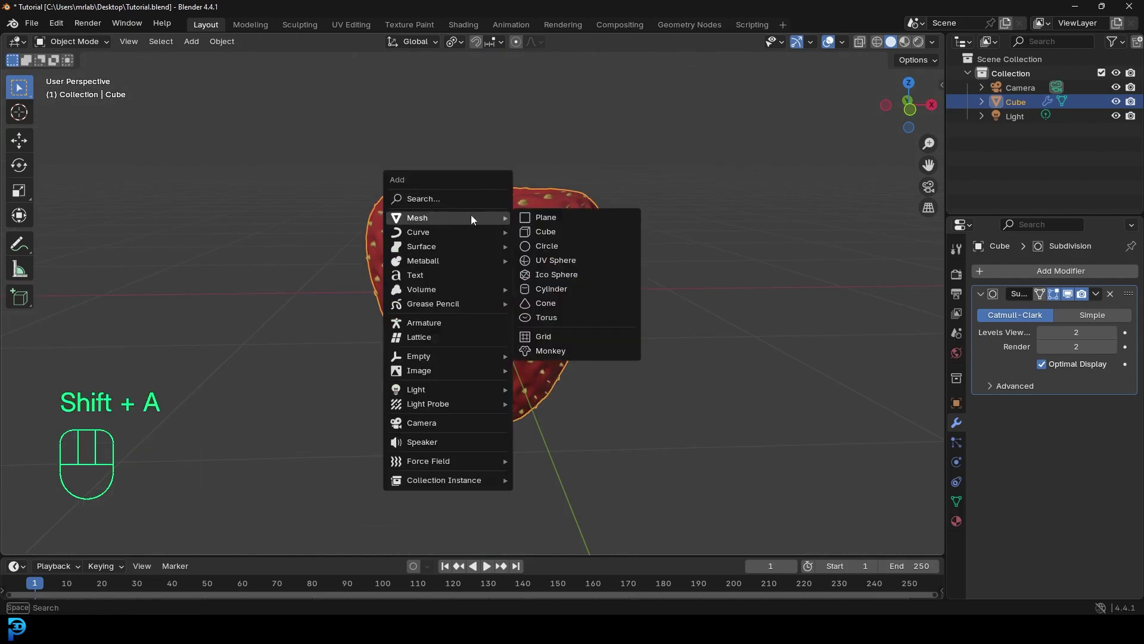
pyautogui.click(559, 245)
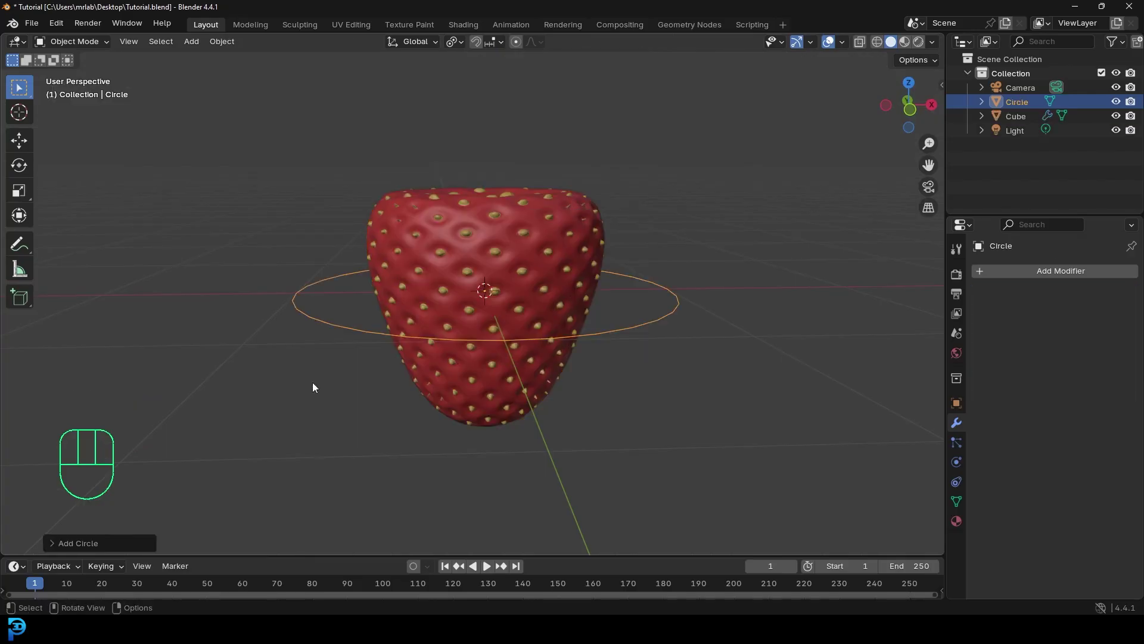
pyautogui.click(53, 544)
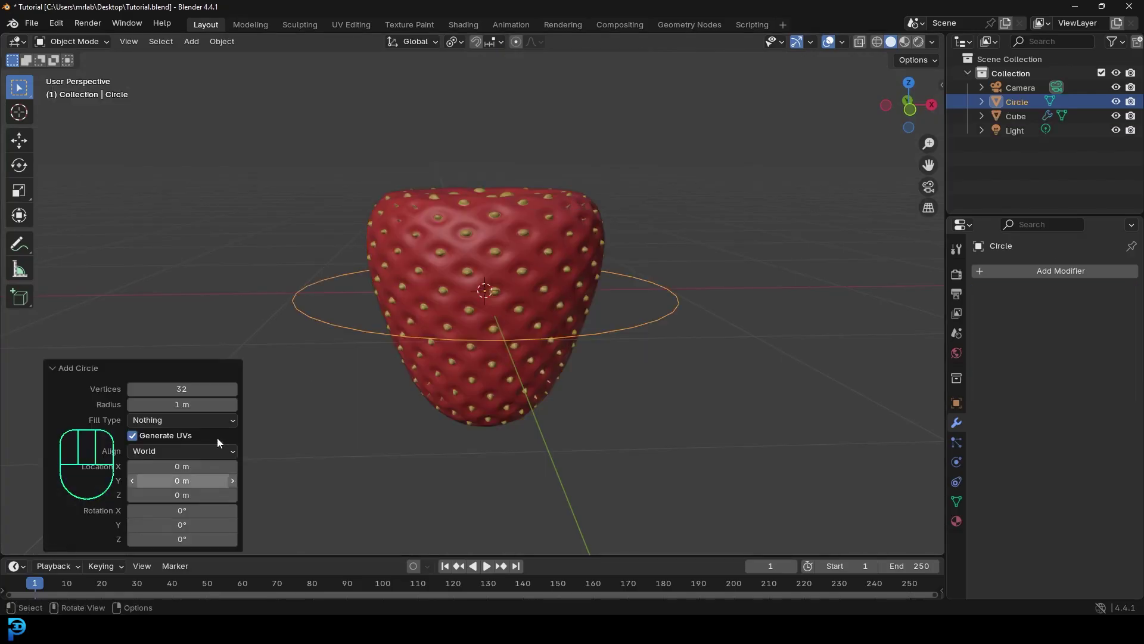
pyautogui.click(200, 389)
pyautogui.write('6')
pyautogui.press('Return')
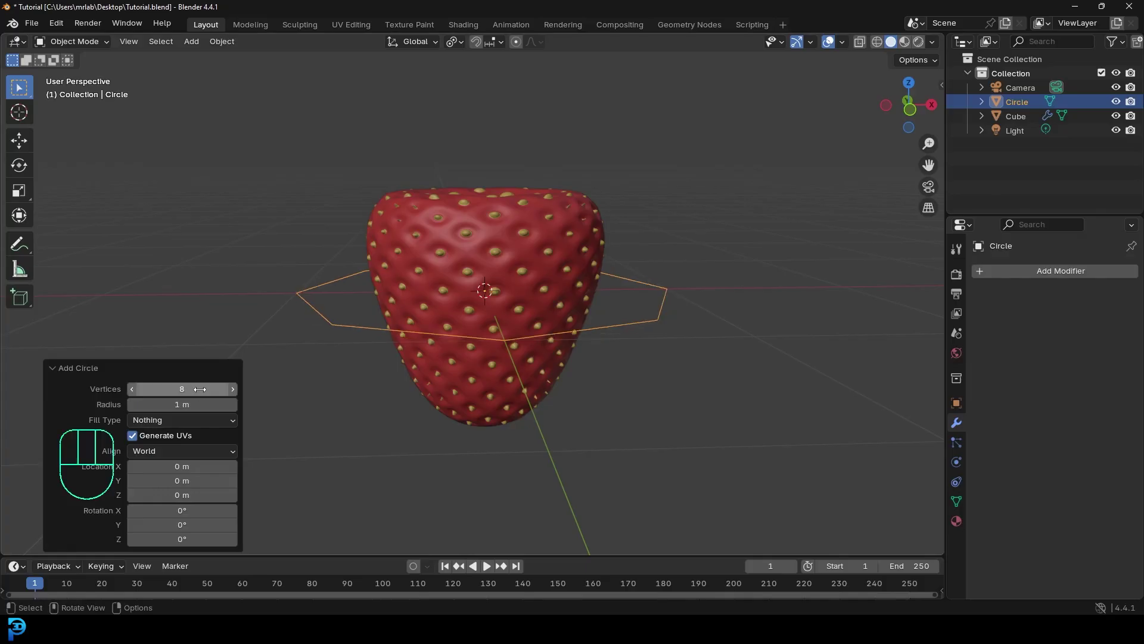
pyautogui.click(55, 366)
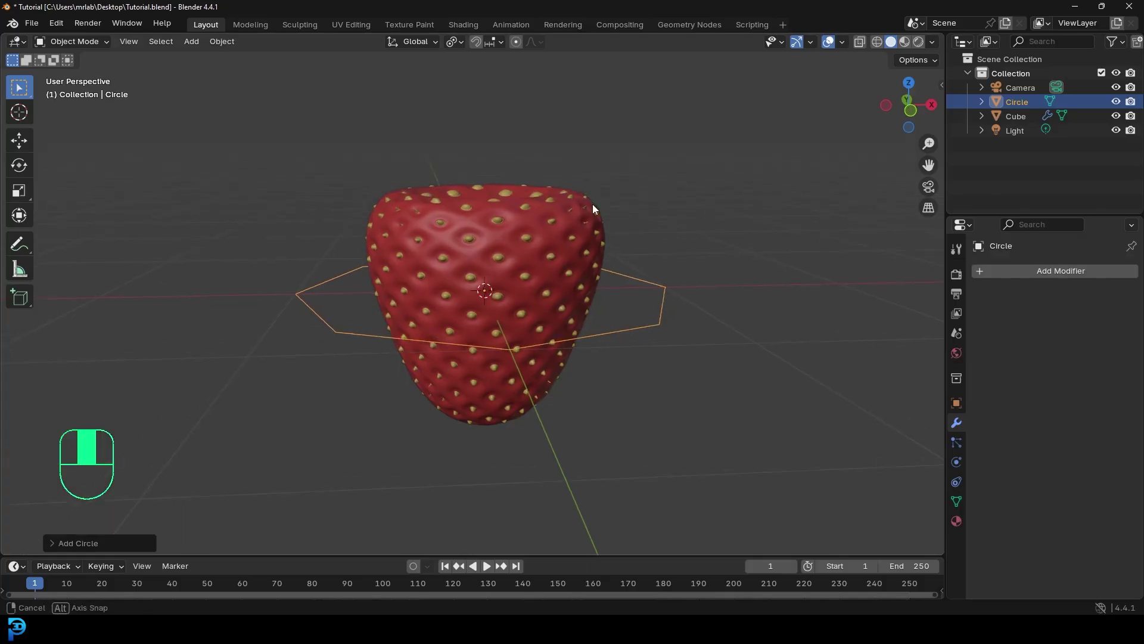
# Move the circle up along Z to the strawberry's top and scale it to about 0.24
pyautogui.press('g')
pyautogui.press('z')
pyautogui.click(559, 137)
pyautogui.moveTo(559, 141); pyautogui.dragTo(728, 271, button='middle')
pyautogui.press('s')
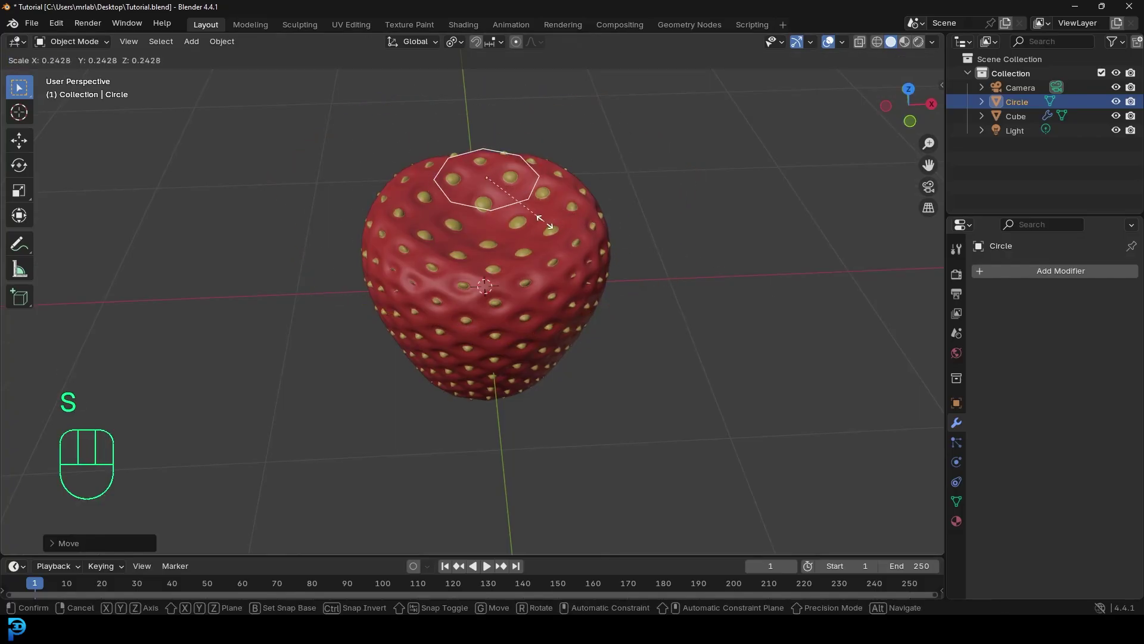
pyautogui.click(545, 222)
# Edit the circle from the top view in vertex selection mode, with the transform pivot point set to Median Point
pyautogui.moveTo(555, 199); pyautogui.dragTo(552, 245, button='middle')
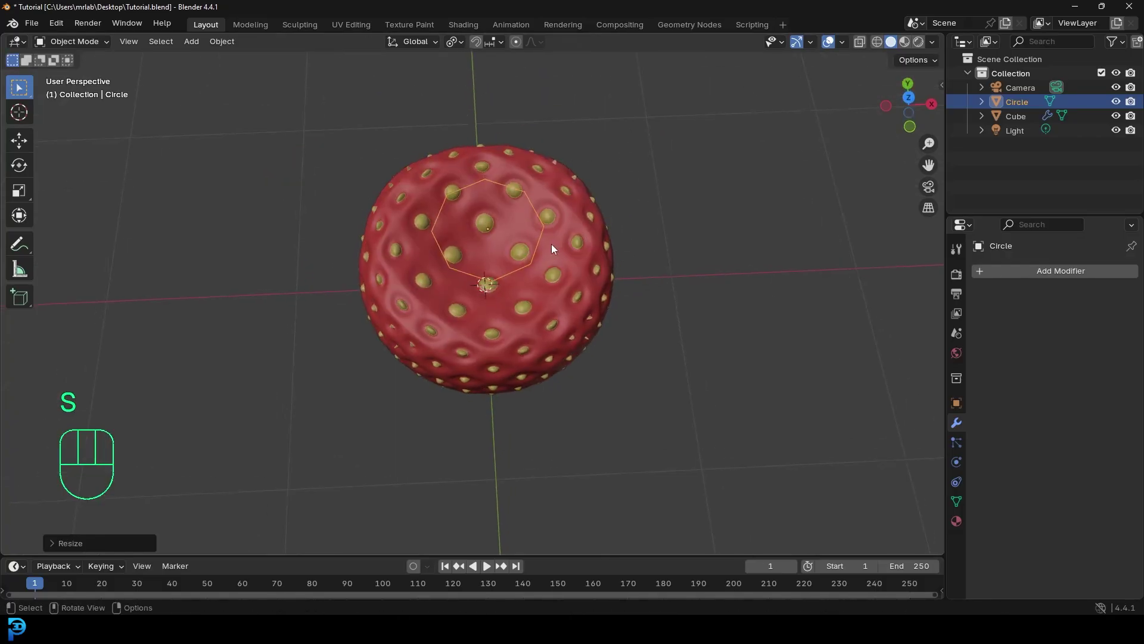
pyautogui.press('KP_7')
pyautogui.click(67, 41)
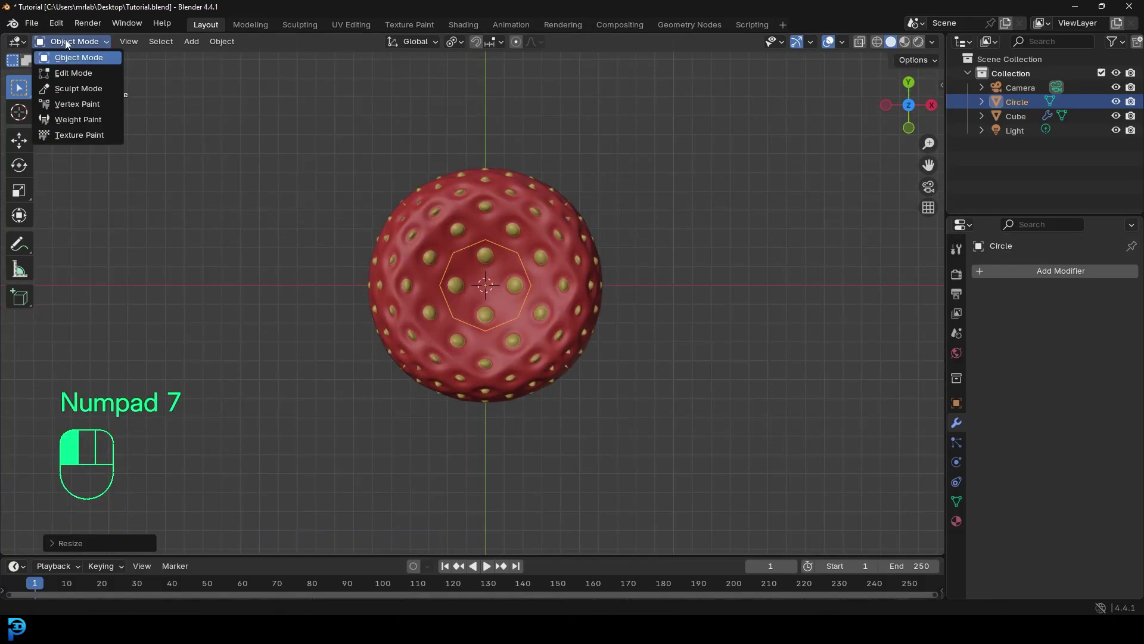
pyautogui.click(69, 73)
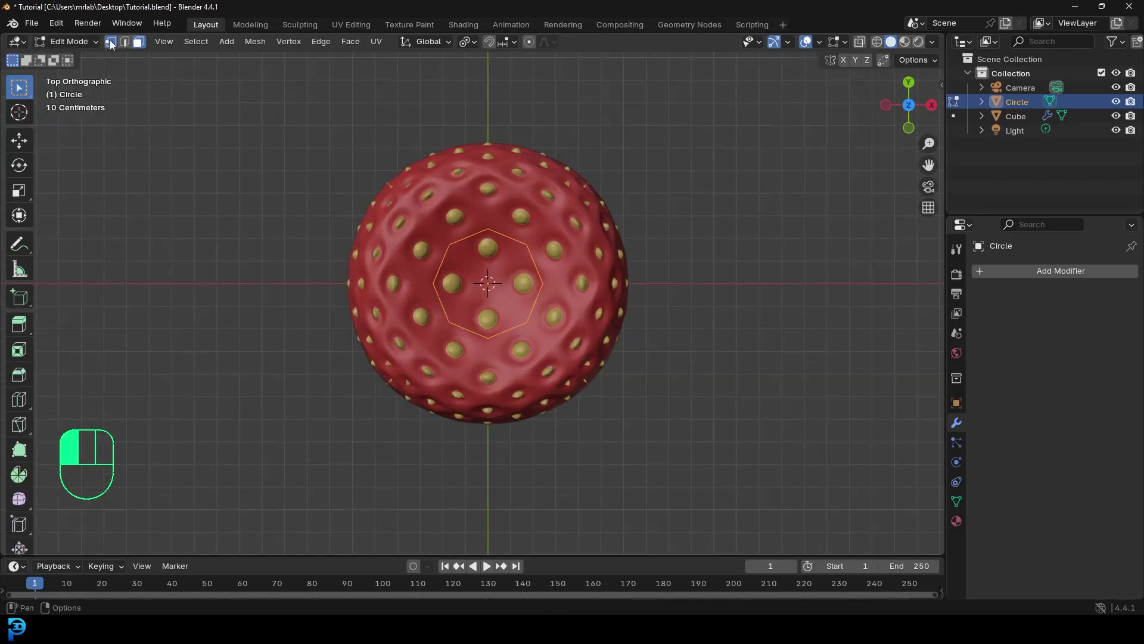
pyautogui.click(469, 42)
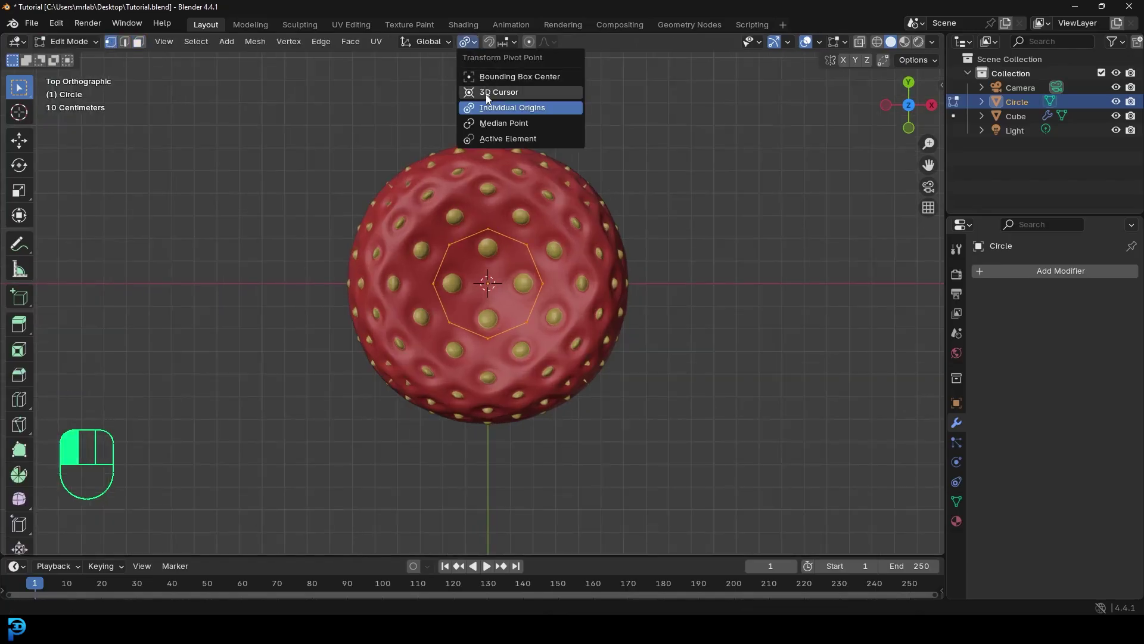
pyautogui.click(508, 123)
# Extrude the circle in place and scale the new ring inward, leaving only a tiny opening at the center
pyautogui.scroll(1, 562, 210)
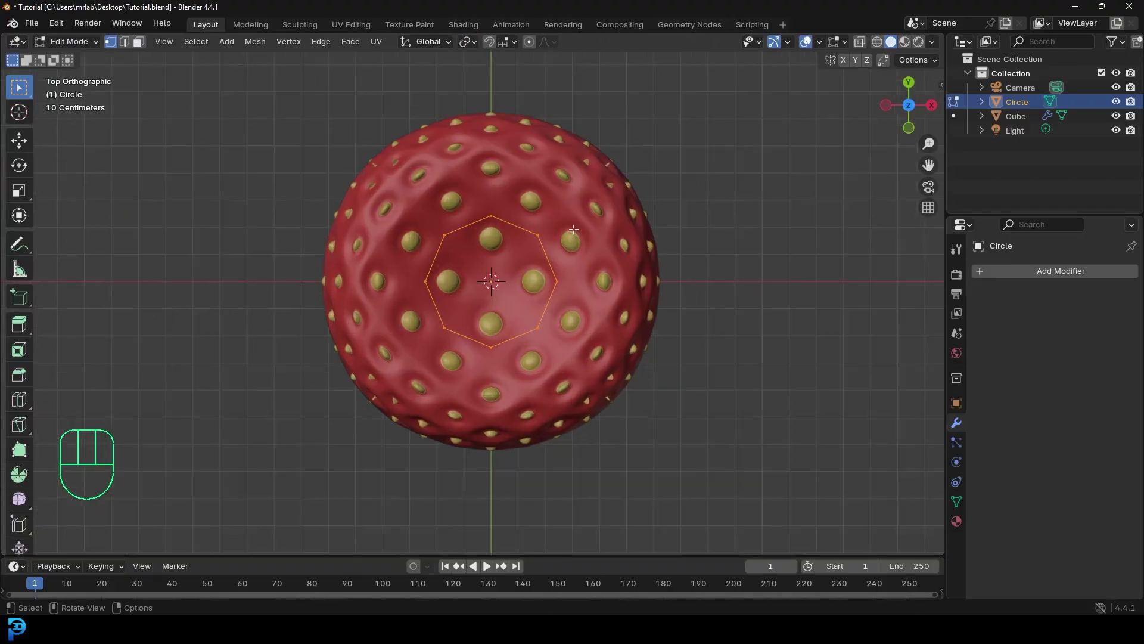
pyautogui.press('e')
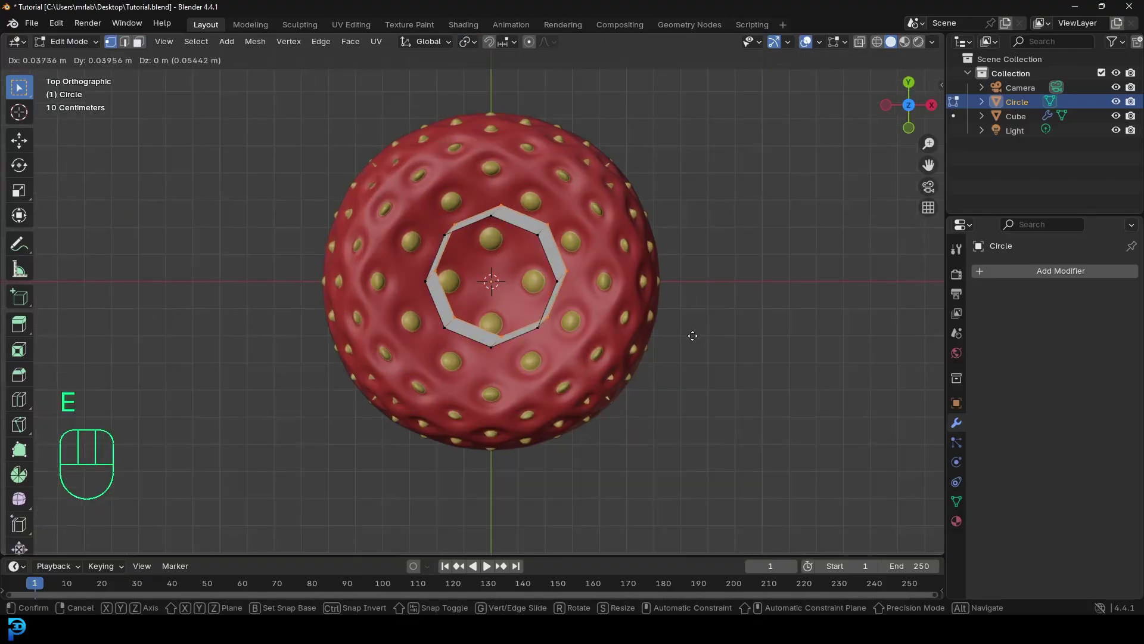
pyautogui.rightClick(703, 340)
pyautogui.press('s')
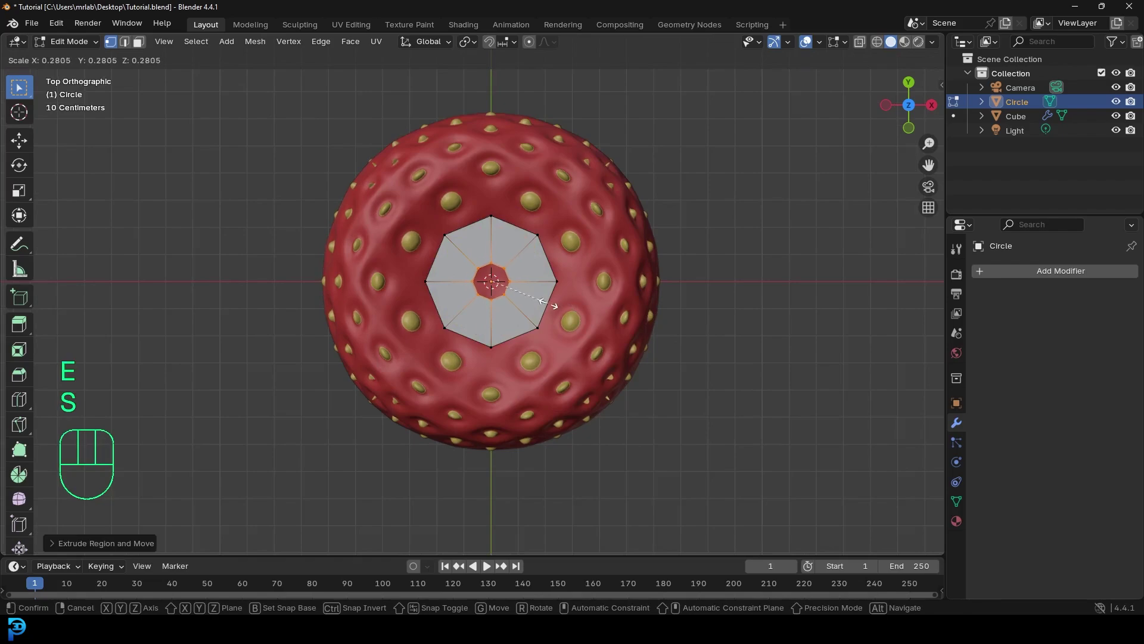
pyautogui.click(507, 296)
# Select the circle's outer loop and extrude it slightly outward from the top view to form a narrow ring
pyautogui.hotkey('alt', 'a')
pyautogui.keyDown('alt'); pyautogui.keyDown('shift'); pyautogui.click(517, 225); pyautogui.keyUp('shift'); pyautogui.keyUp('alt')
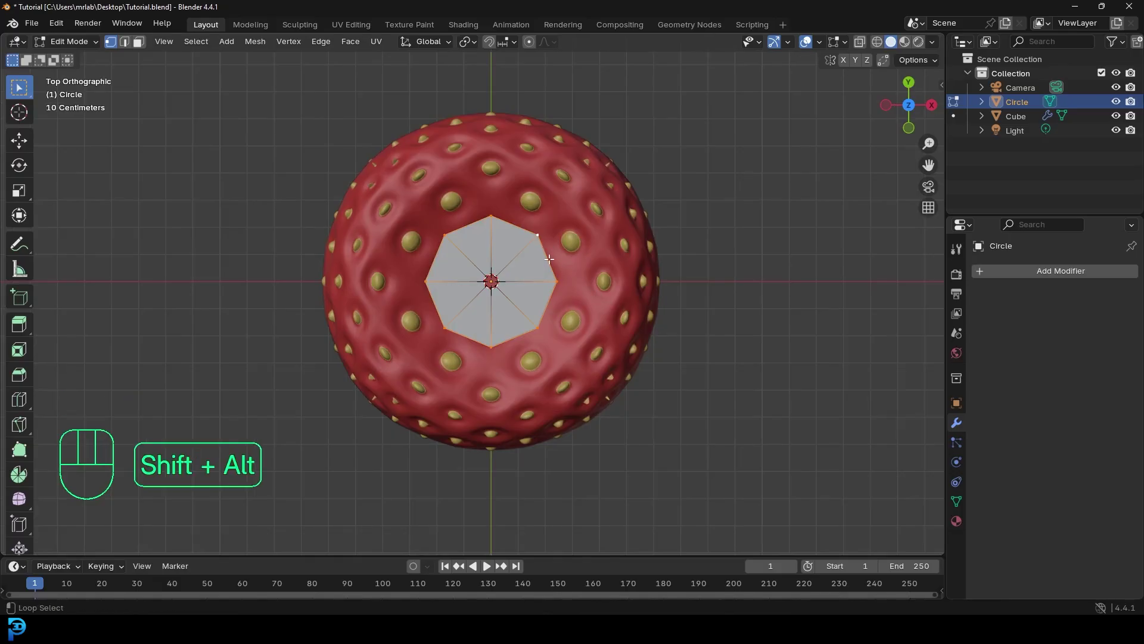
pyautogui.moveTo(544, 253); pyautogui.dragTo(591, 300, button='middle')
pyautogui.press('KP_7')
pyautogui.scroll(-4, 587, 316)
pyautogui.press('e')
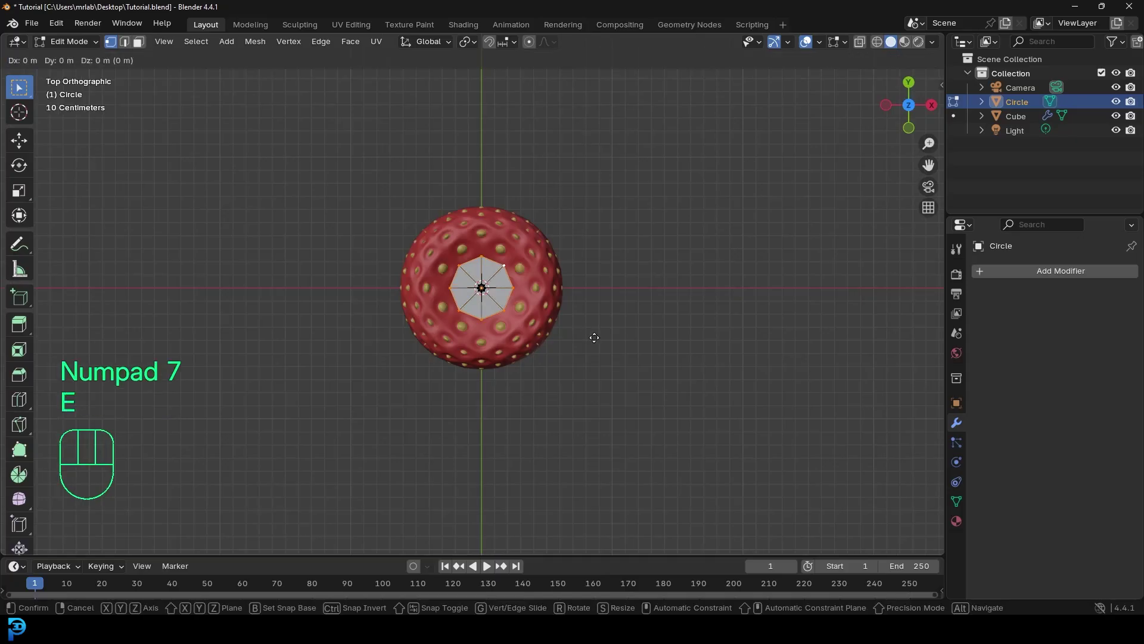
pyautogui.press('s')
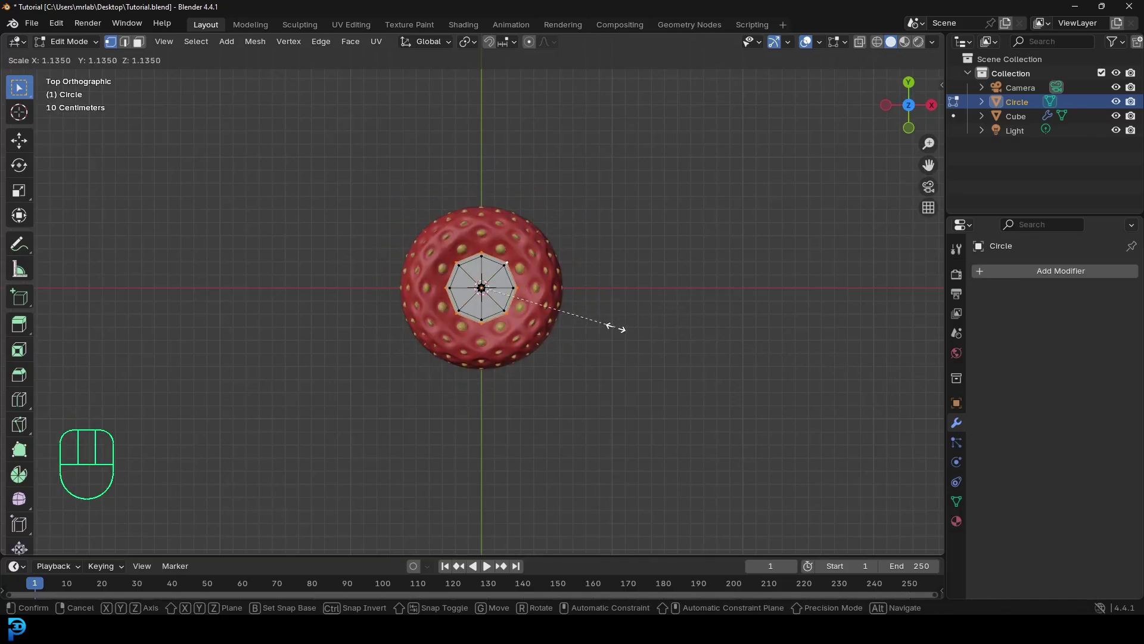
pyautogui.click(616, 330)
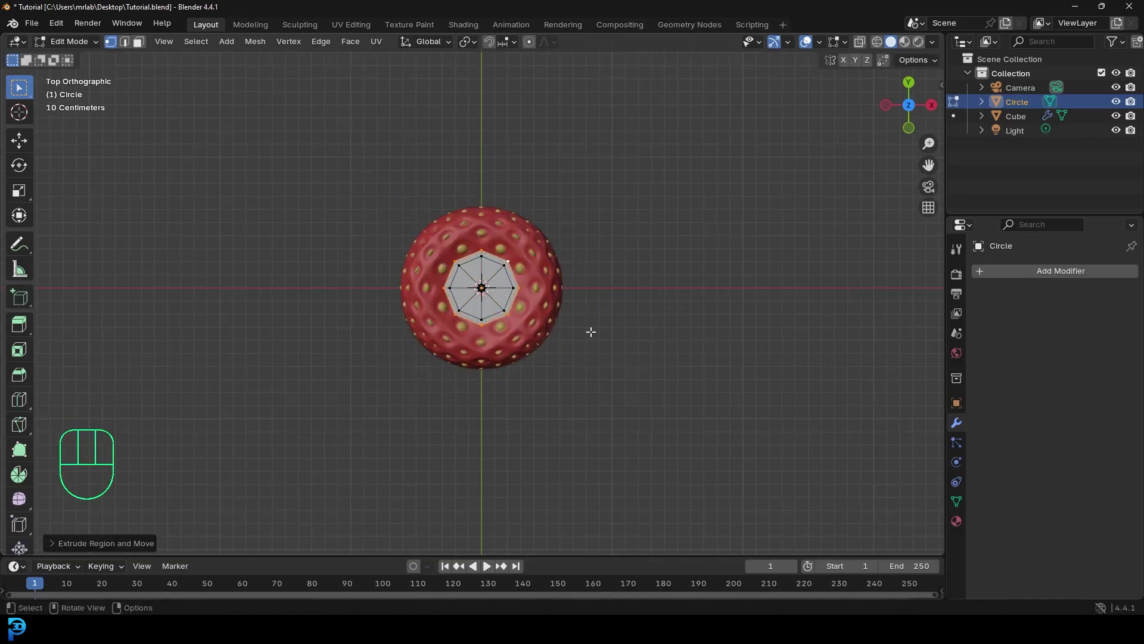
# Extrude the outer loop again and scale it outward to a little over four times its size
pyautogui.press('e')
pyautogui.press('s')
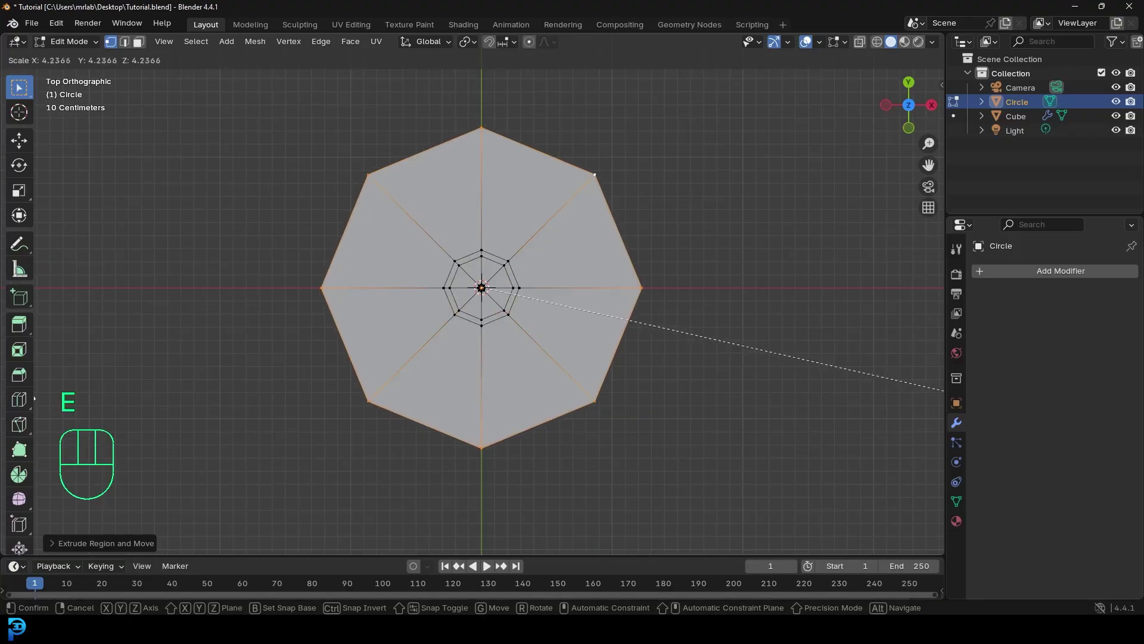
pyautogui.click(41, 398)
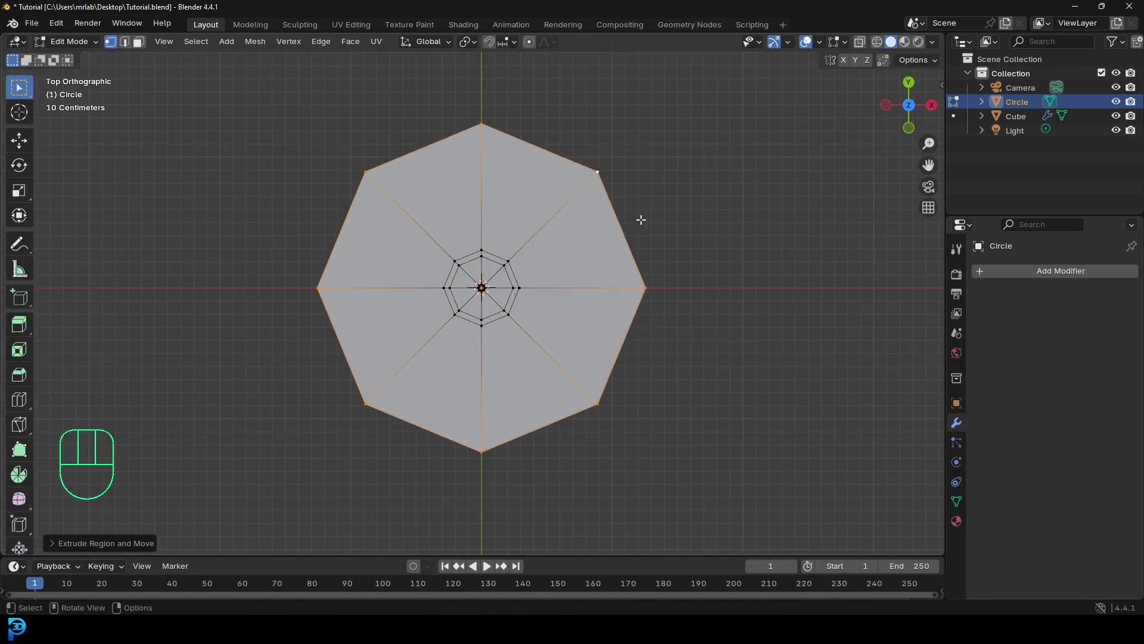
# Rip each of the eight outer corner vertices in place so the wide outer ring splits into eight separate segments
pyautogui.click(603, 168)
pyautogui.scroll(3, 604, 168)
pyautogui.press('g')
pyautogui.rightClick(630, 199)
pyautogui.press('v')
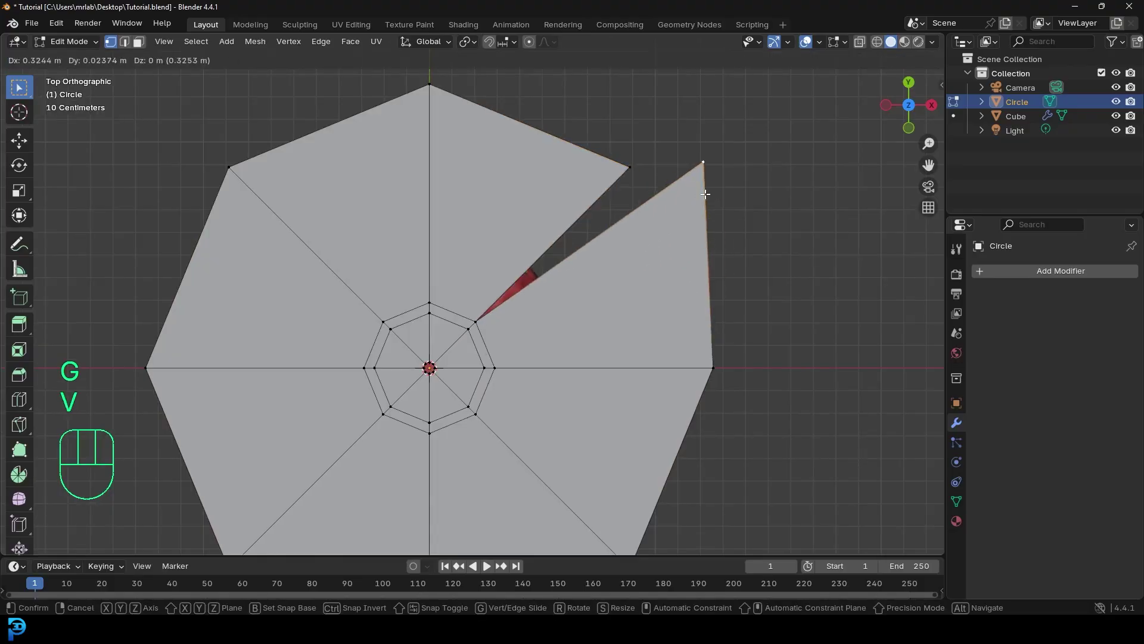
pyautogui.rightClick(705, 193)
pyautogui.press('v')
pyautogui.keyDown('shift'); pyautogui.moveTo(726, 462); pyautogui.dragTo(736, 263, button='middle'); pyautogui.keyUp('shift')
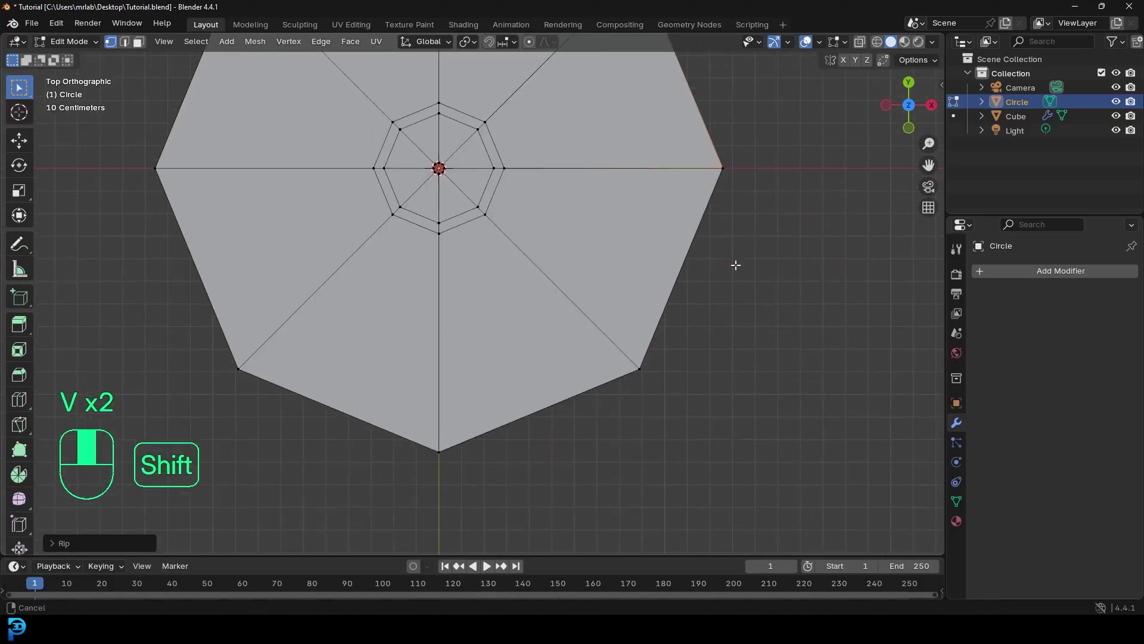
pyautogui.click(640, 369)
pyautogui.press('v')
pyautogui.rightClick(638, 367)
pyautogui.click(439, 451)
pyautogui.press('v')
pyautogui.rightClick(542, 455)
pyautogui.click(240, 370)
pyautogui.press('v')
pyautogui.rightClick(243, 308)
pyautogui.click(157, 168)
pyautogui.press('v')
pyautogui.rightClick(247, 107)
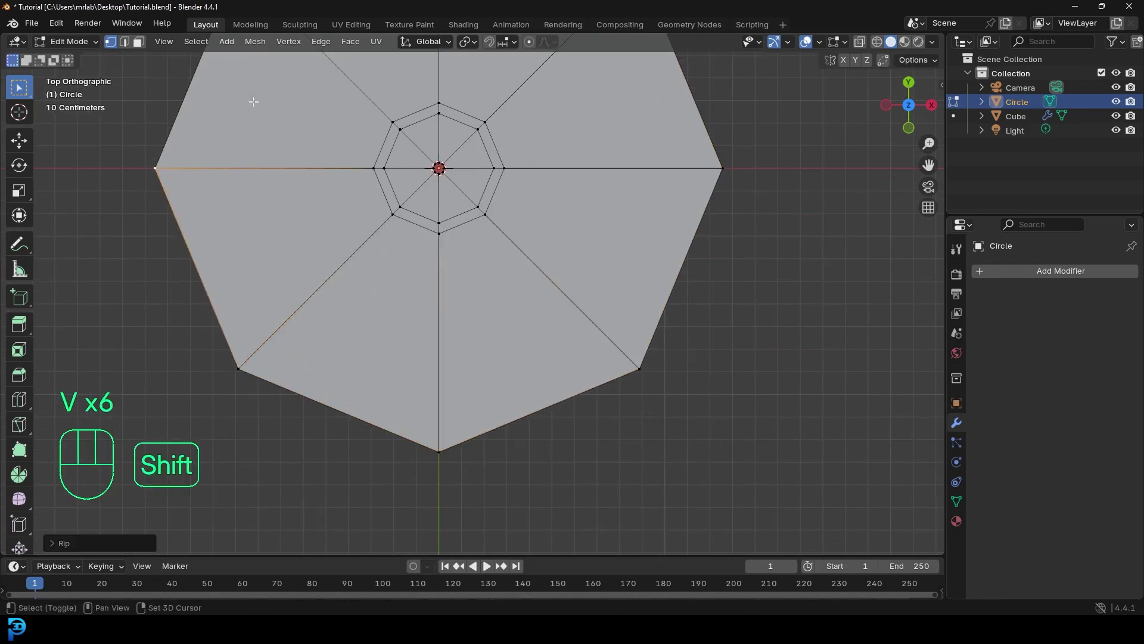
pyautogui.keyDown('shift'); pyautogui.moveTo(248, 107); pyautogui.dragTo(413, 322, button='middle'); pyautogui.keyUp('shift')
pyautogui.click(379, 196)
pyautogui.press('v')
pyautogui.rightClick(439, 166)
pyautogui.click(585, 114)
pyautogui.press('v')
pyautogui.rightClick(817, 197)
pyautogui.click(817, 197)
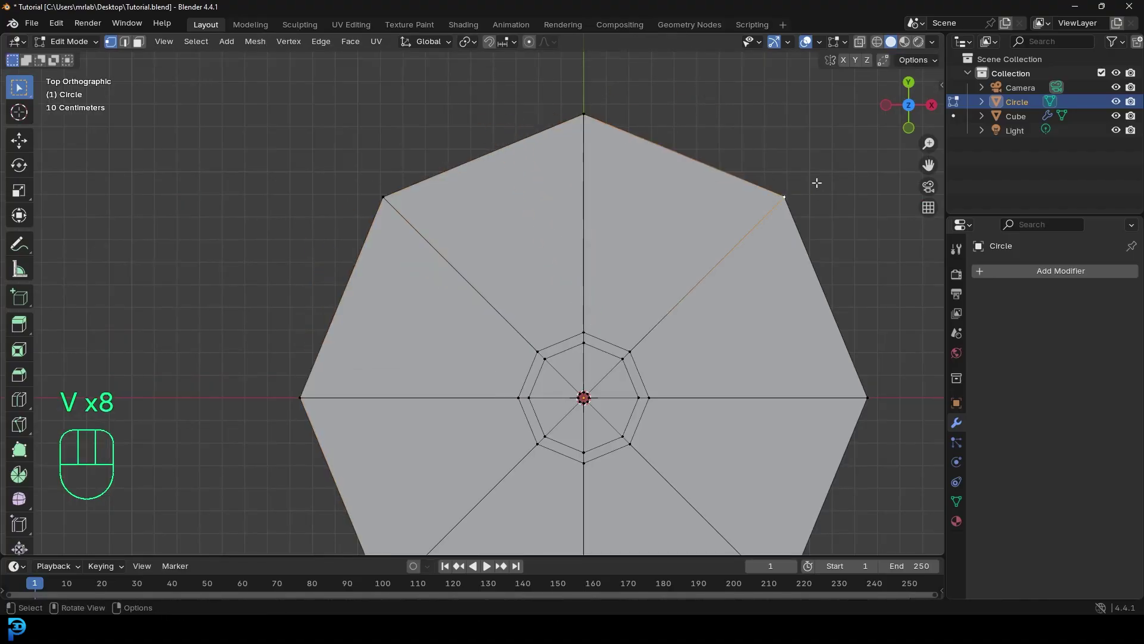
pyautogui.press('v')
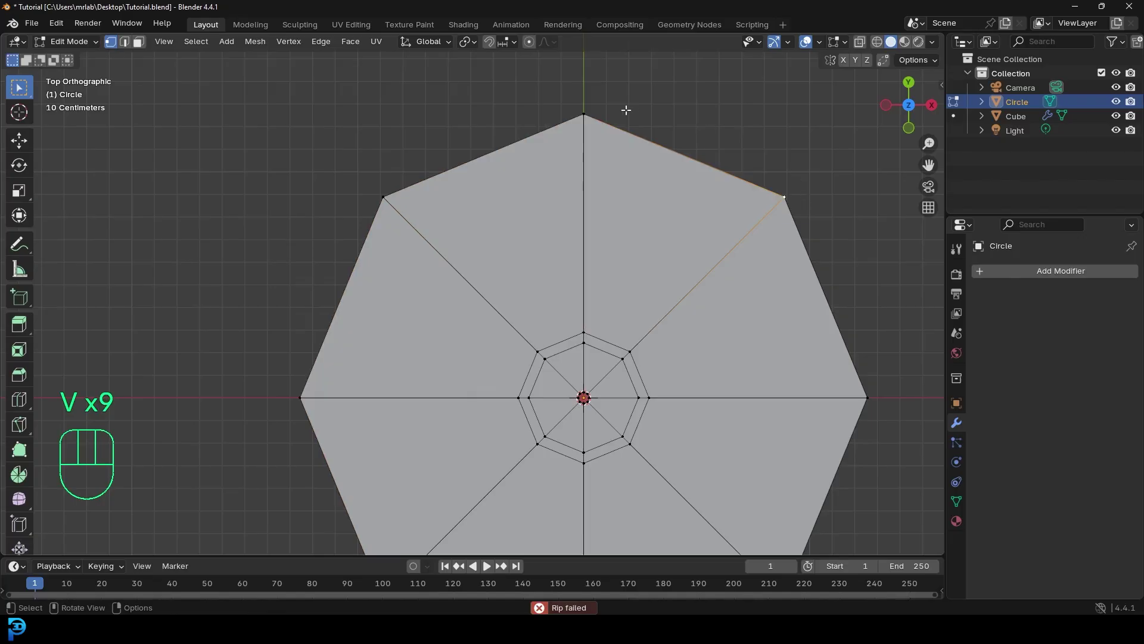
# Select the eight outer edges and scale them down about their Individual Origins until each segment tapers to a narrow leaf tip
pyautogui.keyDown('shift'); pyautogui.moveTo(718, 293); pyautogui.dragTo(663, 222, button='middle'); pyautogui.keyUp('shift')
pyautogui.click(124, 41)
pyautogui.keyDown('shift'); pyautogui.click(601, 86); pyautogui.keyUp('shift')
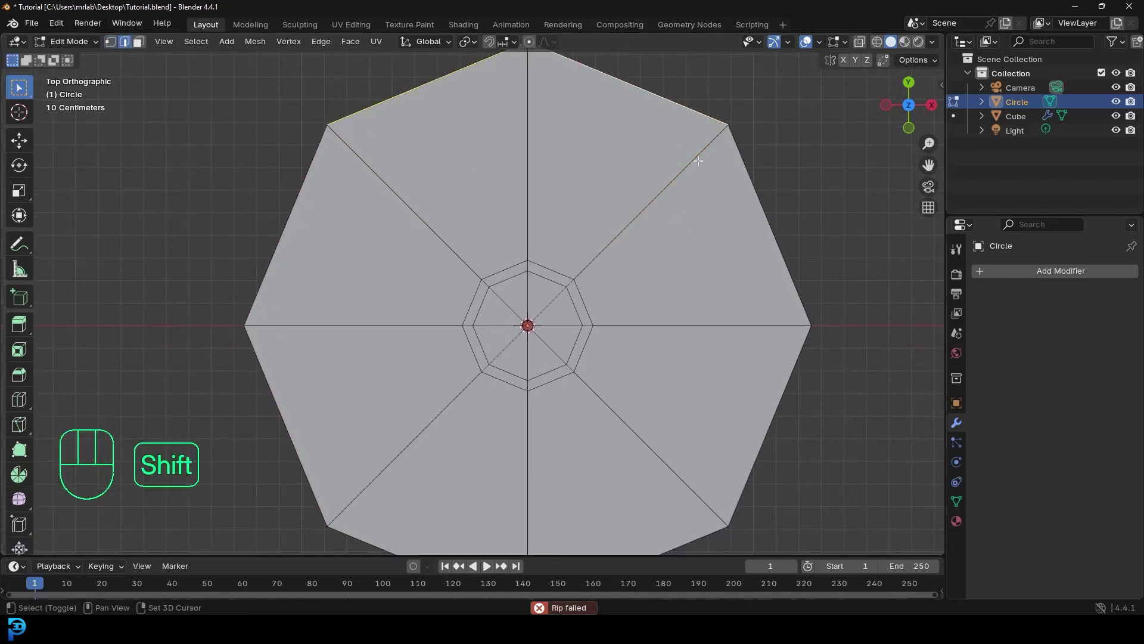
pyautogui.keyDown('shift'); pyautogui.click(788, 383); pyautogui.keyUp('shift')
pyautogui.keyDown('shift'); pyautogui.moveTo(679, 509); pyautogui.dragTo(721, 350, button='middle'); pyautogui.keyUp('shift')
pyautogui.keyDown('shift'); pyautogui.click(710, 381); pyautogui.keyUp('shift')
pyautogui.keyDown('shift'); pyautogui.click(331, 275); pyautogui.keyUp('shift')
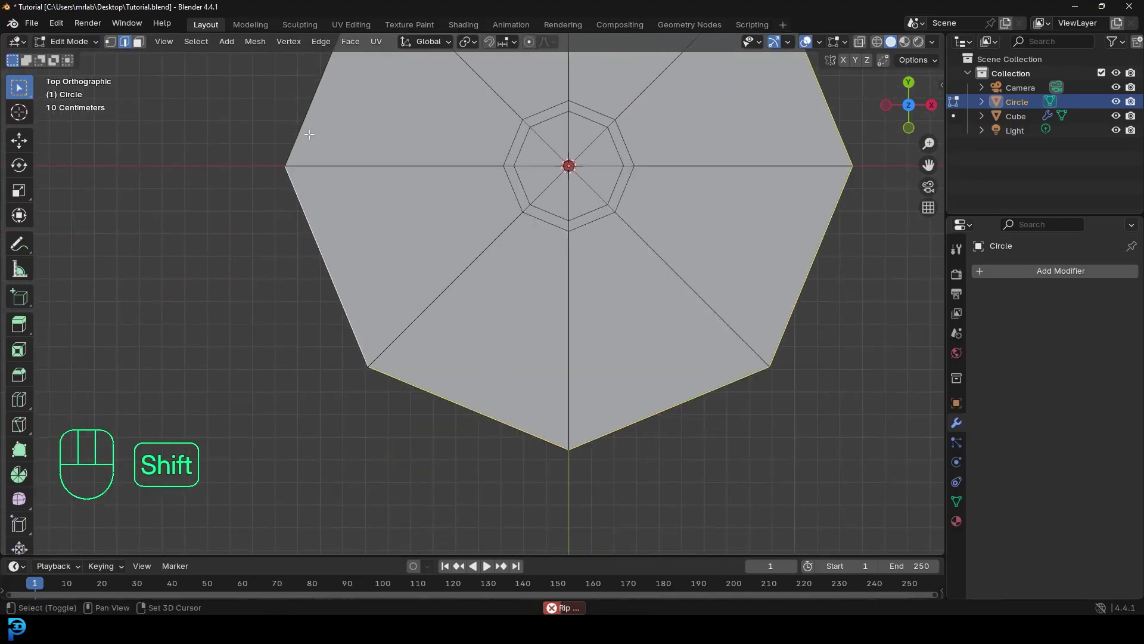
pyautogui.keyDown('shift'); pyautogui.click(308, 109); pyautogui.keyUp('shift')
pyautogui.scroll(-4, 404, 153)
pyautogui.keyDown('shift'); pyautogui.moveTo(404, 153); pyautogui.dragTo(367, 179, button='middle'); pyautogui.keyUp('shift')
pyautogui.click(467, 42)
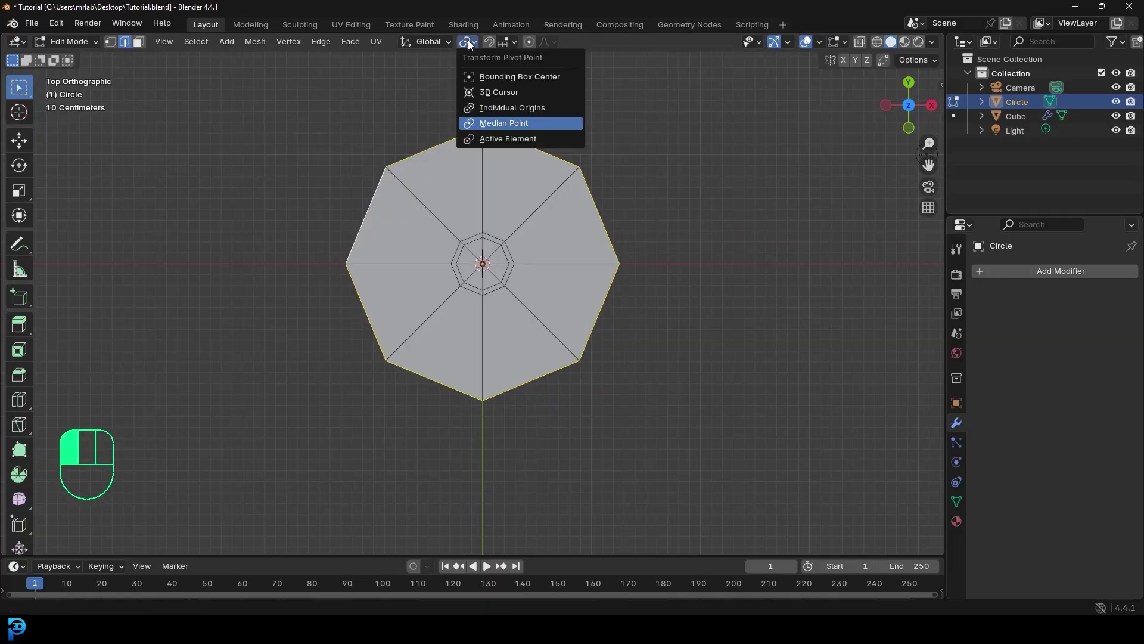
pyautogui.click(504, 107)
pyautogui.press('s')
pyautogui.click(632, 179)
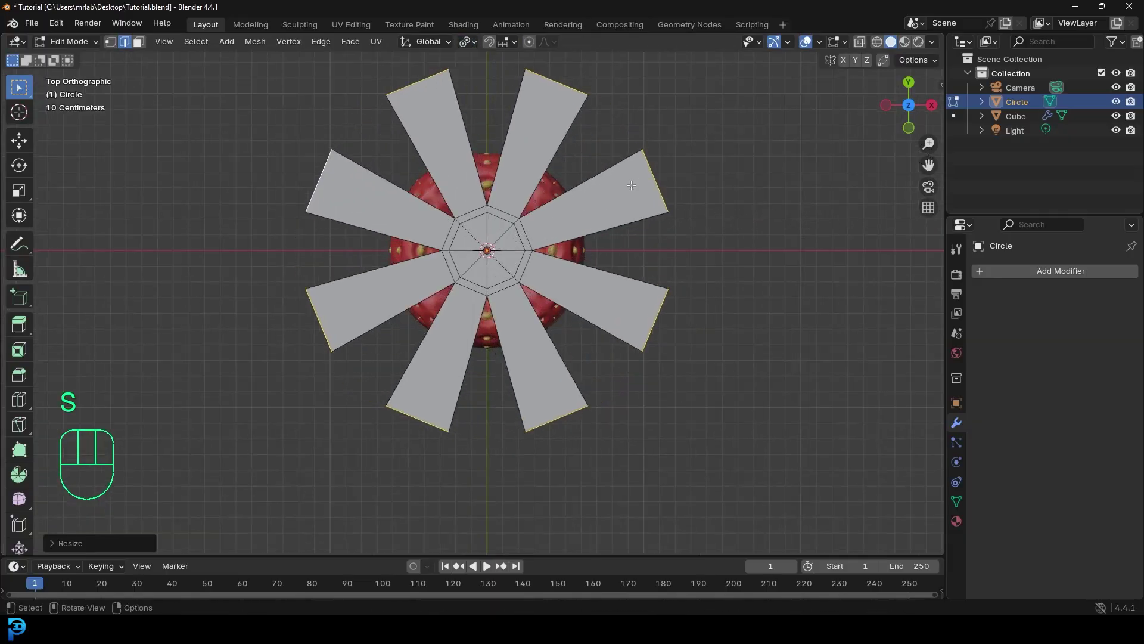
pyautogui.press('s')
pyautogui.click(656, 204)
pyautogui.press('s')
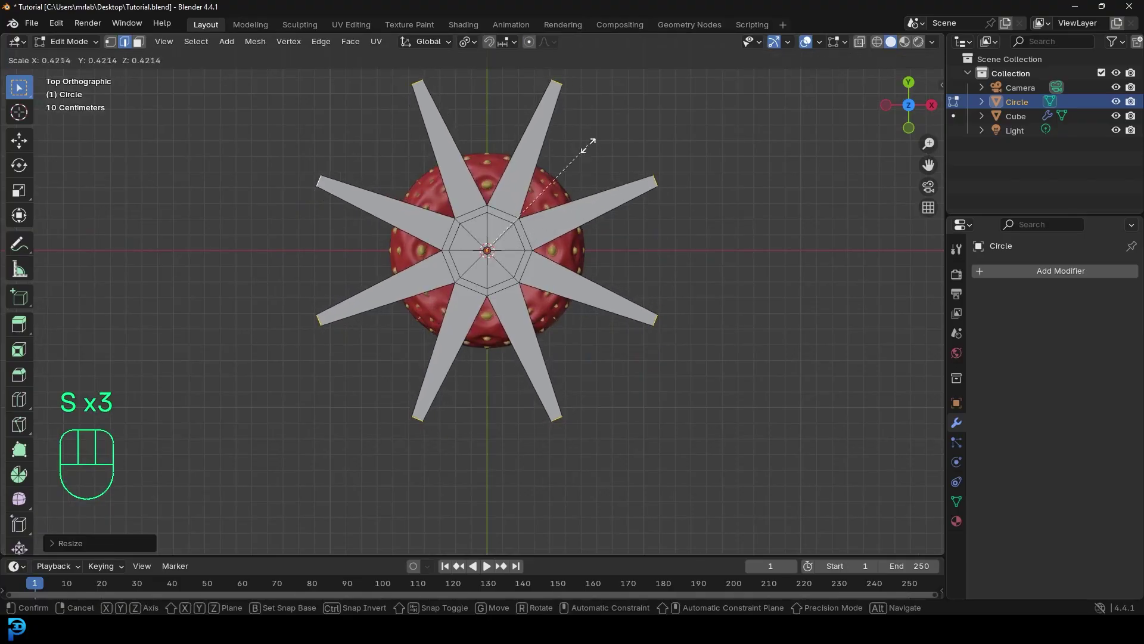
pyautogui.click(534, 198)
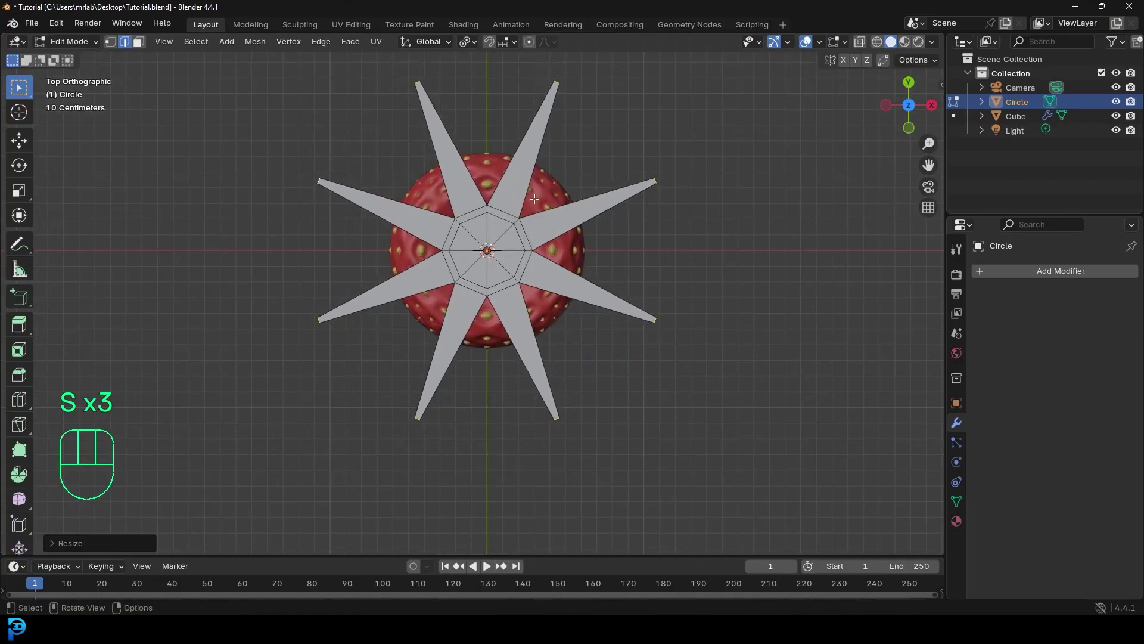
# Set the pivot point to Median Point and scale the leaf tips inward to about 0.62
pyautogui.click(467, 41)
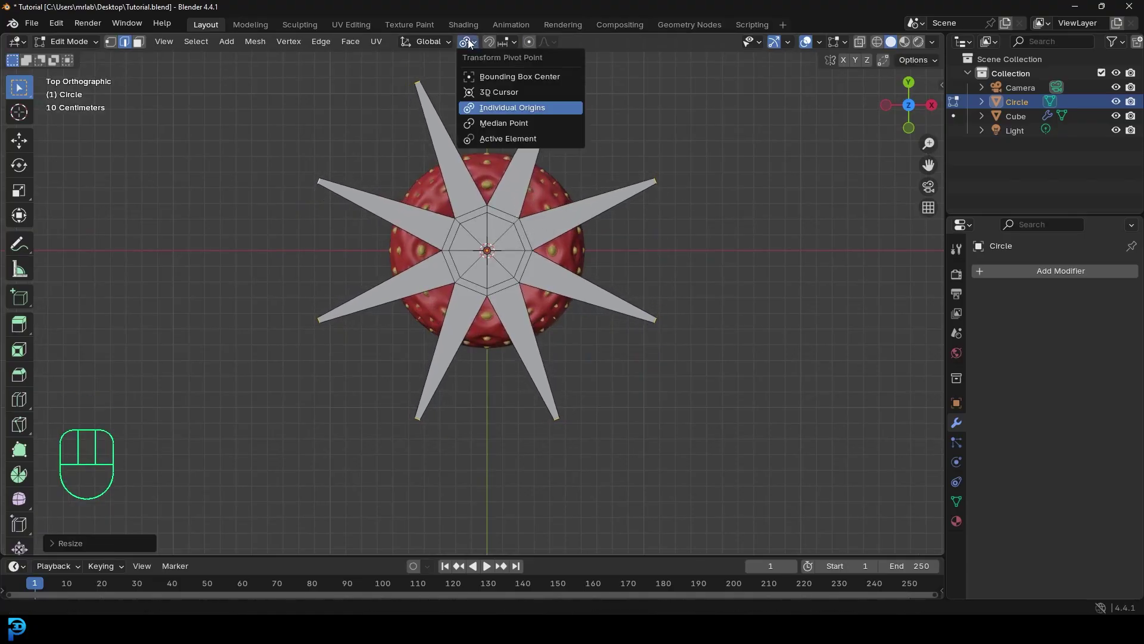
pyautogui.click(505, 123)
pyautogui.press('s')
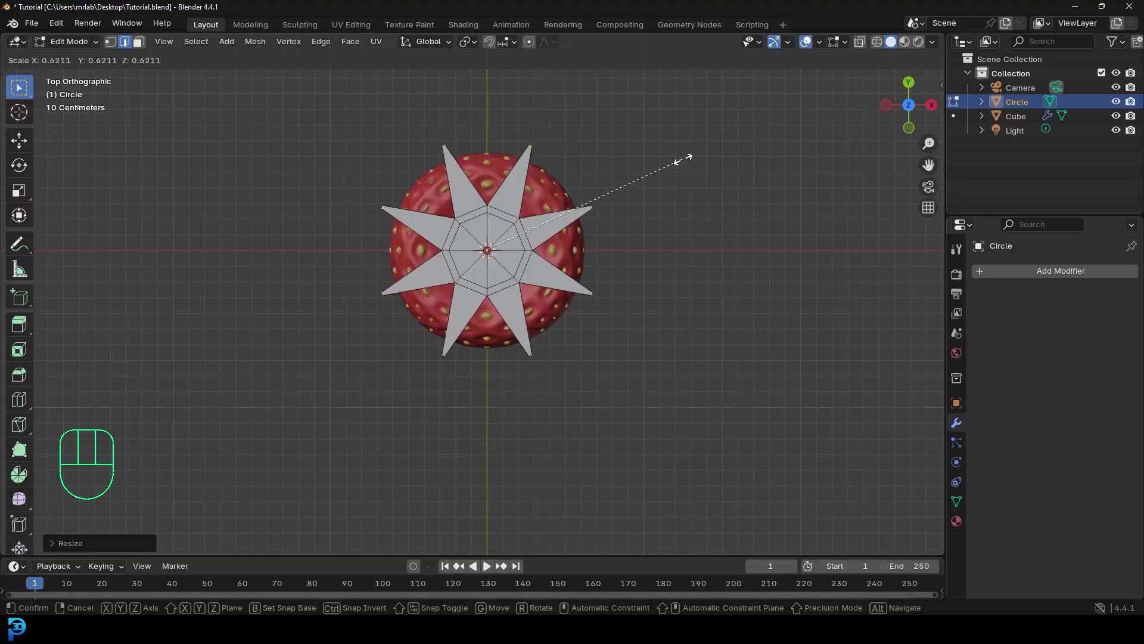
pyautogui.click(687, 156)
# Add five evenly spaced loop cuts across each of the four leaves in the lower half of the top view
pyautogui.scroll(4, 690, 153)
pyautogui.keyDown('shift'); pyautogui.moveTo(390, 233); pyautogui.dragTo(445, 245, button='middle'); pyautogui.keyUp('shift')
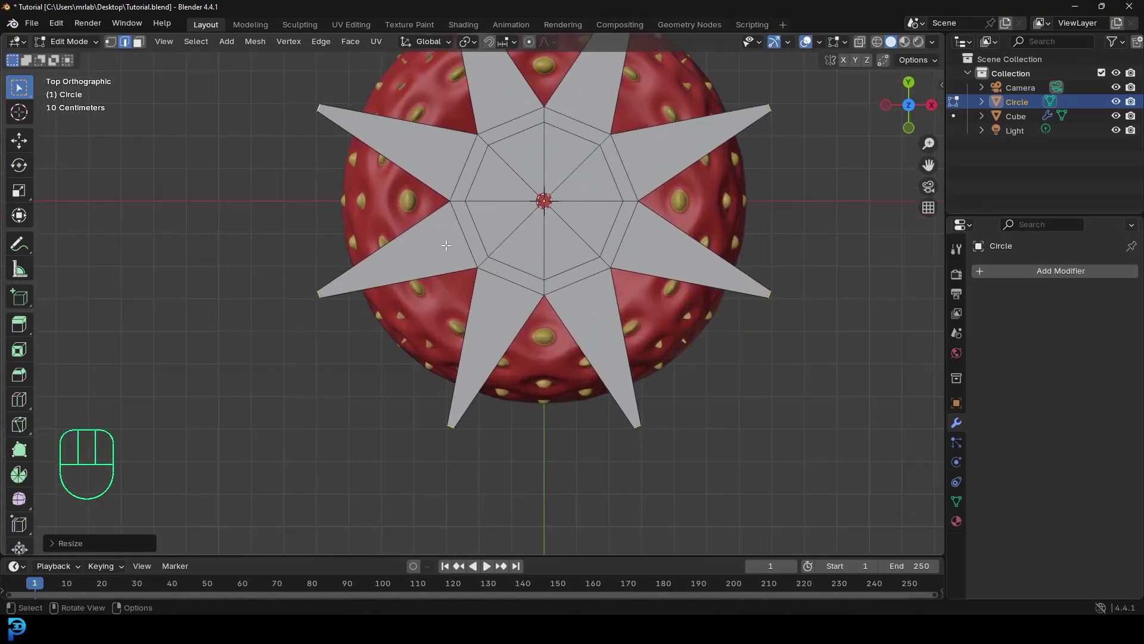
pyautogui.scroll(3, 378, 205)
pyautogui.hotkey('ctrl', 'r')
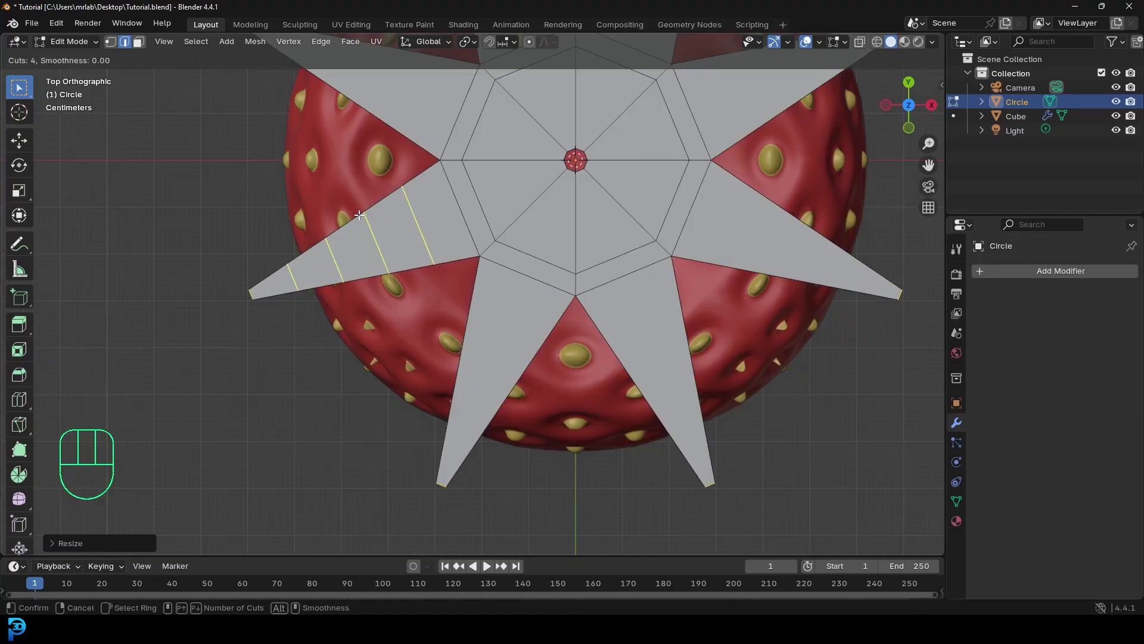
pyautogui.click(360, 214)
pyautogui.rightClick(359, 214)
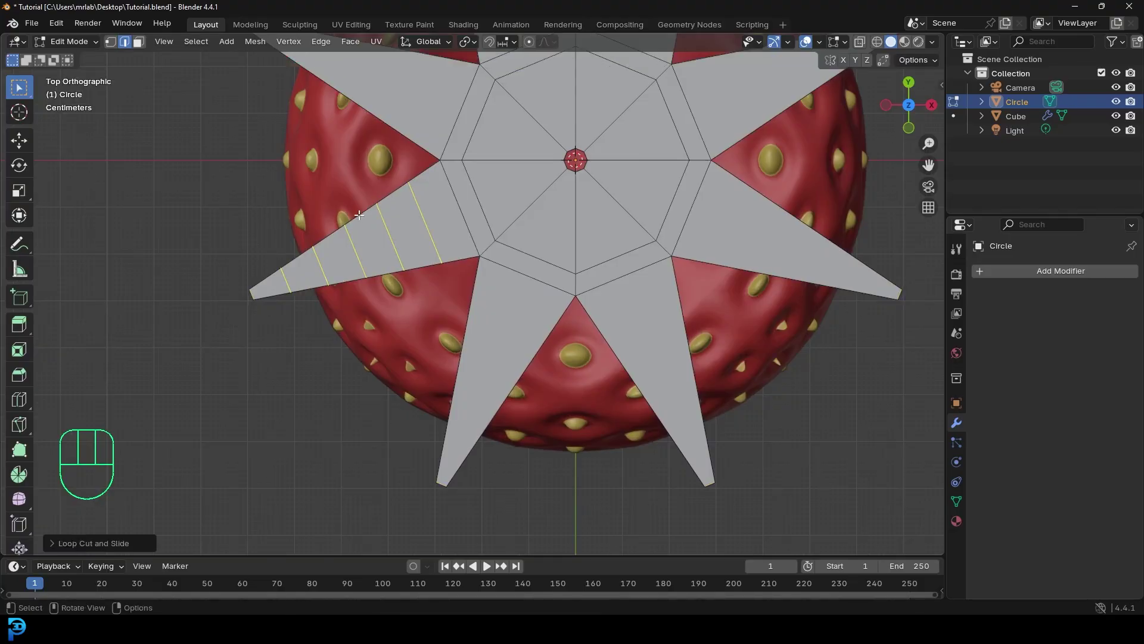
pyautogui.hotkey('ctrl', 'r')
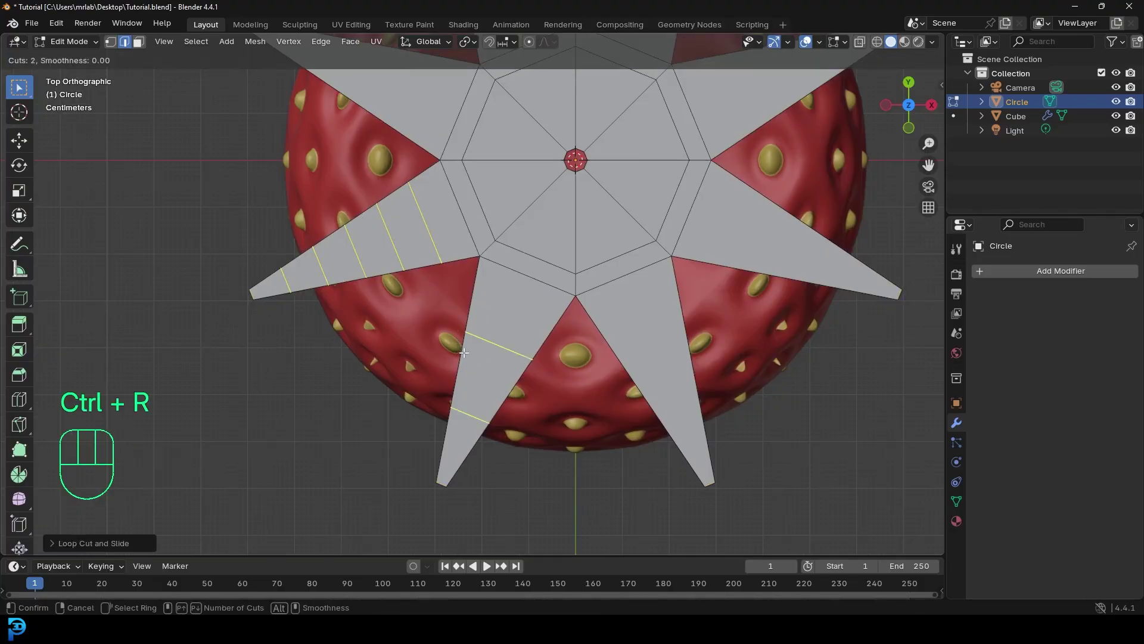
pyautogui.click(464, 352)
pyautogui.rightClick(463, 352)
pyautogui.hotkey('ctrl', 'r')
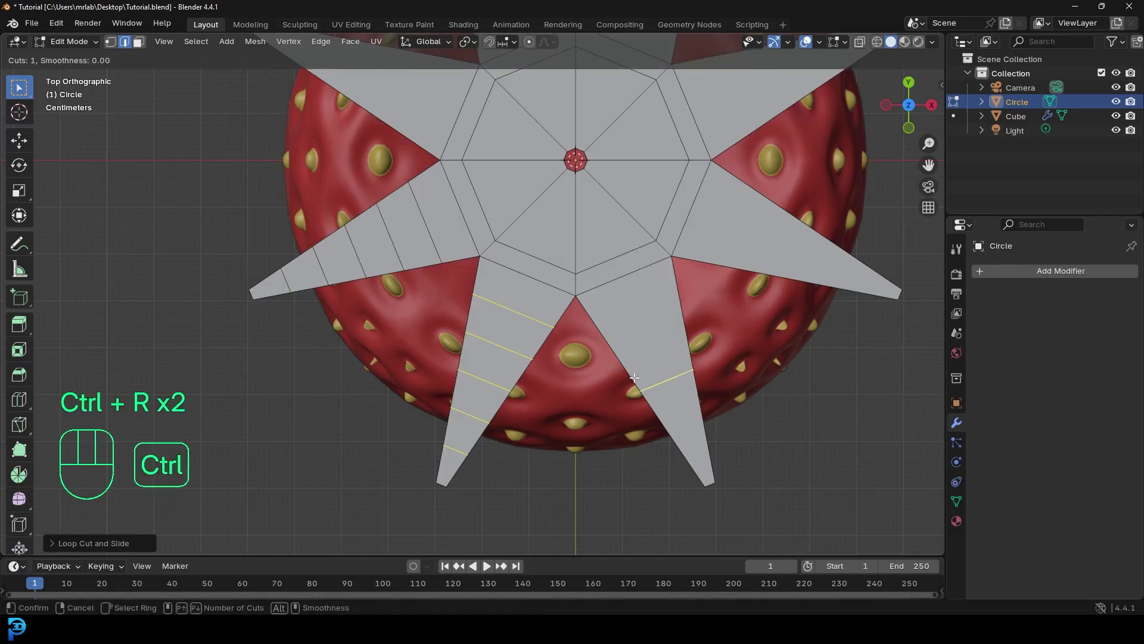
pyautogui.click(634, 377)
pyautogui.rightClick(634, 377)
pyautogui.hotkey('ctrl', 'r')
pyautogui.scroll(3, 751, 274)
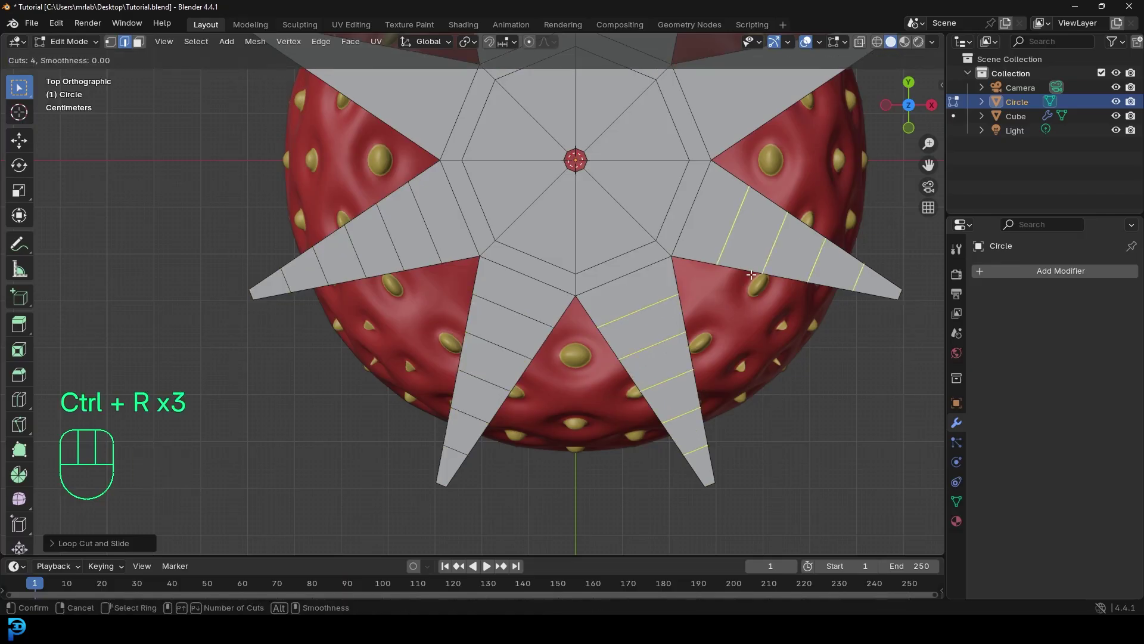
pyautogui.click(751, 274)
pyautogui.rightClick(751, 274)
pyautogui.hotkey('ctrl', 'r')
pyautogui.scroll(2, 789, 90)
pyautogui.click(789, 90)
pyautogui.rightClick(789, 90)
pyautogui.scroll(-3, 789, 90)
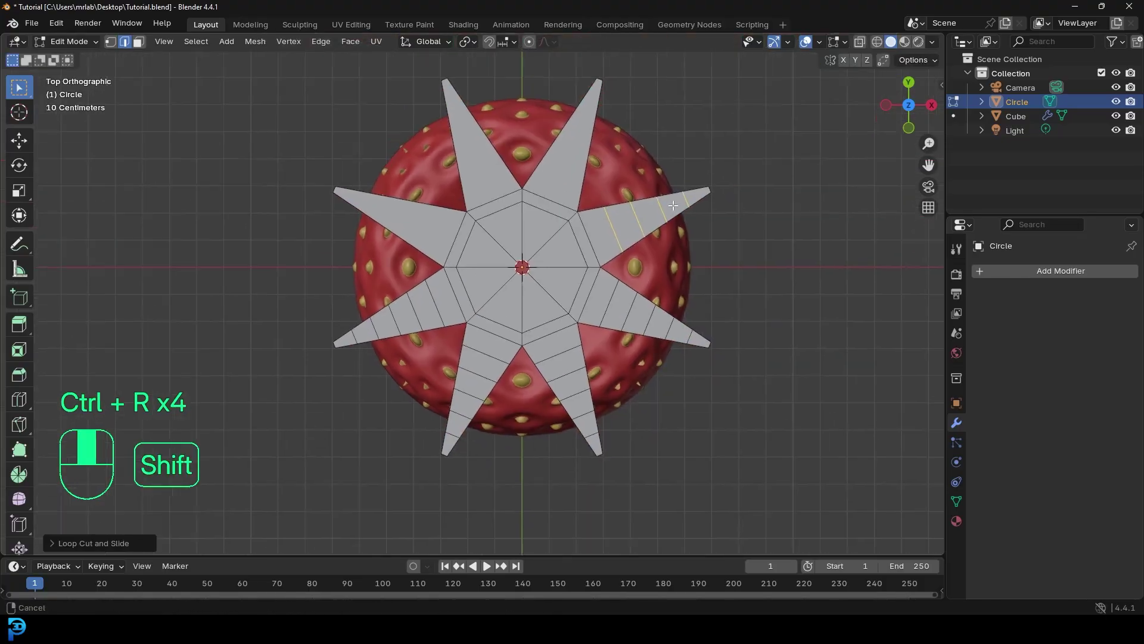
pyautogui.keyDown('shift'); pyautogui.moveTo(745, 179); pyautogui.dragTo(701, 238, button='middle'); pyautogui.keyUp('shift')
pyautogui.scroll(2, 701, 238)
pyautogui.hotkey('ctrl', 'z')
# Add five evenly spaced loop cuts across each of the four remaining upper leaves
pyautogui.hotkey('ctrl', 'r')
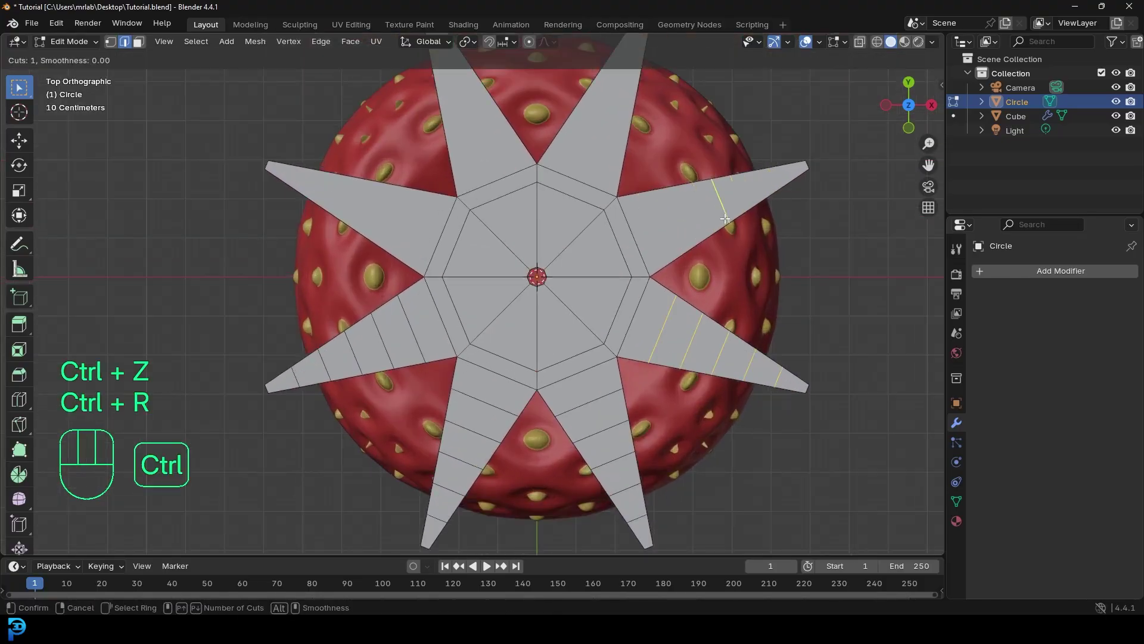
pyautogui.click(725, 219)
pyautogui.rightClick(725, 219)
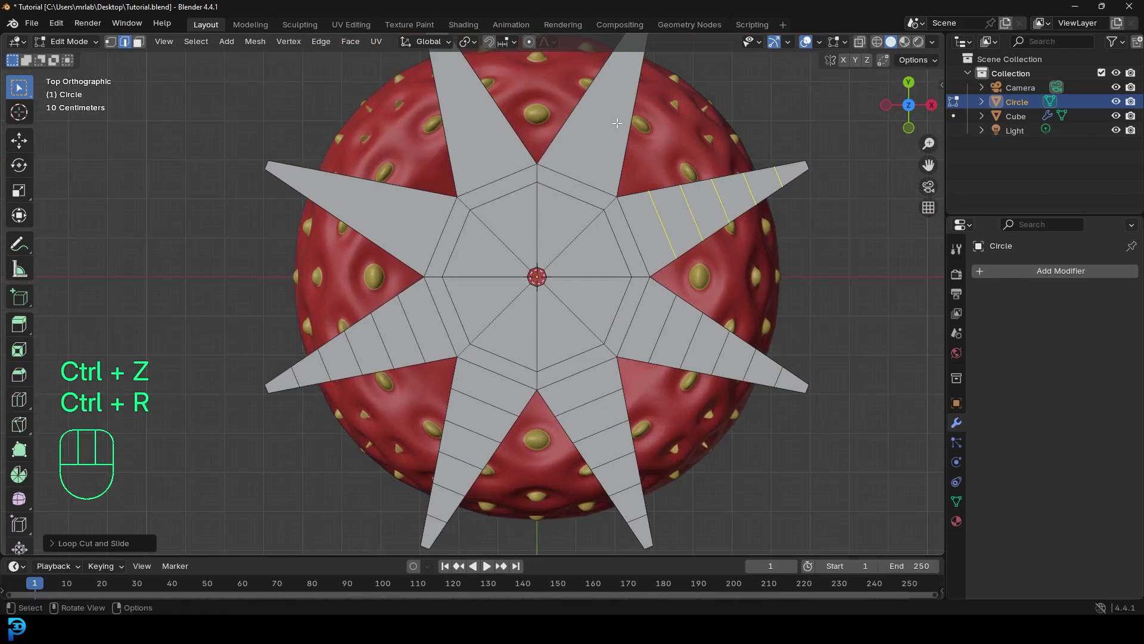
pyautogui.hotkey('ctrl', 'r')
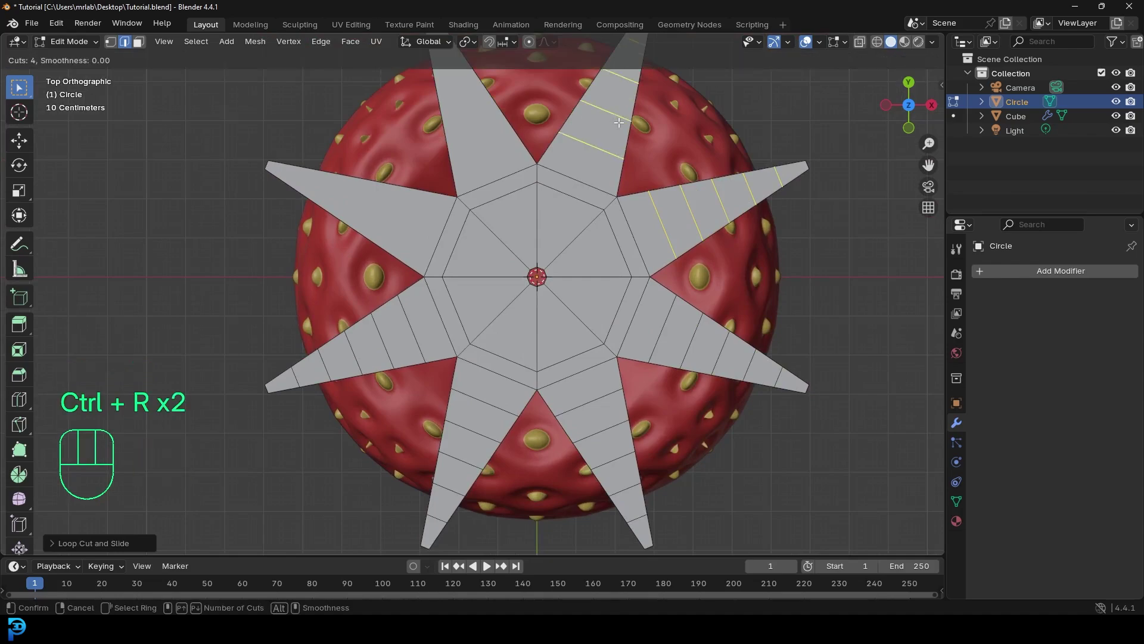
pyautogui.click(618, 122)
pyautogui.rightClick(619, 122)
pyautogui.keyDown('shift'); pyautogui.moveTo(618, 122); pyautogui.dragTo(601, 215, button='middle'); pyautogui.keyUp('shift')
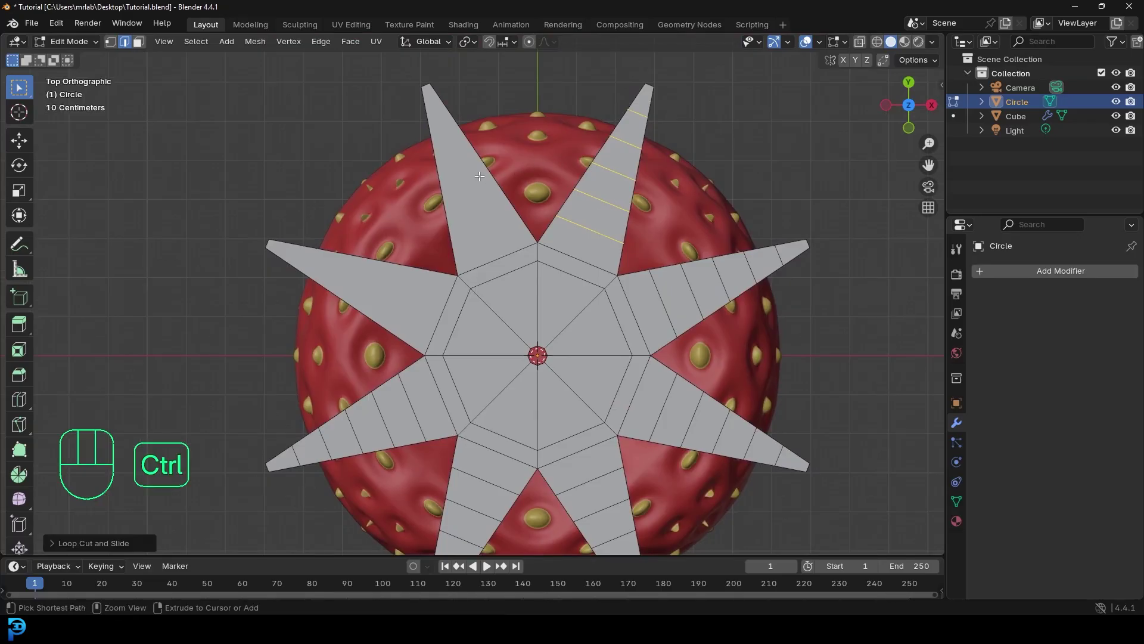
pyautogui.hotkey('ctrl', 'r')
pyautogui.scroll(3, 480, 177)
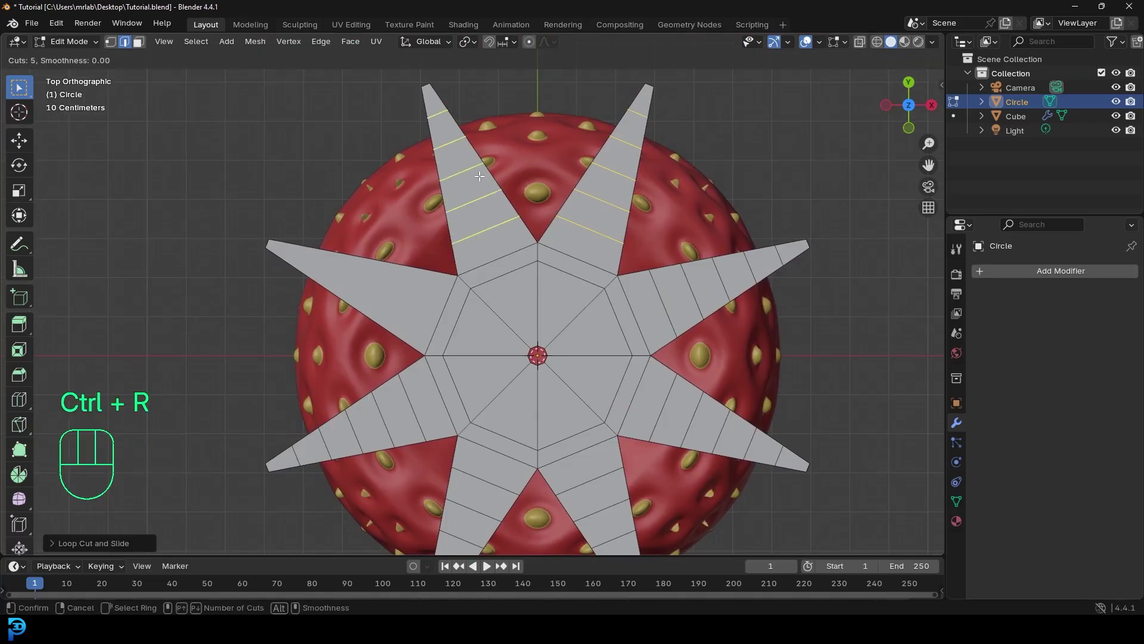
pyautogui.scroll(-1, 378, 274)
pyautogui.click(378, 274)
pyautogui.rightClick(378, 274)
# Select the edge loop around the leaf top's centre hole and lower it about 0.10 m along Z
pyautogui.scroll(-3, 594, 260)
pyautogui.moveTo(562, 359); pyautogui.dragTo(531, 263, button='middle')
pyautogui.hotkey('alt', 'a')
pyautogui.scroll(2, 520, 229)
pyautogui.keyDown('alt'); pyautogui.keyDown('shift'); pyautogui.click(517, 231); pyautogui.keyUp('shift'); pyautogui.keyUp('alt')
pyautogui.scroll(3, 536, 238)
pyautogui.press('g')
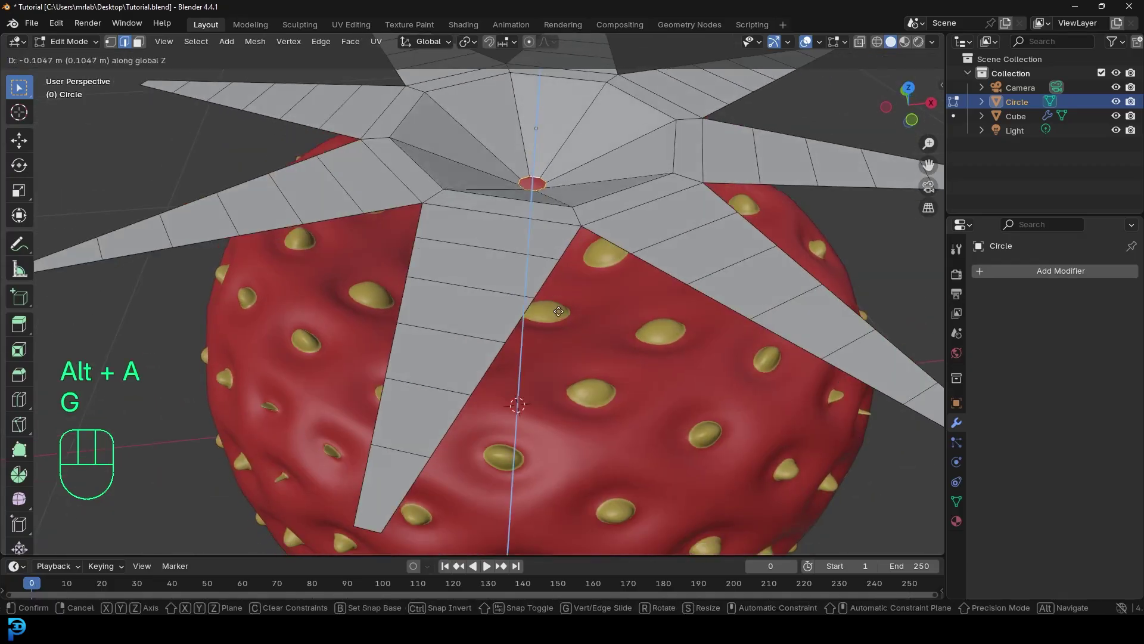
pyautogui.click(554, 238)
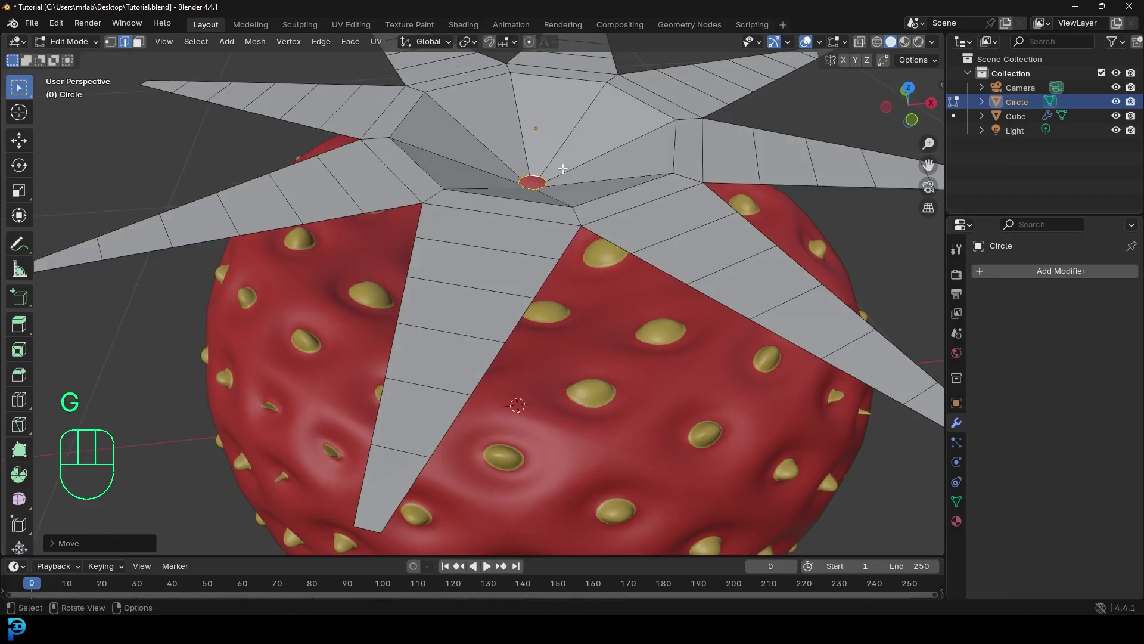
# Add one loop cut around the sunken centre, between the hole and the bases of the leaves
pyautogui.moveTo(565, 135); pyautogui.dragTo(552, 215, button='middle')
pyautogui.hotkey('ctrl', 'r')
pyautogui.click(551, 215)
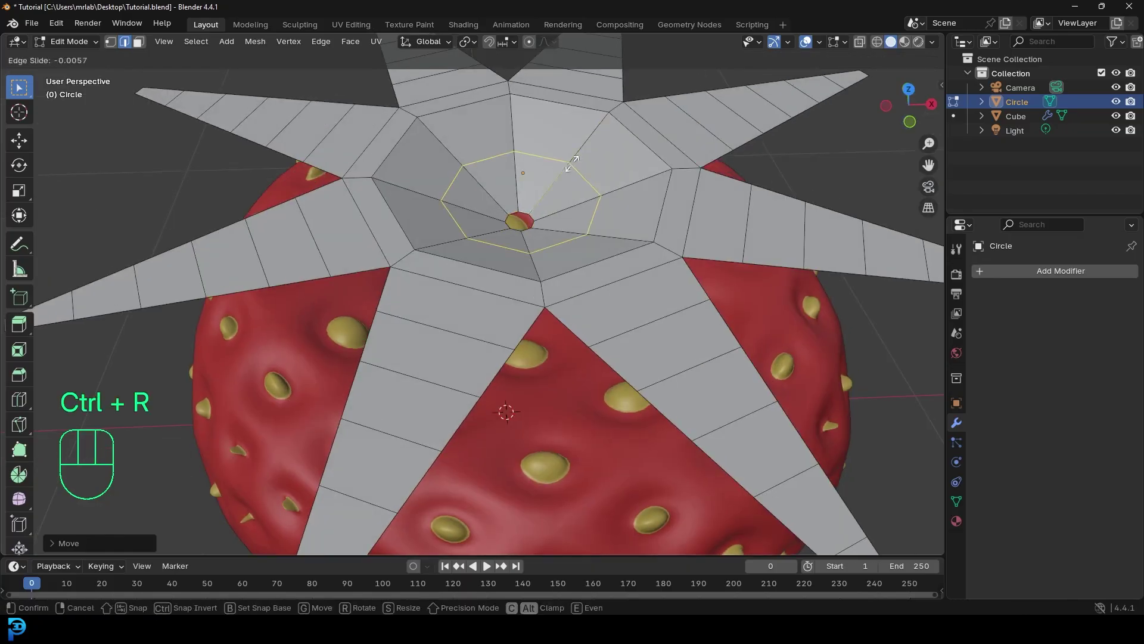
pyautogui.click(552, 216)
# Reselect the edge loop around the centre hole and raise it along Z into a small central cone
pyautogui.hotkey('alt', 'a')
pyautogui.keyDown('alt'); pyautogui.keyDown('shift'); pyautogui.click(536, 221); pyautogui.keyUp('shift'); pyautogui.keyUp('alt')
pyautogui.press('g')
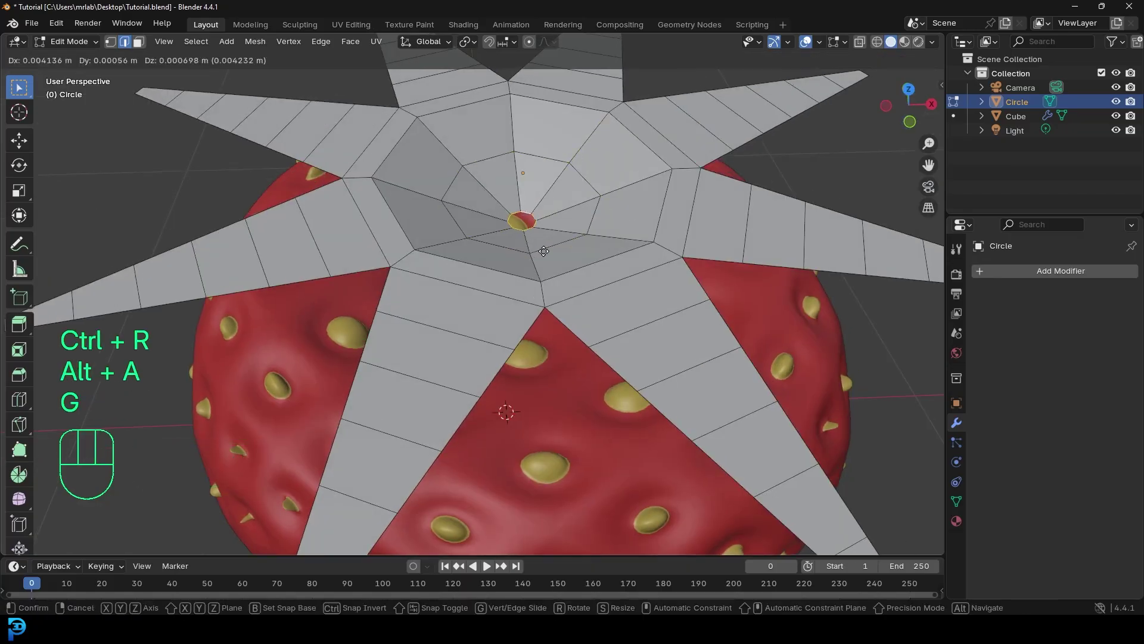
pyautogui.press('z')
pyautogui.click(543, 189)
pyautogui.scroll(-8, 543, 188)
pyautogui.moveTo(590, 196)
pyautogui.mouseDown(button='middle')
pyautogui.moveTo(638, 204)
pyautogui.moveTo(590, 215)
pyautogui.mouseUp(button='middle')
pyautogui.scroll(4, 497, 283)
pyautogui.scroll(-2, 482, 262)
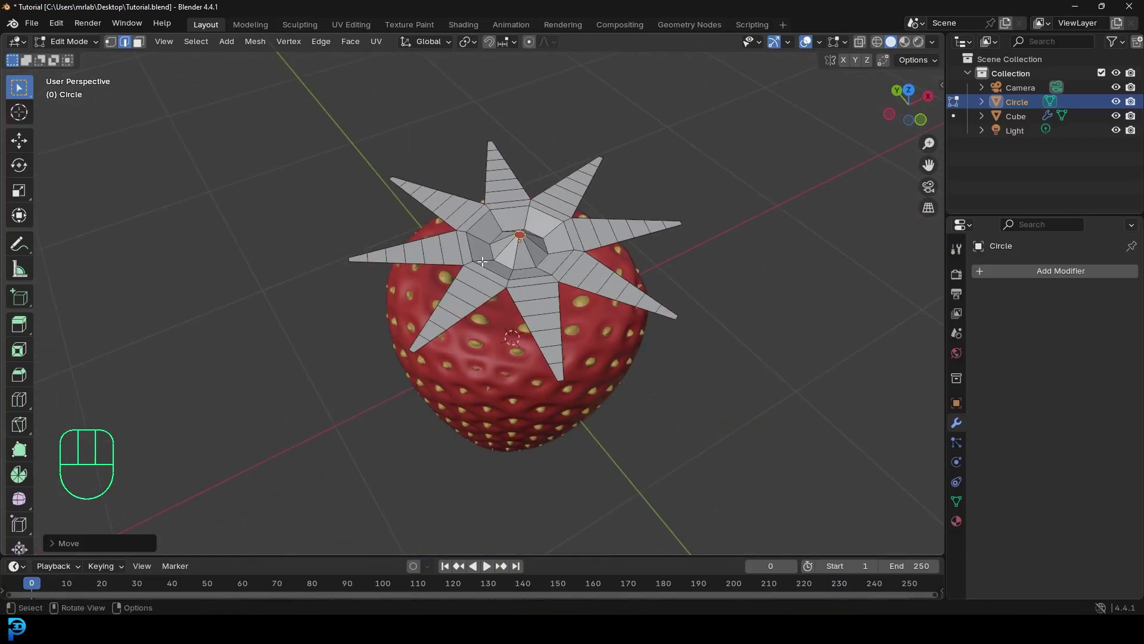
# In Object Mode and front view, move the whole leaf top straight down onto the top of the strawberry
pyautogui.press('KP_1')
pyautogui.press('a')
pyautogui.scroll(3, 514, 262)
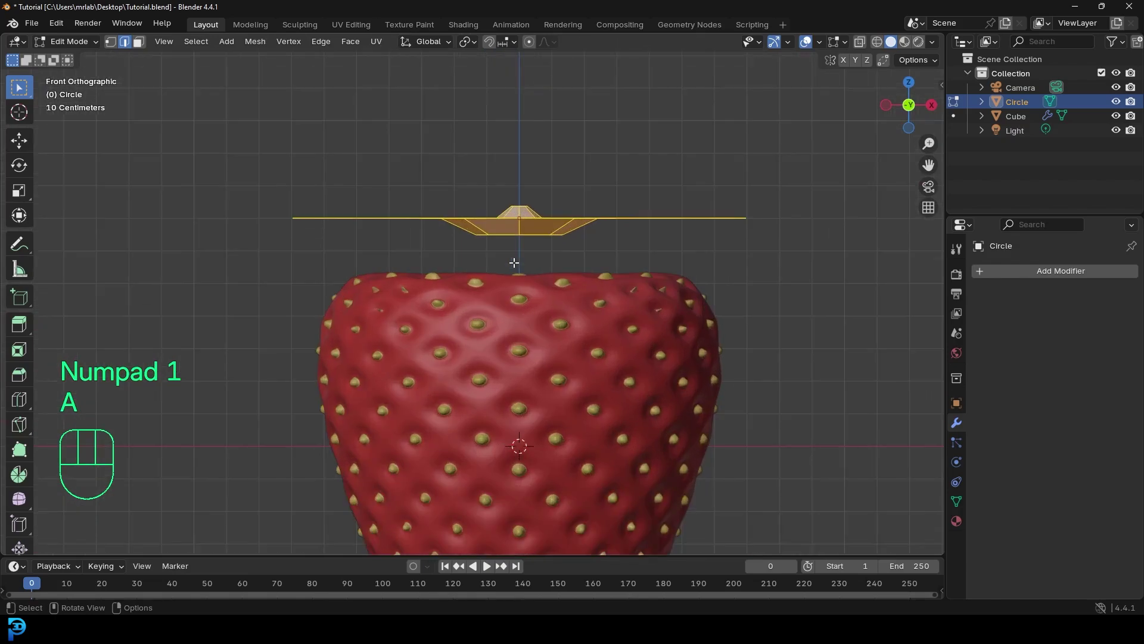
pyautogui.press('Tab')
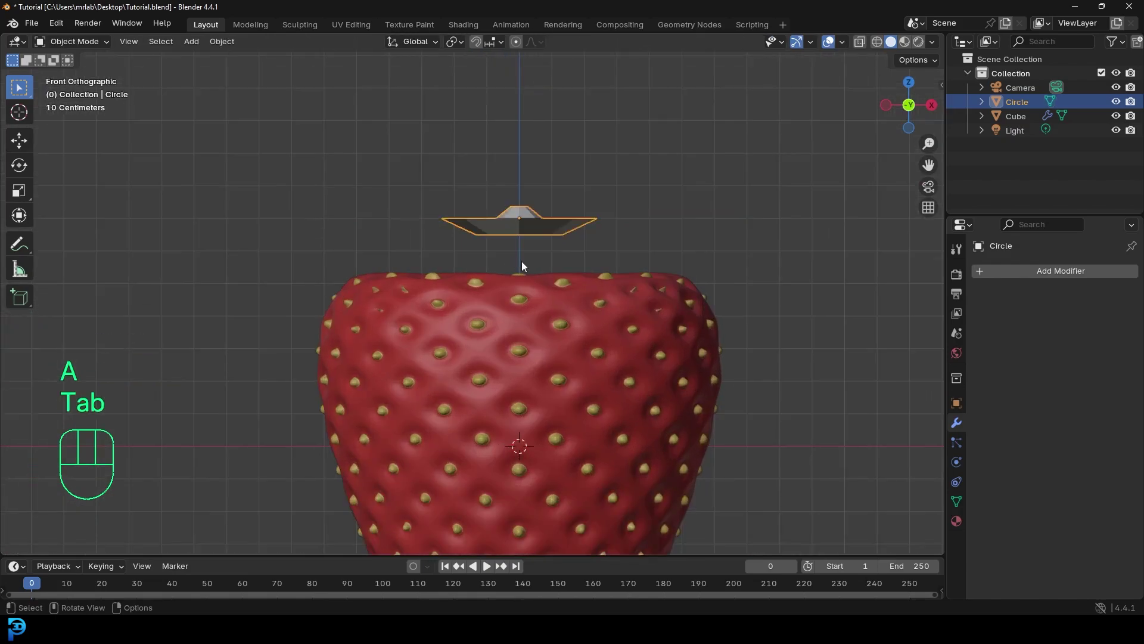
pyautogui.press('g')
pyautogui.click(521, 311)
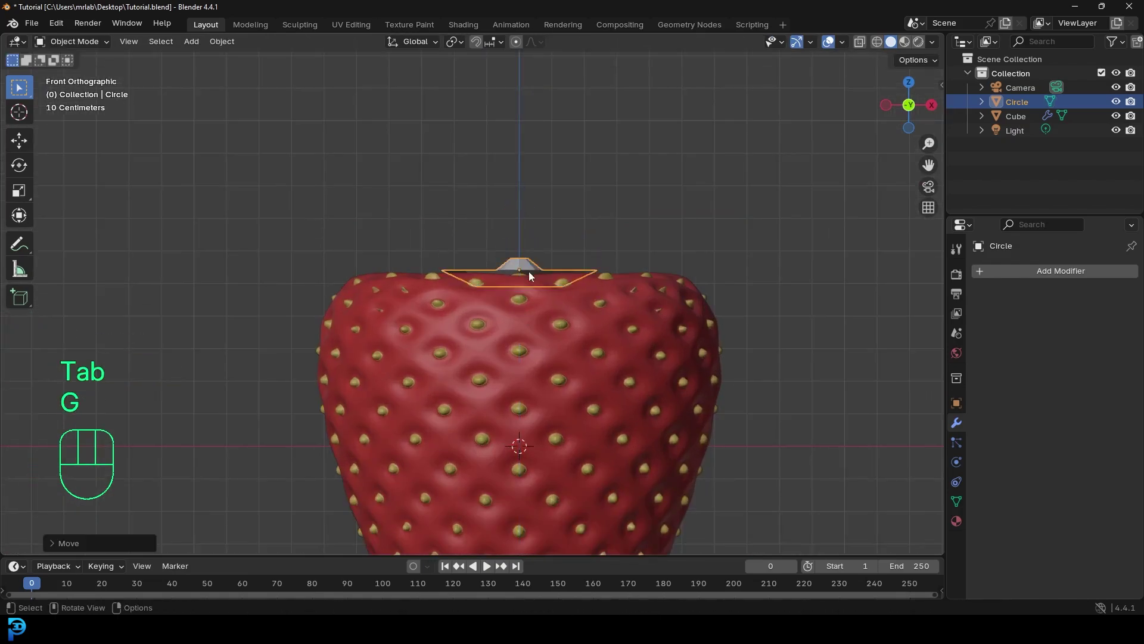
# Enable proportional editing in Edit Mode and pull the front-left outermost leaf's tip down along Z so it curves over the strawberry
pyautogui.press('Tab')
pyautogui.moveTo(557, 199); pyautogui.dragTo(435, 350, button='middle')
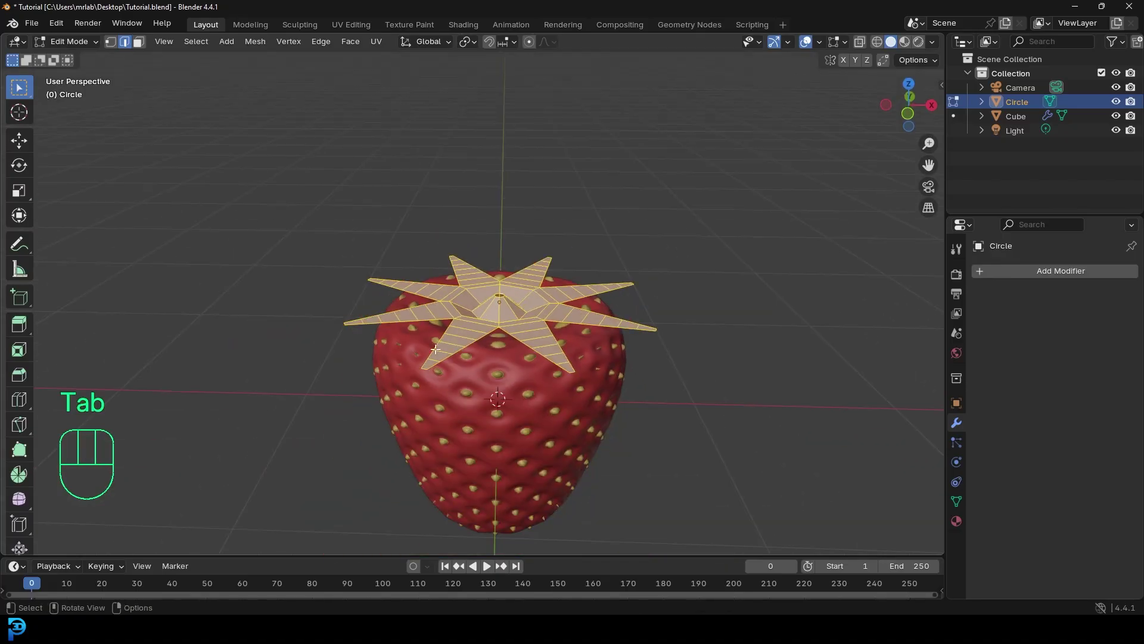
pyautogui.click(527, 41)
pyautogui.scroll(3, 264, 347)
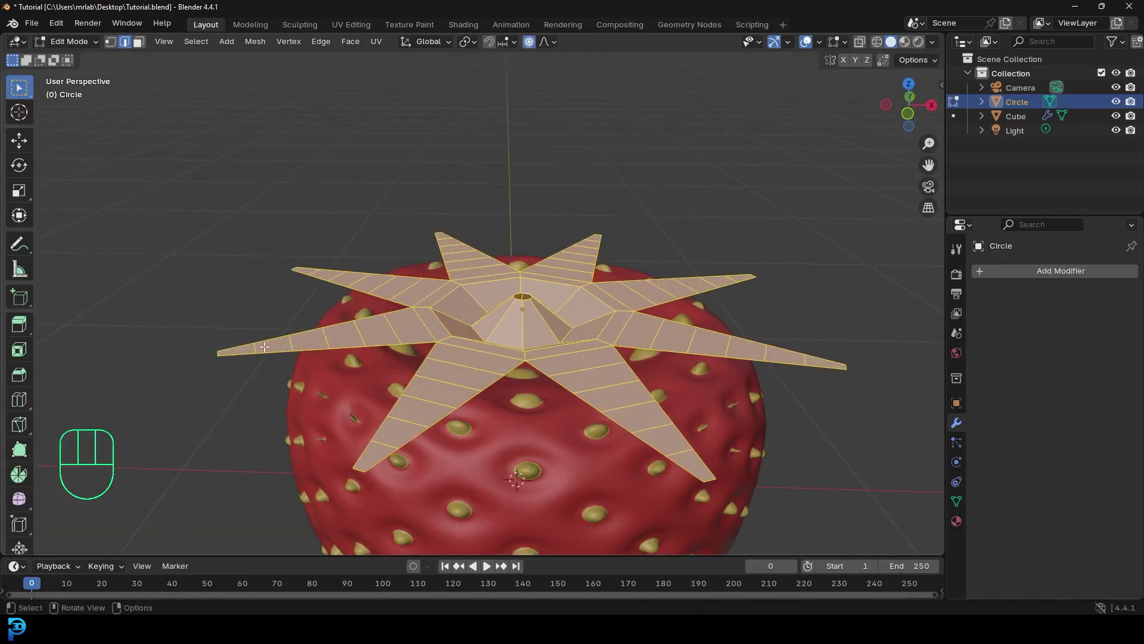
pyautogui.click(216, 358)
pyautogui.keyDown('shift'); pyautogui.moveTo(217, 353); pyautogui.dragTo(268, 317, button='middle'); pyautogui.keyUp('shift')
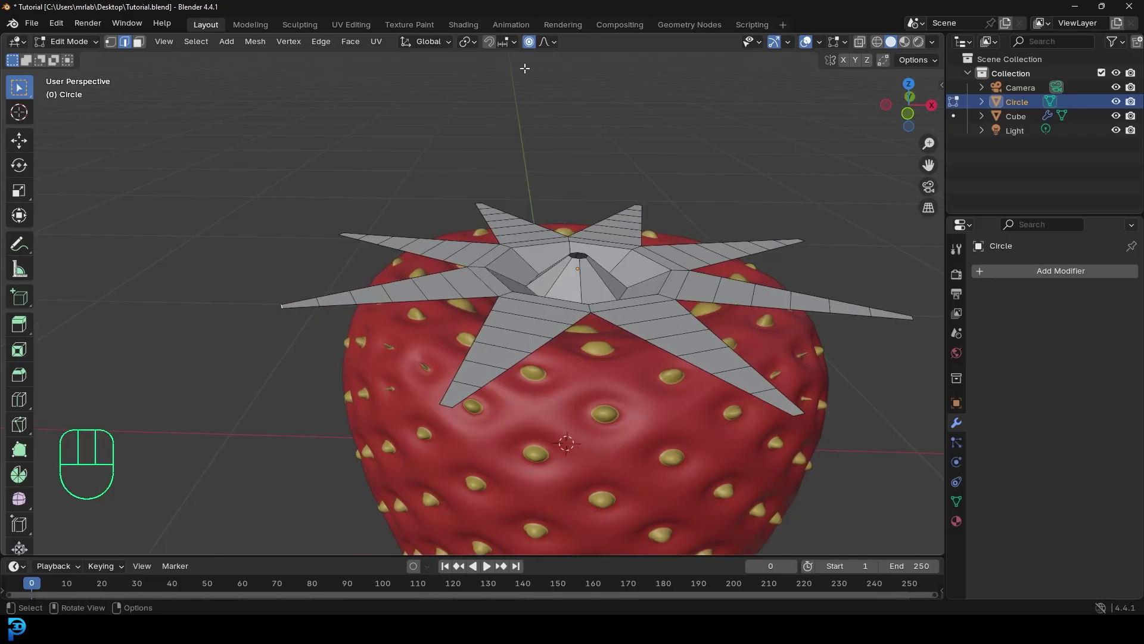
pyautogui.press('g')
pyautogui.press('z')
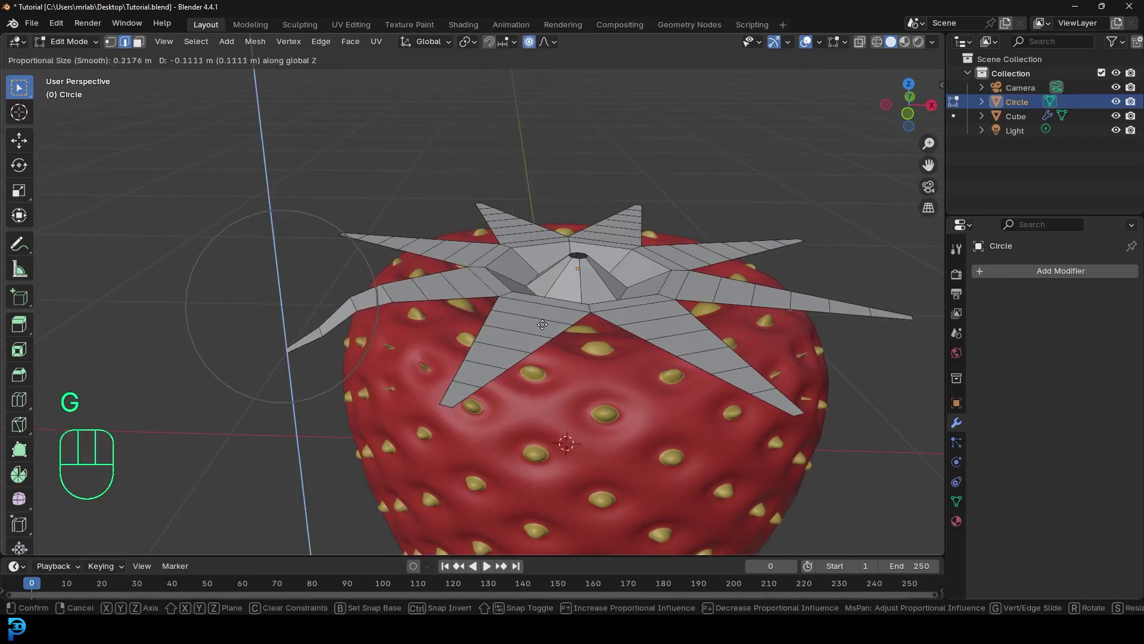
pyautogui.click(548, 333)
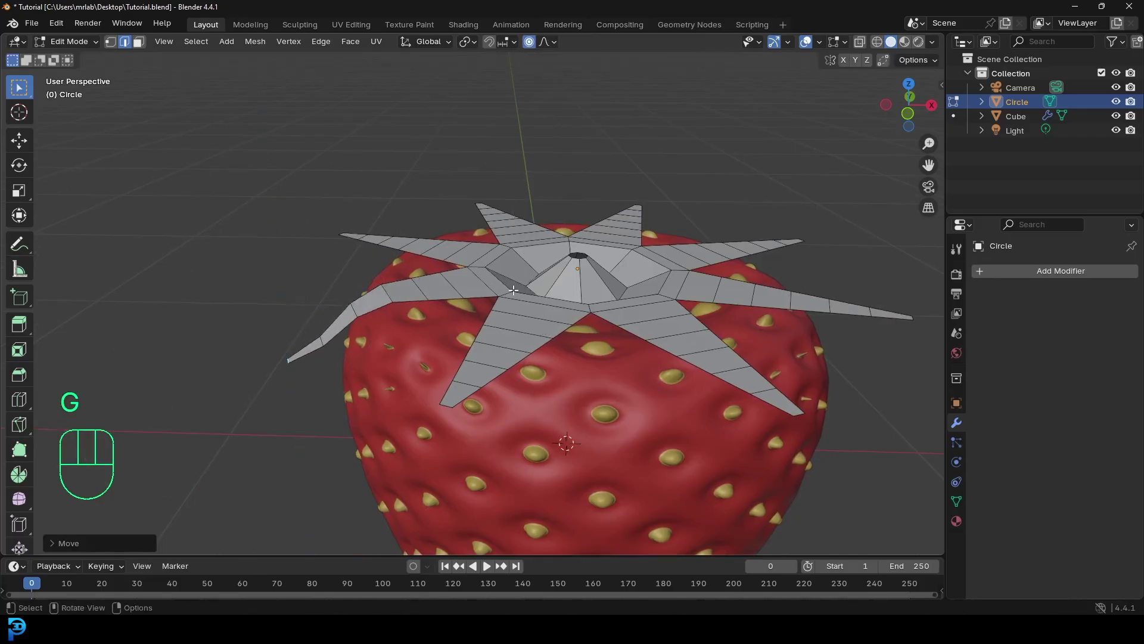
# Pull the tip of the adjacent front leaf, left of centre, down along Z with a larger proportional radius
pyautogui.click(447, 406)
pyautogui.press('g')
pyautogui.press('z')
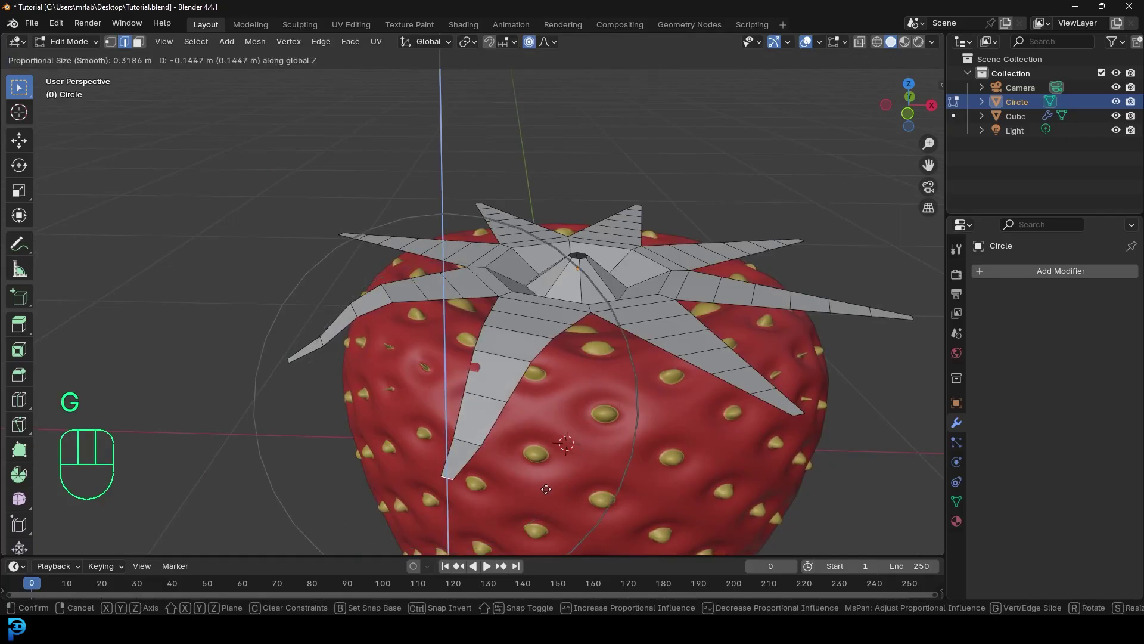
pyautogui.click(545, 478)
# Rotate and lower the tip of the front leaf right of centre so it bends over the strawberry's edge
pyautogui.moveTo(798, 413); pyautogui.dragTo(440, 294, button='middle')
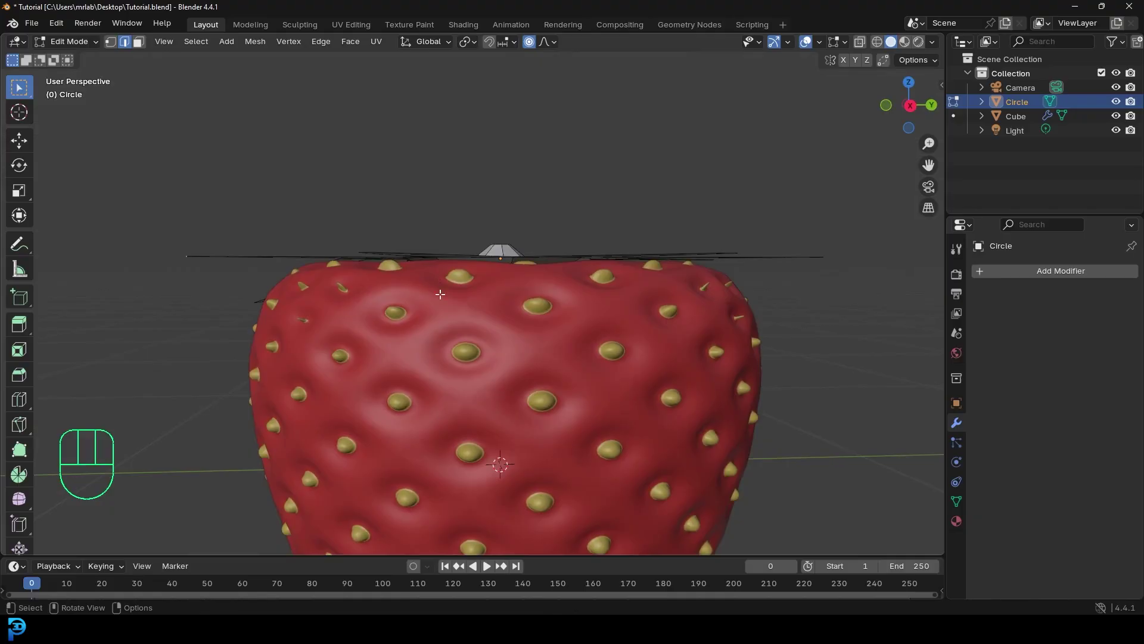
pyautogui.press('r')
pyautogui.click(476, 175)
pyautogui.press('g')
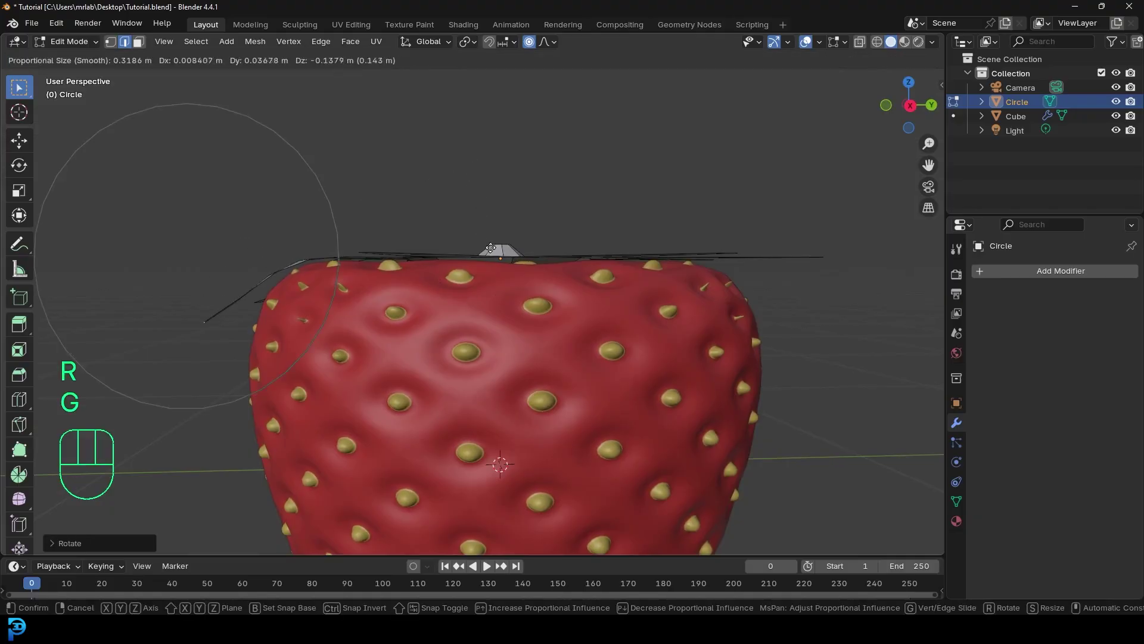
pyautogui.click(490, 248)
# Move and rotate the tip of the outermost front-right leaf downward so it droops against the strawberry's side
pyautogui.moveTo(490, 248); pyautogui.dragTo(822, 397, button='middle')
pyautogui.moveTo(776, 366); pyautogui.dragTo(718, 276, button='middle')
pyautogui.press('g')
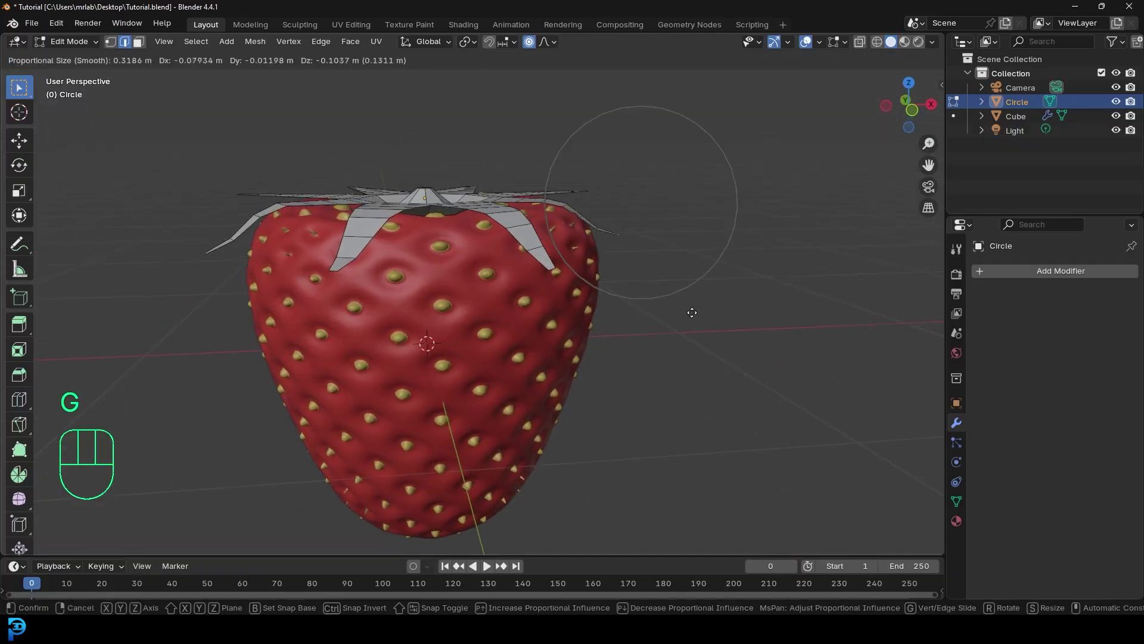
pyautogui.click(689, 305)
pyautogui.press('r')
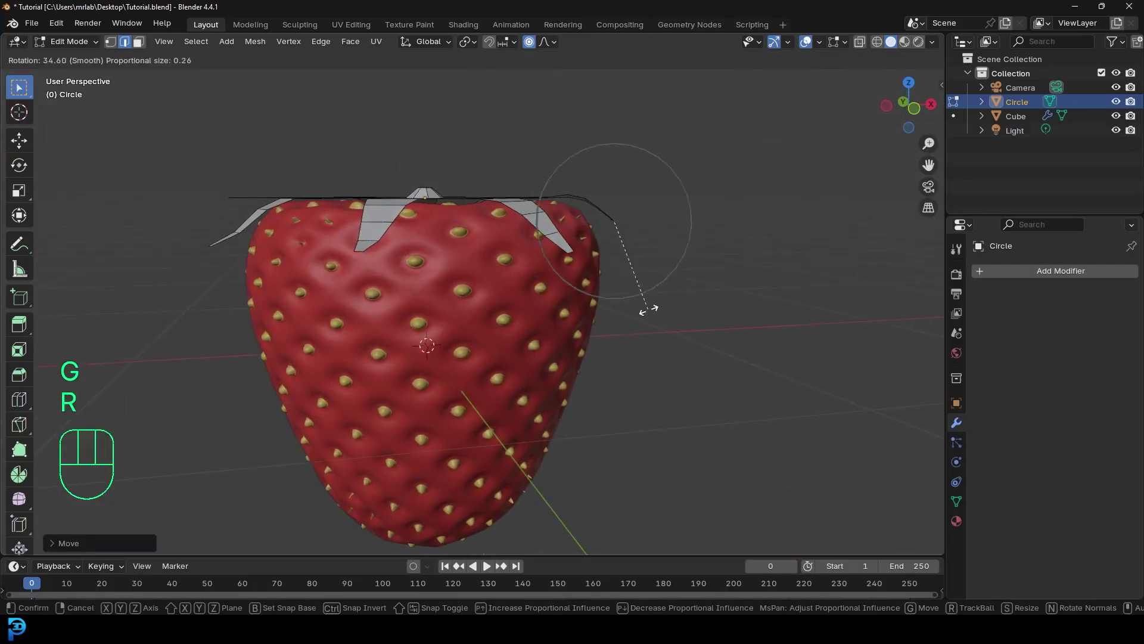
pyautogui.press('g')
pyautogui.click(674, 242)
# Bend the outermost rear-right leaf down by moving its tip toward the strawberry with proportional editing
pyautogui.moveTo(674, 243)
pyautogui.mouseDown(button='middle')
pyautogui.moveTo(652, 250)
pyautogui.moveTo(669, 261)
pyautogui.moveTo(685, 240)
pyautogui.mouseUp(button='middle')
pyautogui.hotkey('alt', 'a')
pyautogui.press('g')
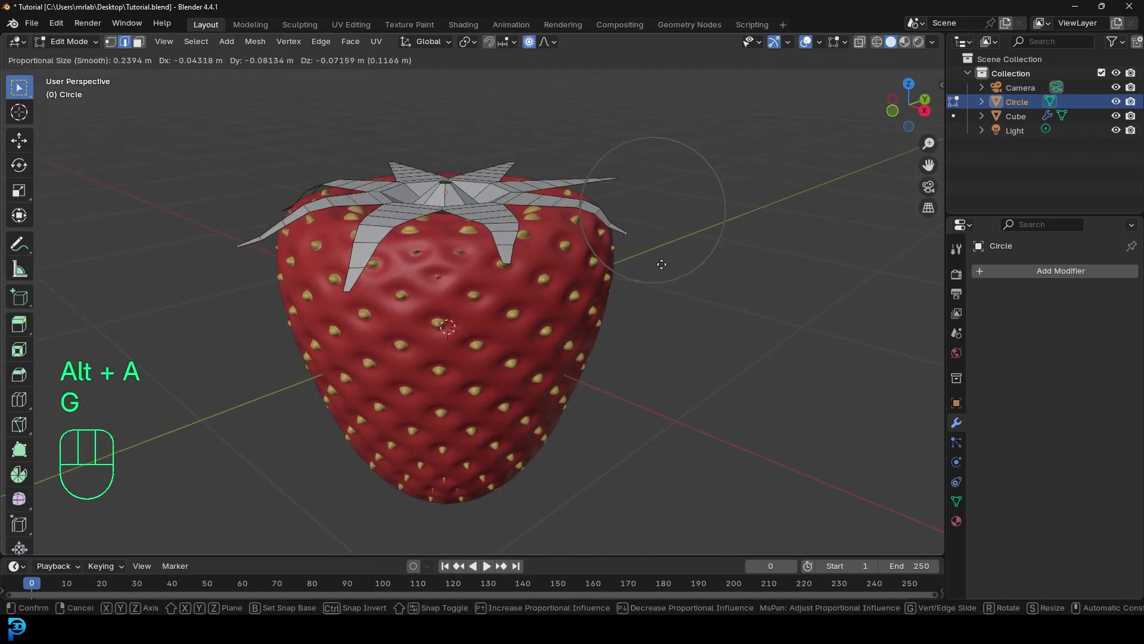
pyautogui.click(663, 265)
pyautogui.press('g')
pyautogui.click(584, 190)
# Move and rotate the tip of the rear leaf right of centre to curl it down over the strawberry
pyautogui.moveTo(584, 191); pyautogui.dragTo(614, 166, button='middle')
pyautogui.click(695, 195)
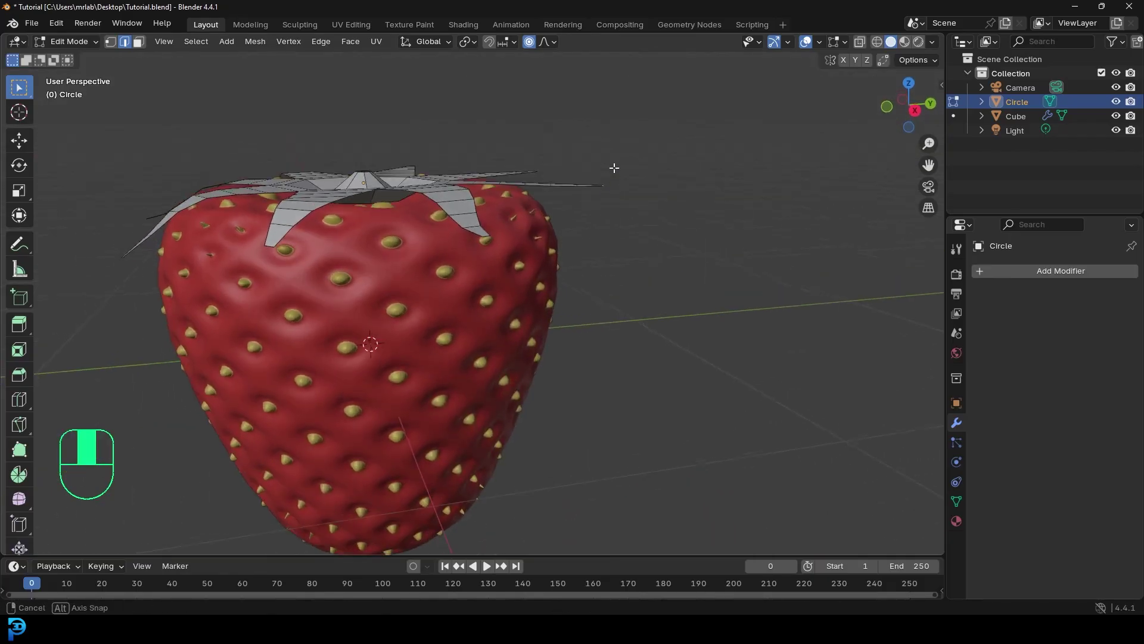
pyautogui.press('g')
pyautogui.click(587, 180)
pyautogui.press('r')
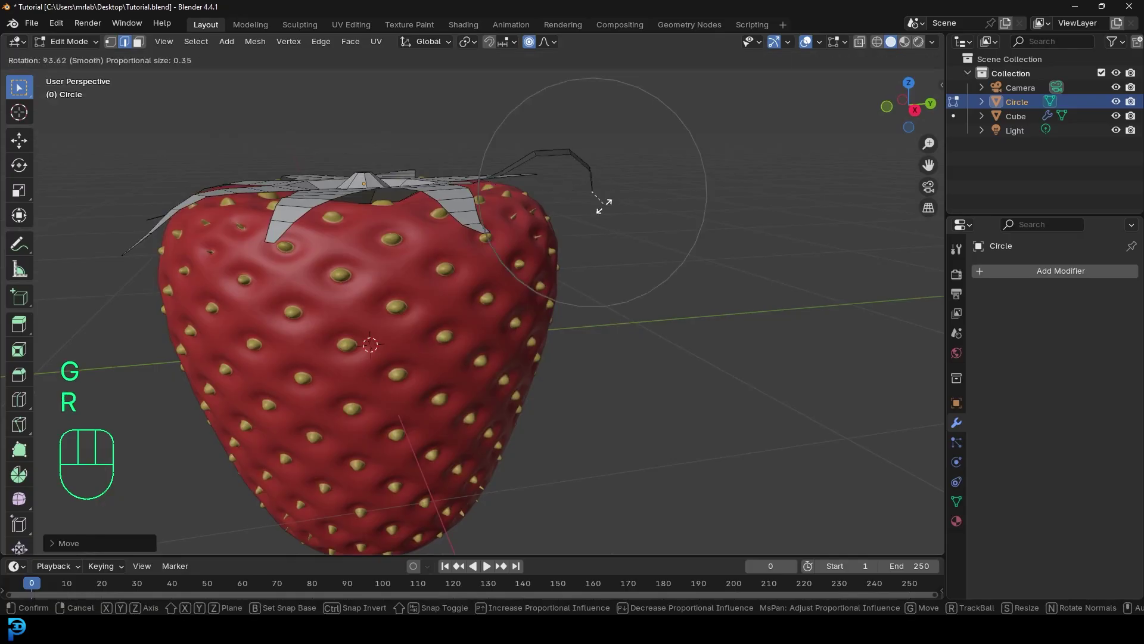
pyautogui.click(626, 191)
pyautogui.press('g')
pyautogui.click(620, 225)
# Lower the tip of the rear leaf left of centre about 0.13 m along Z with proportional editing
pyautogui.moveTo(619, 226); pyautogui.dragTo(503, 160, button='middle')
pyautogui.hotkey('alt', 'a')
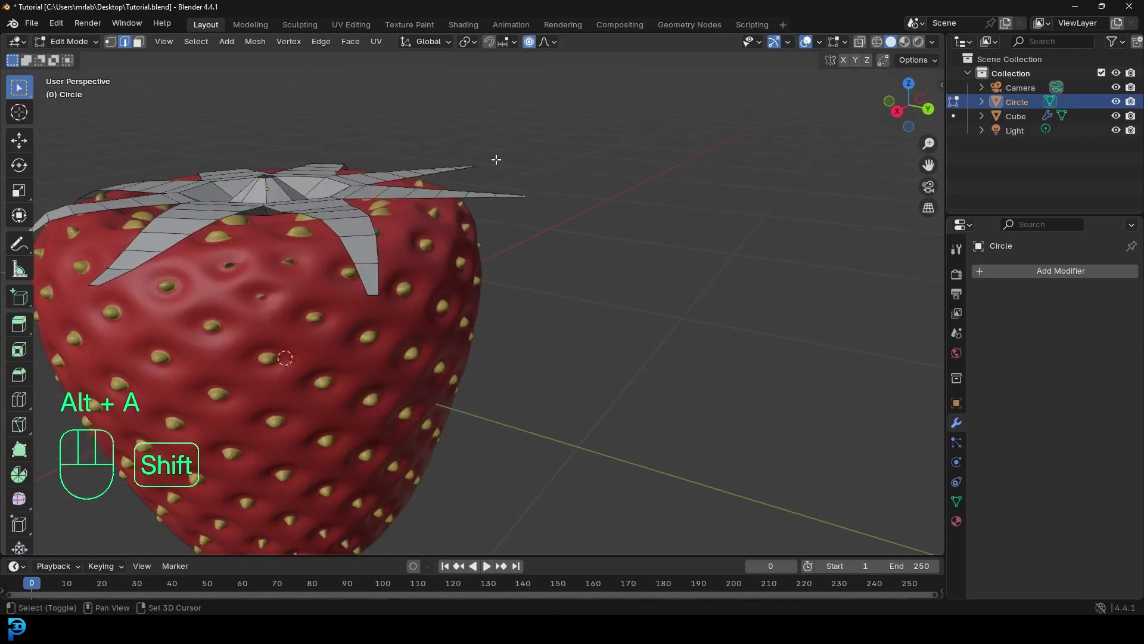
pyautogui.press('g')
pyautogui.press('z')
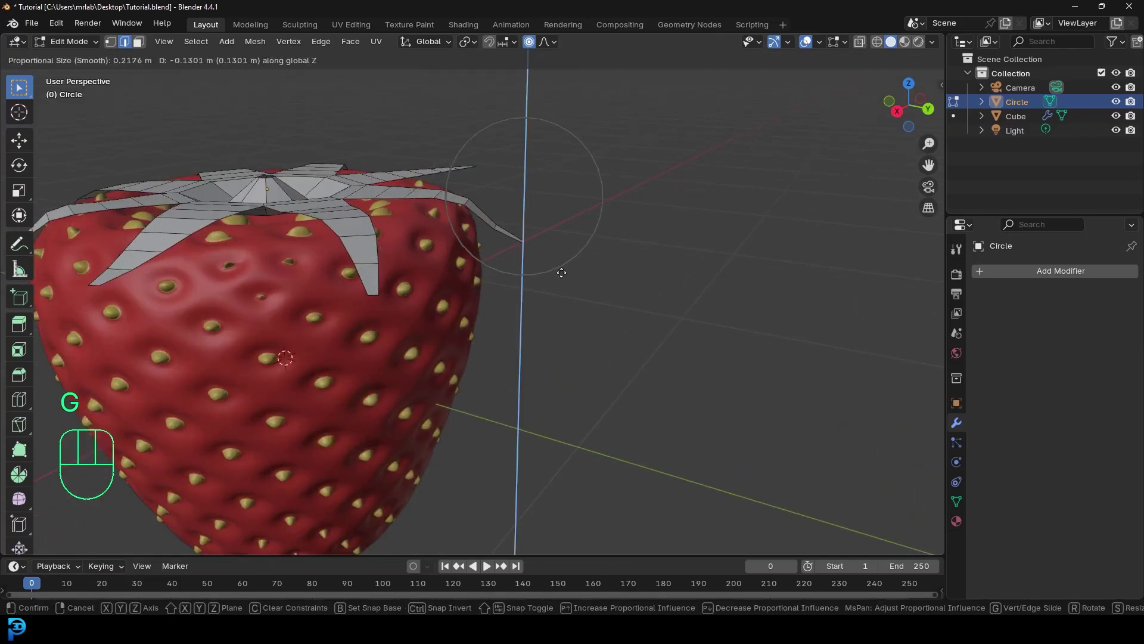
pyautogui.click(561, 272)
# Pull the tip of the last flat leaf, the outermost rear-left one, down along Z to follow the strawberry's side
pyautogui.click(487, 165)
pyautogui.moveTo(478, 153); pyautogui.dragTo(647, 155, button='middle')
pyautogui.hotkey('alt', 'a')
pyautogui.keyDown('shift'); pyautogui.moveTo(676, 104); pyautogui.dragTo(643, 212, button='middle'); pyautogui.keyUp('shift')
pyautogui.press('g')
pyautogui.press('z')
pyautogui.scroll(-5, 620, 277)
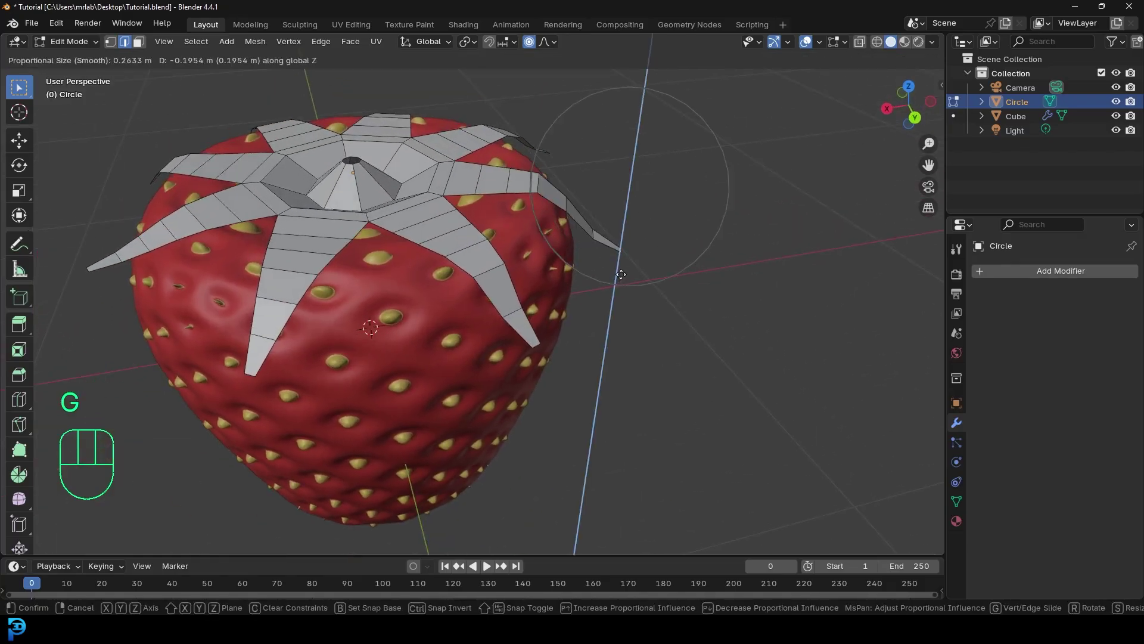
pyautogui.click(616, 261)
# Turn off proportional editing and, in top view, add a centred lengthwise loop cut to each of the four leaves on the -X side
pyautogui.moveTo(615, 261); pyautogui.dragTo(705, 215, button='middle')
pyautogui.scroll(-3, 537, 210)
pyautogui.press('KP_7')
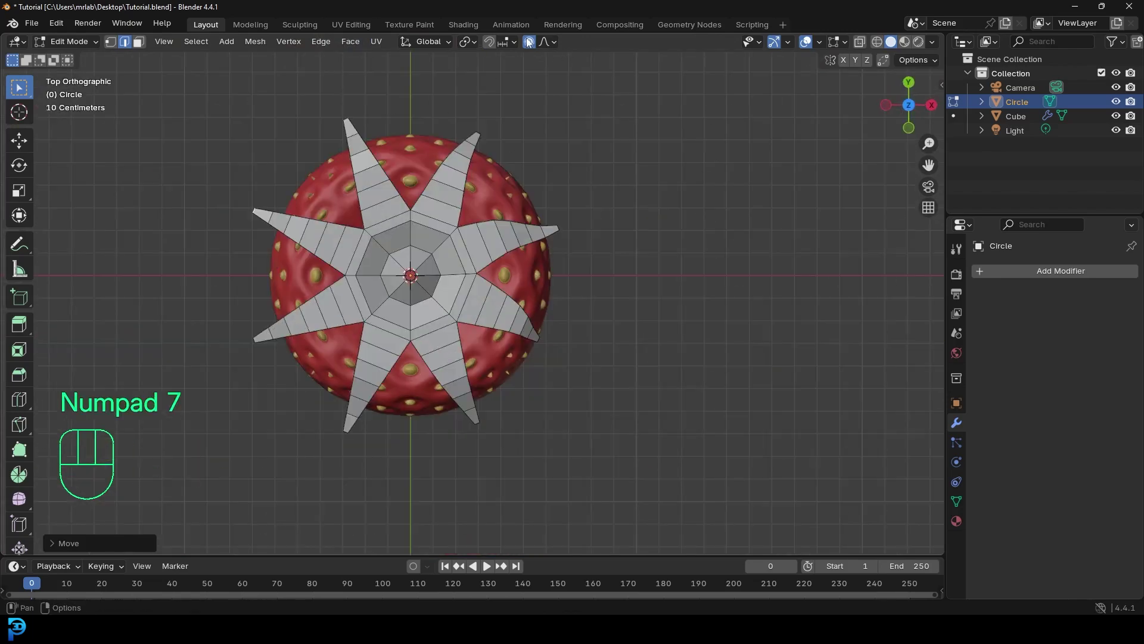
pyautogui.keyDown('shift'); pyautogui.moveTo(390, 323); pyautogui.dragTo(539, 254, button='middle'); pyautogui.keyUp('shift')
pyautogui.scroll(4, 539, 254)
pyautogui.hotkey('ctrl', 'r')
pyautogui.click(540, 254)
pyautogui.rightClick(539, 254)
pyautogui.hotkey('ctrl', 'r')
pyautogui.hotkey('ctrl', 'r')
pyautogui.keyDown('shift'); pyautogui.moveTo(478, 193); pyautogui.dragTo(341, 349, button='middle'); pyautogui.keyUp('shift')
pyautogui.hotkey('ctrl', 'r')
pyautogui.click(400, 213)
pyautogui.rightClick(401, 212)
# Add a centred lengthwise loop cut to each of the four remaining leaves on the +X side
pyautogui.hotkey('ctrl', 'r')
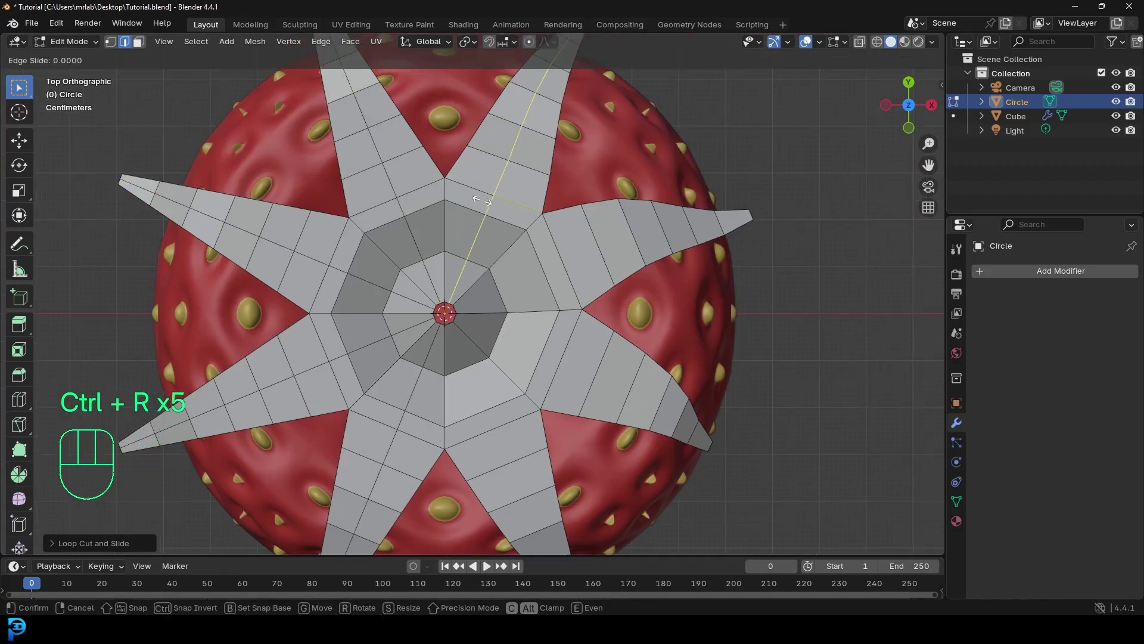
pyautogui.hotkey('ctrl', 'r')
pyautogui.hotkey('ctrl', 'r')
pyautogui.press('Escape')
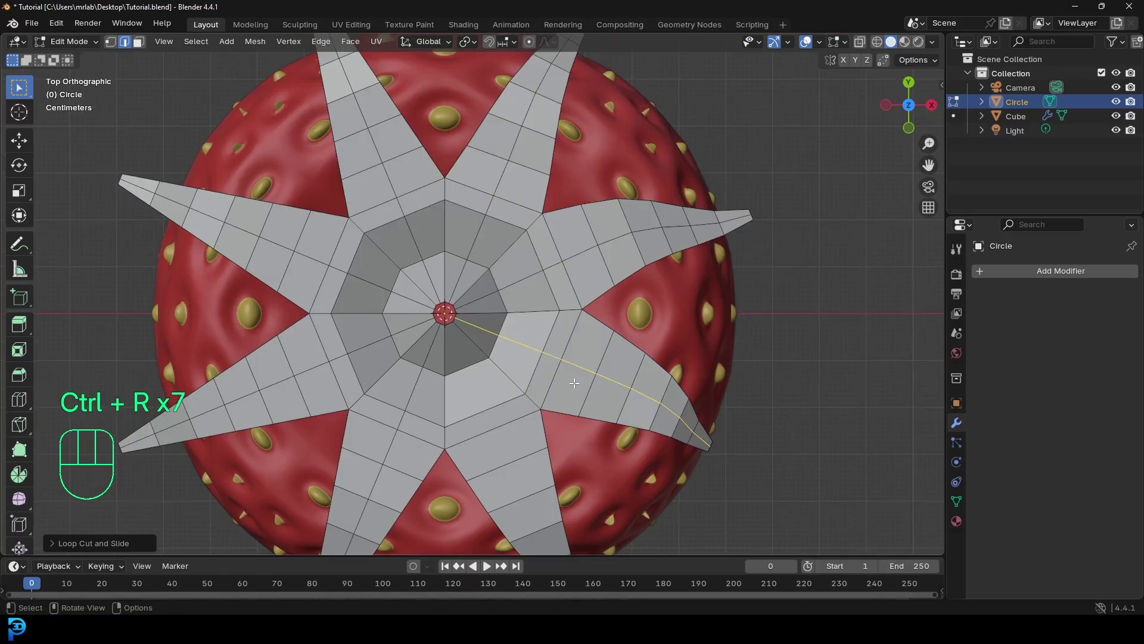
pyautogui.hotkey('ctrl', 'r')
pyautogui.keyDown('shift'); pyautogui.moveTo(475, 434); pyautogui.dragTo(494, 330, button='middle'); pyautogui.keyUp('shift')
# Select the lengthwise centre edges, from base to near the tip, on the two front leaves and the two outermost -X leaves
pyautogui.hotkey('alt', 'a')
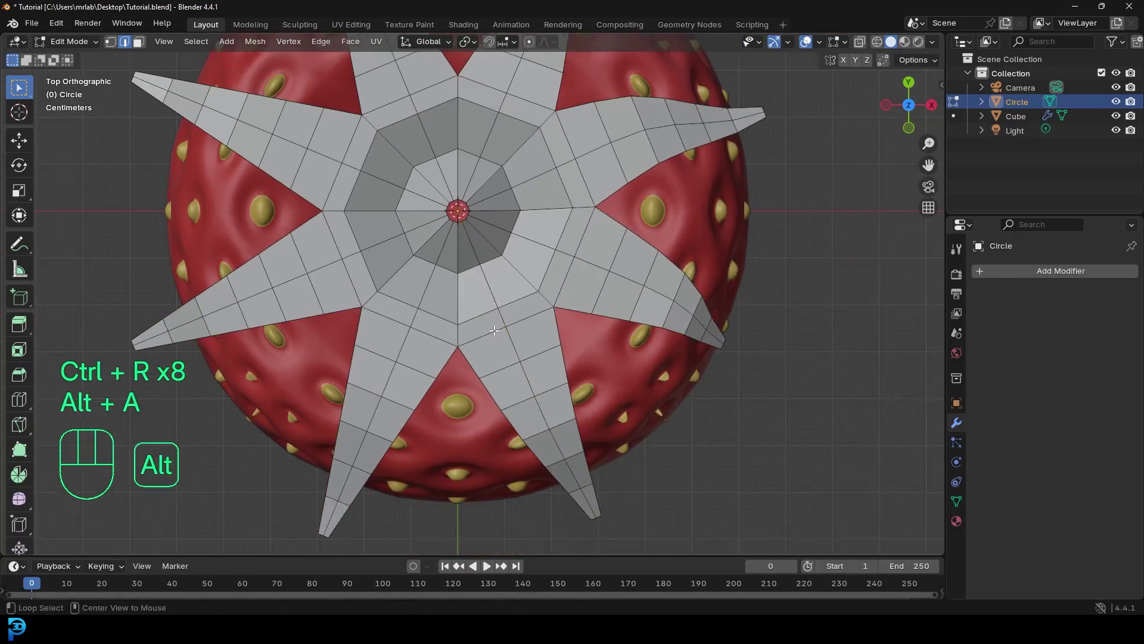
pyautogui.keyDown('shift'); pyautogui.click(502, 317); pyautogui.keyUp('shift')
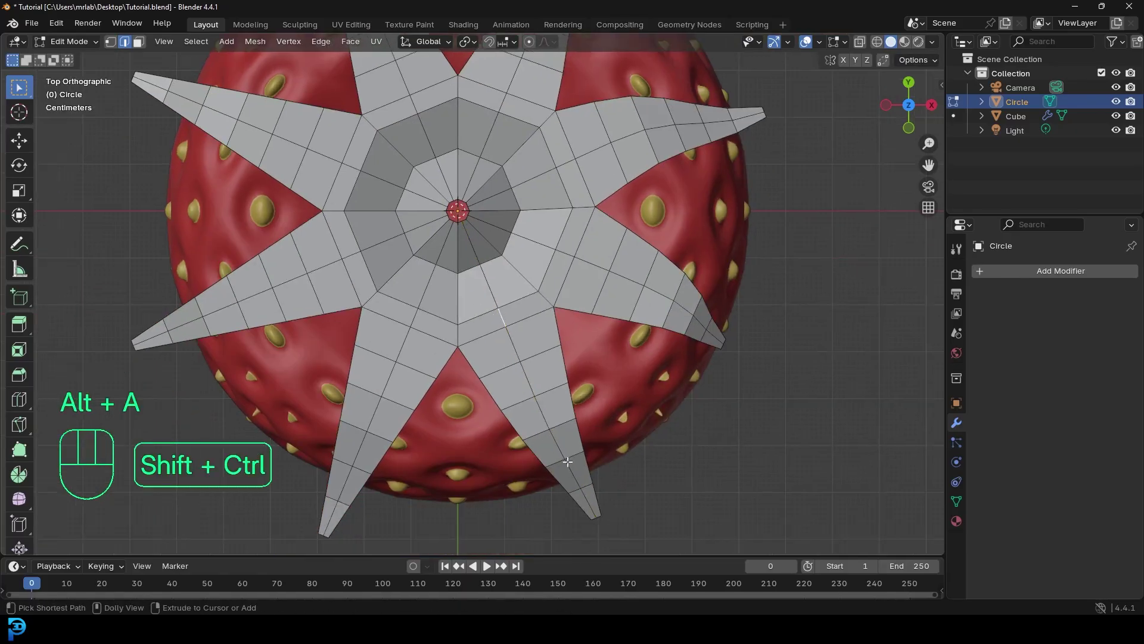
pyautogui.keyDown('ctrl'); pyautogui.keyDown('shift'); pyautogui.click(569, 475); pyautogui.keyUp('shift'); pyautogui.keyUp('ctrl')
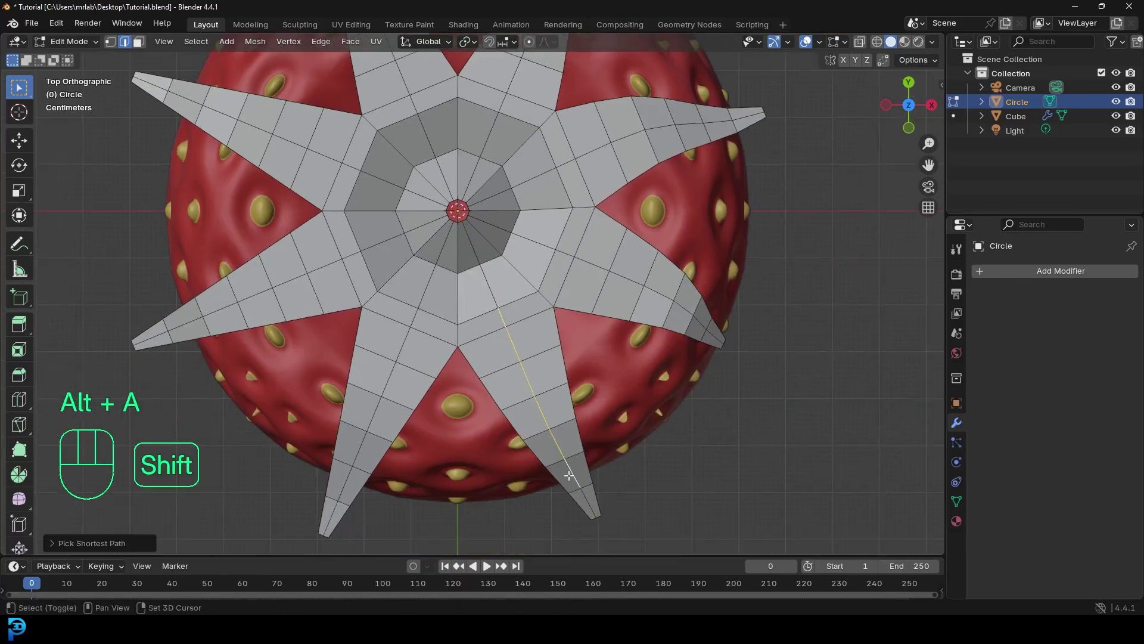
pyautogui.keyDown('shift'); pyautogui.click(414, 314); pyautogui.keyUp('shift')
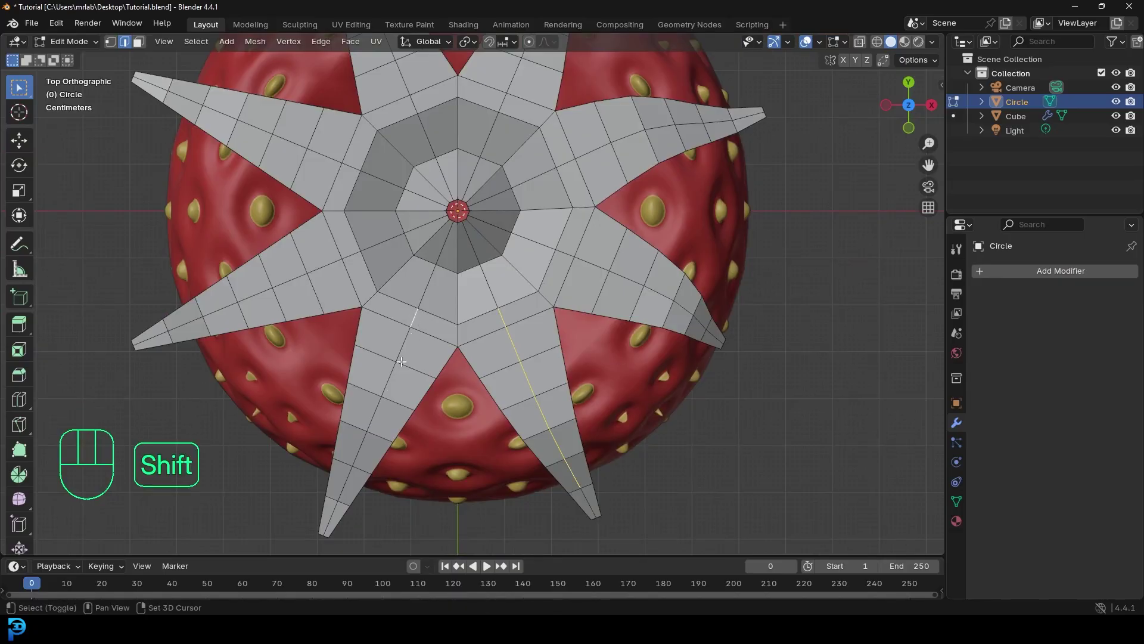
pyautogui.keyDown('ctrl'); pyautogui.keyDown('shift'); pyautogui.click(342, 485); pyautogui.keyUp('shift'); pyautogui.keyUp('ctrl')
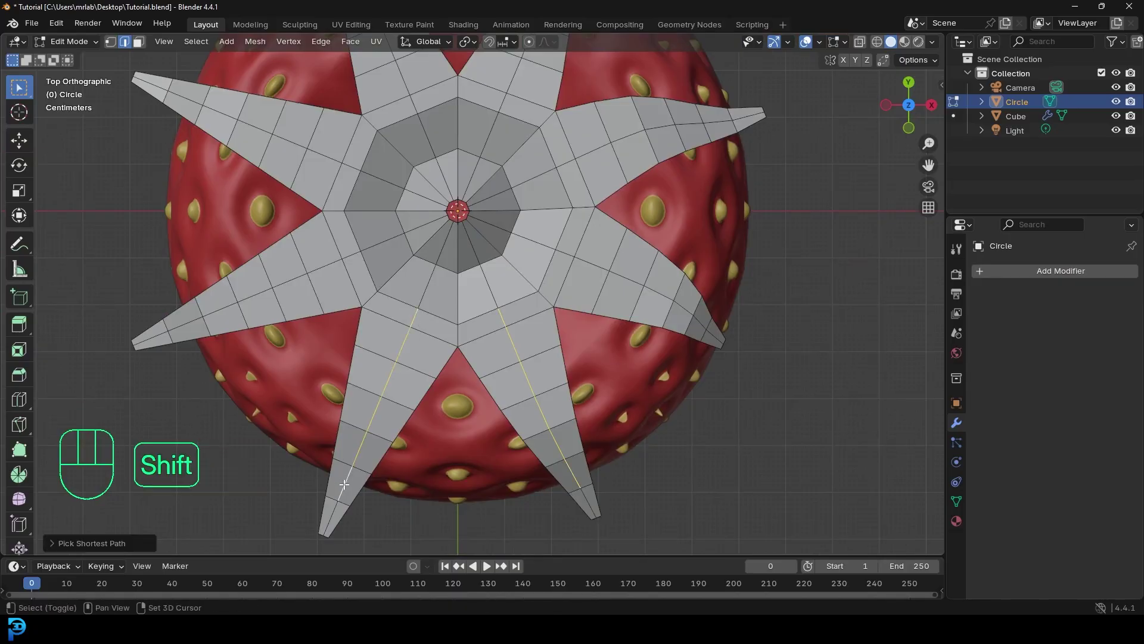
pyautogui.keyDown('shift'); pyautogui.click(355, 255); pyautogui.keyUp('shift')
pyautogui.keyDown('ctrl'); pyautogui.keyDown('shift'); pyautogui.click(183, 326); pyautogui.keyUp('shift'); pyautogui.keyUp('ctrl')
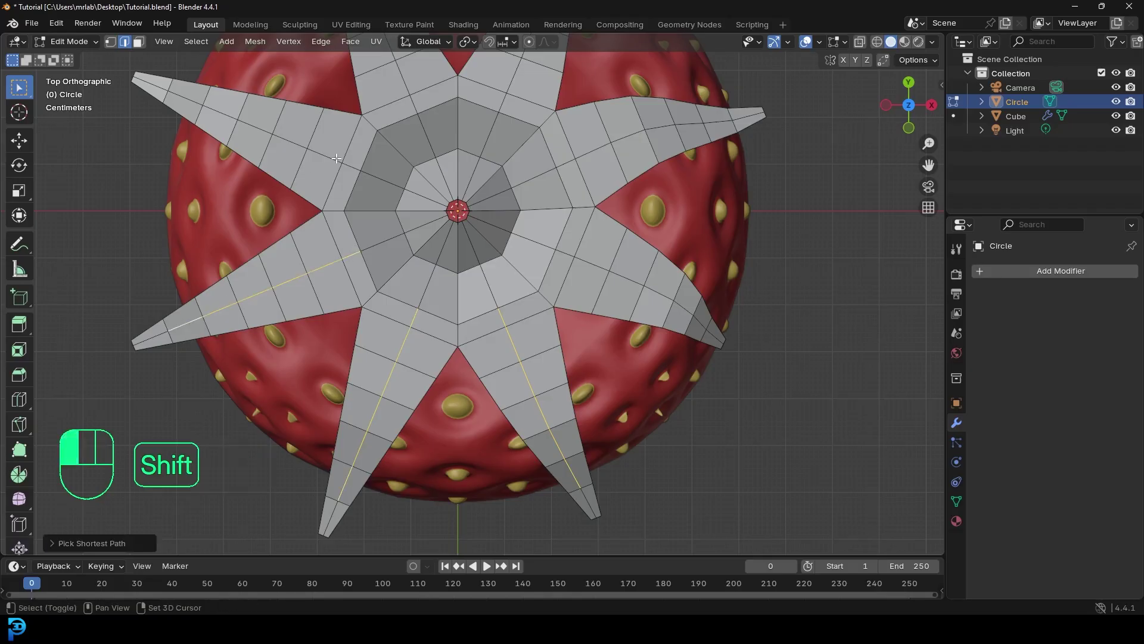
pyautogui.keyDown('shift'); pyautogui.click(337, 158); pyautogui.keyUp('shift')
pyautogui.keyDown('ctrl'); pyautogui.keyDown('shift'); pyautogui.click(185, 100); pyautogui.keyUp('shift'); pyautogui.keyUp('ctrl')
# Add the lengthwise centre edges of the two rear leaves, from base to near the tip, to the edge selection
pyautogui.keyDown('shift'); pyautogui.moveTo(405, 108); pyautogui.dragTo(405, 246, button='middle'); pyautogui.keyUp('shift')
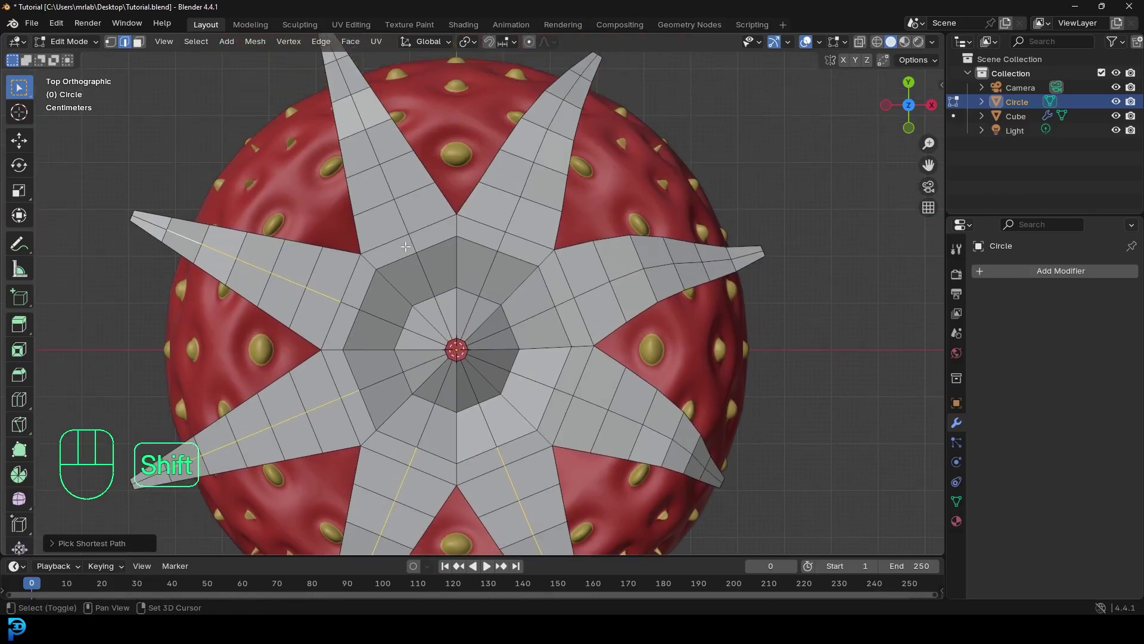
pyautogui.keyDown('ctrl'); pyautogui.keyDown('shift'); pyautogui.click(401, 218); pyautogui.keyUp('shift'); pyautogui.keyUp('ctrl')
pyautogui.hotkey('ctrl', 'z')
pyautogui.keyDown('shift'); pyautogui.click(401, 218); pyautogui.keyUp('shift')
pyautogui.keyDown('ctrl'); pyautogui.keyDown('shift'); pyautogui.click(350, 81); pyautogui.keyUp('shift'); pyautogui.keyUp('ctrl')
pyautogui.keyDown('shift'); pyautogui.click(502, 238); pyautogui.keyUp('shift')
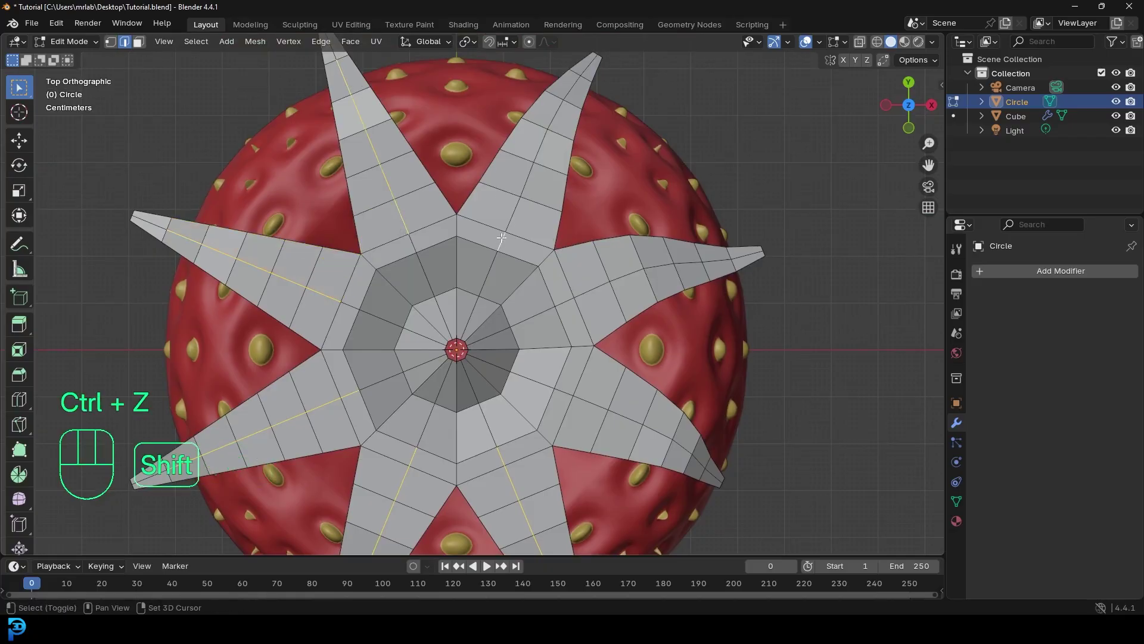
pyautogui.keyDown('ctrl'); pyautogui.keyDown('shift'); pyautogui.click(558, 103); pyautogui.keyUp('shift'); pyautogui.keyUp('ctrl')
# Add the centre edges of the two +X leaves to the selection and push all eight creases inward with Shrink/Fatten
pyautogui.moveTo(558, 103); pyautogui.dragTo(548, 372, button='middle')
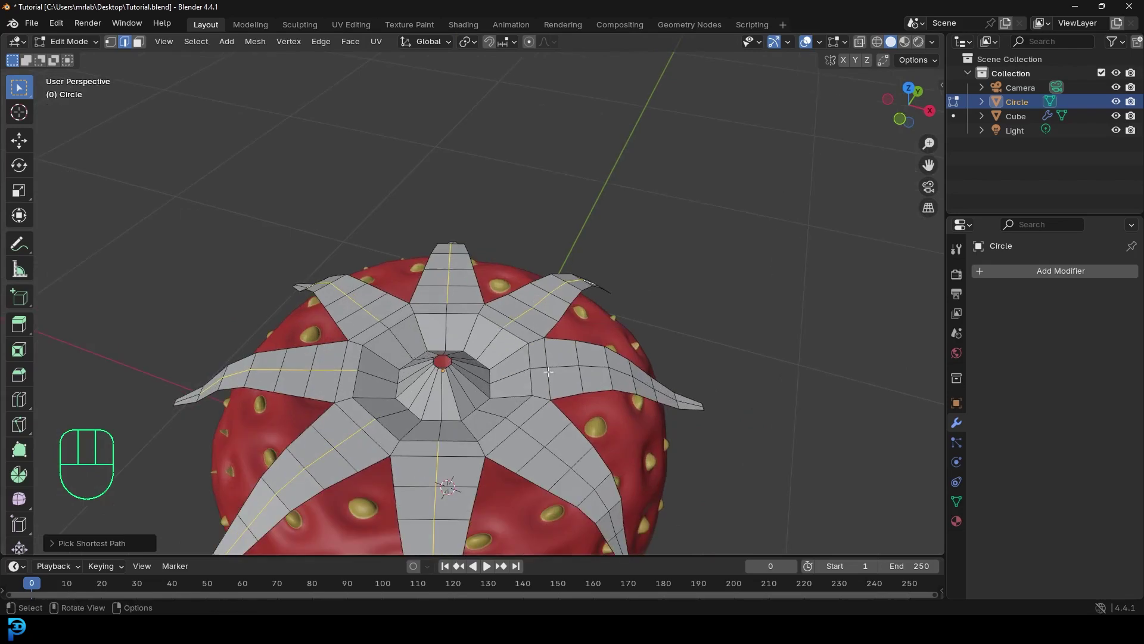
pyautogui.keyDown('shift'); pyautogui.click(540, 370); pyautogui.keyUp('shift')
pyautogui.keyDown('ctrl'); pyautogui.keyDown('shift'); pyautogui.click(671, 395); pyautogui.keyUp('shift'); pyautogui.keyUp('ctrl')
pyautogui.moveTo(526, 391); pyautogui.dragTo(596, 405, button='middle')
pyautogui.keyDown('ctrl'); pyautogui.keyDown('shift'); pyautogui.click(469, 450); pyautogui.keyUp('shift'); pyautogui.keyUp('ctrl')
pyautogui.hotkey('alt', 's')
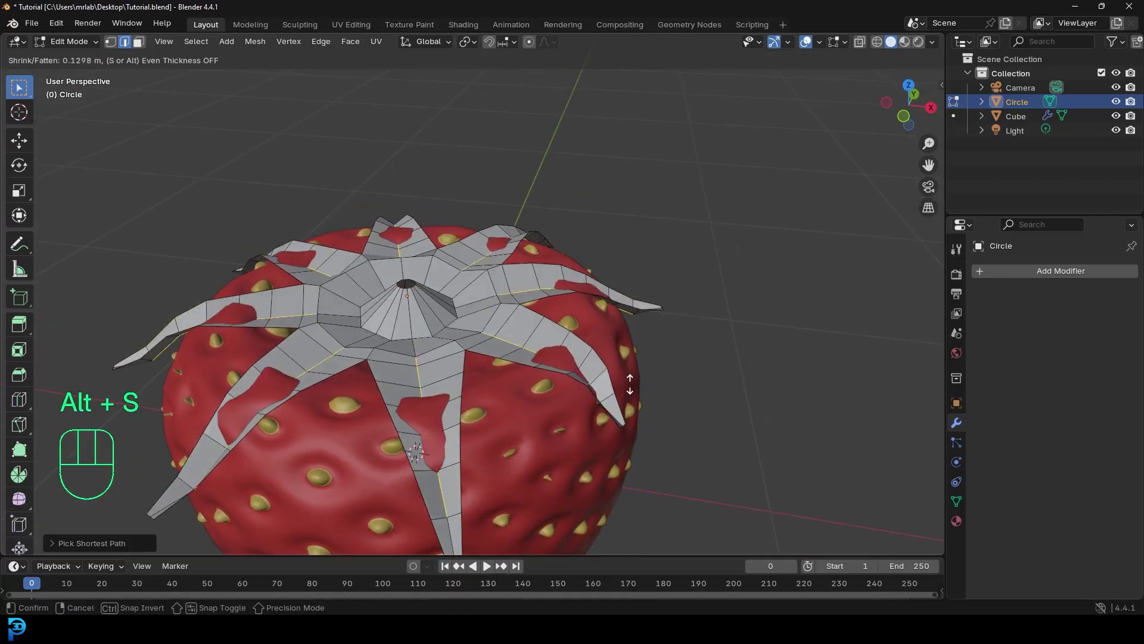
pyautogui.click(630, 385)
# Select the entire leaf mesh and raise it along Z above the strawberry's surface
pyautogui.press('a')
pyautogui.press('g')
pyautogui.press('z')
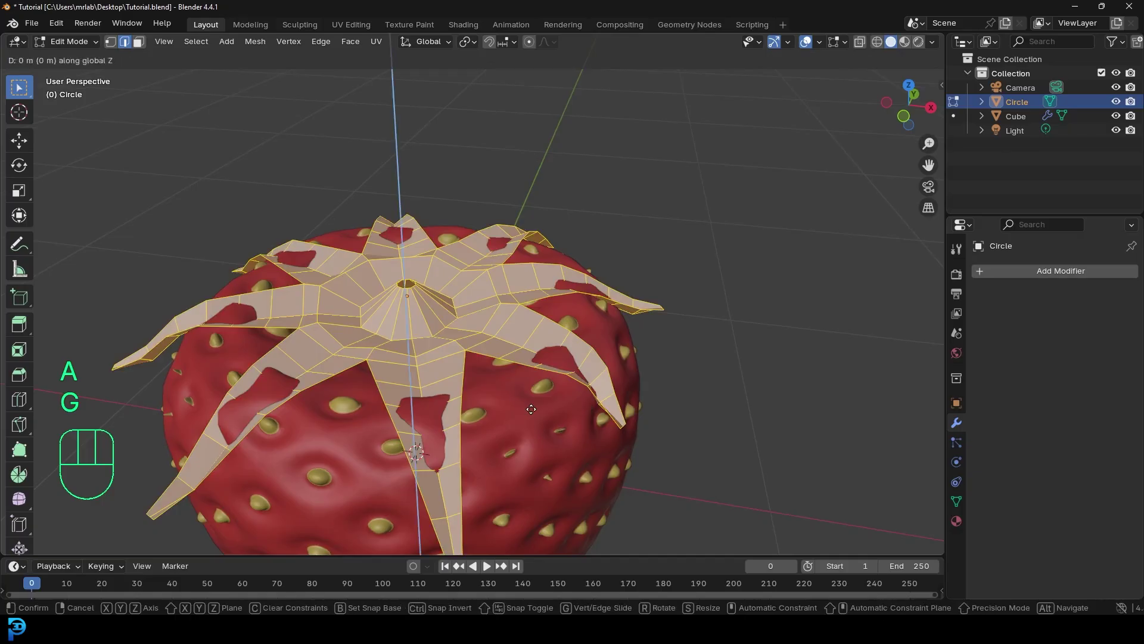
pyautogui.click(534, 400)
# Lower the edge ring around the base of the central cone along Z and bevel it with one segment, about 0.15 m wide
pyautogui.moveTo(535, 400); pyautogui.dragTo(490, 372, button='middle')
pyautogui.hotkey('alt', 'a')
pyautogui.hotkey('alt', 'a')
pyautogui.press('g')
pyautogui.press('z')
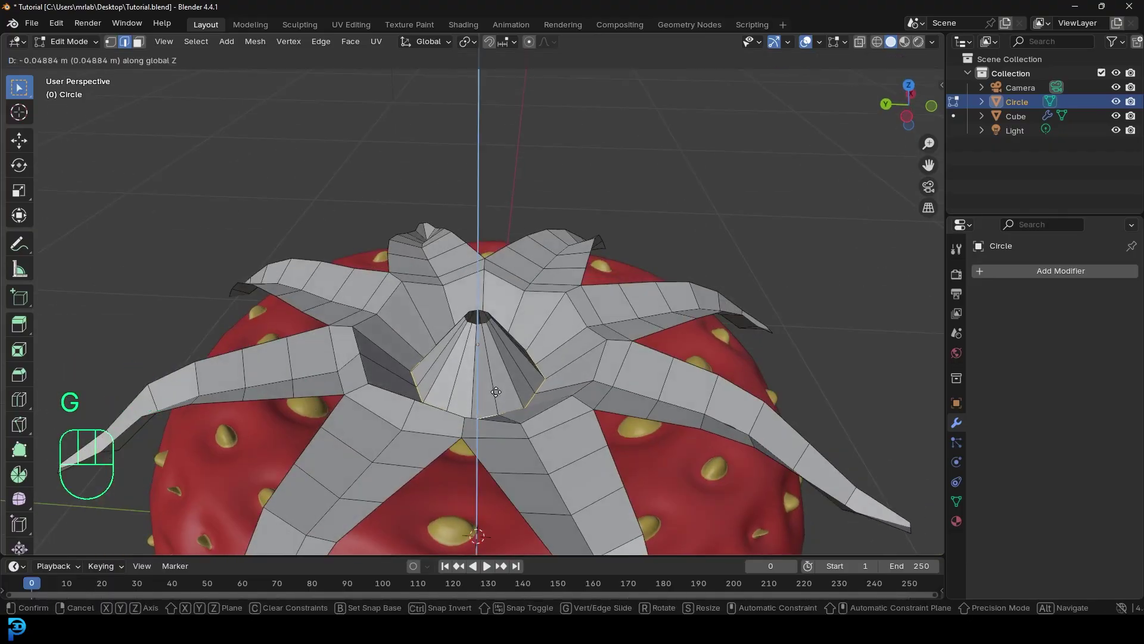
pyautogui.click(495, 387)
pyautogui.hotkey('ctrl', 'b')
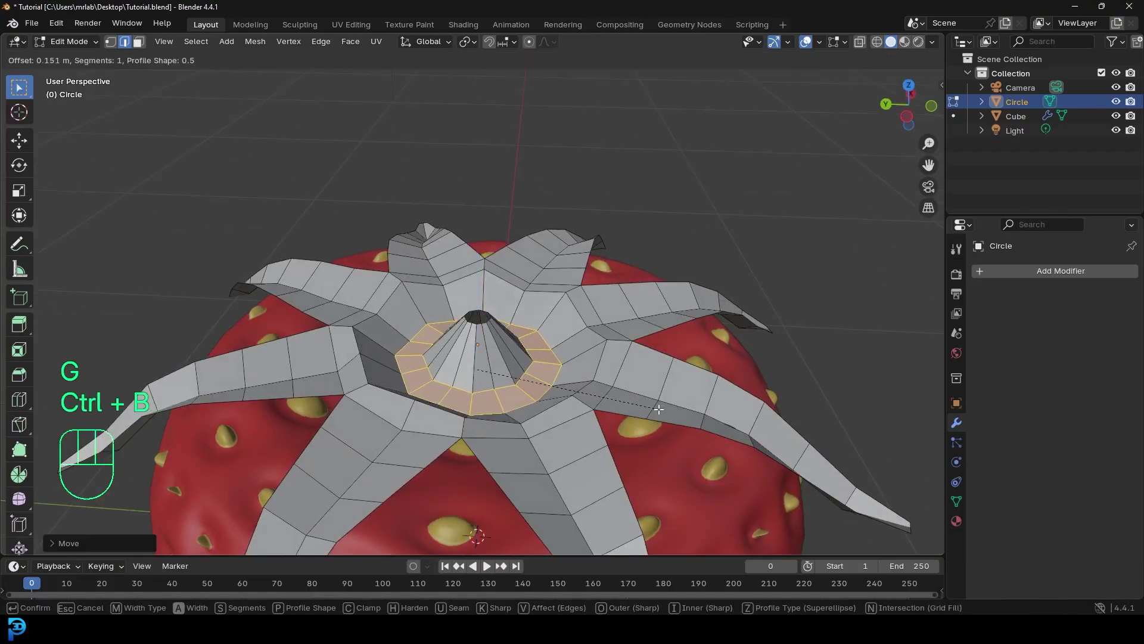
pyautogui.click(478, 318)
# Lower the small open edge loop at the cone's tip to flatten the centre, scale it down and fill it with a face
pyautogui.hotkey('alt', 'a')
pyautogui.keyDown('alt'); pyautogui.keyDown('shift'); pyautogui.click(492, 330); pyautogui.keyUp('shift'); pyautogui.keyUp('alt')
pyautogui.press('g')
pyautogui.click(494, 357)
pyautogui.press('s')
pyautogui.click(493, 362)
pyautogui.press('f')
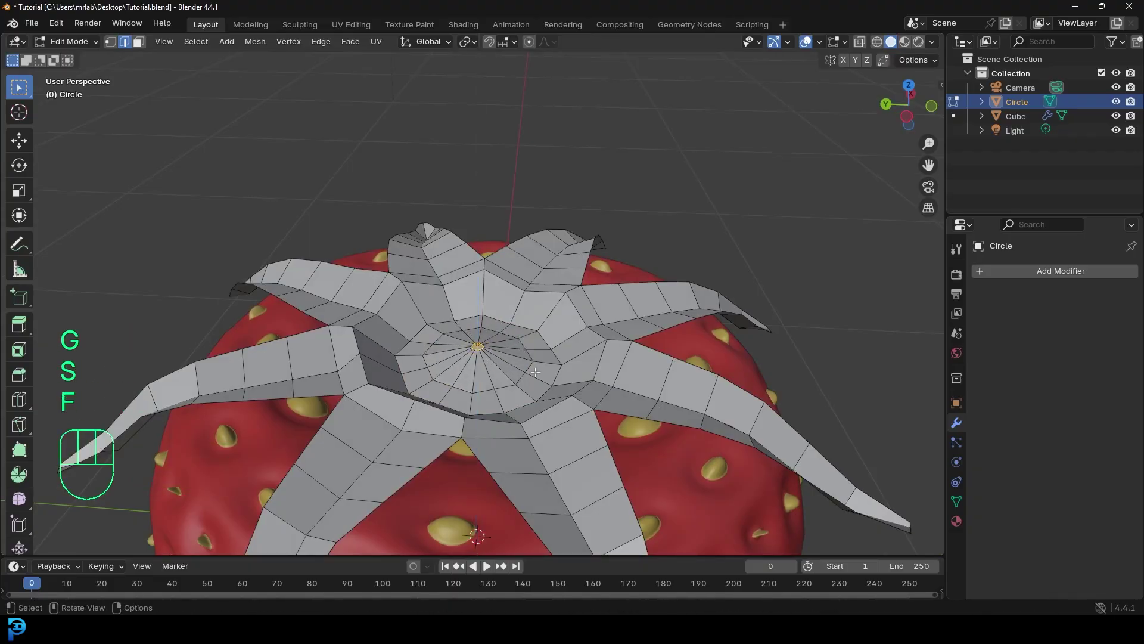
# Extrude the entire leaf mesh in place and offset the new layer with Shrink/Fatten to give the leaves thickness
pyautogui.scroll(-6, 493, 362)
pyautogui.moveTo(493, 361); pyautogui.dragTo(566, 379, button='middle')
pyautogui.press('a')
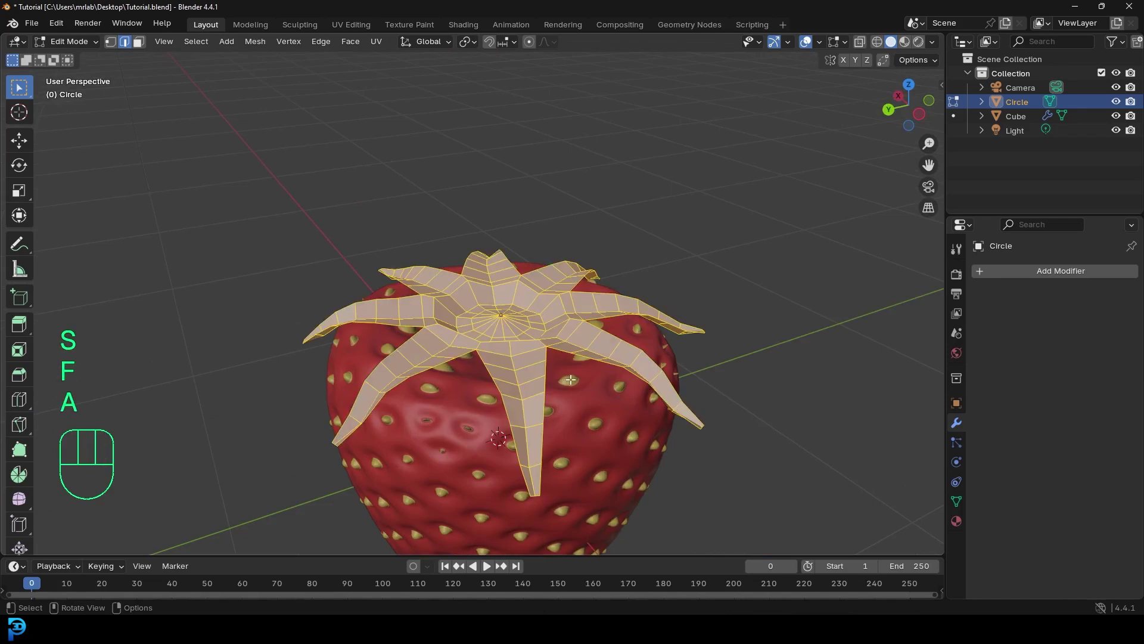
pyautogui.press('e')
pyautogui.rightClick(616, 423)
pyautogui.moveTo(616, 423); pyautogui.dragTo(695, 407, button='middle')
pyautogui.hotkey('alt', 's')
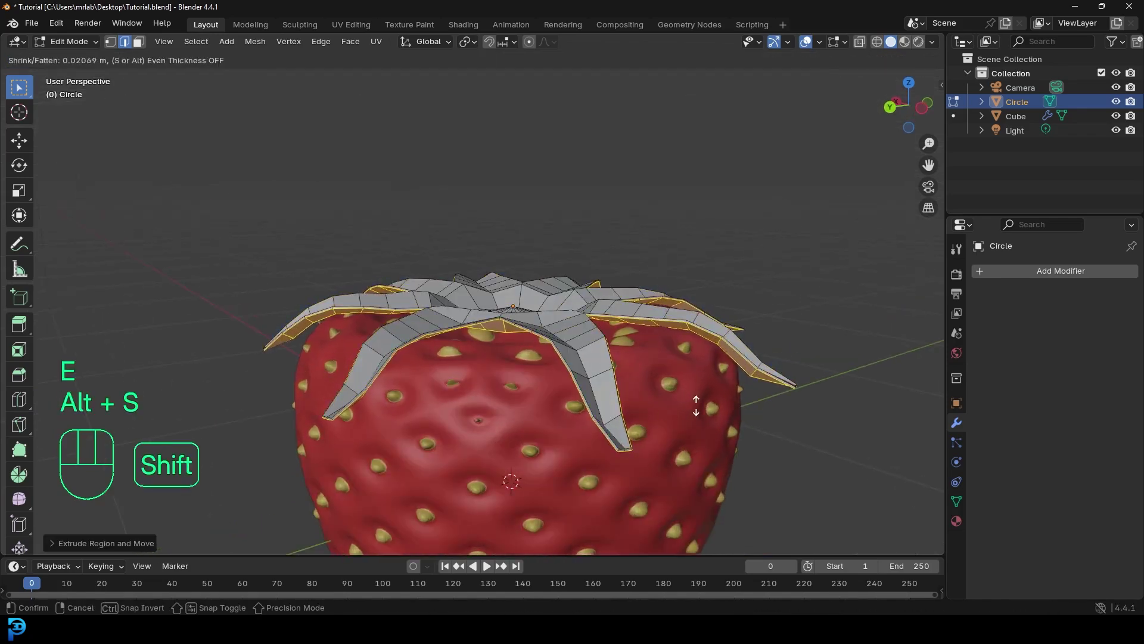
pyautogui.click(699, 370)
# Recalculate the whole leaf mesh's normals to the outside and shade the leaf object smooth in Object Mode
pyautogui.moveTo(699, 370); pyautogui.dragTo(625, 360, button='middle')
pyautogui.press('a')
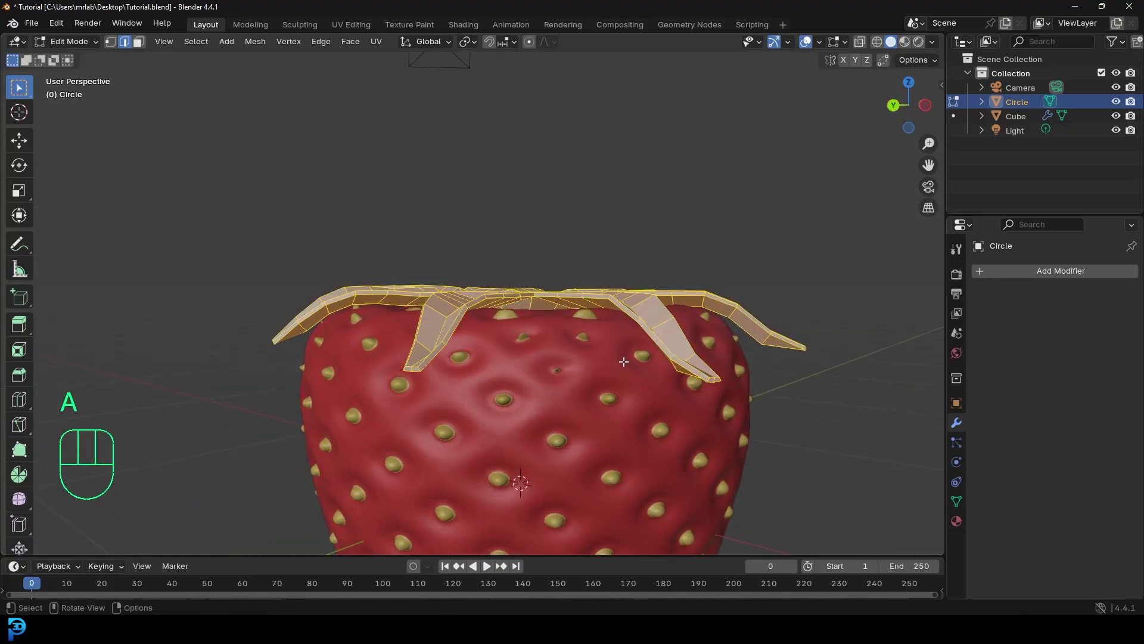
pyautogui.hotkey('alt', 'n')
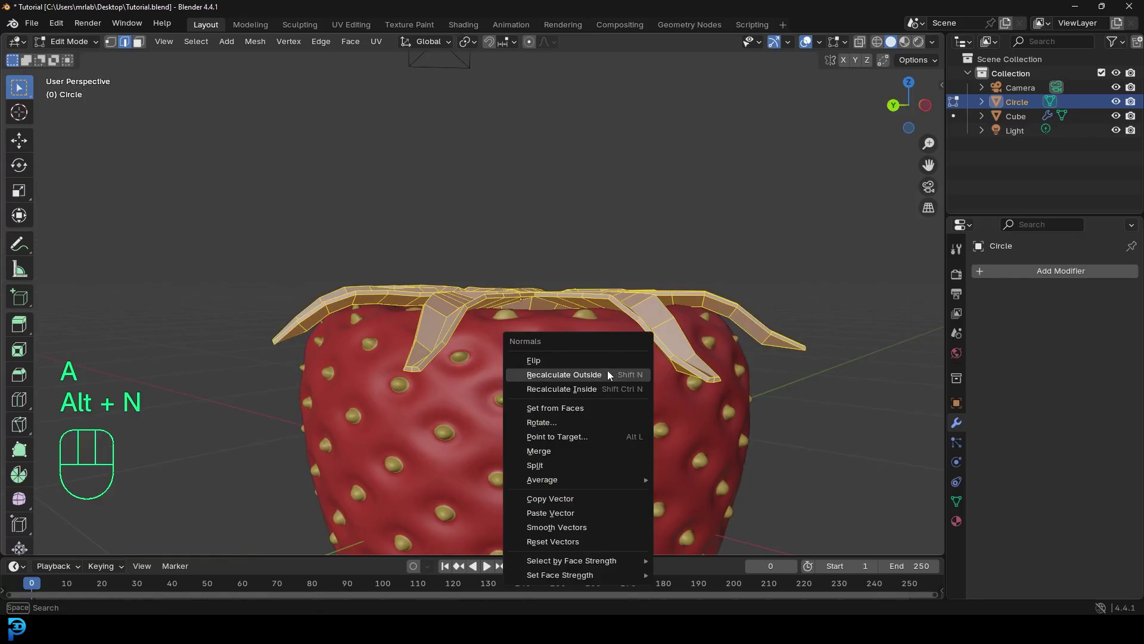
pyautogui.click(606, 370)
pyautogui.moveTo(607, 370); pyautogui.dragTo(552, 328, button='middle')
pyautogui.press('Tab')
pyautogui.rightClick(547, 259)
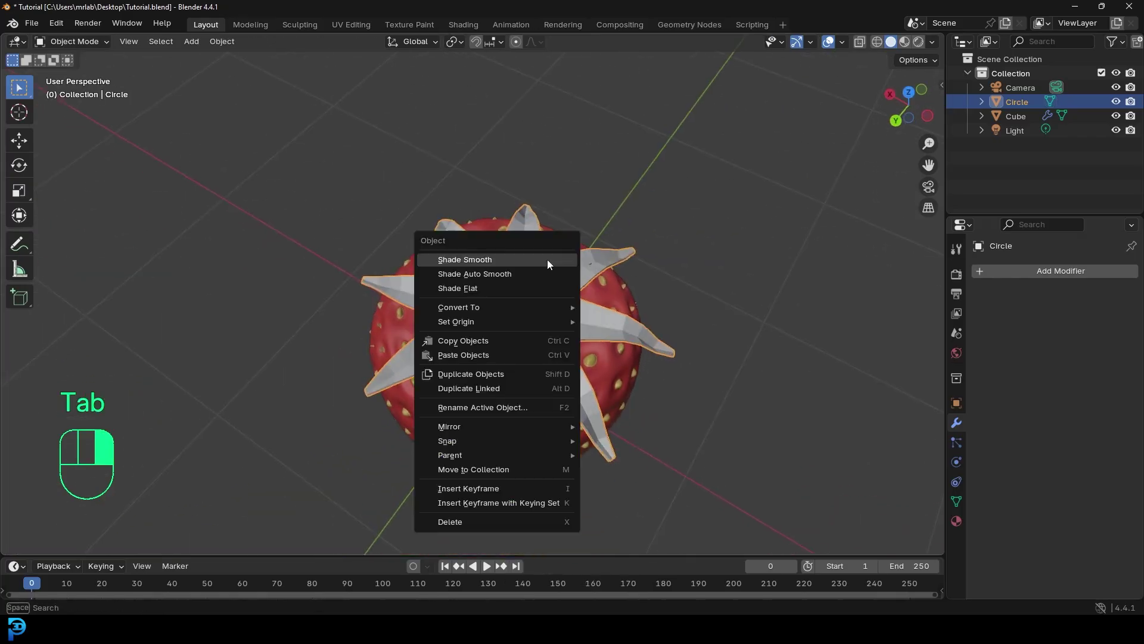
pyautogui.click(493, 261)
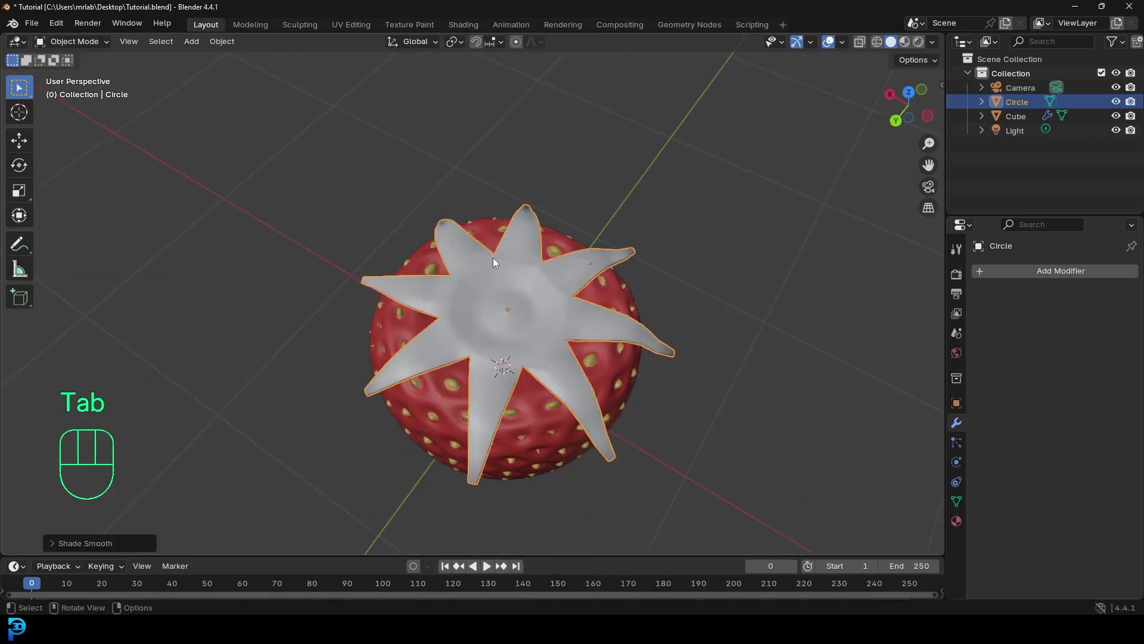
# Create a new material named leaf on the leaf object and give it a green viewport display colour
pyautogui.click(957, 521)
pyautogui.click(1059, 326)
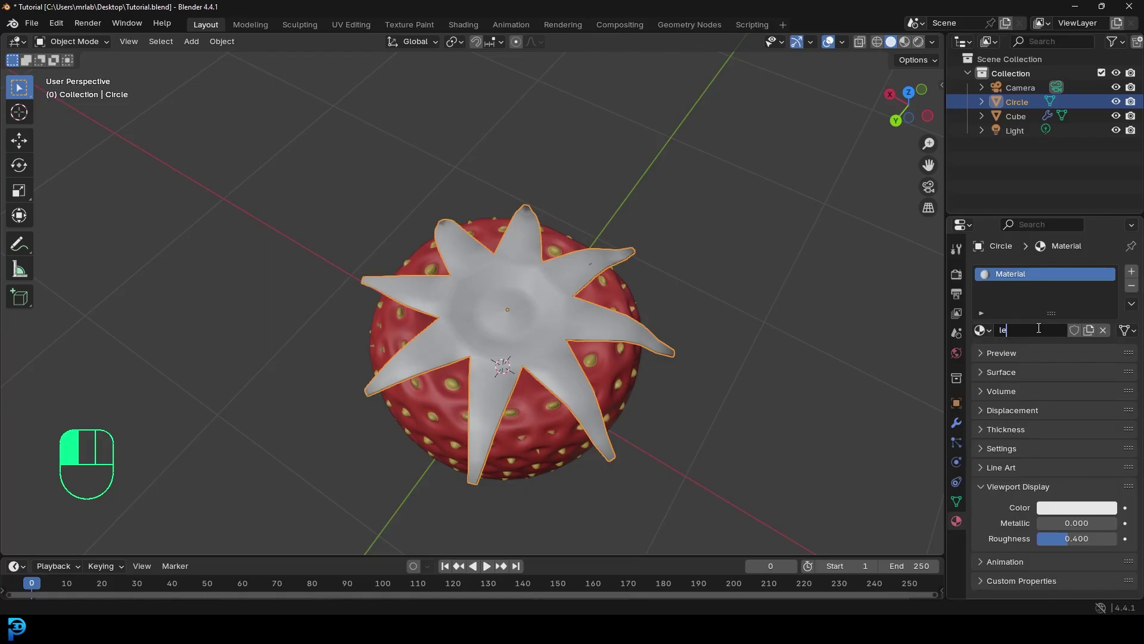
pyautogui.write('af')
pyautogui.press('Return')
pyautogui.click(1078, 508)
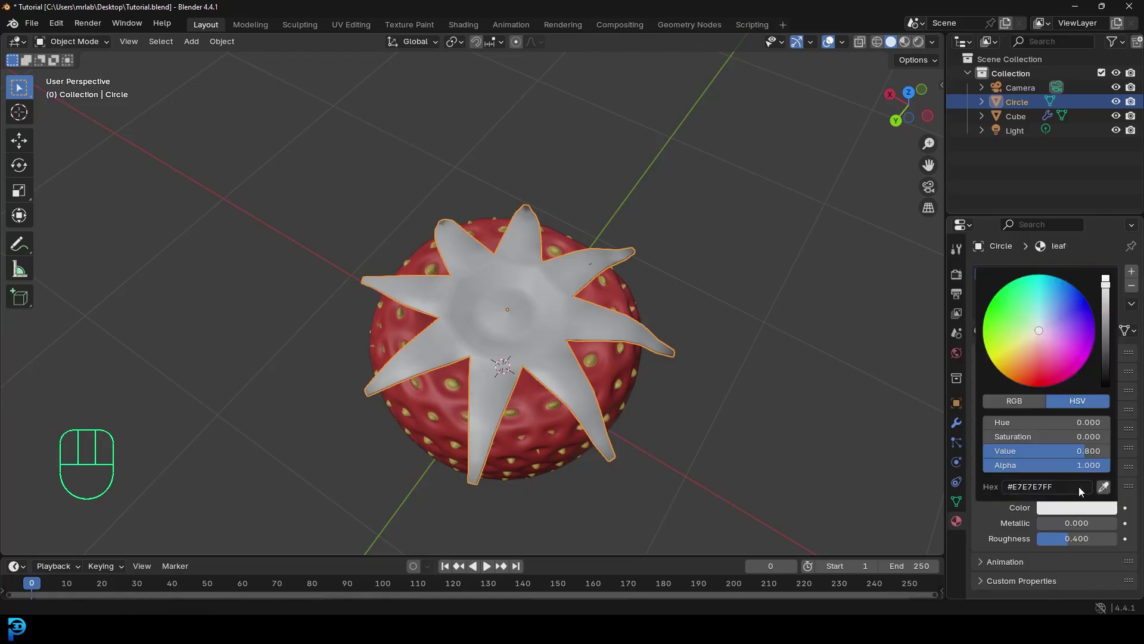
pyautogui.moveTo(998, 321); pyautogui.dragTo(1020, 316)
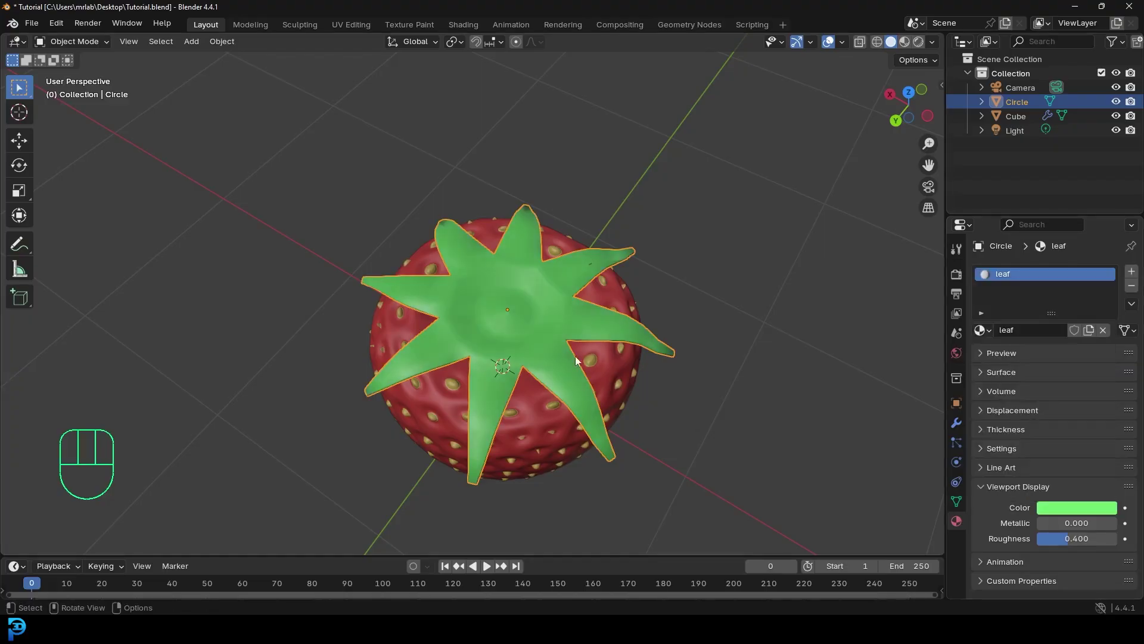
# Add a Subdivision Surface modifier to the leaf object and deselect everything
pyautogui.click(958, 423)
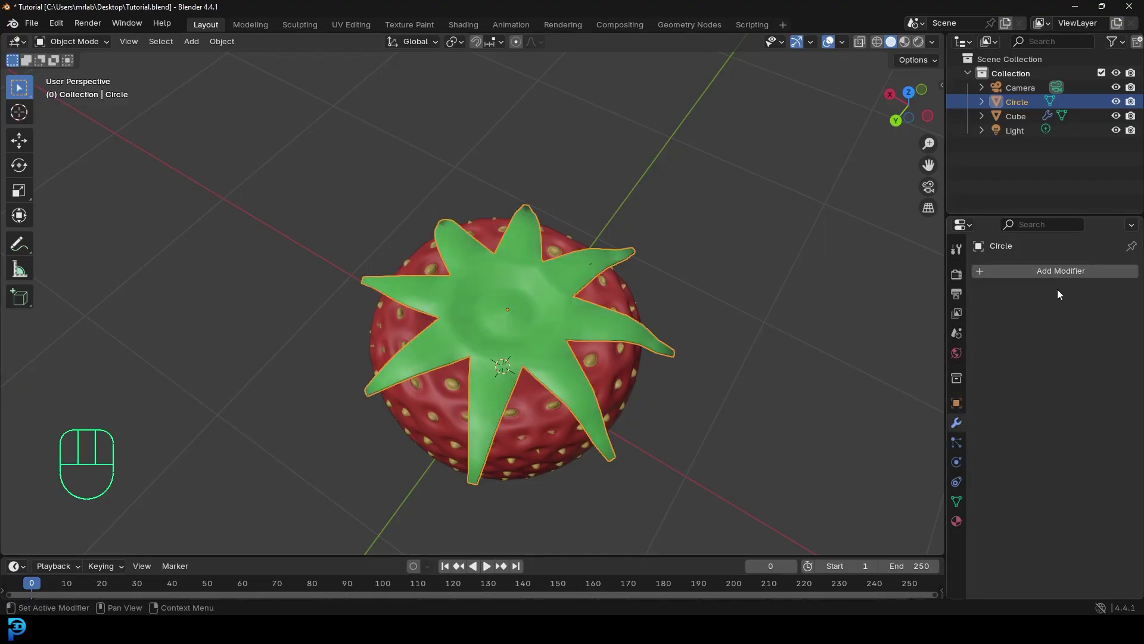
pyautogui.click(1058, 273)
pyautogui.click(1035, 270)
pyautogui.write('sub')
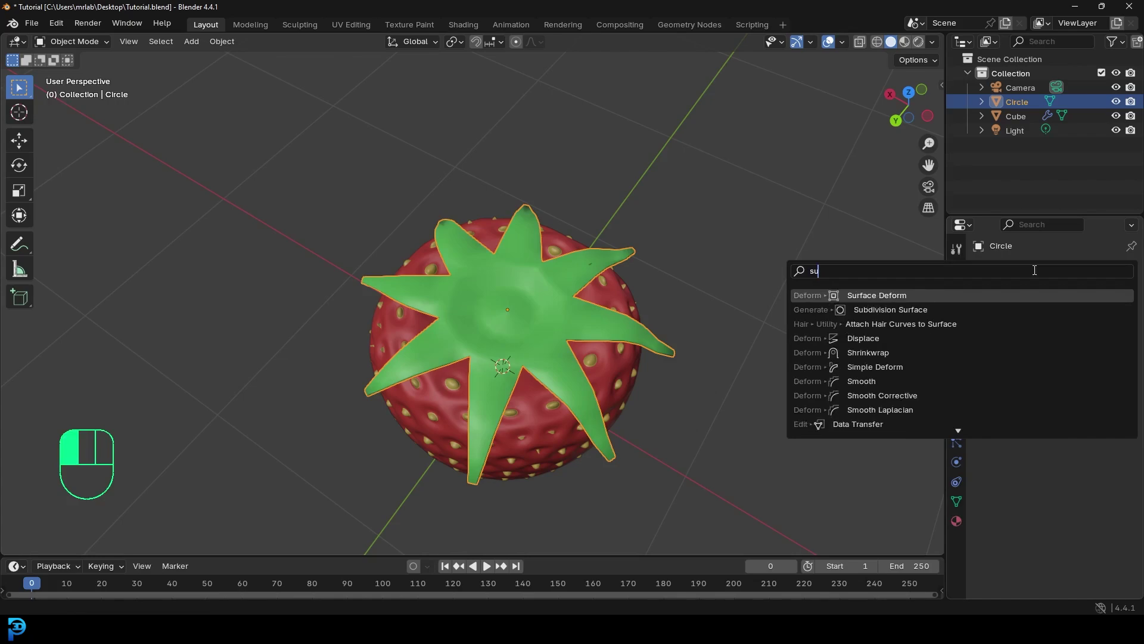
pyautogui.click(906, 296)
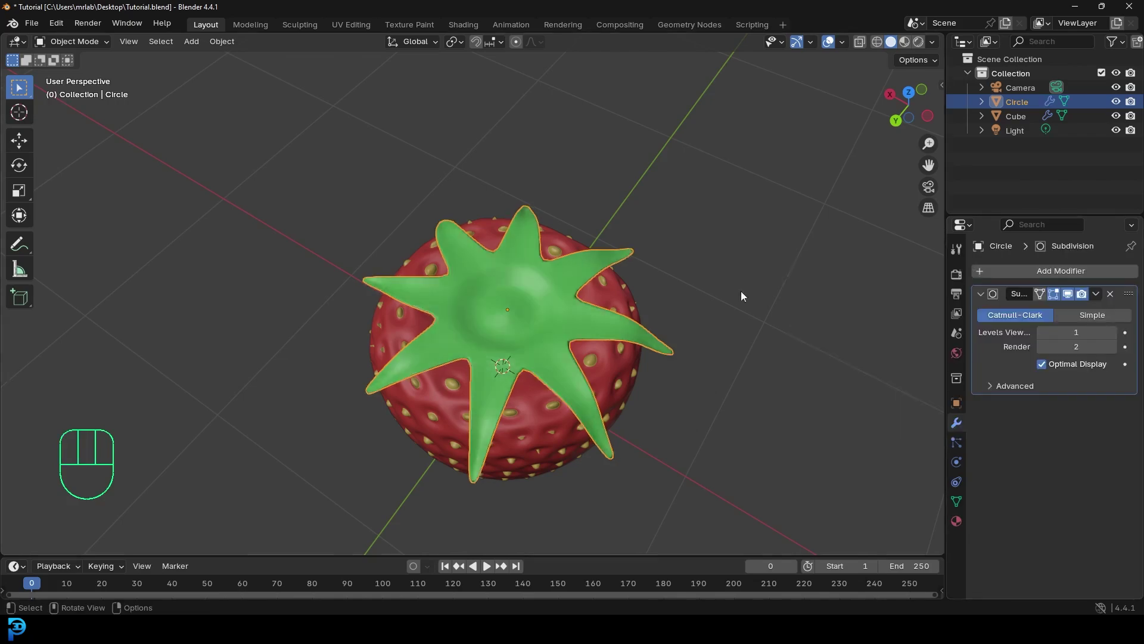
pyautogui.scroll(-3, 612, 297)
pyautogui.hotkey('alt', 'a')
pyautogui.moveTo(613, 297); pyautogui.dragTo(563, 291, button='middle')
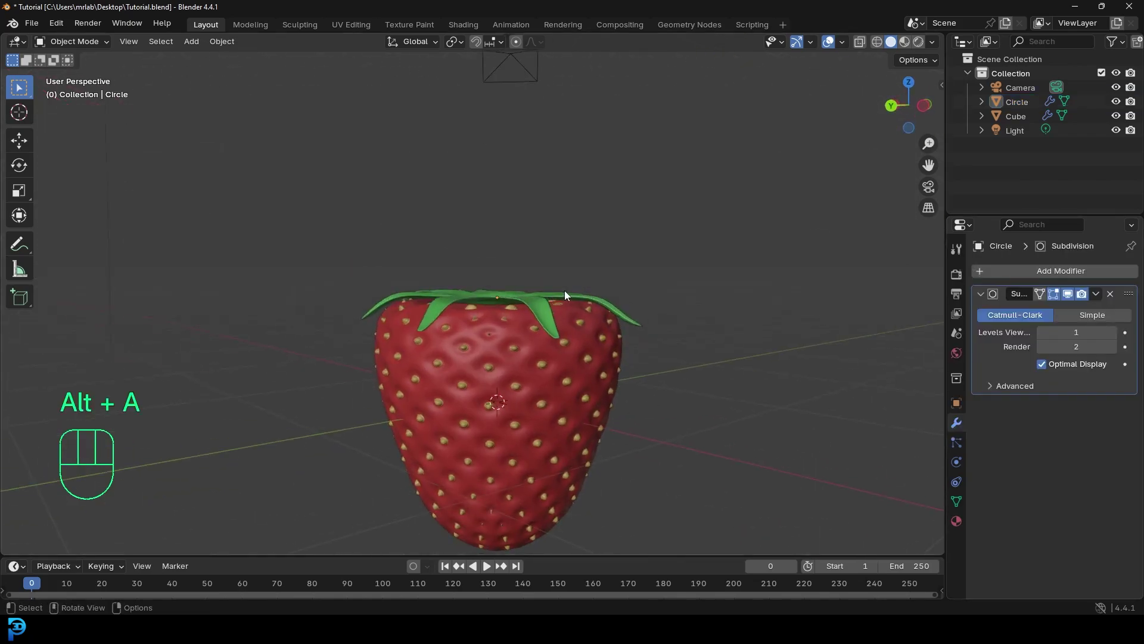
# In front view, thicken the whole leaf mesh slightly with Shrink/Fatten in Edit Mode
pyautogui.press('KP_1')
pyautogui.scroll(3, 564, 291)
pyautogui.press('Tab')
pyautogui.keyDown('shift'); pyautogui.moveTo(513, 326); pyautogui.dragTo(565, 340, button='middle'); pyautogui.keyUp('shift')
pyautogui.scroll(2, 682, 405)
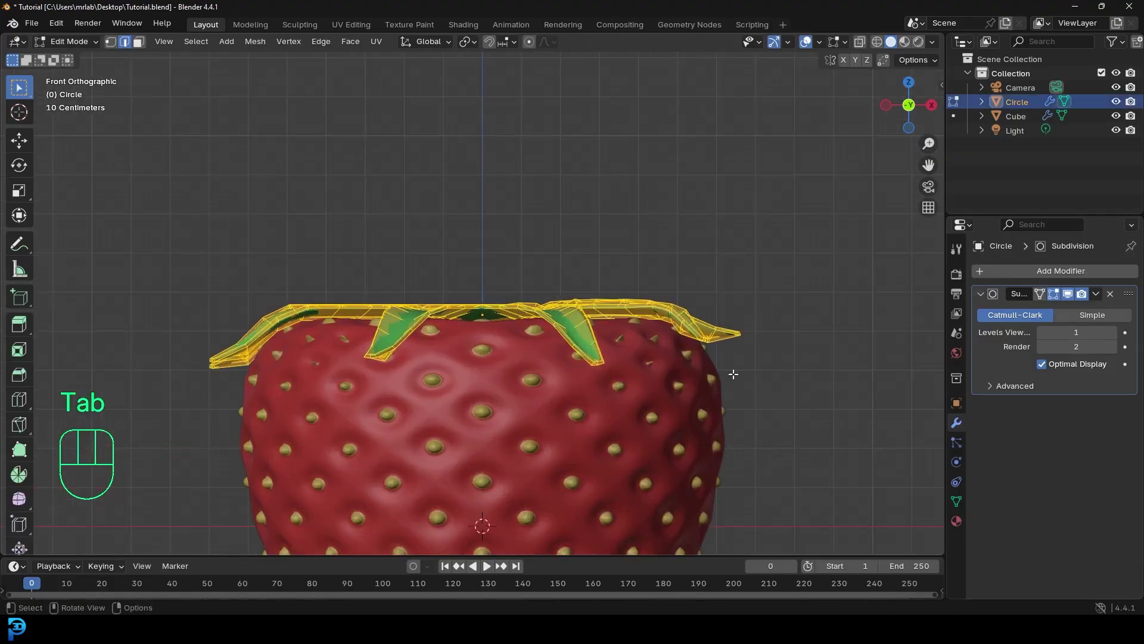
pyautogui.hotkey('alt', 's')
pyautogui.click(615, 219)
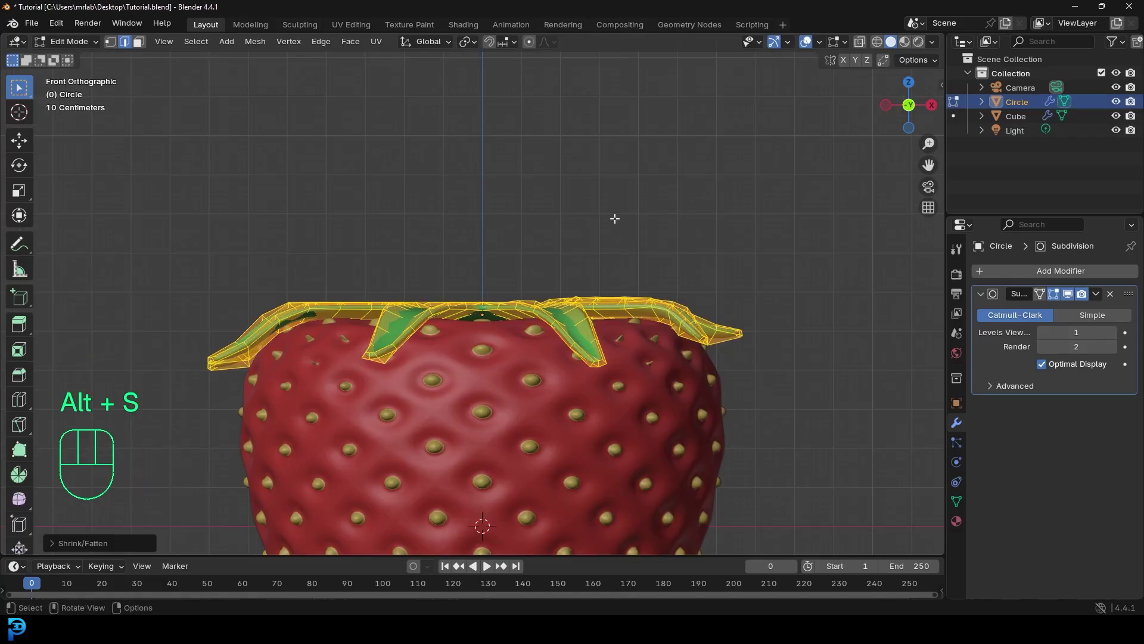
# Lower the leaf mesh slightly along Z onto the strawberry's top and return to Object Mode
pyautogui.press('g')
pyautogui.press('z')
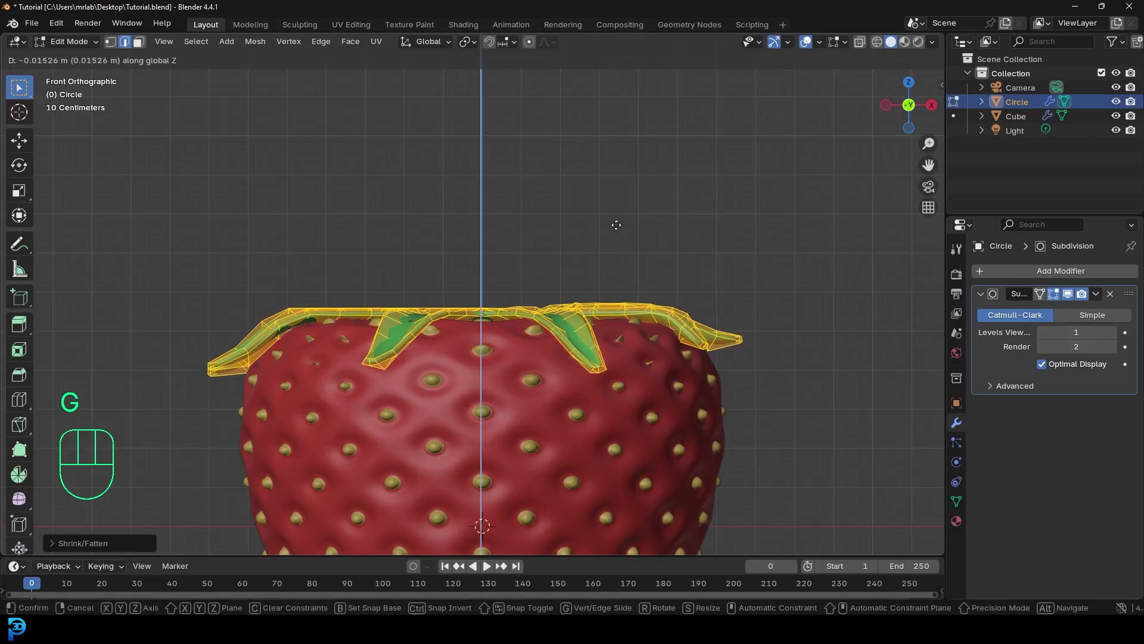
pyautogui.click(616, 222)
pyautogui.press('Tab')
pyautogui.moveTo(448, 218); pyautogui.dragTo(600, 234, button='middle')
pyautogui.scroll(-3, 478, 312)
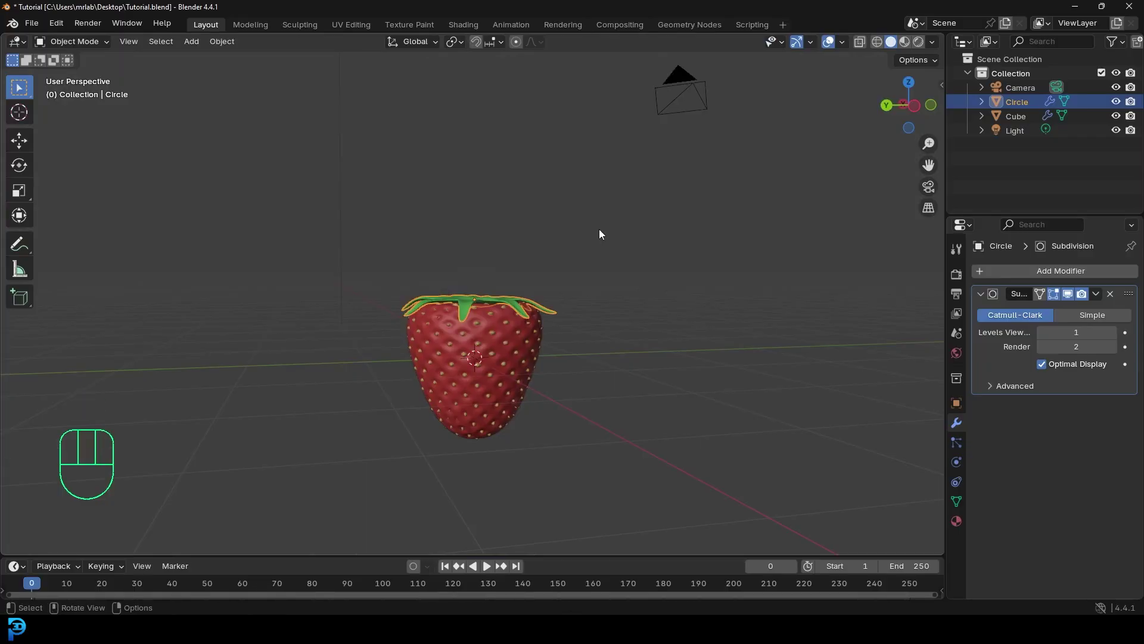
# In front view, scale the leaf object up slightly so the leaves extend farther past the strawberry's sides
pyautogui.press('KP_1')
pyautogui.scroll(3, 475, 220)
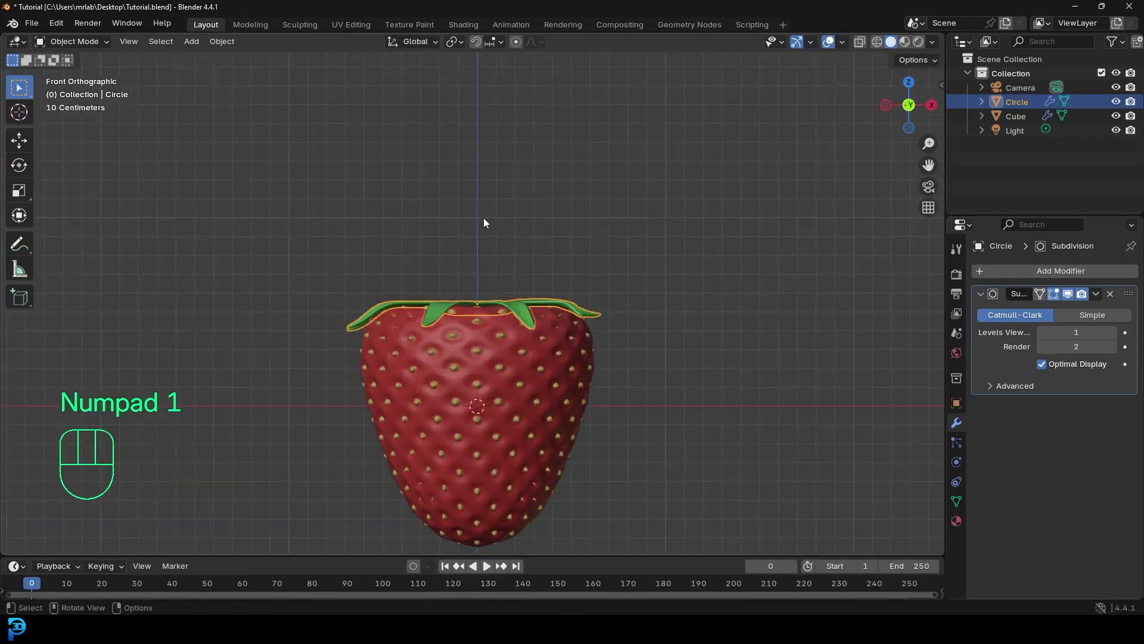
pyautogui.press('s')
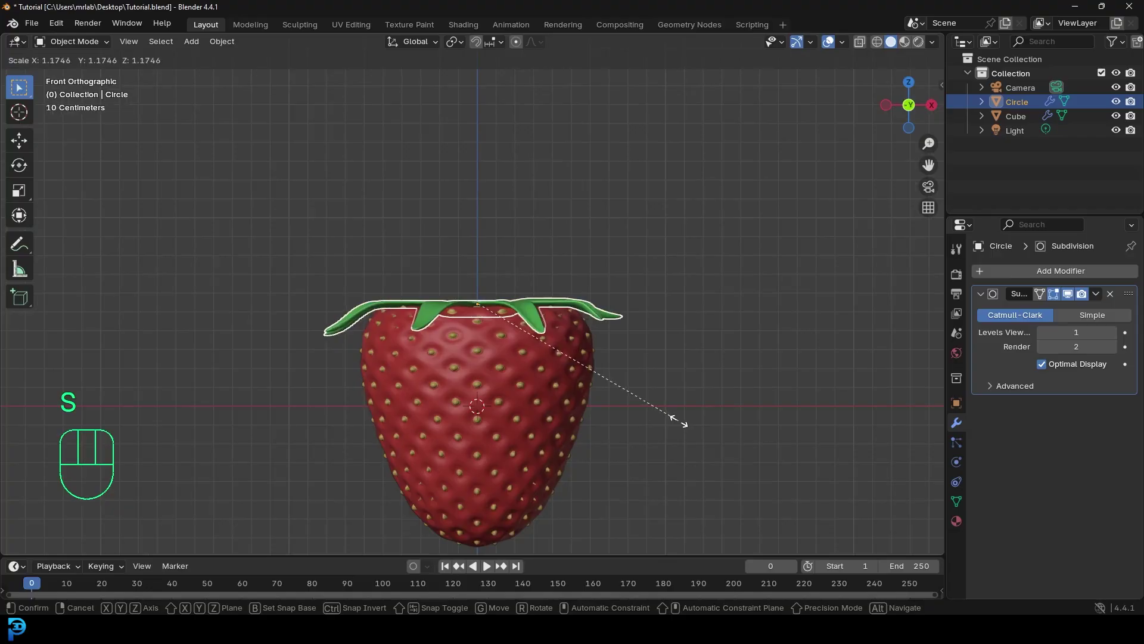
pyautogui.click(670, 414)
pyautogui.hotkey('alt', 'a')
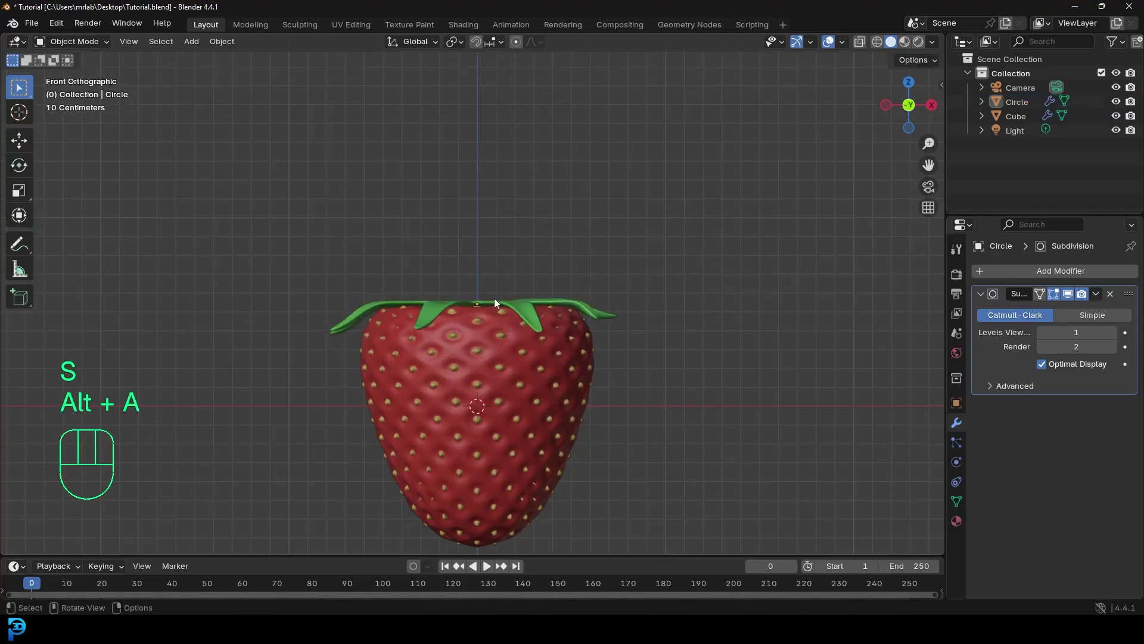
# Add a cube-shaped empty at the world origin around the strawberry
pyautogui.scroll(-4, 487, 290)
pyautogui.scroll(-3, 483, 256)
pyautogui.scroll(1, 474, 260)
pyautogui.scroll(2, 473, 263)
pyautogui.hotkey('shift', 'a')
pyautogui.moveTo(476, 394)
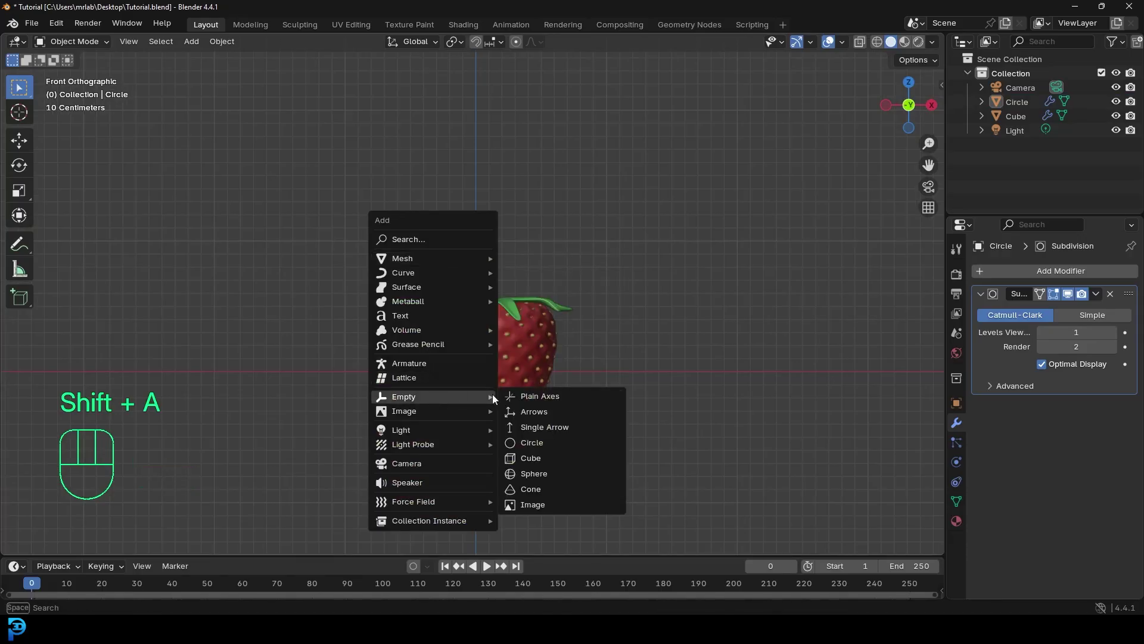
pyautogui.click(532, 457)
# Parent the strawberry body and leaves to the cube empty with Object (Keep Transform), then select only the empty
pyautogui.click(524, 305)
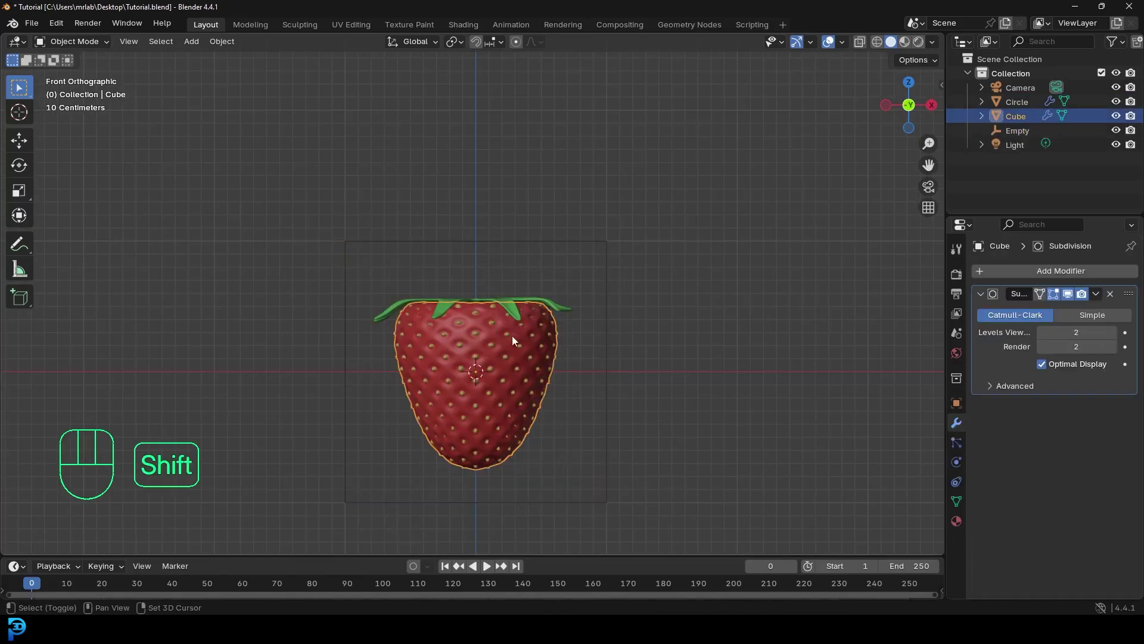
pyautogui.keyDown('shift'); pyautogui.click(513, 297); pyautogui.keyUp('shift')
pyautogui.keyDown('shift'); pyautogui.click(545, 239); pyautogui.keyUp('shift')
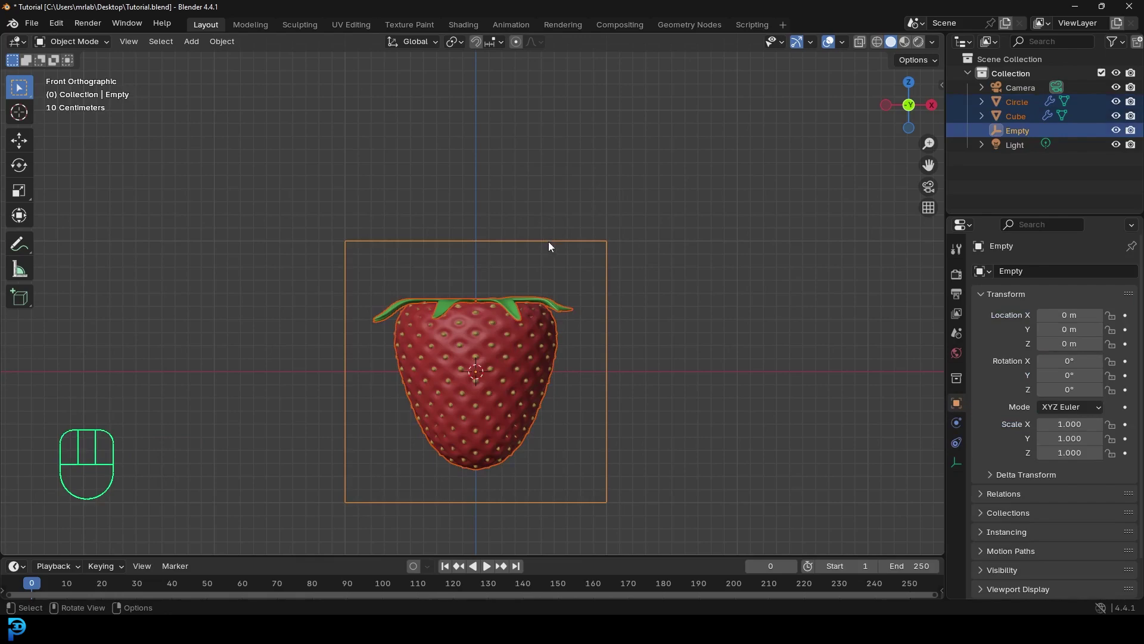
pyautogui.moveTo(569, 426); pyautogui.dragTo(474, 280)
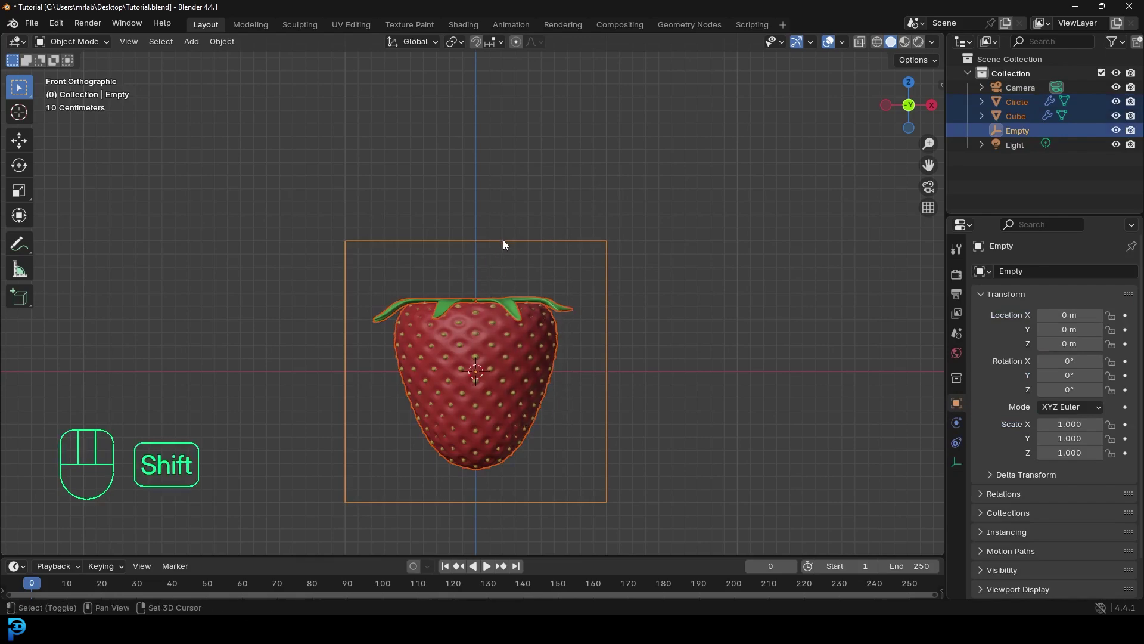
pyautogui.keyDown('shift'); pyautogui.click(518, 242); pyautogui.keyUp('shift')
pyautogui.keyDown('shift'); pyautogui.click(512, 241); pyautogui.keyUp('shift')
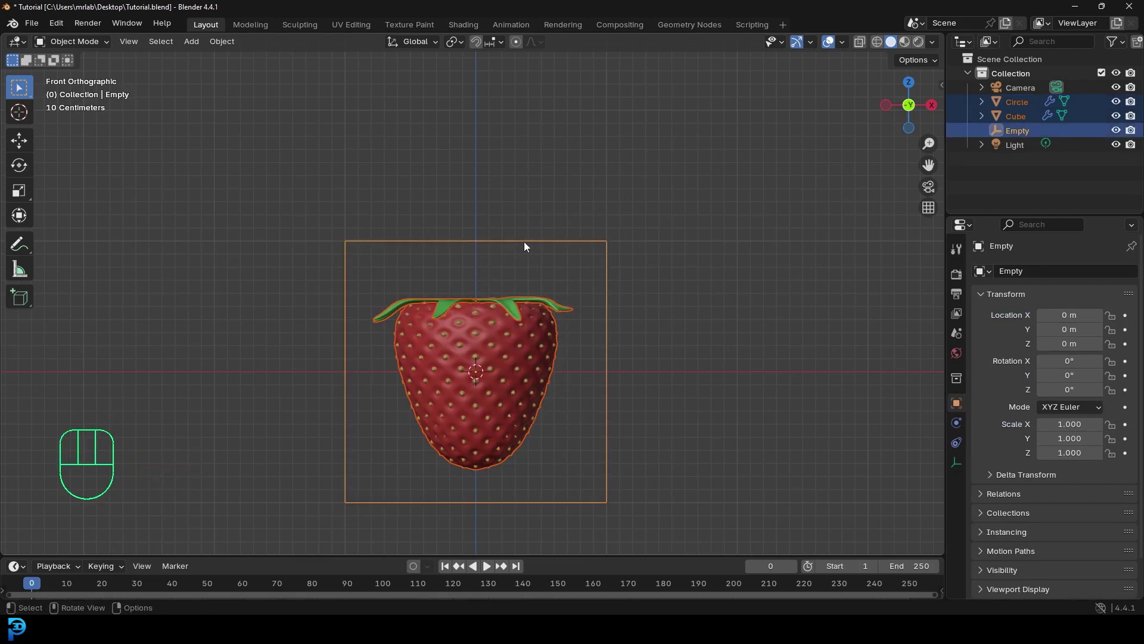
pyautogui.hotkey('ctrl', 'p')
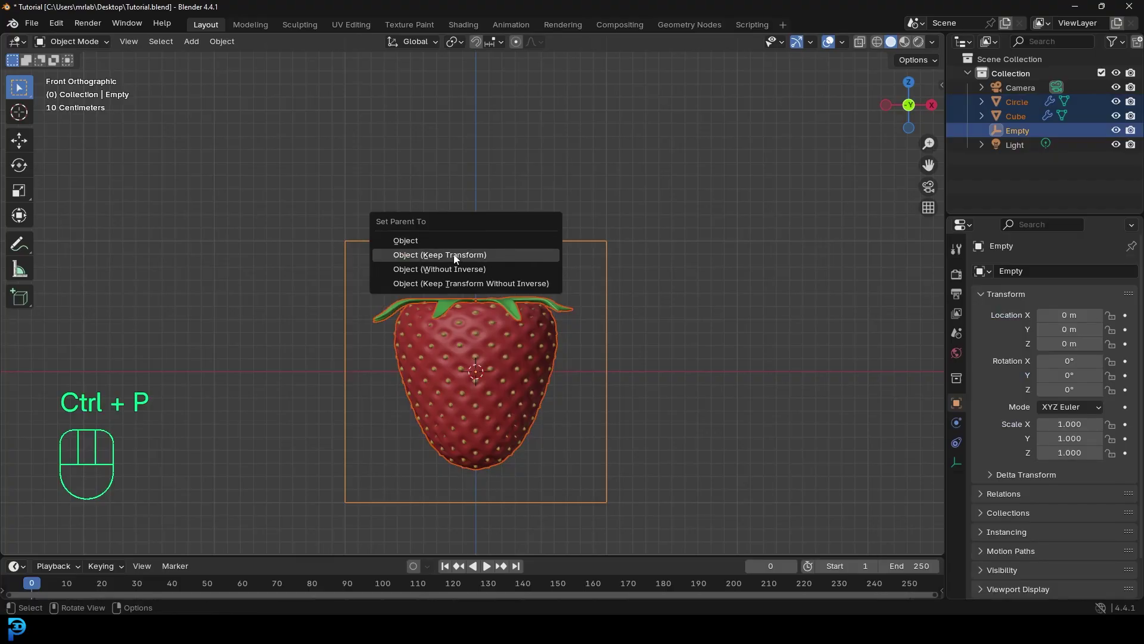
pyautogui.click(455, 257)
pyautogui.click(517, 242)
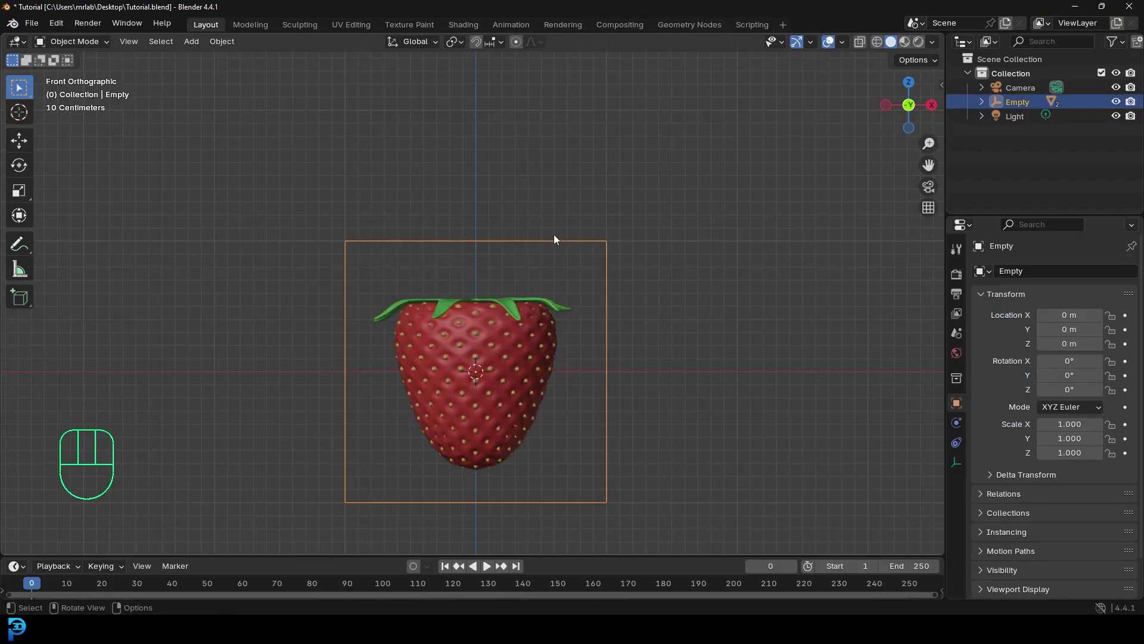
# Tilt the parent empty freely to about 20° X, 5° Y and 12° Z so the leafy top faces forward, then save the file
pyautogui.press('r')
pyautogui.press('r')
pyautogui.click(651, 255)
pyautogui.press('r')
pyautogui.press('r')
pyautogui.click(666, 271)
pyautogui.keyDown('shift'); pyautogui.moveTo(574, 344); pyautogui.dragTo(581, 258, button='middle'); pyautogui.keyUp('shift')
pyautogui.hotkey('ctrl', 's')
pyautogui.hotkey('ctrl', 's')
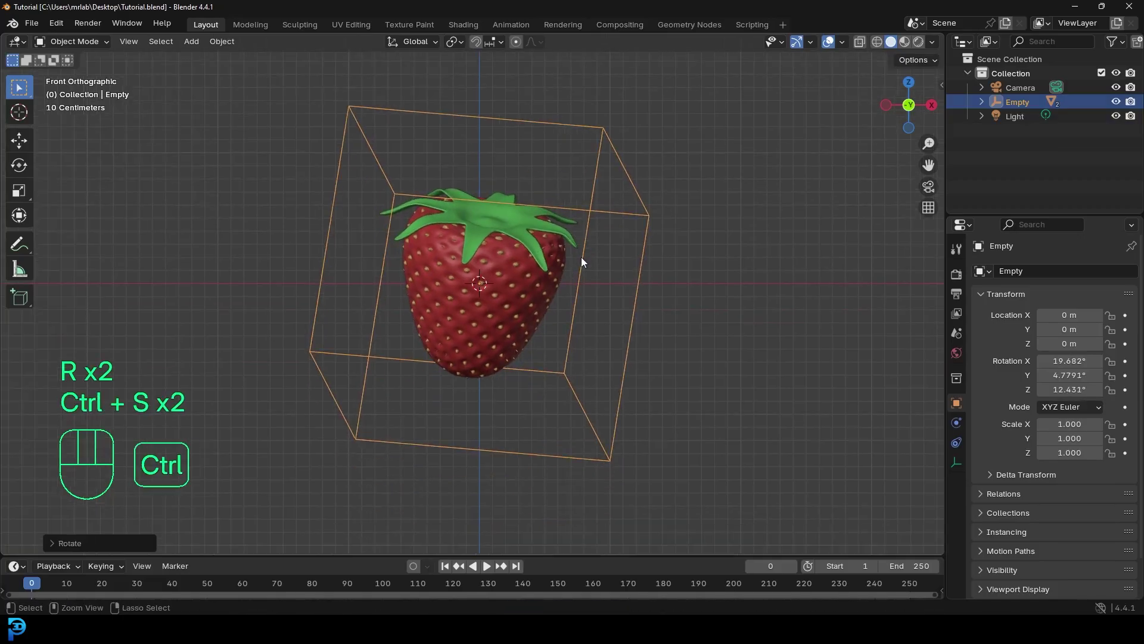
# Add a new camera and move it back along negative Y, well in front of the strawberry
pyautogui.hotkey('shift', 'a')
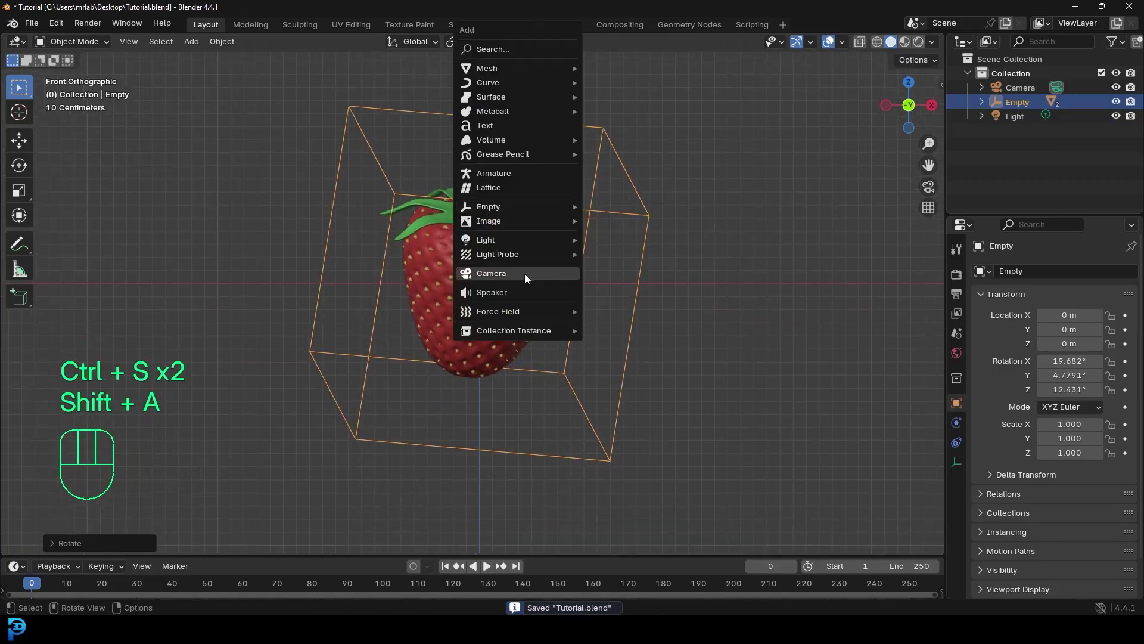
pyautogui.click(524, 274)
pyautogui.moveTo(629, 252); pyautogui.dragTo(502, 303, button='middle')
pyautogui.scroll(-3, 501, 303)
pyautogui.press('g')
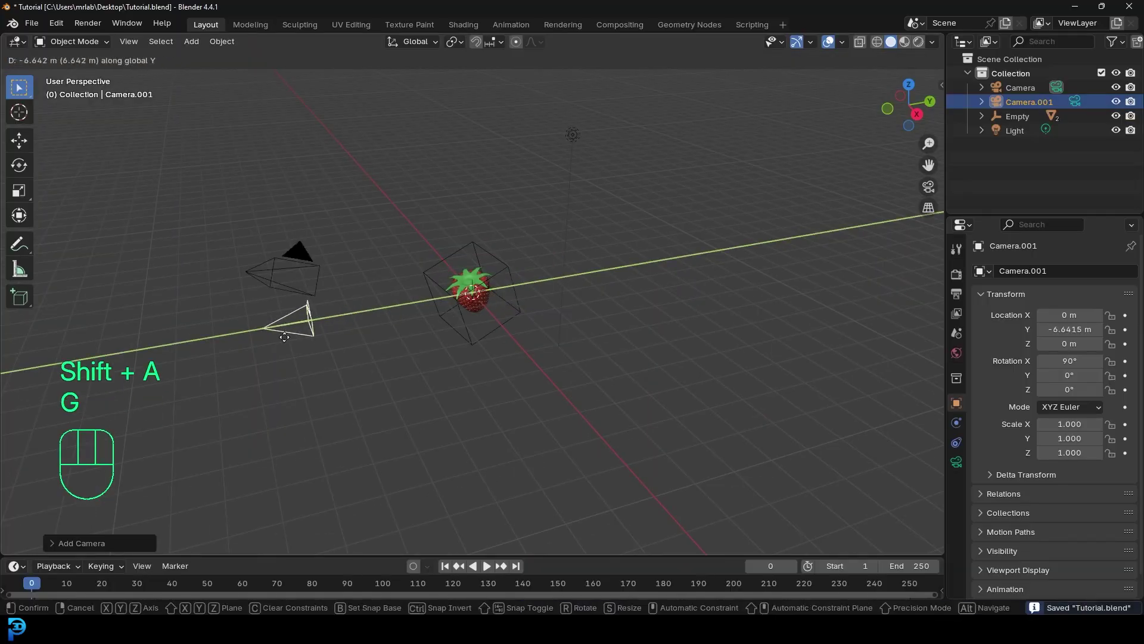
pyautogui.click(222, 348)
# Delete the original default camera and the default light from the scene
pyautogui.click(262, 277)
pyautogui.press('x')
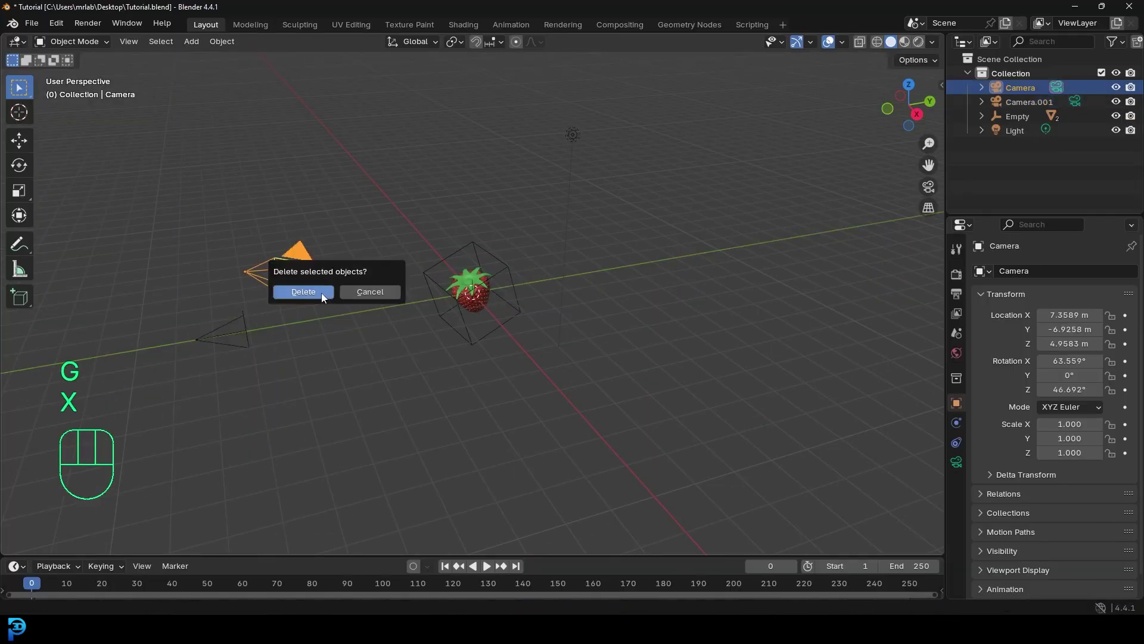
pyautogui.click(321, 292)
pyautogui.press('x')
pyautogui.press('x')
pyautogui.moveTo(585, 196); pyautogui.dragTo(429, 287, button='middle')
# Look through the new camera and move it along its local Z closer to the strawberry, to about -5.09 m on Y
pyautogui.press('KP_0')
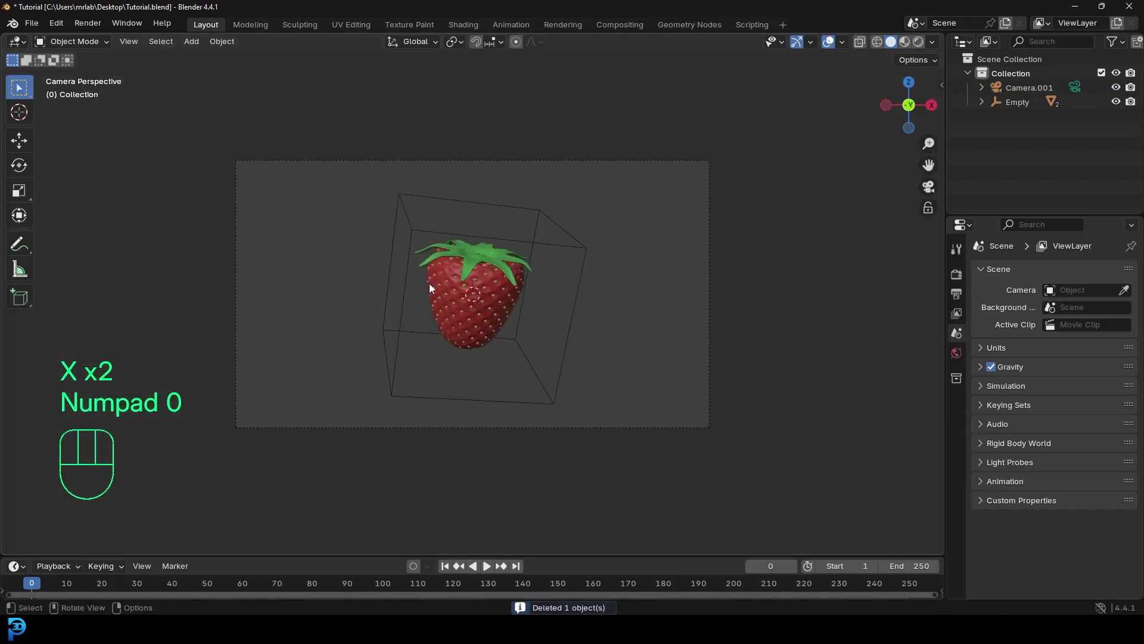
pyautogui.click(538, 160)
pyautogui.press('g')
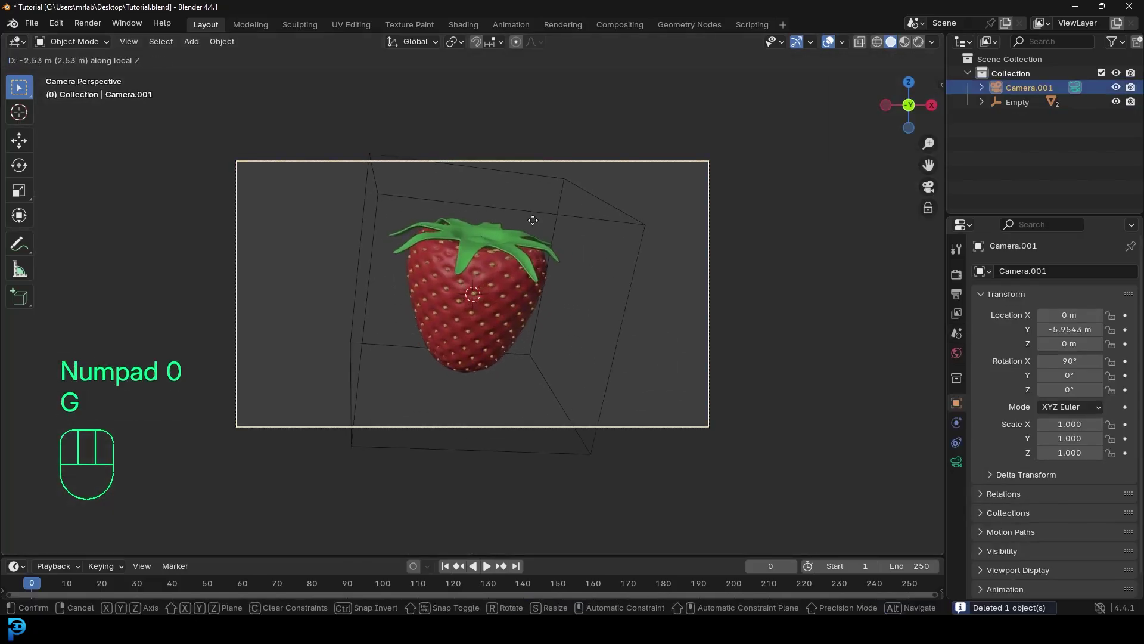
pyautogui.click(535, 207)
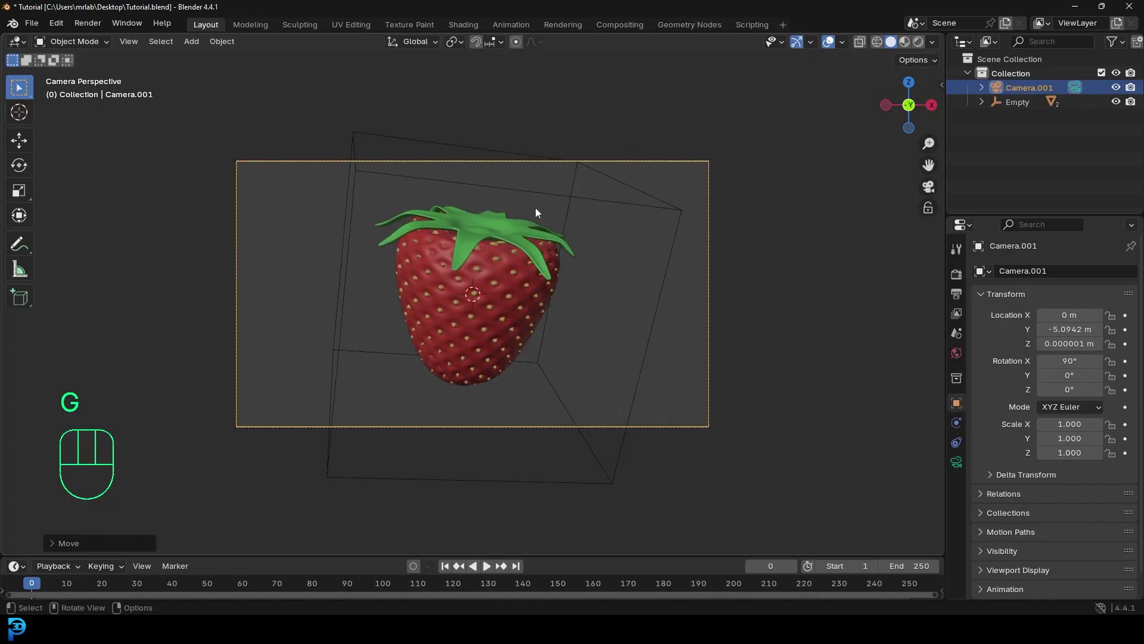
# Set the render engine to Cycles with GPU Compute as the device
pyautogui.click(955, 276)
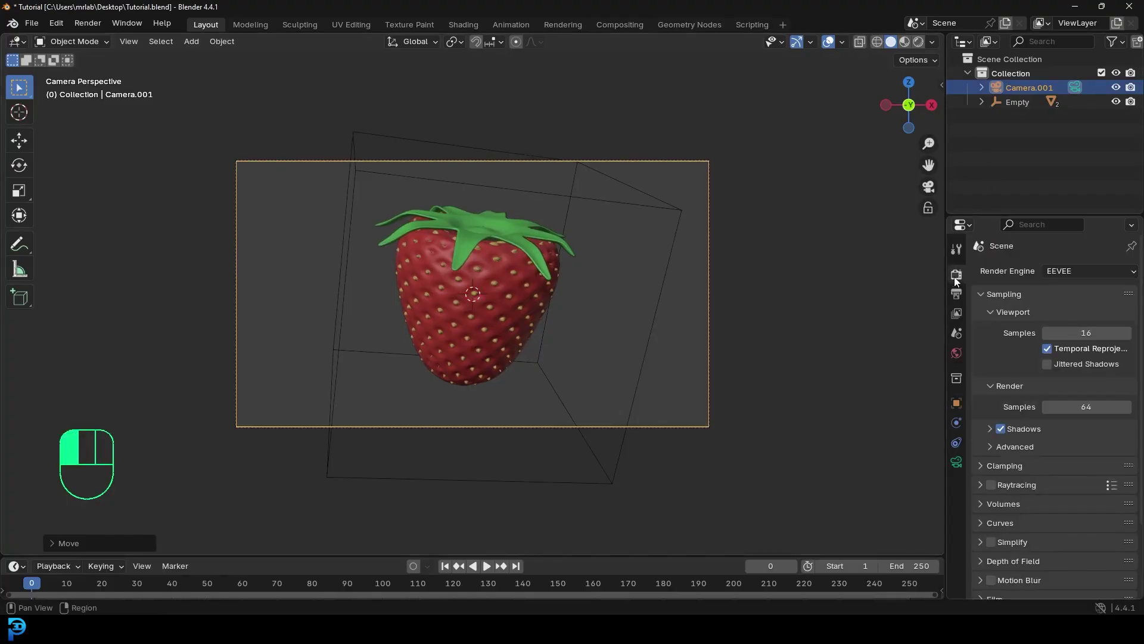
pyautogui.click(1058, 271)
pyautogui.click(1068, 323)
pyautogui.click(1063, 306)
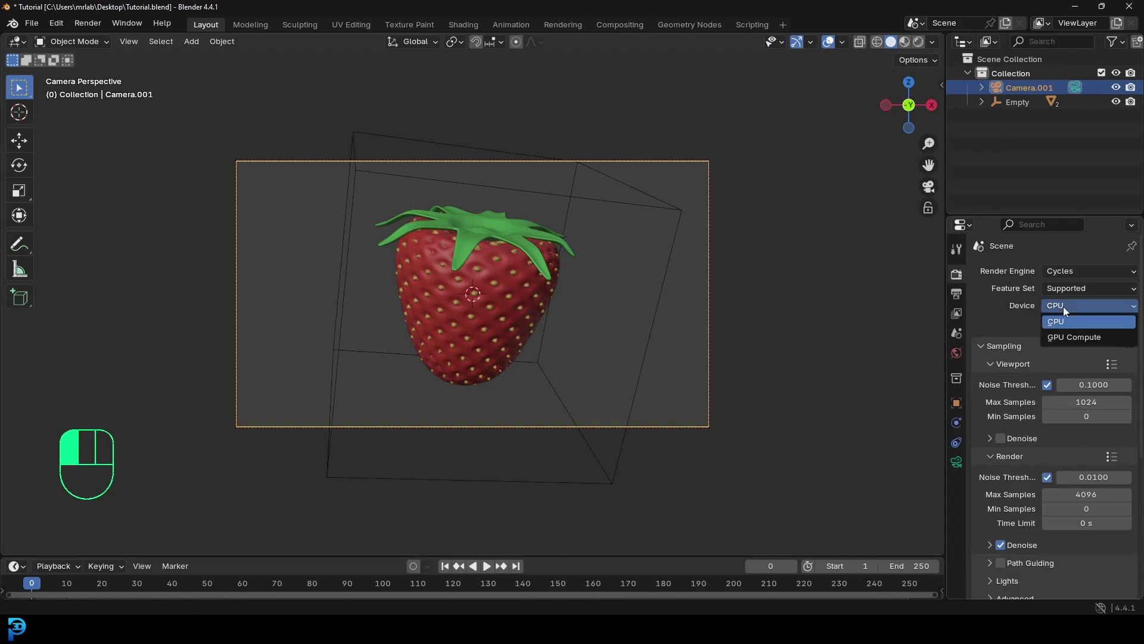
pyautogui.click(1069, 338)
pyautogui.scroll(-1, 1061, 331)
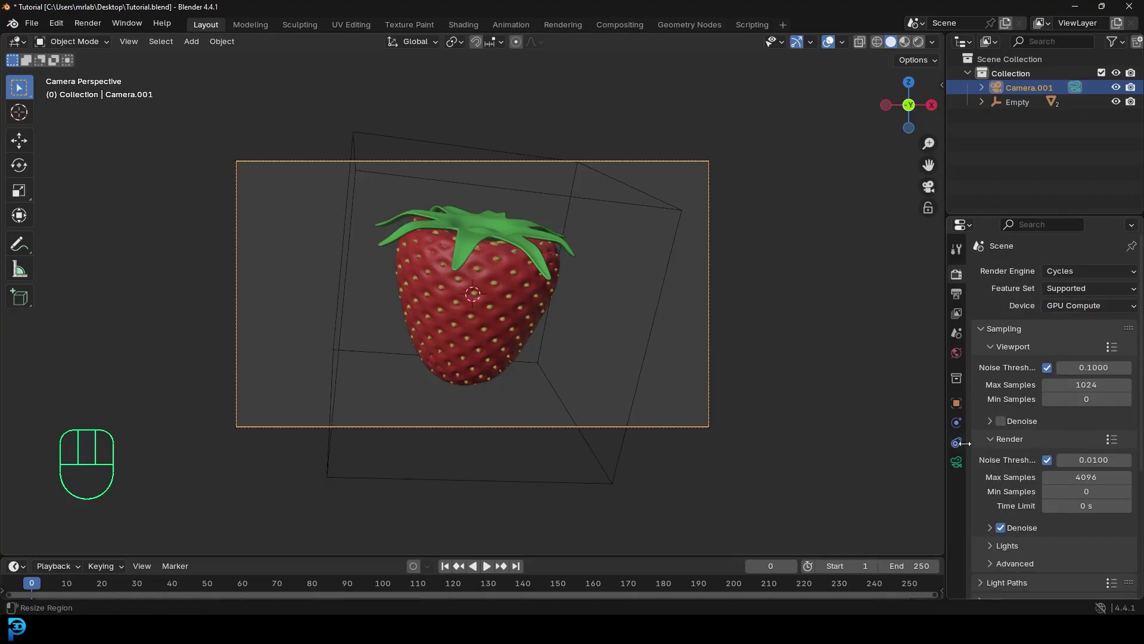
# Set the render Max Samples to 45 and save the file
pyautogui.click(1086, 476)
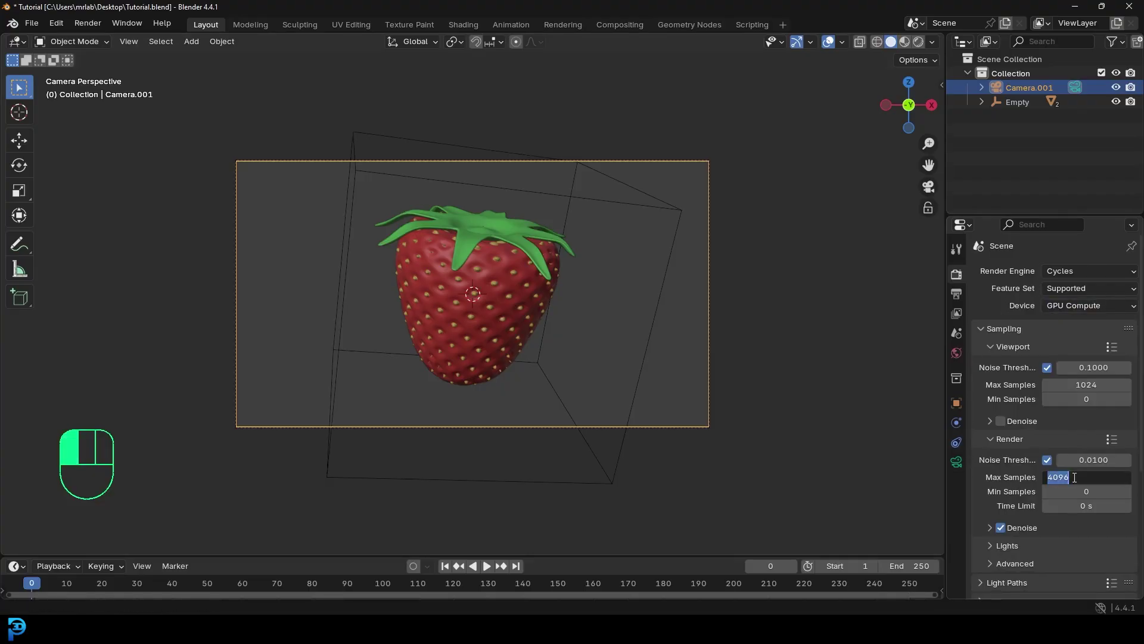
pyautogui.press('Return')
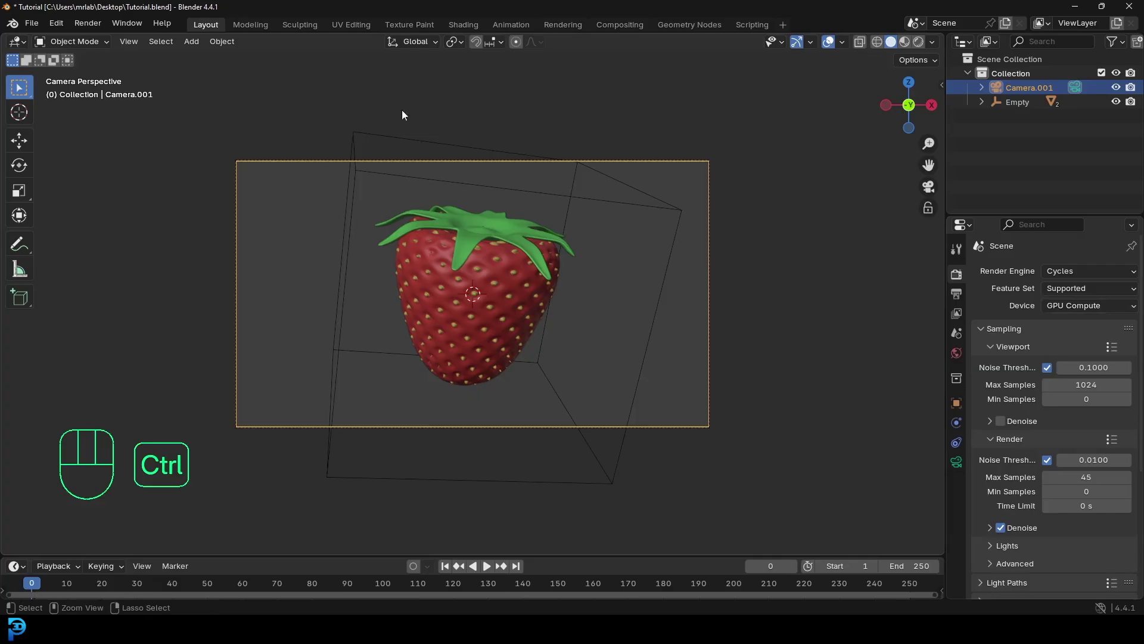
pyautogui.hotkey('ctrl', 's')
pyautogui.hotkey('ctrl', 's')
# Add an area light and raise it along Z above the strawberry
pyautogui.keyDown('shift'); pyautogui.moveTo(502, 242); pyautogui.dragTo(544, 260, button='middle'); pyautogui.keyUp('shift')
pyautogui.hotkey('shift', 'a')
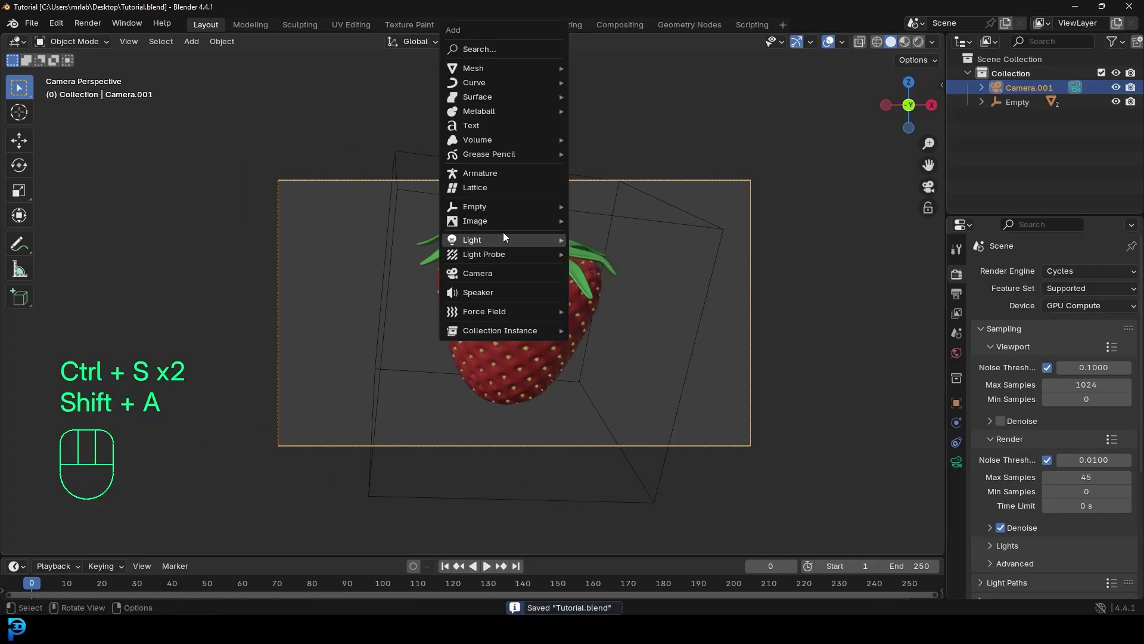
pyautogui.moveTo(506, 239)
pyautogui.click(609, 284)
pyautogui.scroll(-3, 577, 349)
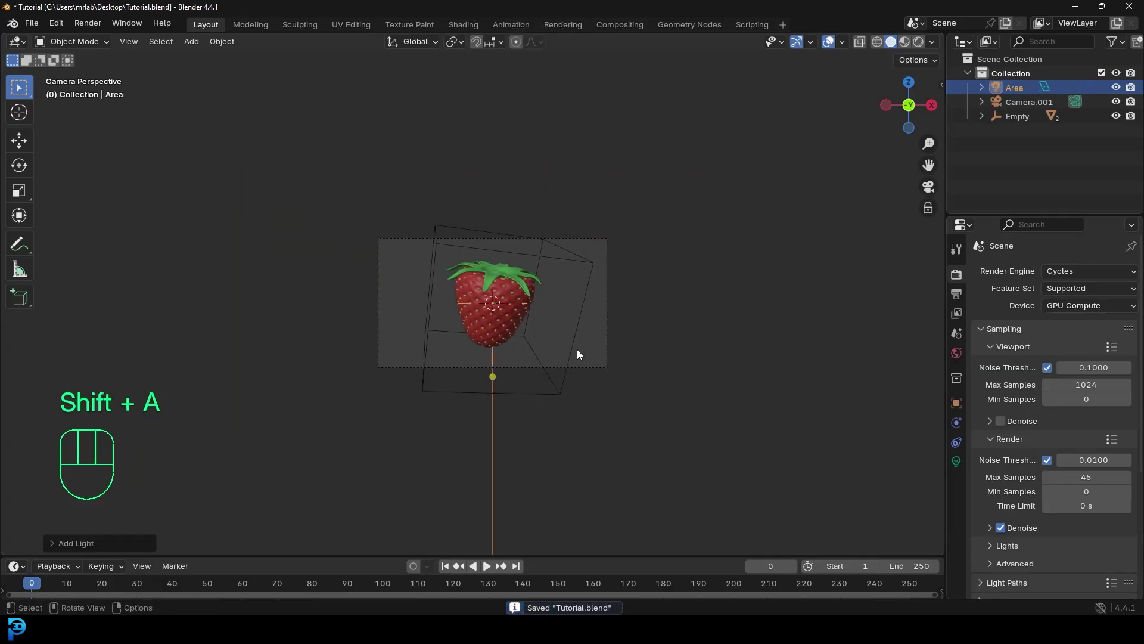
pyautogui.press('g')
pyautogui.press('z')
pyautogui.click(589, 236)
# Set the area light's power to 70 W and its size to about 2.12 m
pyautogui.click(956, 462)
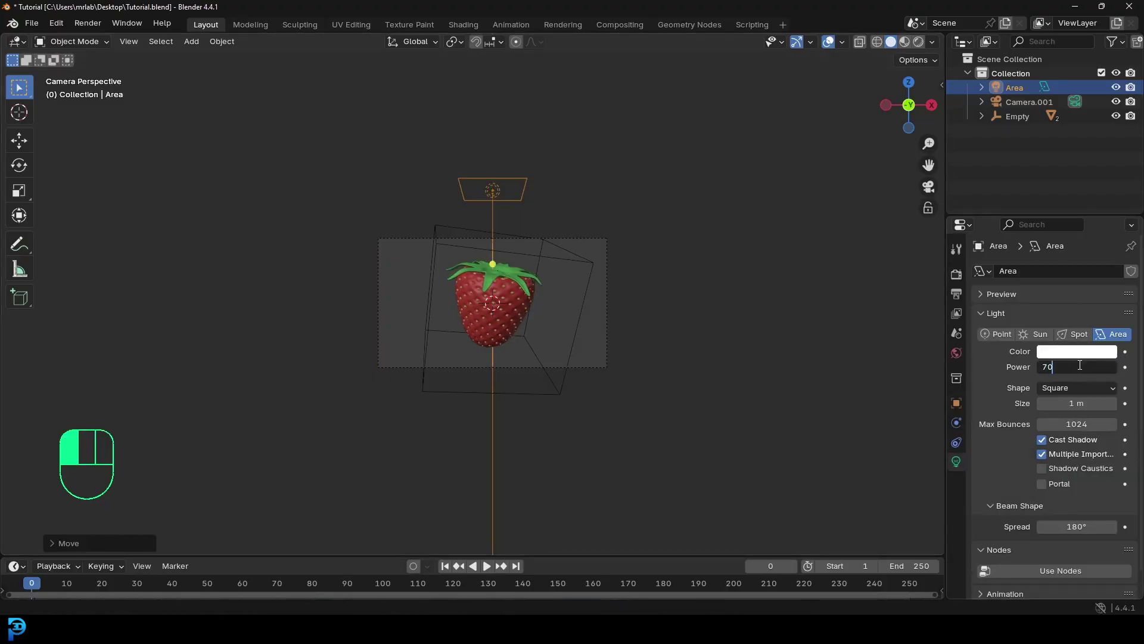
pyautogui.press('Return')
pyautogui.moveTo(1076, 403)
pyautogui.mouseDown()
pyautogui.moveTo(1120, 403)
pyautogui.moveTo(1073, 403)
pyautogui.mouseUp()
# Make the 3D Cursor the pivot point and swing the area light around it to the upper rear of the strawberry
pyautogui.moveTo(600, 195); pyautogui.dragTo(495, 179, button='middle')
pyautogui.click(462, 42)
pyautogui.click(467, 90)
pyautogui.scroll(-3, 631, 206)
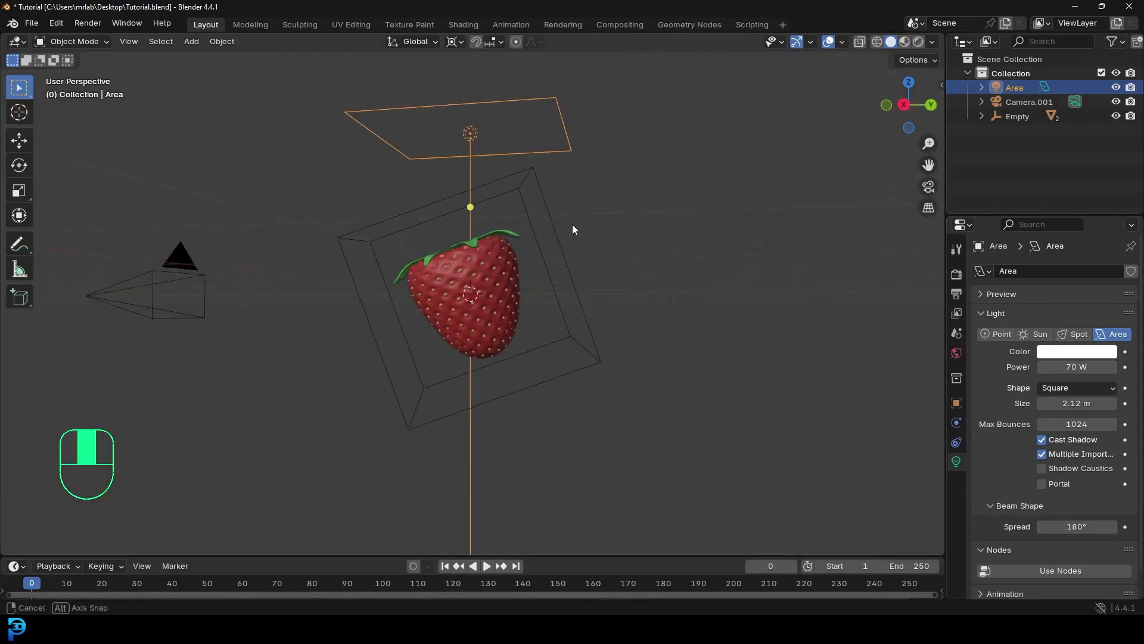
pyautogui.press('r')
pyautogui.click(717, 347)
# Return to the camera view and switch the viewport to Rendered shading
pyautogui.press('KP_0')
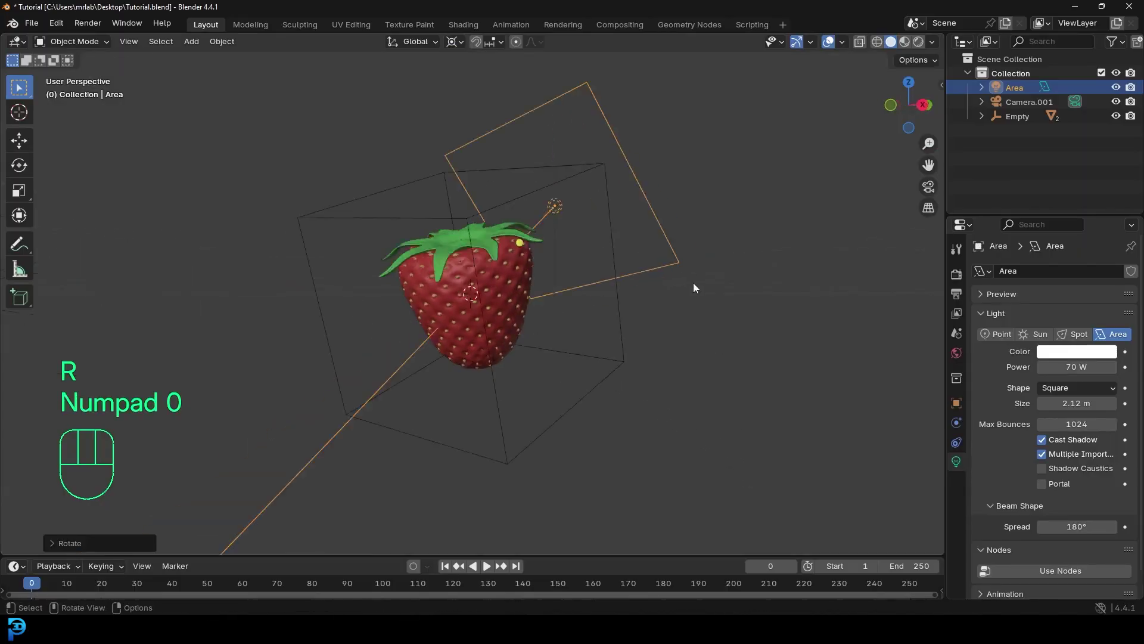
pyautogui.press('z')
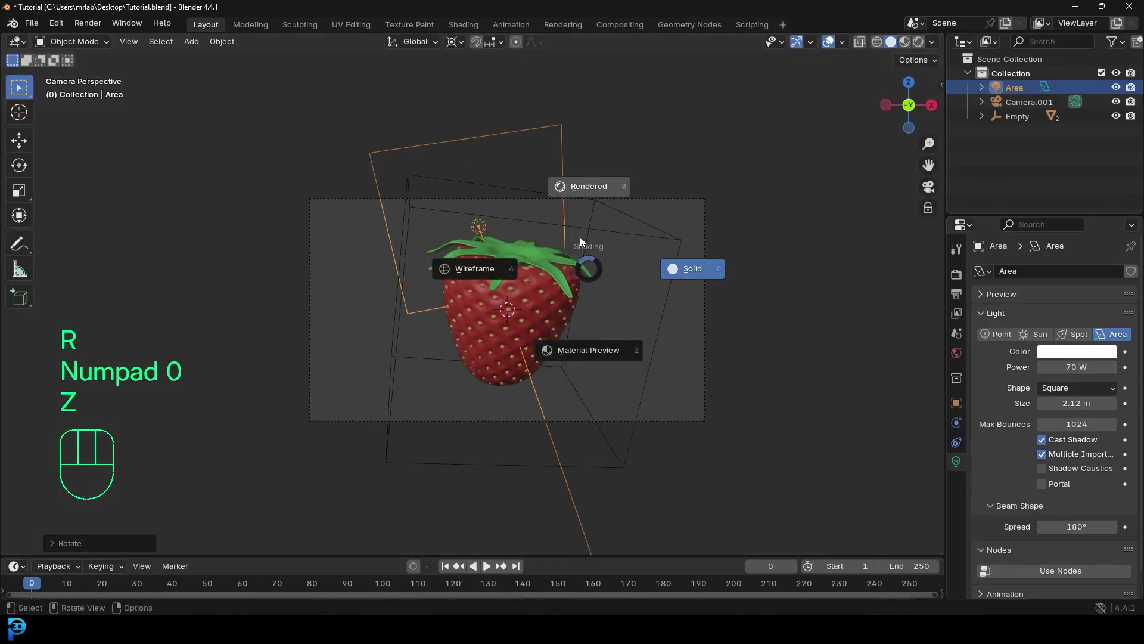
pyautogui.click(608, 206)
# Duplicate the area light twice, rotating the copies around the 3D cursor to the strawberry's rear right and rear left sides
pyautogui.hotkey('shift', 'd')
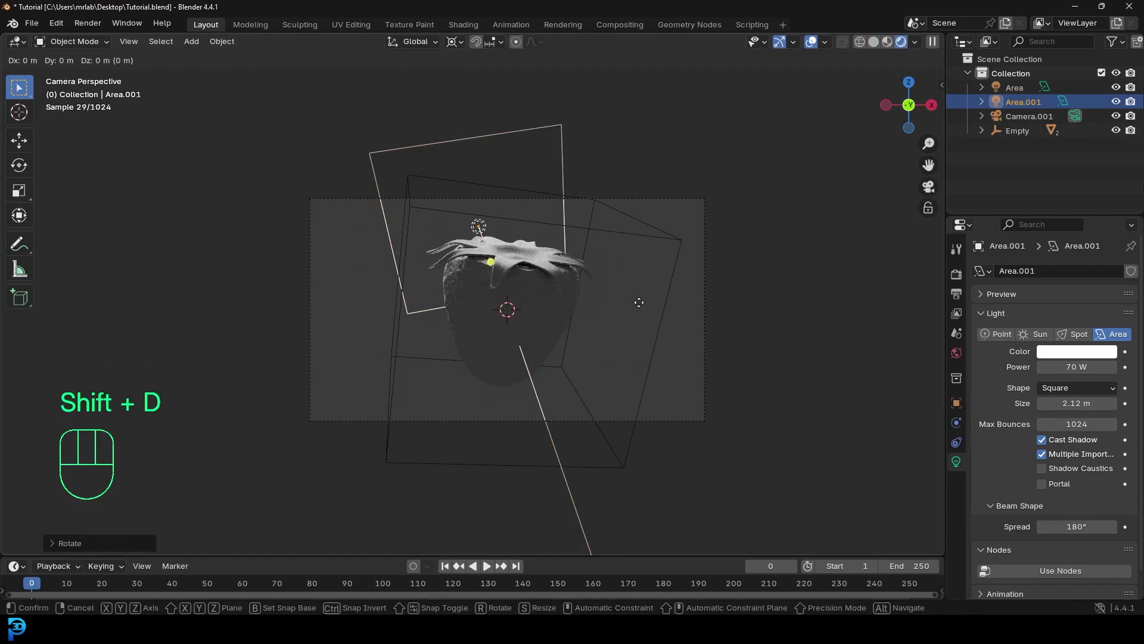
pyautogui.press('r')
pyautogui.press('r')
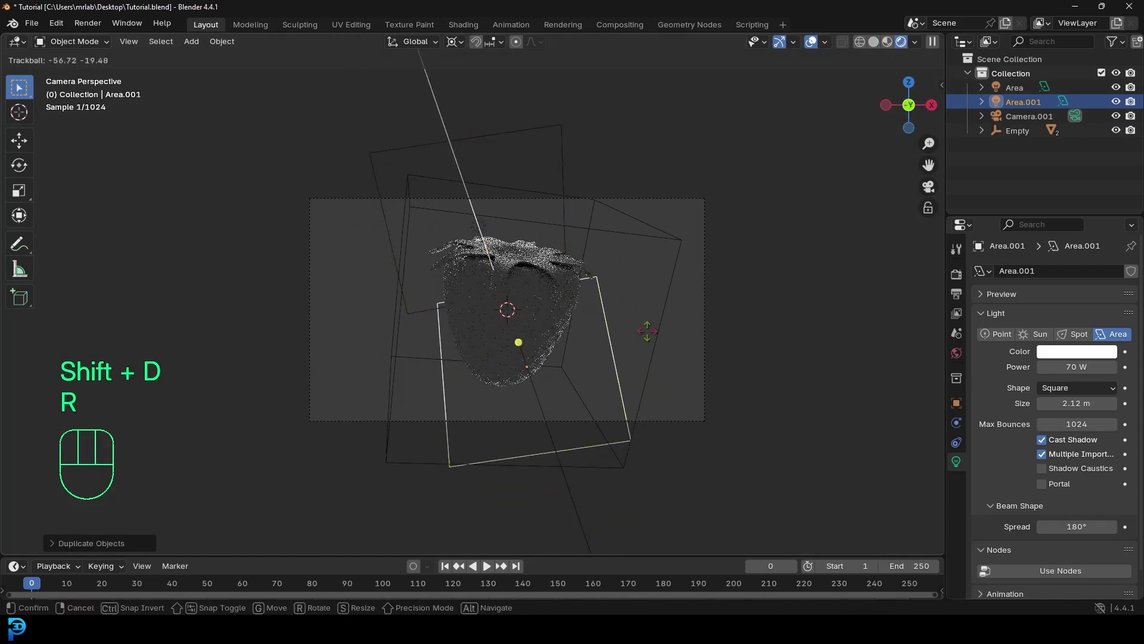
pyautogui.click(660, 327)
pyautogui.hotkey('shift', 'd')
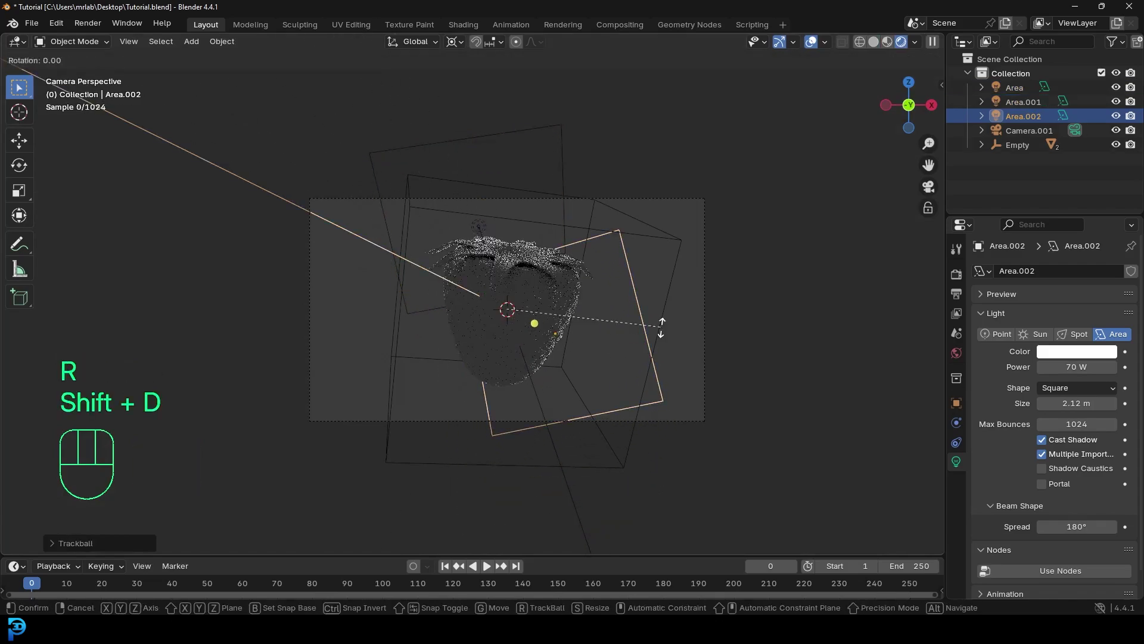
pyautogui.click(691, 310)
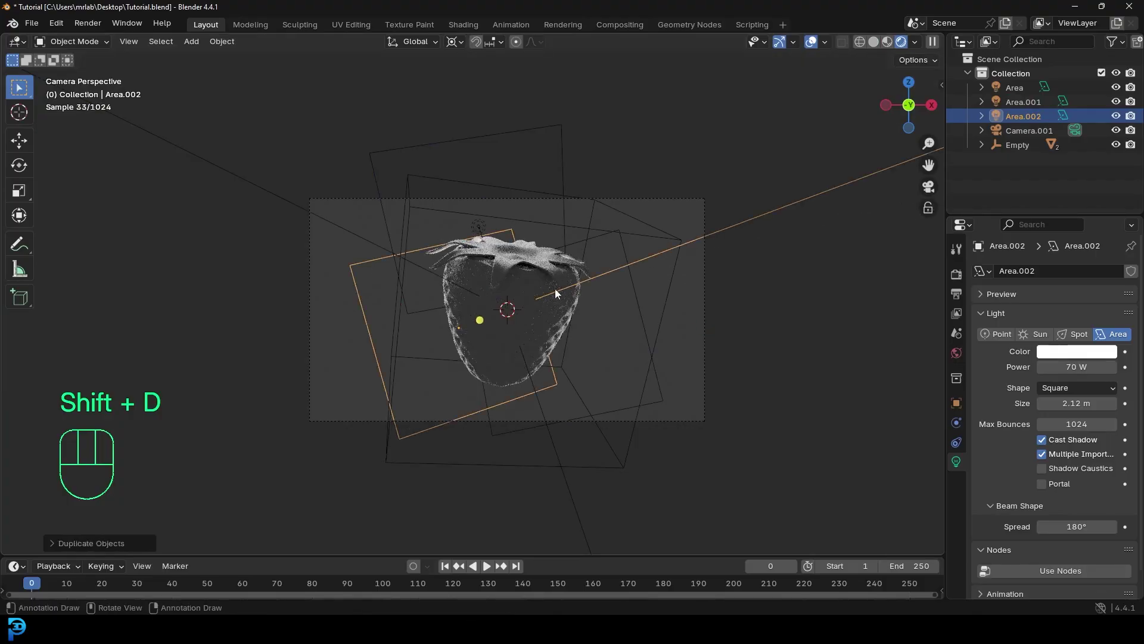
pyautogui.scroll(1, 645, 330)
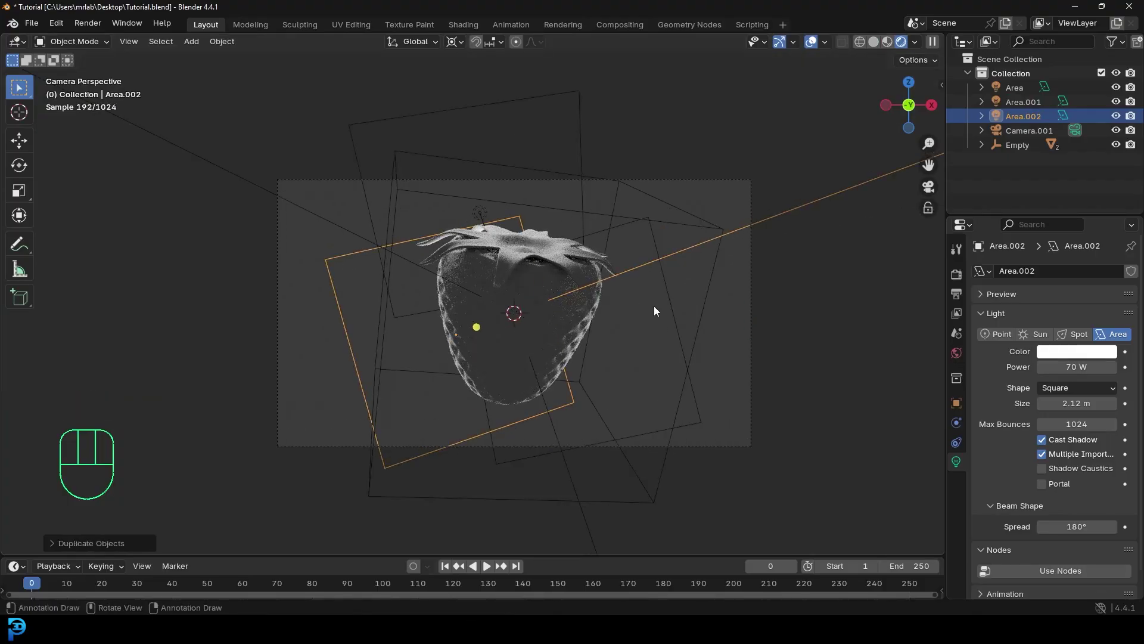
# Duplicate the latest area light, rotate the copy around to the strawberry's camera side and move it farther out
pyautogui.scroll(-2, 640, 235)
pyautogui.moveTo(640, 235); pyautogui.dragTo(555, 135, button='middle')
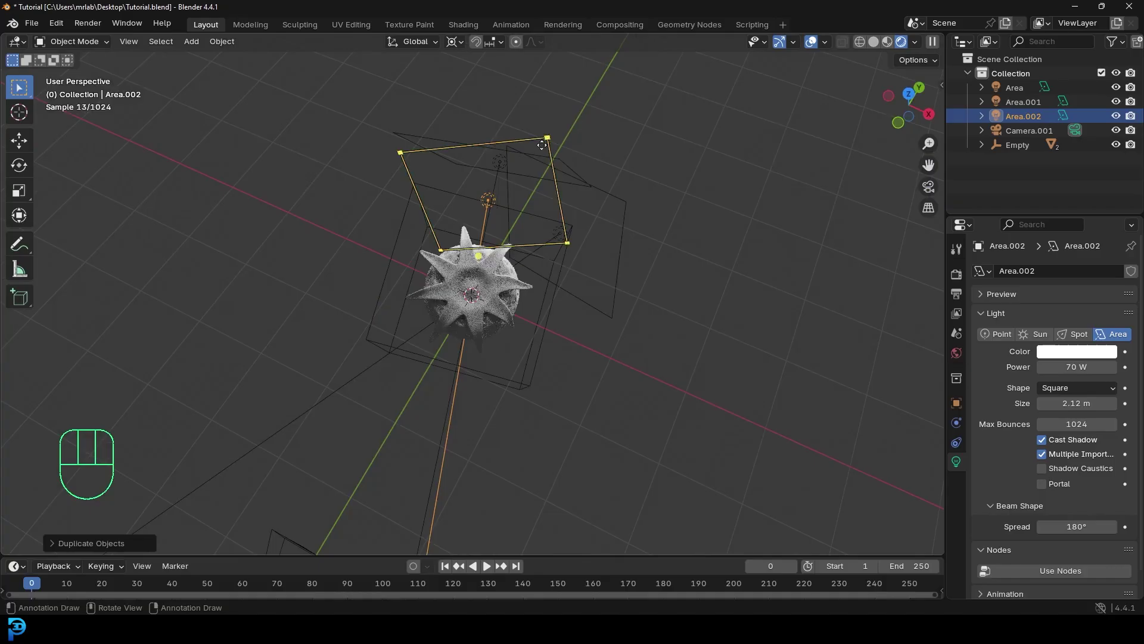
pyautogui.hotkey('shift', 'd')
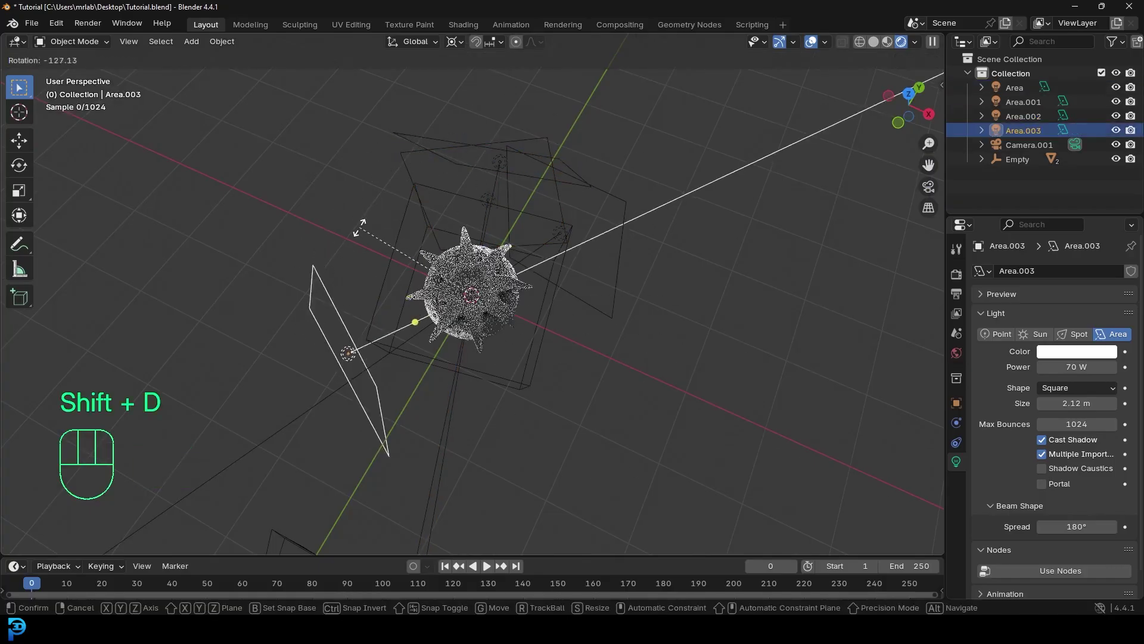
pyautogui.click(401, 191)
pyautogui.press('g')
pyautogui.click(456, 252)
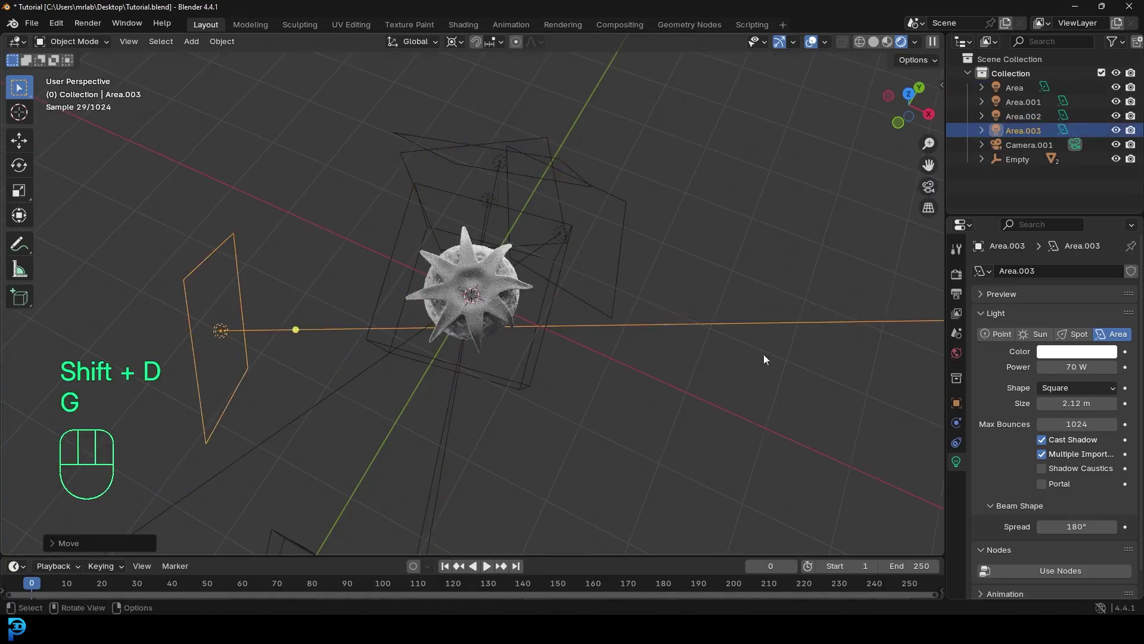
# Rotate the front area light around the 3D cursor, then freely adjust its angle so it shines on the strawberry's front left
pyautogui.press('r')
pyautogui.click(746, 276)
pyautogui.moveTo(746, 276); pyautogui.dragTo(622, 223, button='middle')
pyautogui.press('r')
pyautogui.press('r')
pyautogui.click(671, 269)
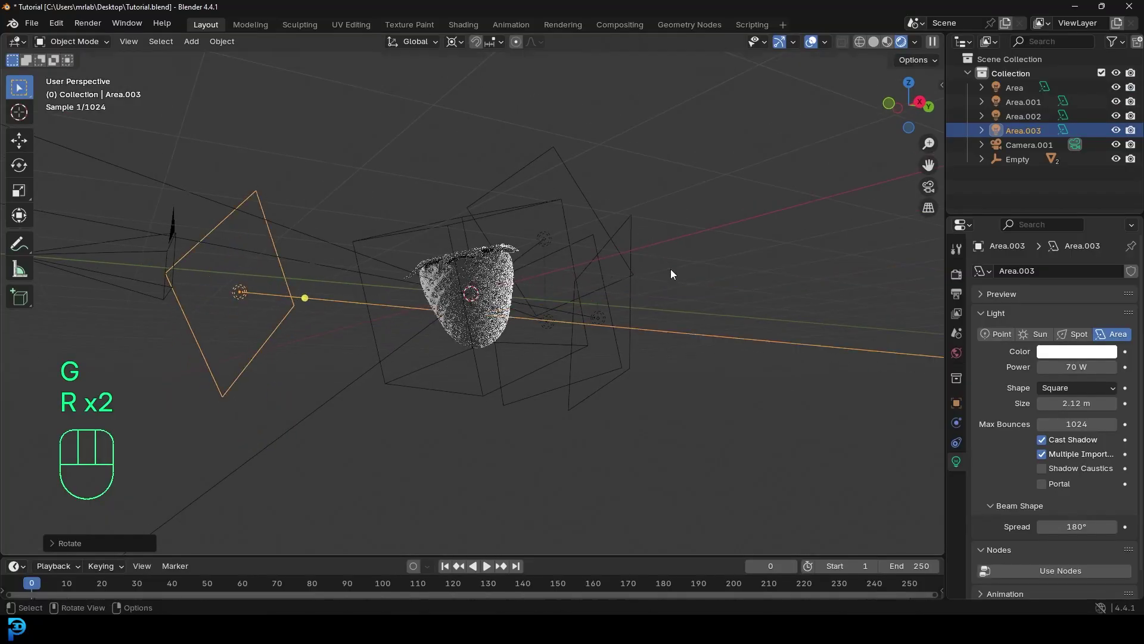
# From the camera view, set the front area light's power to 200 W and its size to about 2.93 m, then save
pyautogui.press('KP_0')
pyautogui.click(1078, 365)
pyautogui.write('200')
pyautogui.press('Return')
pyautogui.moveTo(1076, 403)
pyautogui.mouseDown()
pyautogui.moveTo(1109, 402)
pyautogui.moveTo(1098, 403)
pyautogui.mouseUp()
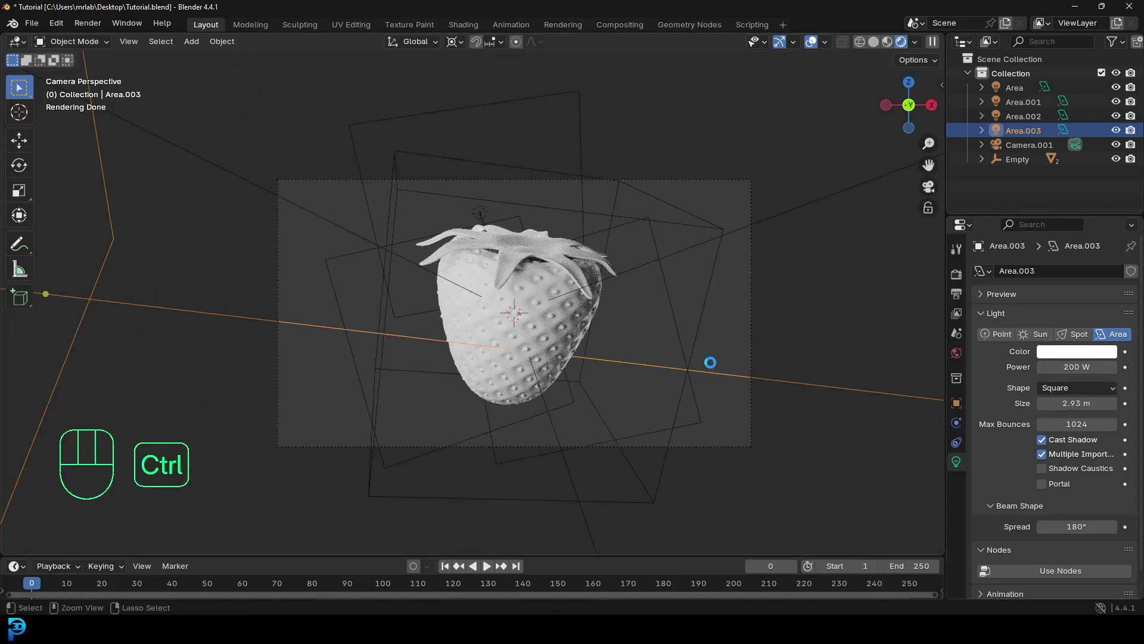
pyautogui.hotkey('ctrl', 's')
pyautogui.hotkey('ctrl', 's')
# Add a plane at the origin and rotate it 90° about X so it stands upright facing the camera
pyautogui.hotkey('shift', 'a')
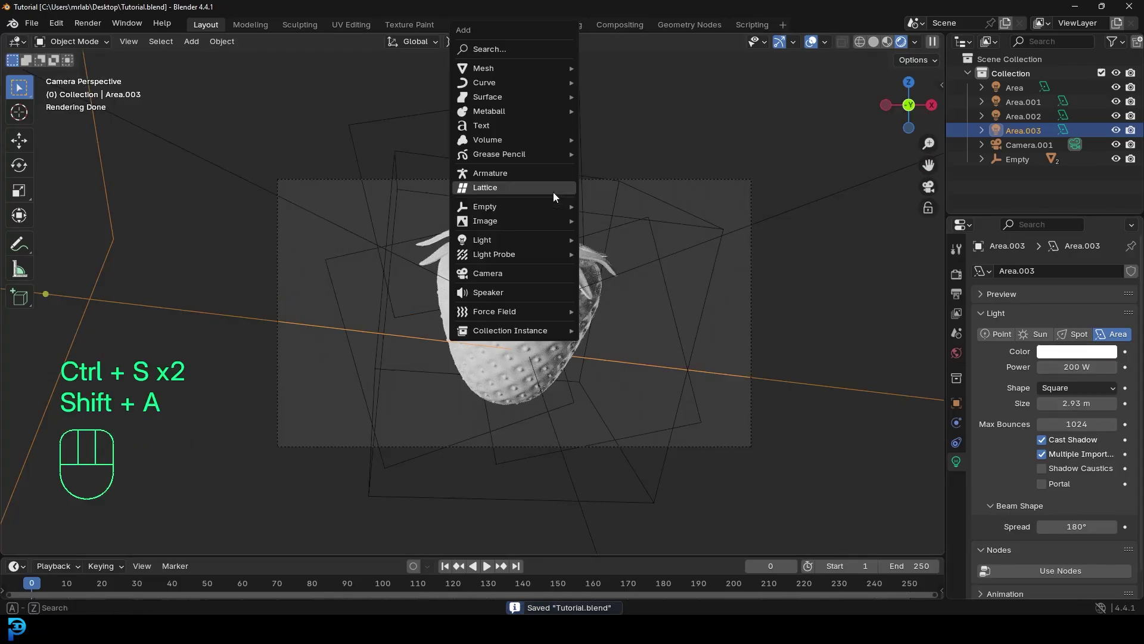
pyautogui.moveTo(498, 68)
pyautogui.click(601, 69)
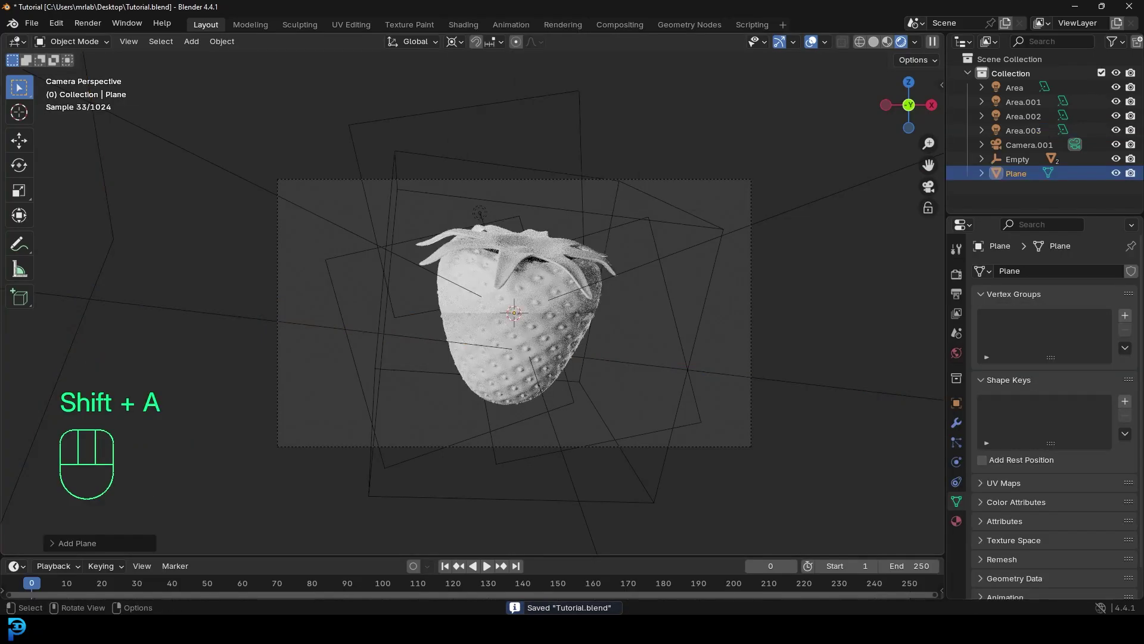
pyautogui.write('rx90')
pyautogui.press('Return')
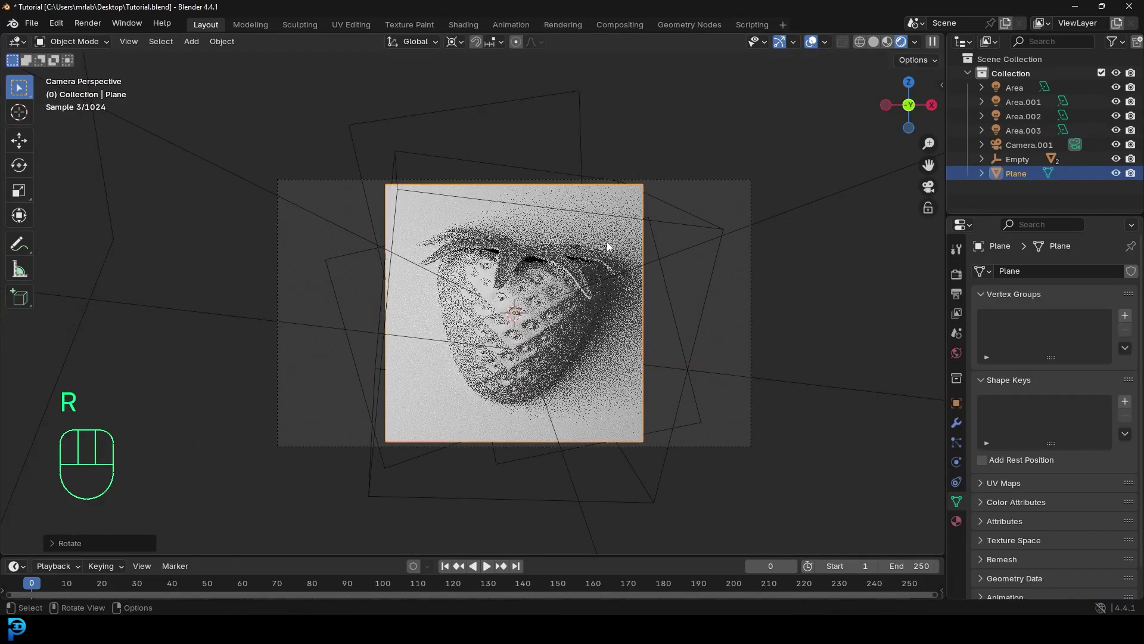
# Scale the plane up past the camera frame's height and stretch it along X past the frame's width
pyautogui.press('s')
pyautogui.press('s')
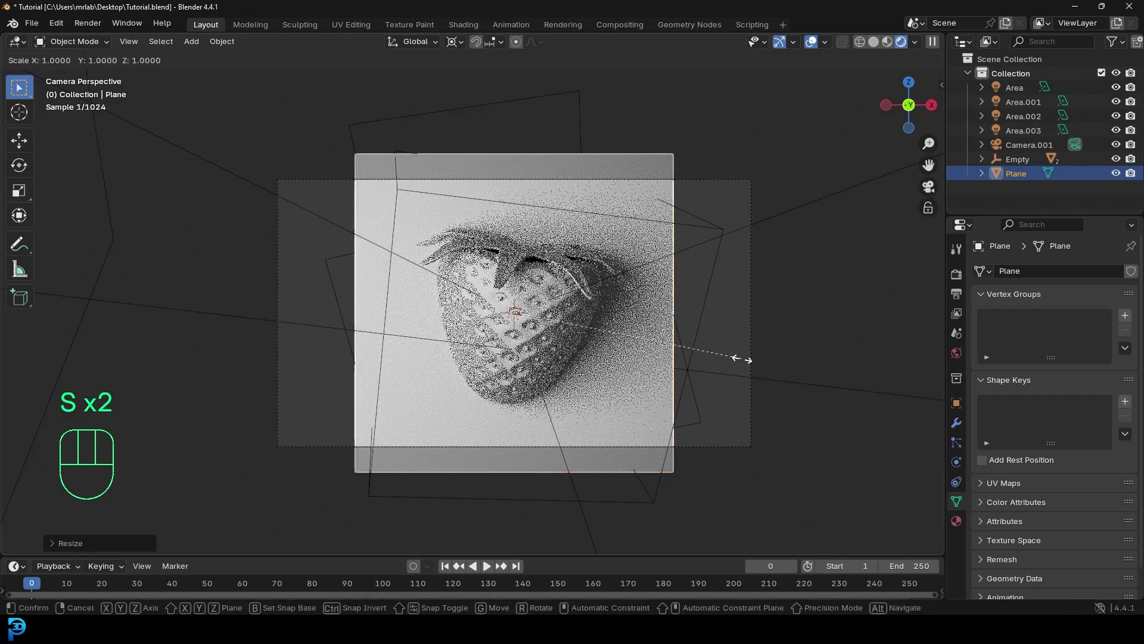
pyautogui.press('x')
pyautogui.click(876, 390)
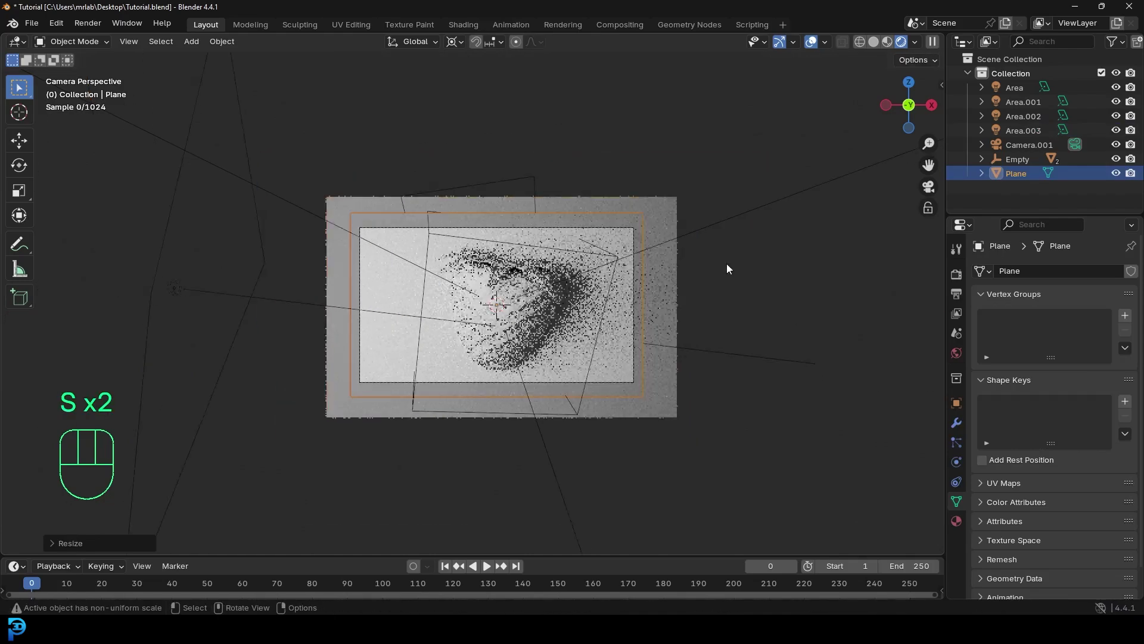
# Move the backdrop plane back along Y so it stands well behind the strawberry
pyautogui.moveTo(728, 263); pyautogui.dragTo(568, 337, button='middle')
pyautogui.press('g')
pyautogui.press('y')
pyautogui.click(901, 260)
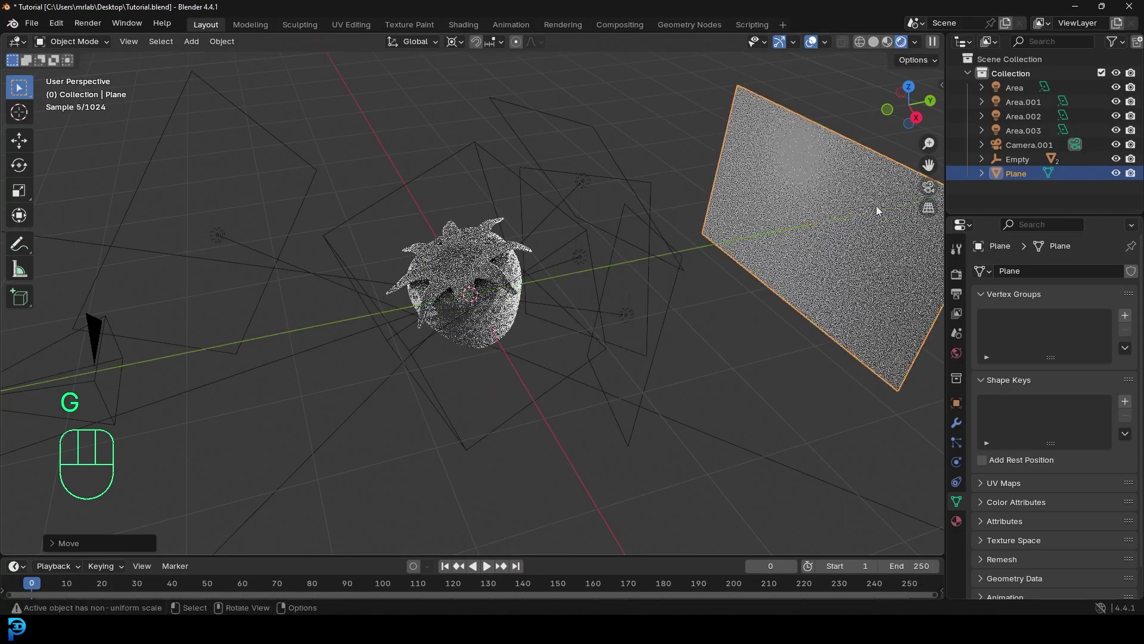
# Return to the camera view and try scaling the backdrop plane up about the 3D cursor, then undo that scaling
pyautogui.press('KP_0')
pyautogui.press('s')
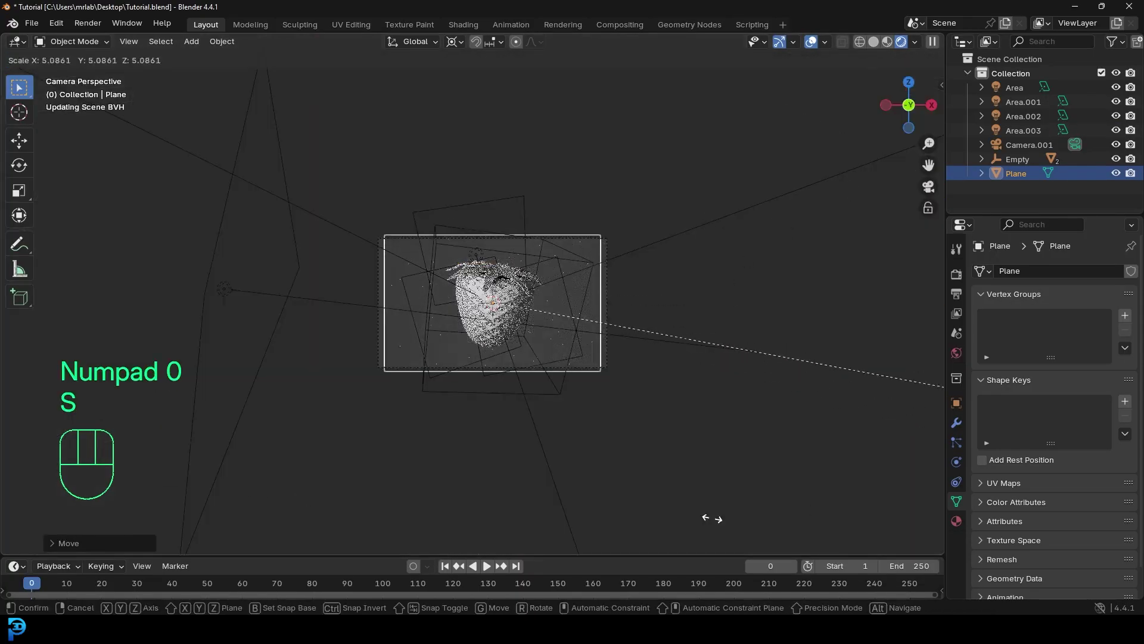
pyautogui.click(860, 452)
pyautogui.scroll(-2, 503, 214)
pyautogui.hotkey('ctrl', 'z')
# Set the transform pivot to Median Point and scale the backdrop plane up by about 2.04 so it overlaps the camera frame
pyautogui.click(456, 41)
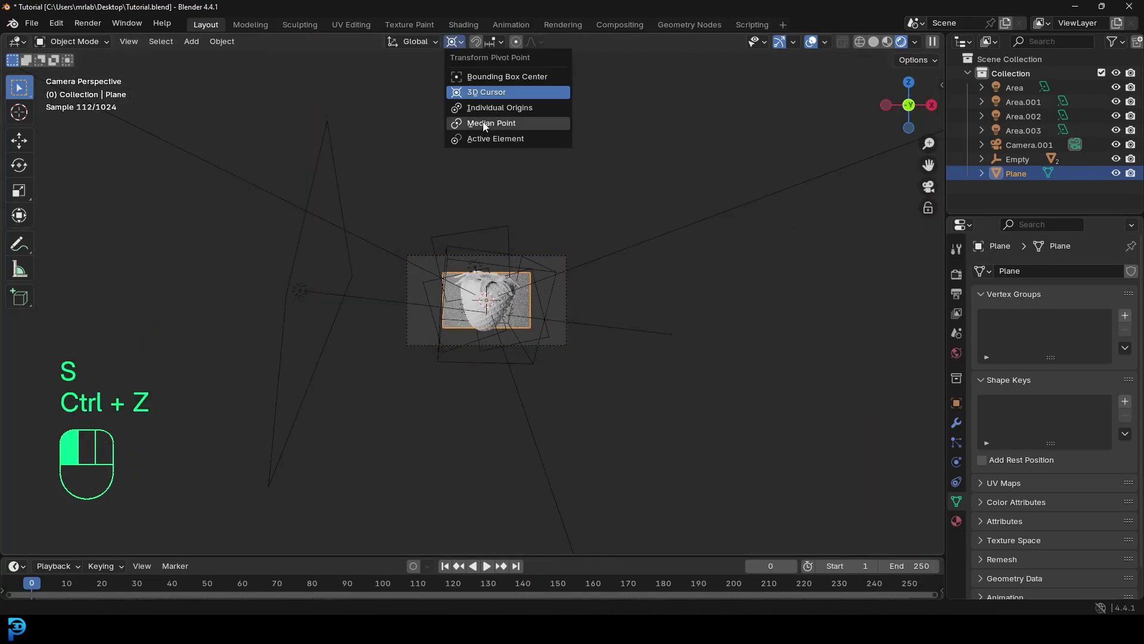
pyautogui.click(495, 119)
pyautogui.press('s')
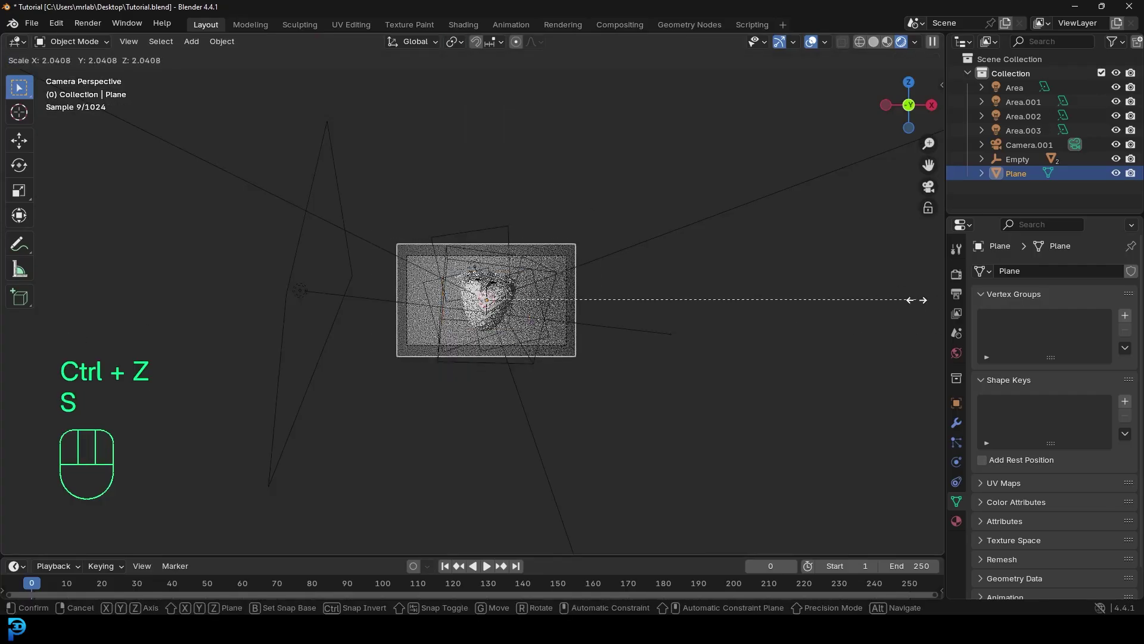
pyautogui.click(625, 290)
pyautogui.scroll(2, 602, 291)
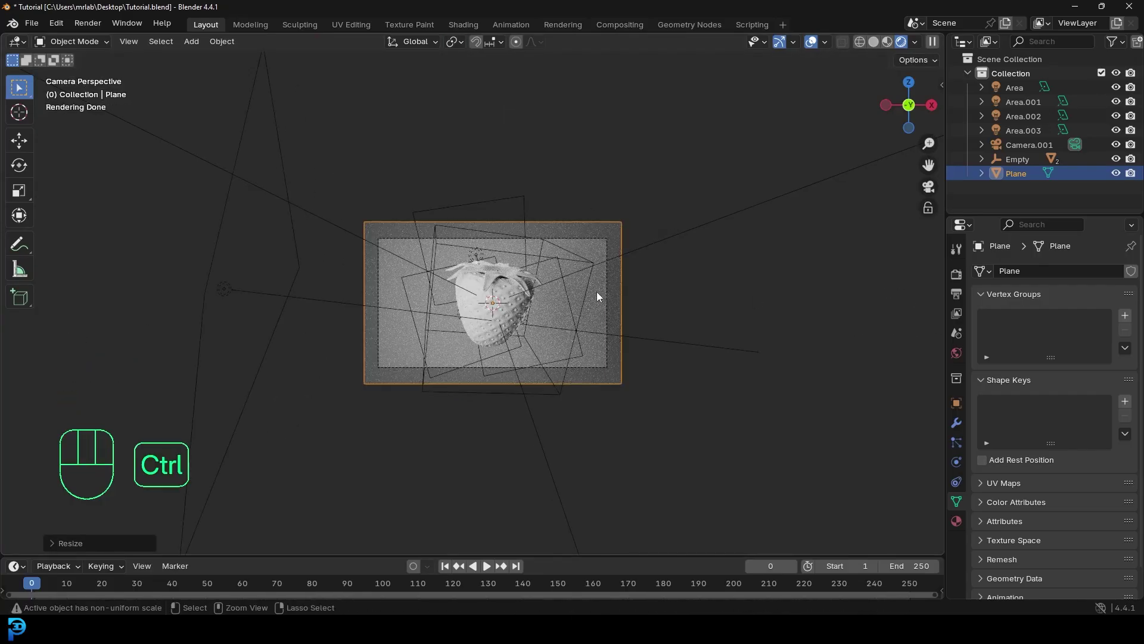
# Set a render region that encloses the whole camera frame and save the file
pyautogui.hotkey('ctrl', 'v')
pyautogui.click(322, 186)
pyautogui.hotkey('ctrl', 'b')
pyautogui.moveTo(286, 168); pyautogui.dragTo(734, 446)
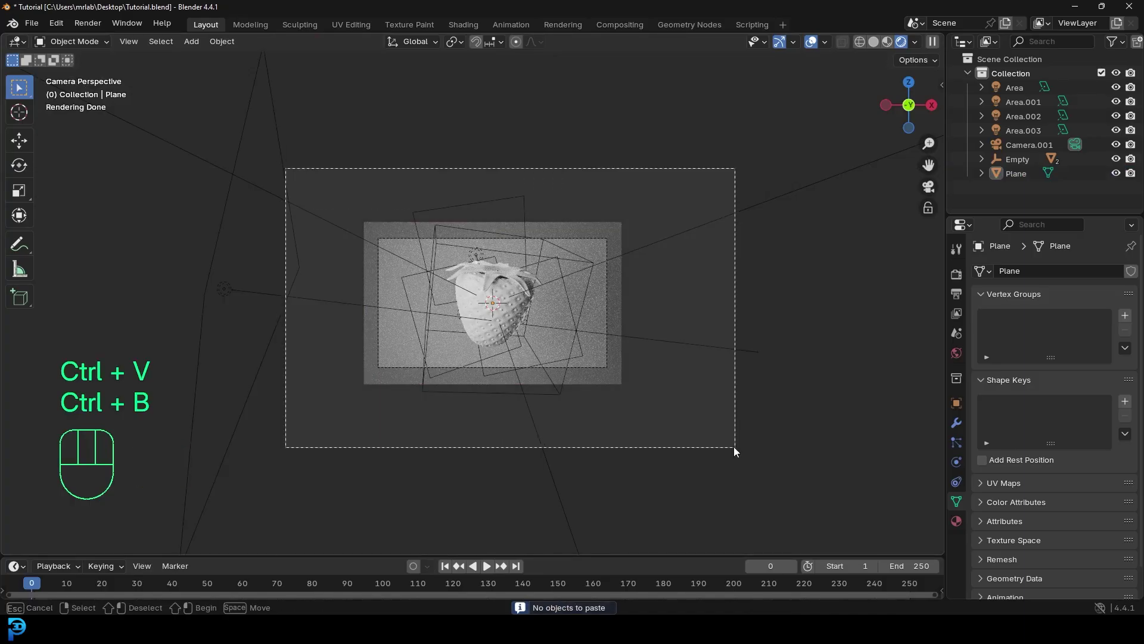
pyautogui.rightClick(734, 446)
pyautogui.hotkey('ctrl', 's')
pyautogui.hotkey('ctrl', 's')
# Create a new material on the backdrop plane and name it BG
pyautogui.click(581, 282)
pyautogui.scroll(3, 507, 275)
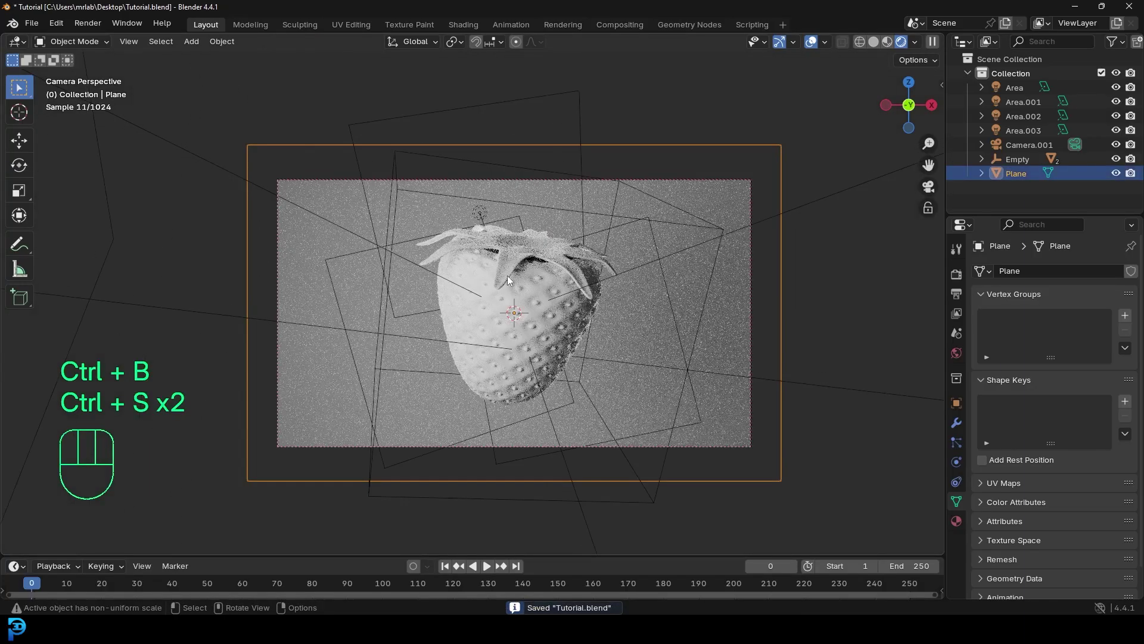
pyautogui.click(956, 520)
pyautogui.click(1056, 333)
pyautogui.click(1047, 330)
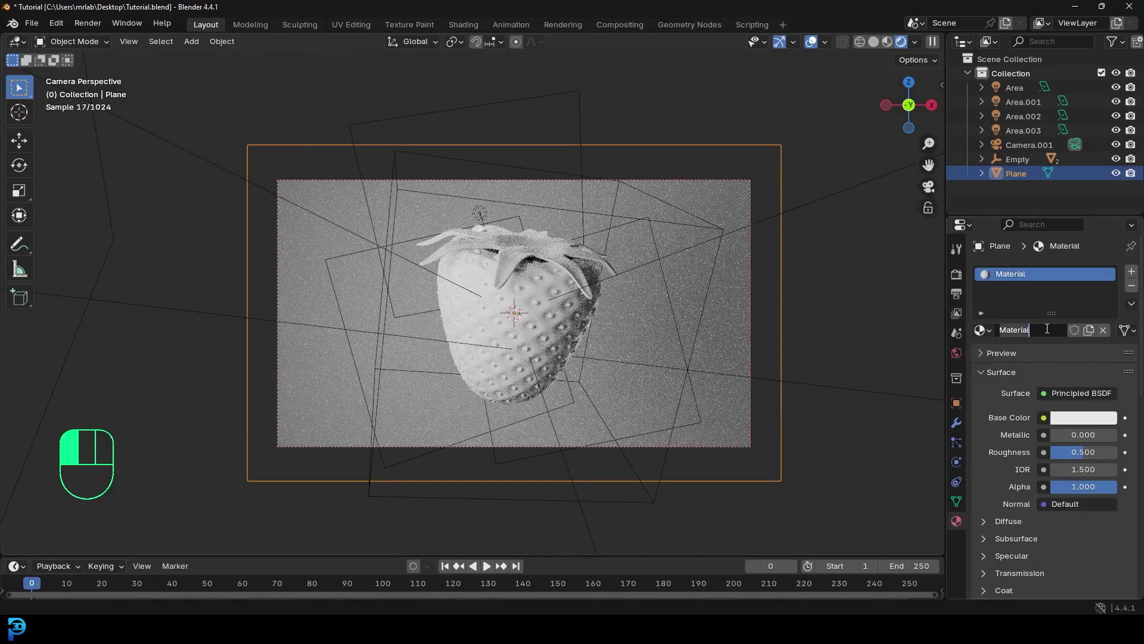
pyautogui.write('BG')
pyautogui.press('Return')
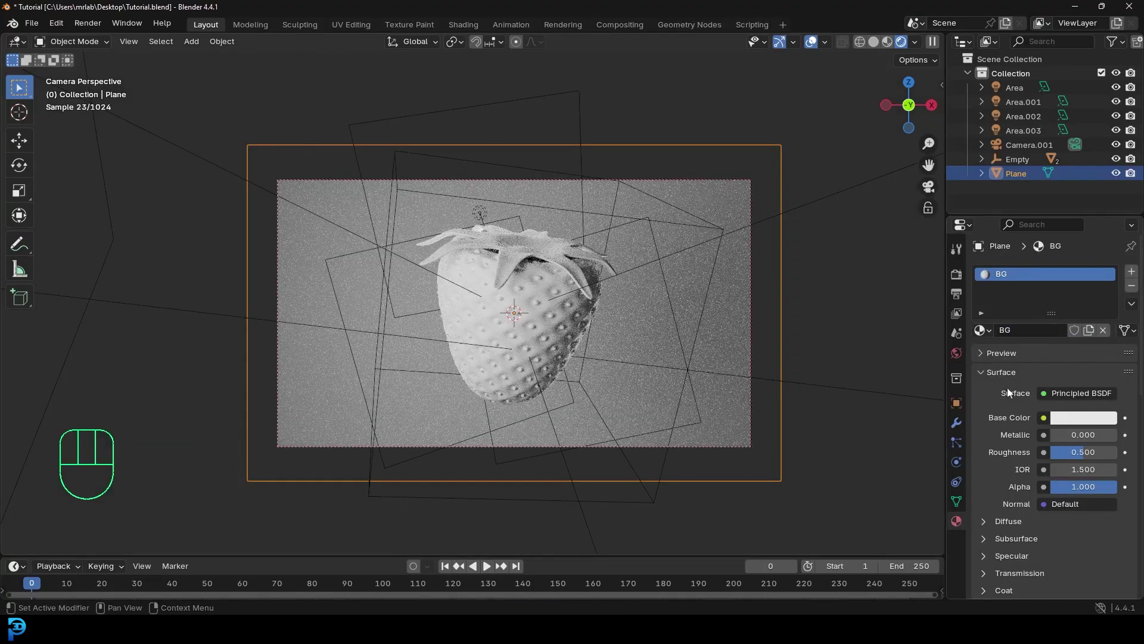
# Darken the BG material's base color to near black and save the file
pyautogui.click(1093, 418)
pyautogui.moveTo(1048, 361); pyautogui.dragTo(1001, 360)
pyautogui.scroll(1, 535, 298)
pyautogui.hotkey('ctrl', 's')
pyautogui.hotkey('ctrl', 's')
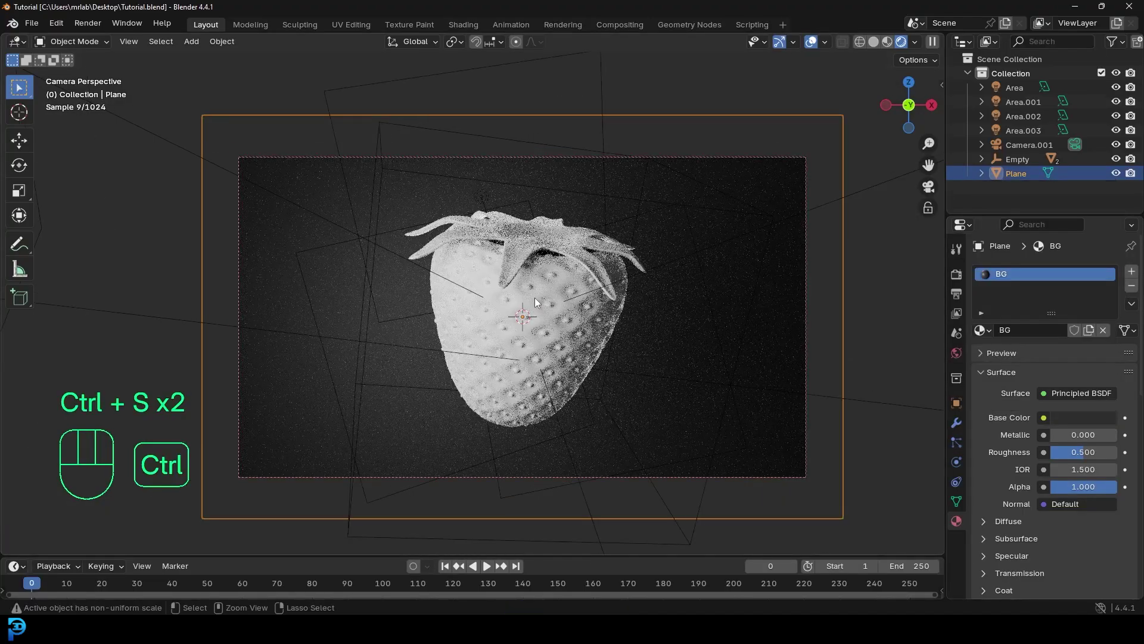
# Clear the selection, switch the viewport to solid shading and save the file
pyautogui.click(574, 158)
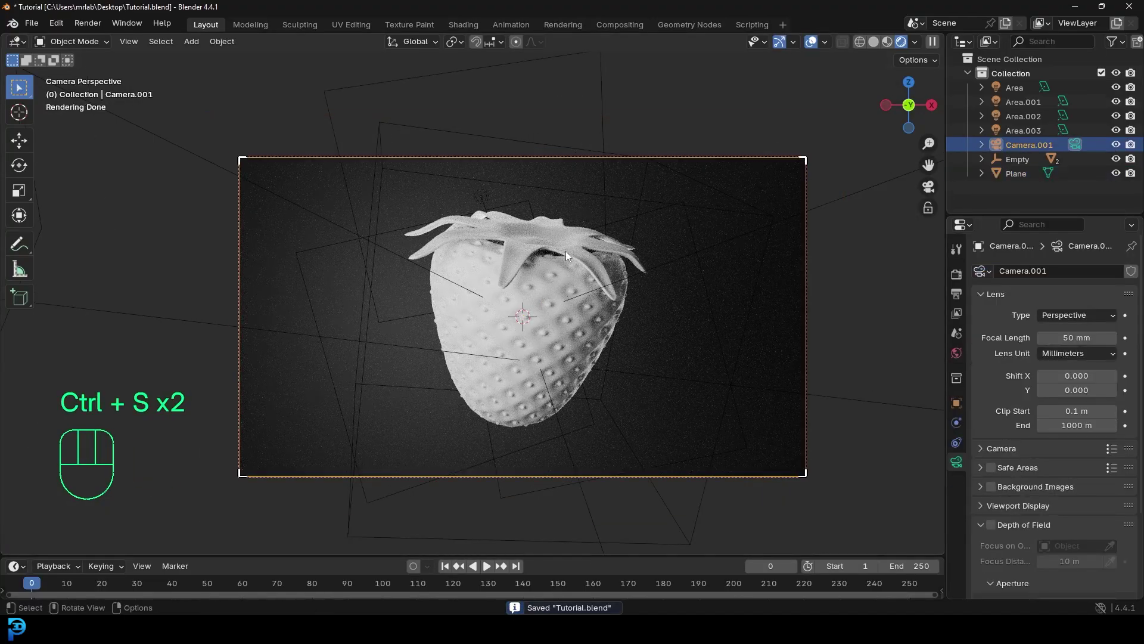
pyautogui.hotkey('alt', 'a')
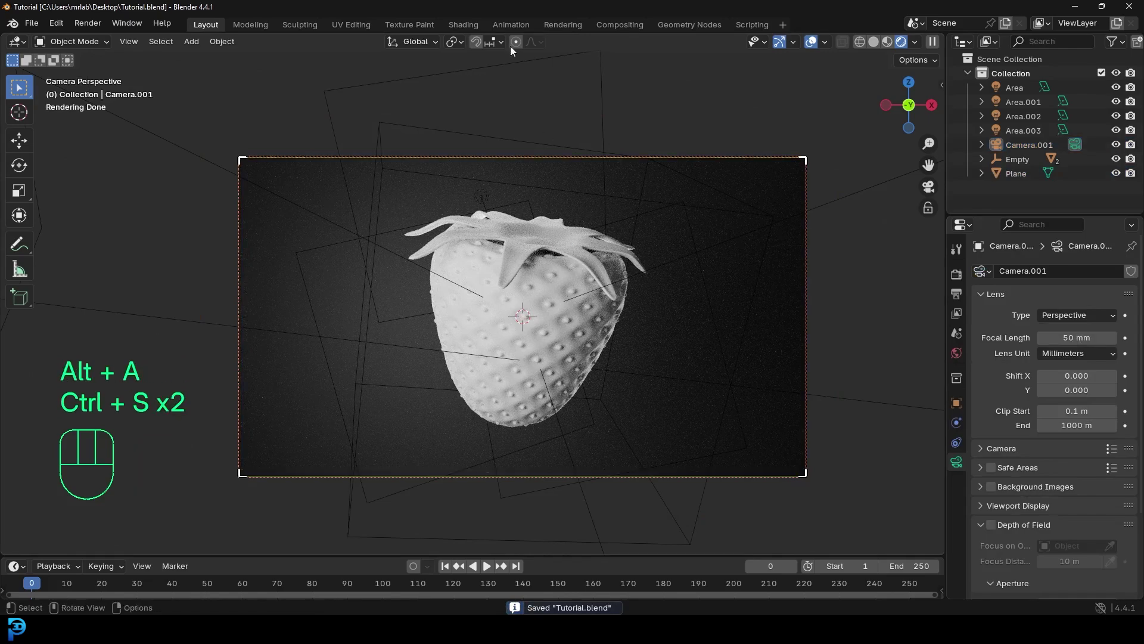
pyautogui.press('z')
pyautogui.hotkey('ctrl', 's')
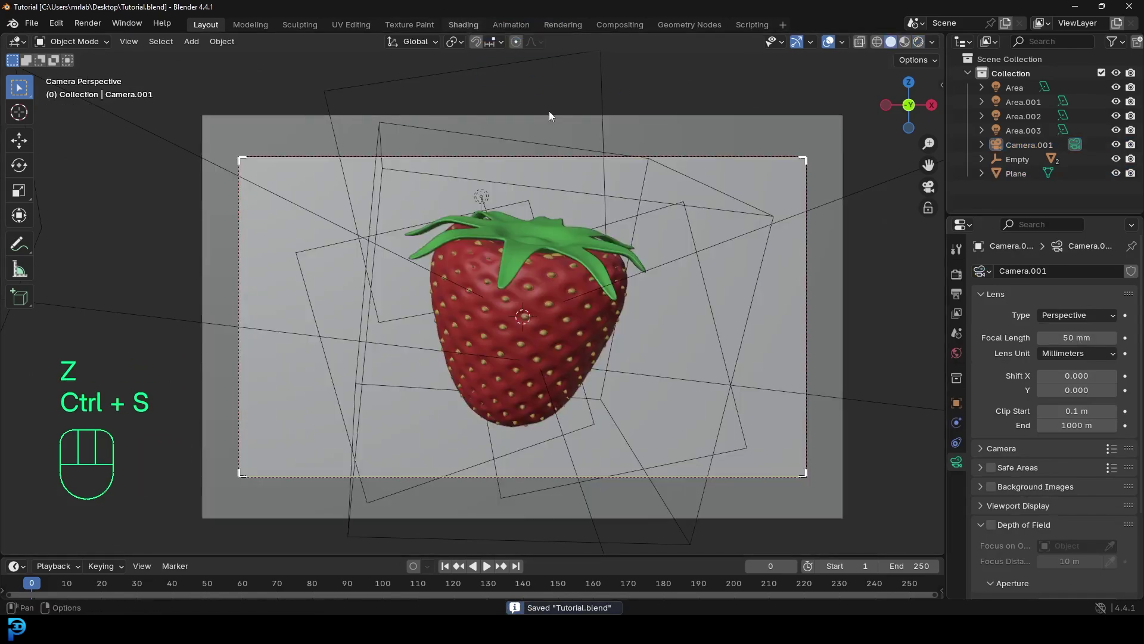
# Open the Shading workspace, set its viewport to solid shading and save the file
pyautogui.hotkey('ctrl', 'pagedown')
pyautogui.hotkey('ctrl', 'pagedown')
pyautogui.hotkey('ctrl', 'pagedown')
pyautogui.hotkey('ctrl', 'pagedown')
pyautogui.hotkey('ctrl', 'pagedown')
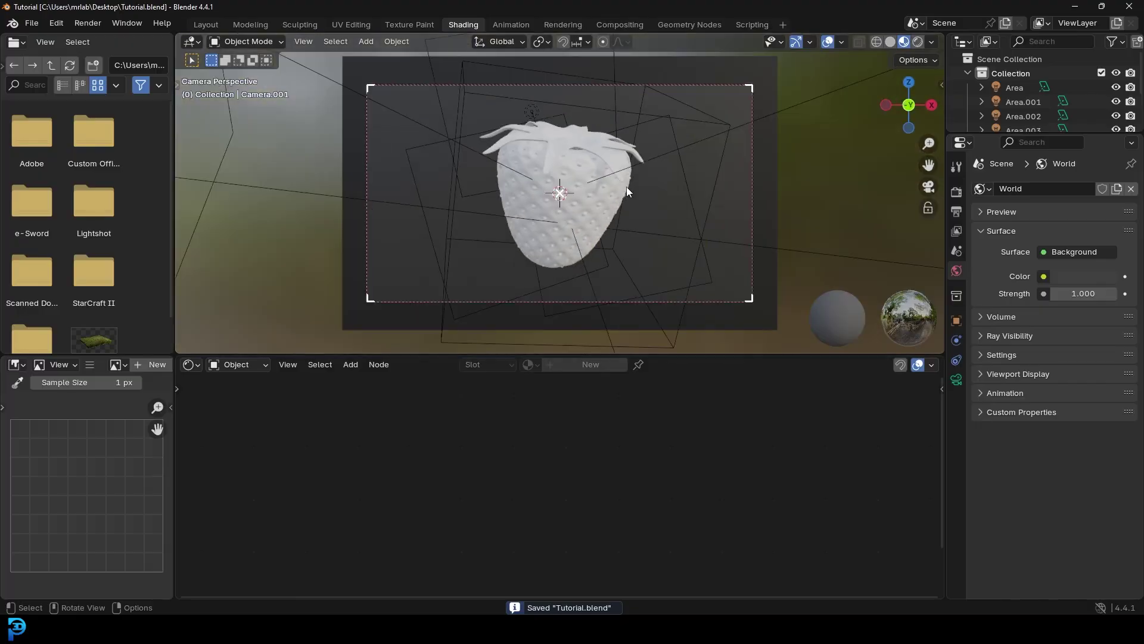
pyautogui.press('z')
pyautogui.click(728, 191)
pyautogui.hotkey('ctrl', 's')
# Select the strawberry body, make its Berry material active and enlarge the shader node area
pyautogui.click(588, 163)
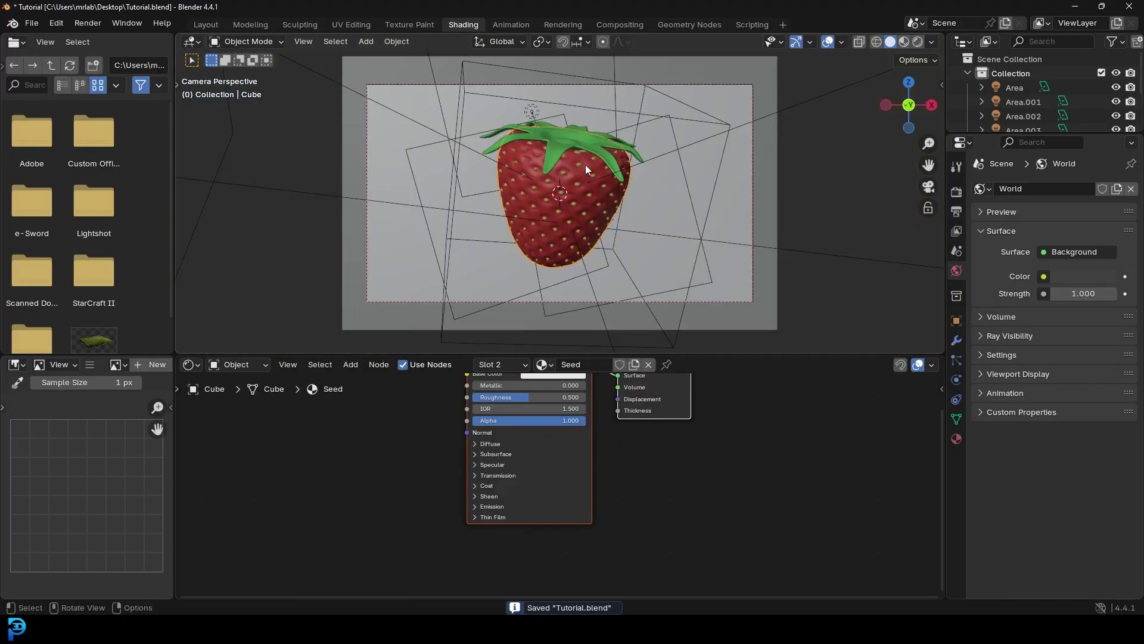
pyautogui.click(958, 439)
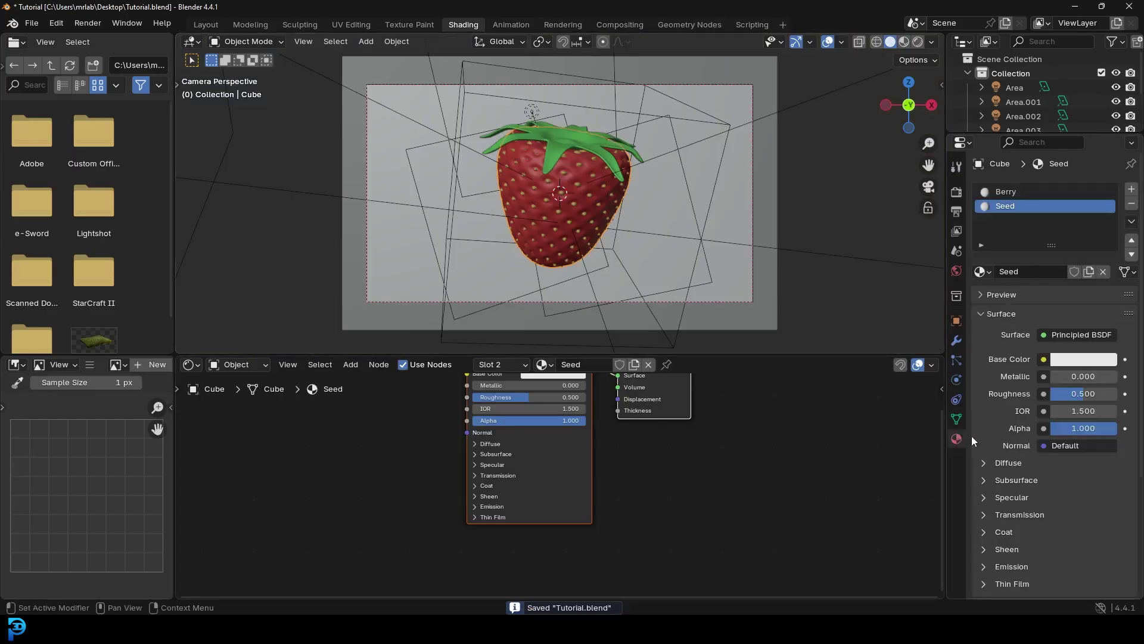
pyautogui.click(1011, 193)
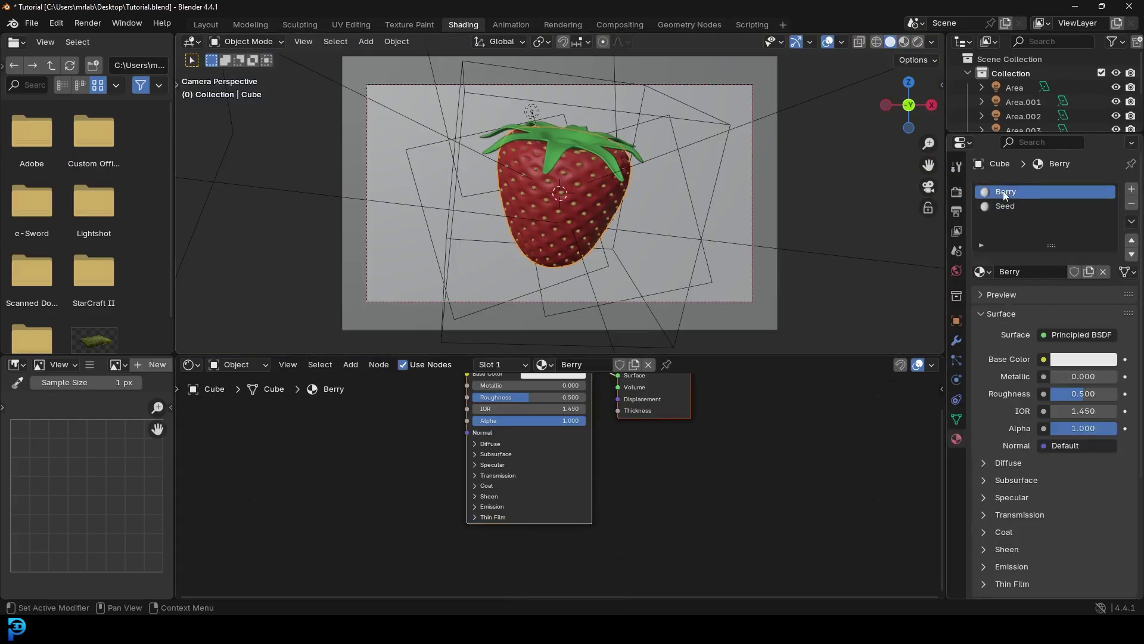
pyautogui.moveTo(529, 357); pyautogui.dragTo(529, 257)
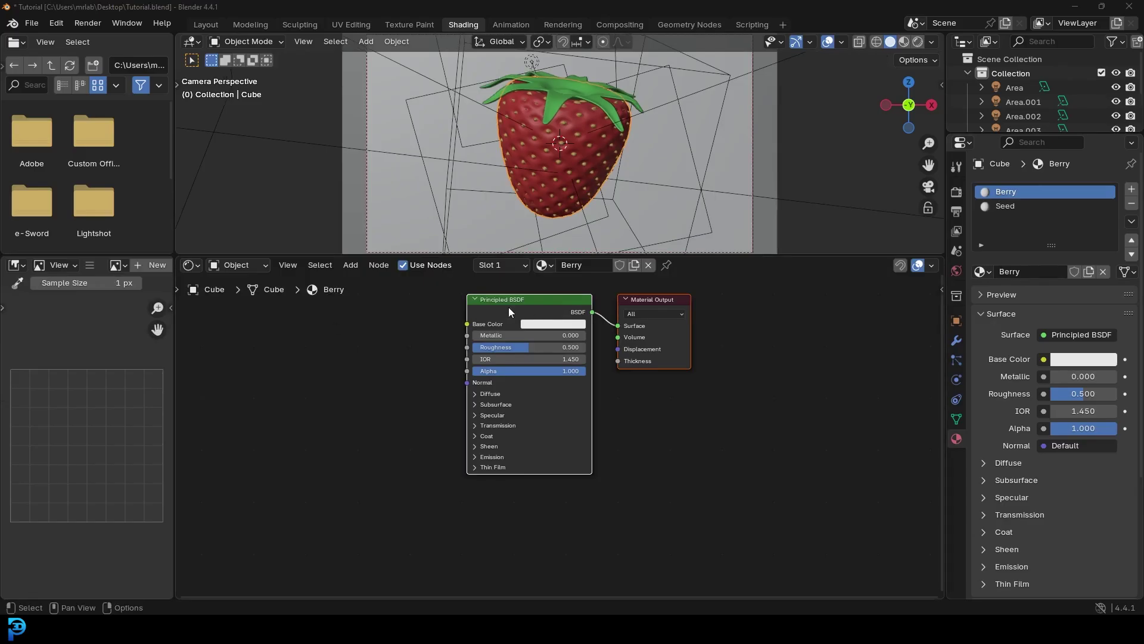
# Add a Texture Coordinate node to the Berry material, well before the Principled BSDF
pyautogui.moveTo(371, 334); pyautogui.dragTo(542, 358, button='middle')
pyautogui.scroll(1, 369, 353)
pyautogui.hotkey('shift', 'a')
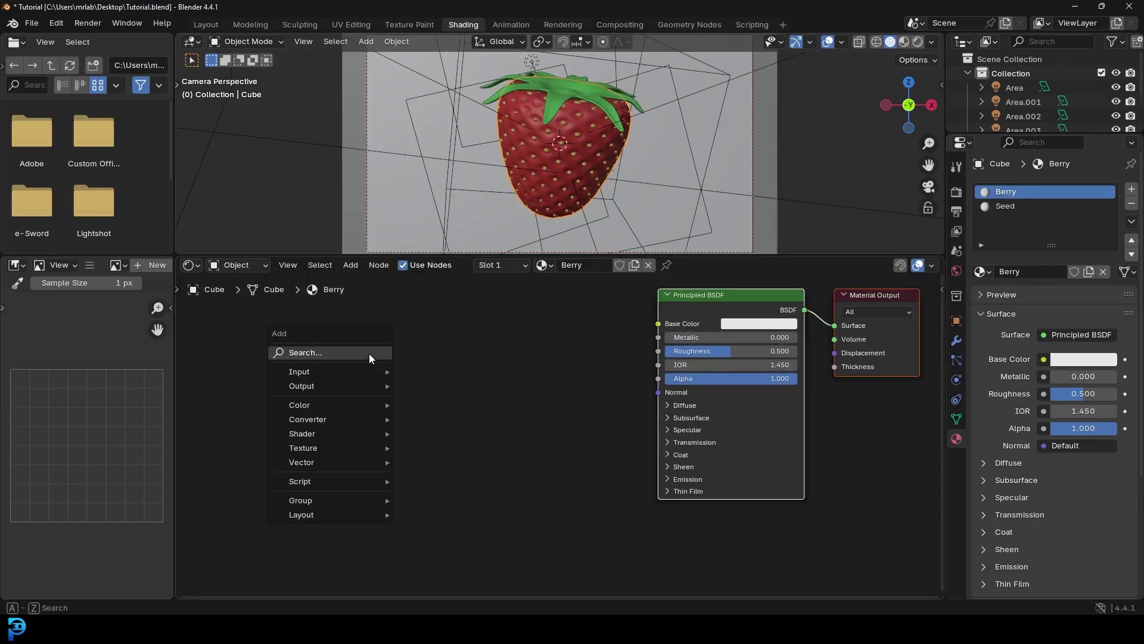
pyautogui.click(369, 353)
pyautogui.write('te')
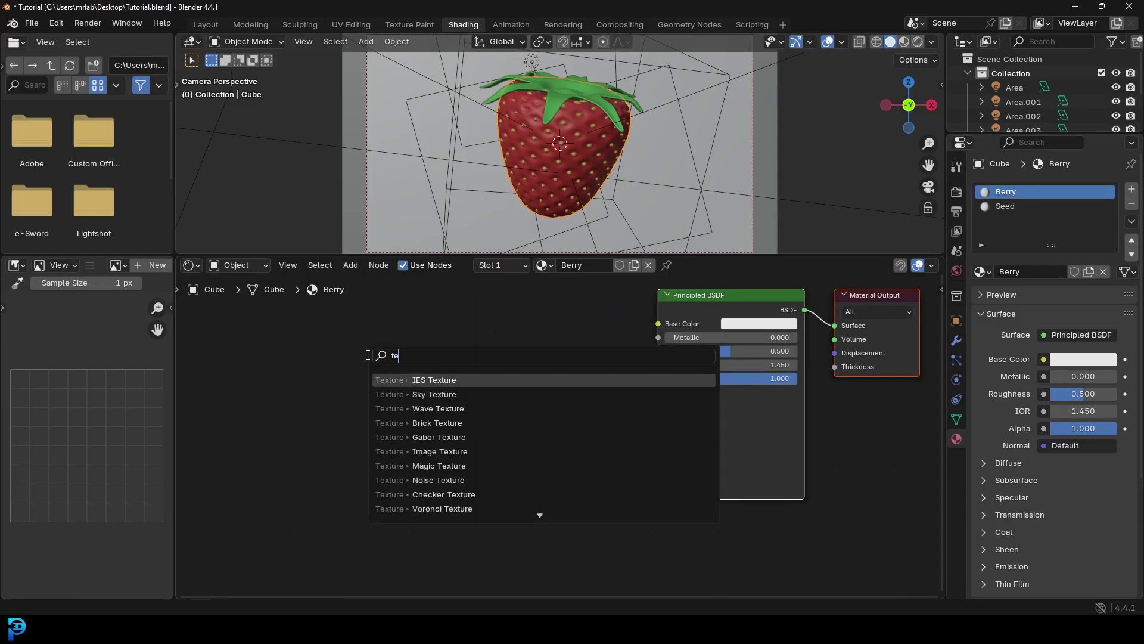
pyautogui.write('xture coo')
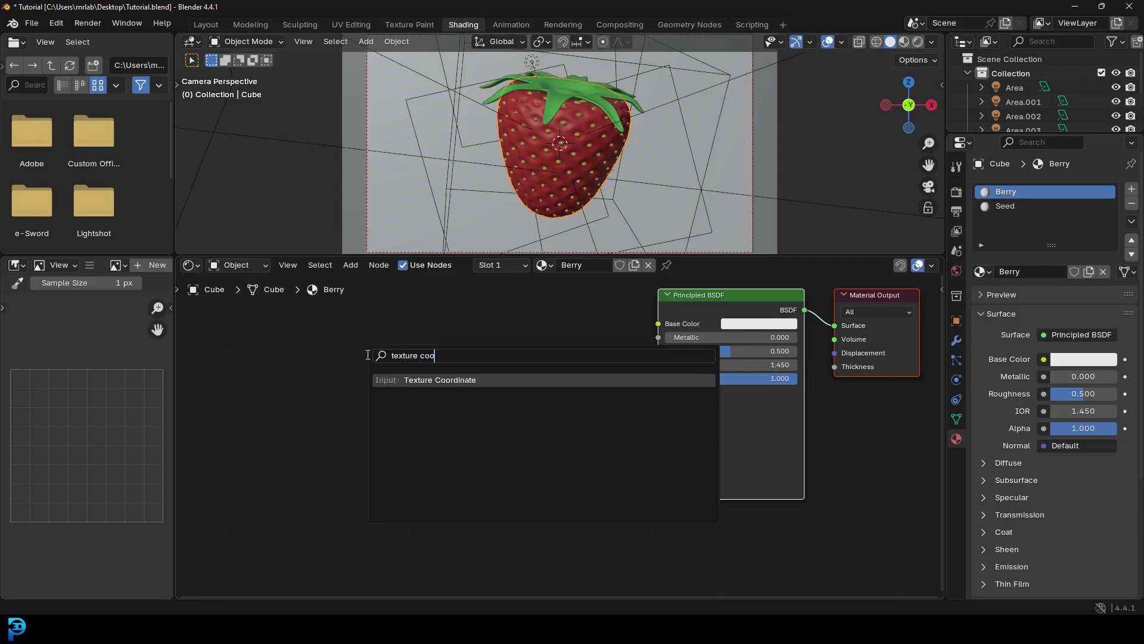
pyautogui.click(455, 385)
pyautogui.click(265, 345)
# Add a Mapping node beside Texture Coordinate and feed the Generated output into its Vector input
pyautogui.hotkey('shift', 'a')
pyautogui.write('mapp')
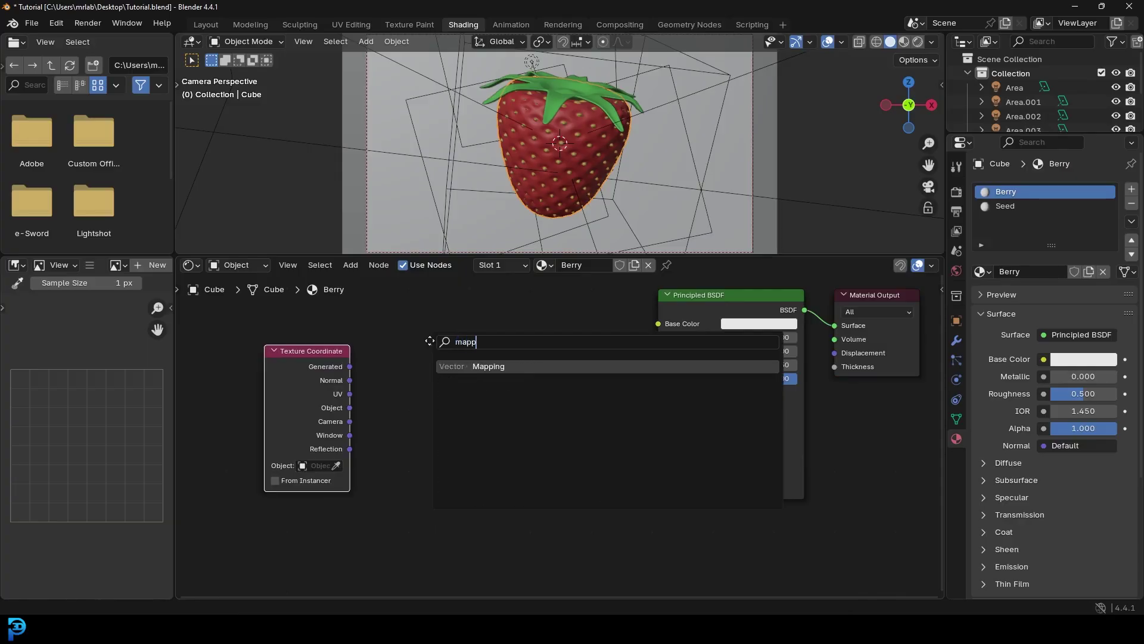
pyautogui.press('Return')
pyautogui.click(390, 343)
pyautogui.moveTo(350, 368); pyautogui.dragTo(388, 345)
# Set the Mapping node's Y rotation to 90°, then collapse the node and place it close to Texture Coordinate
pyautogui.moveTo(430, 451); pyautogui.dragTo(430, 481)
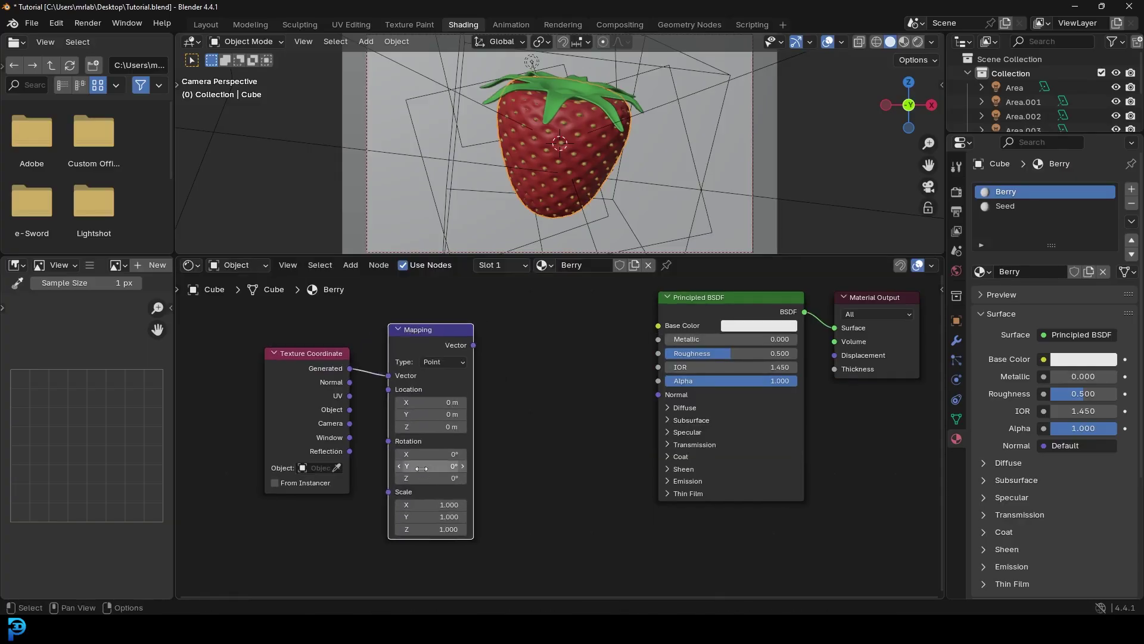
pyautogui.click(425, 467)
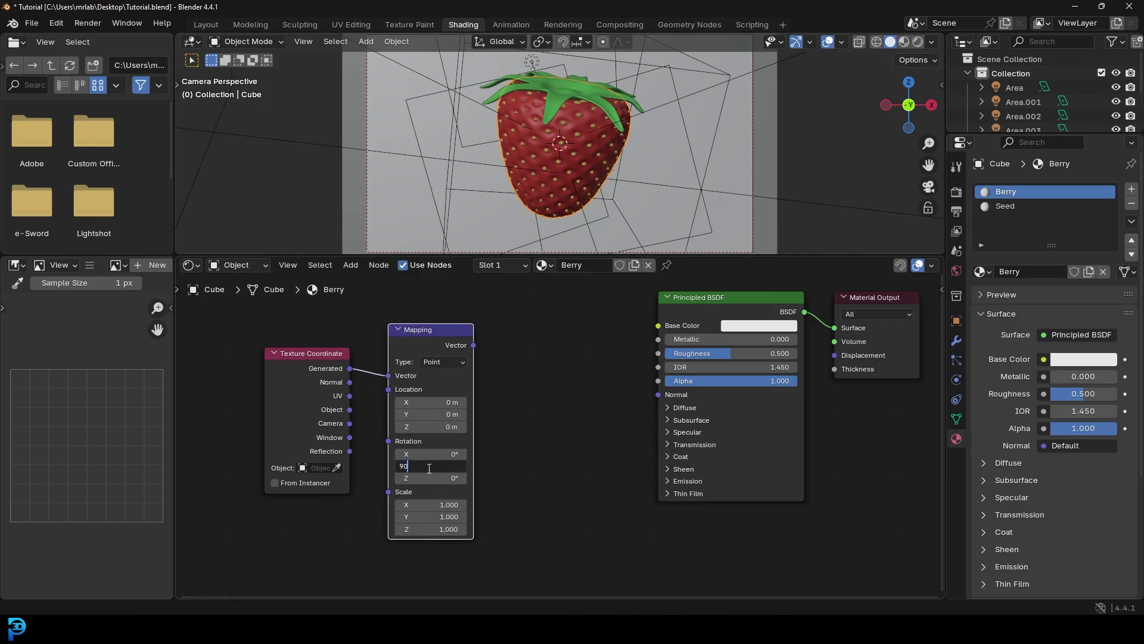
pyautogui.press('Return')
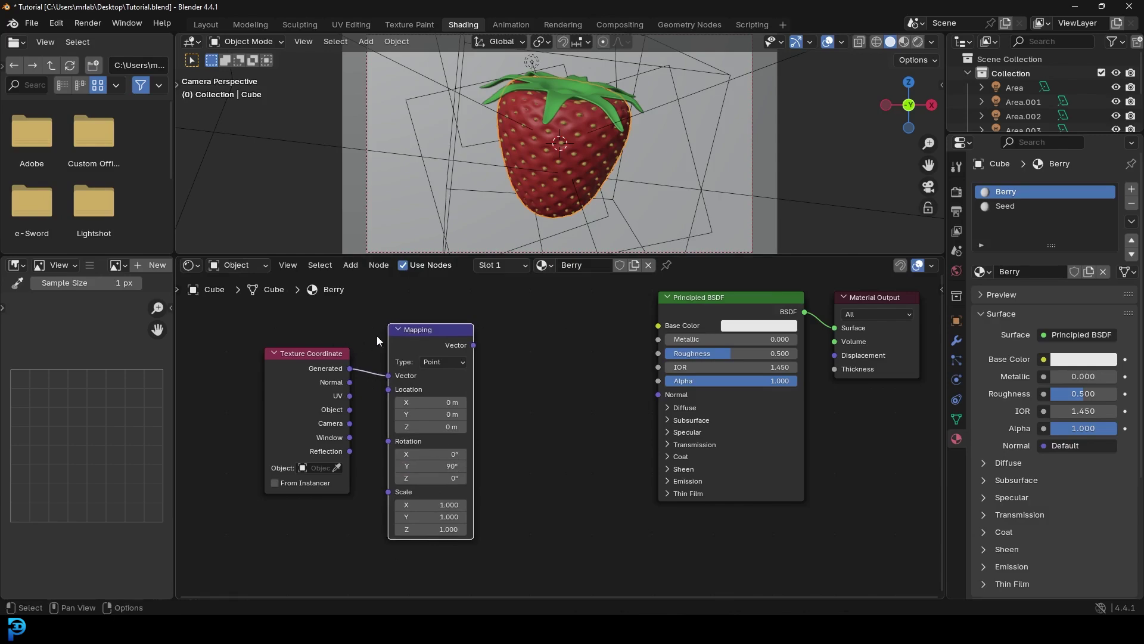
pyautogui.click(398, 329)
pyautogui.moveTo(406, 333); pyautogui.dragTo(383, 379)
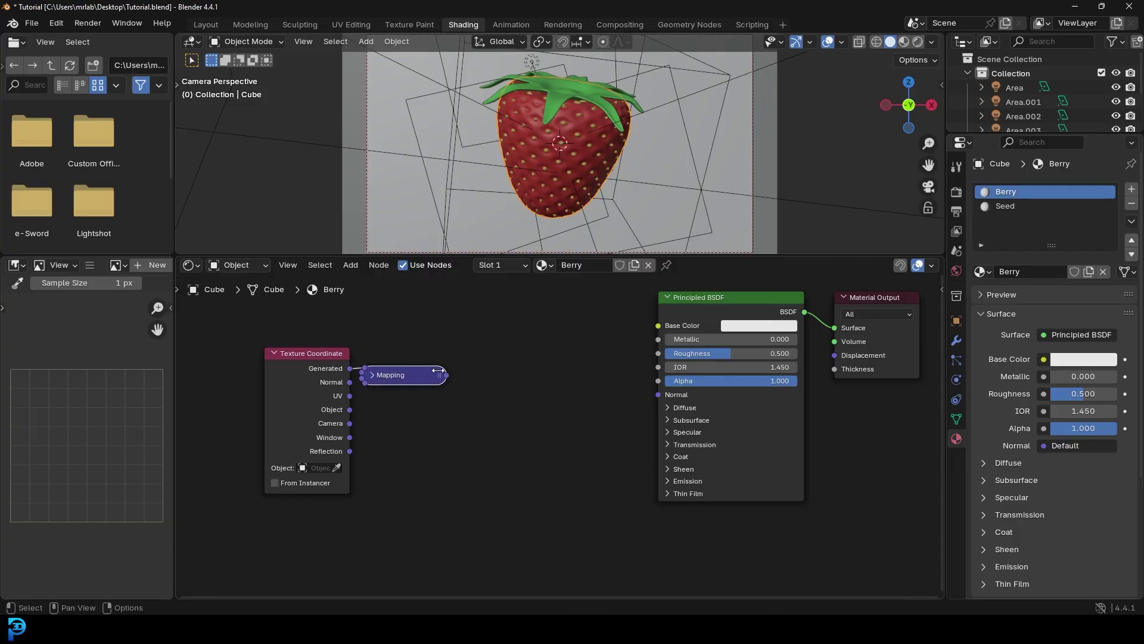
# Add a Mix node with its data type set to Color and connect the Mapping output to its A input
pyautogui.hotkey('shift', 'a')
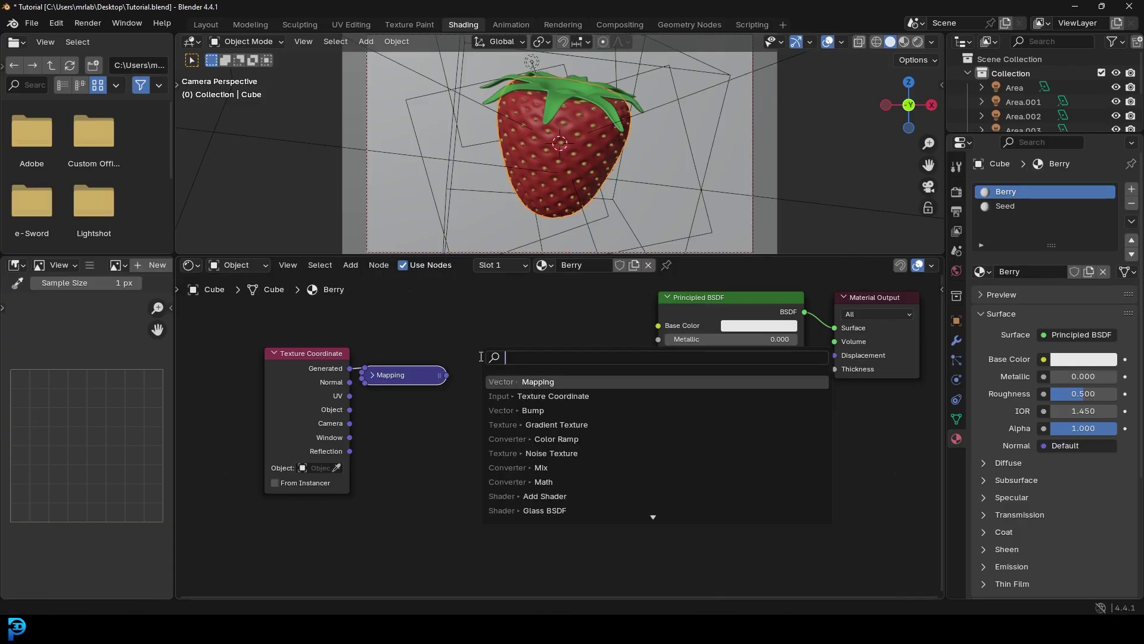
pyautogui.write('mix')
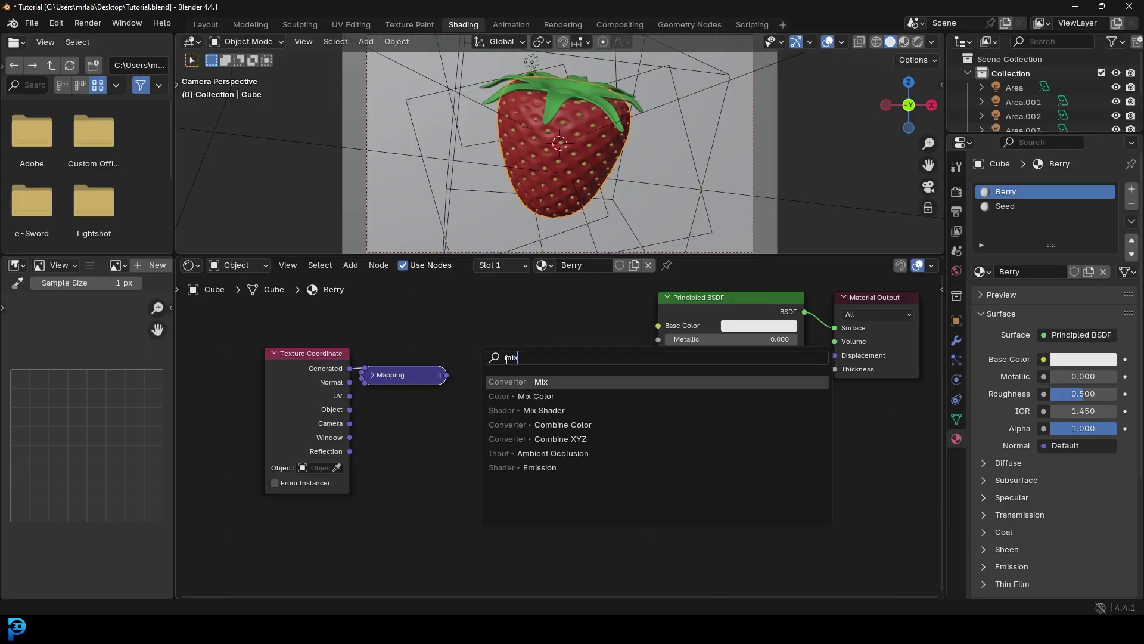
pyautogui.click(554, 381)
pyautogui.click(492, 357)
pyautogui.click(498, 365)
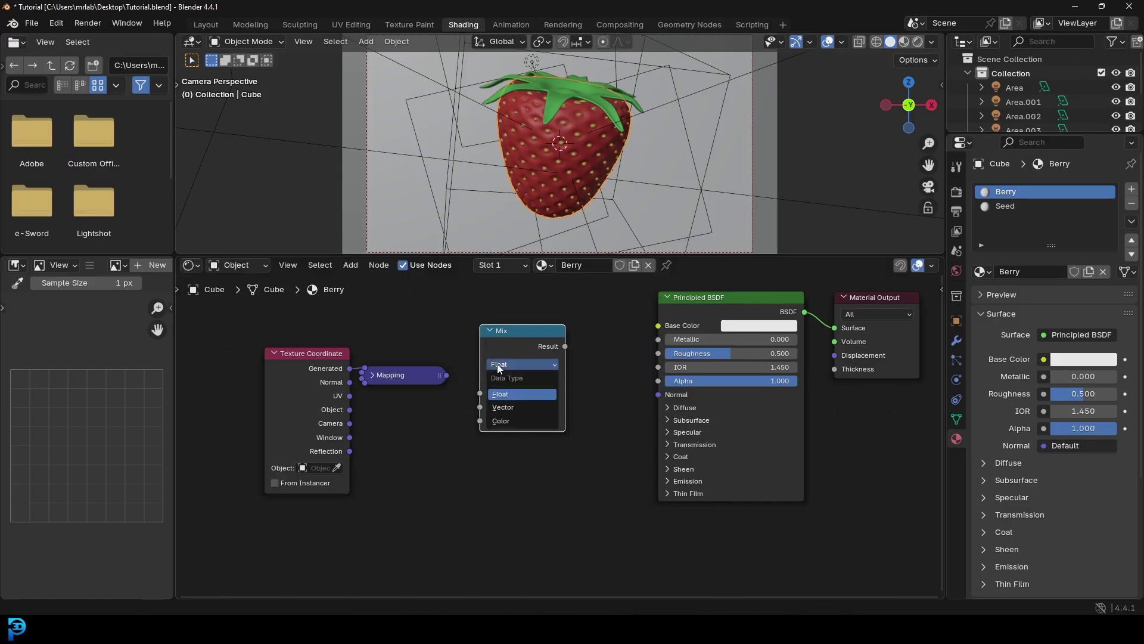
pyautogui.click(509, 421)
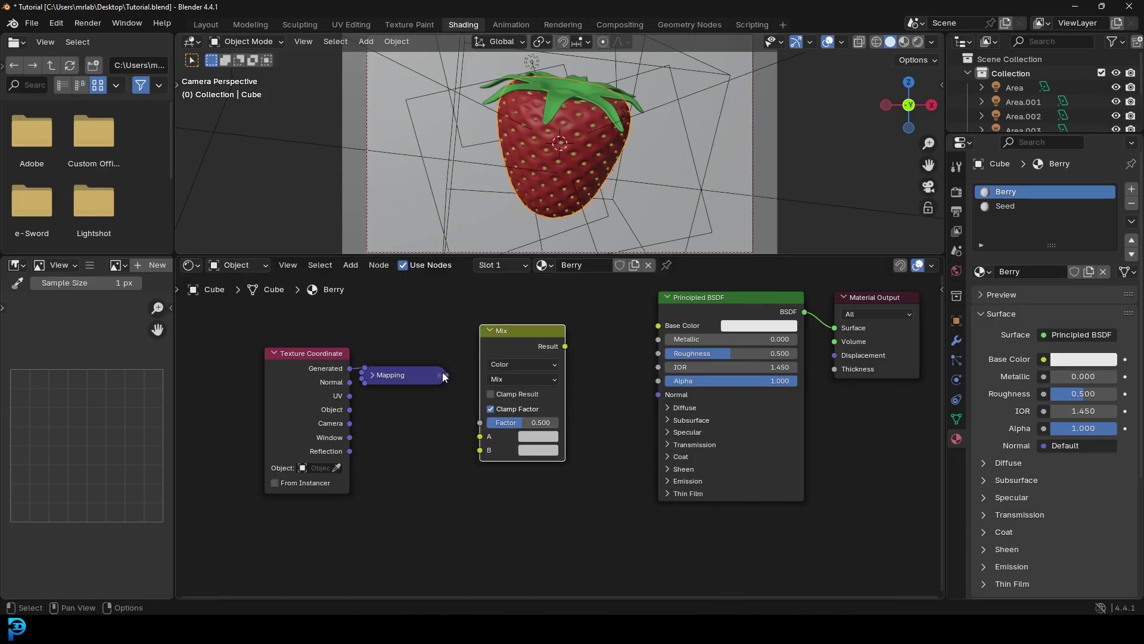
pyautogui.moveTo(445, 375); pyautogui.dragTo(480, 438)
# Add a Noise Texture node below Texture Coordinate and connect its Fac output to the Mix node's Factor
pyautogui.scroll(-1, 408, 499)
pyautogui.moveTo(409, 499); pyautogui.dragTo(449, 409, button='middle')
pyautogui.hotkey('shift', 'a')
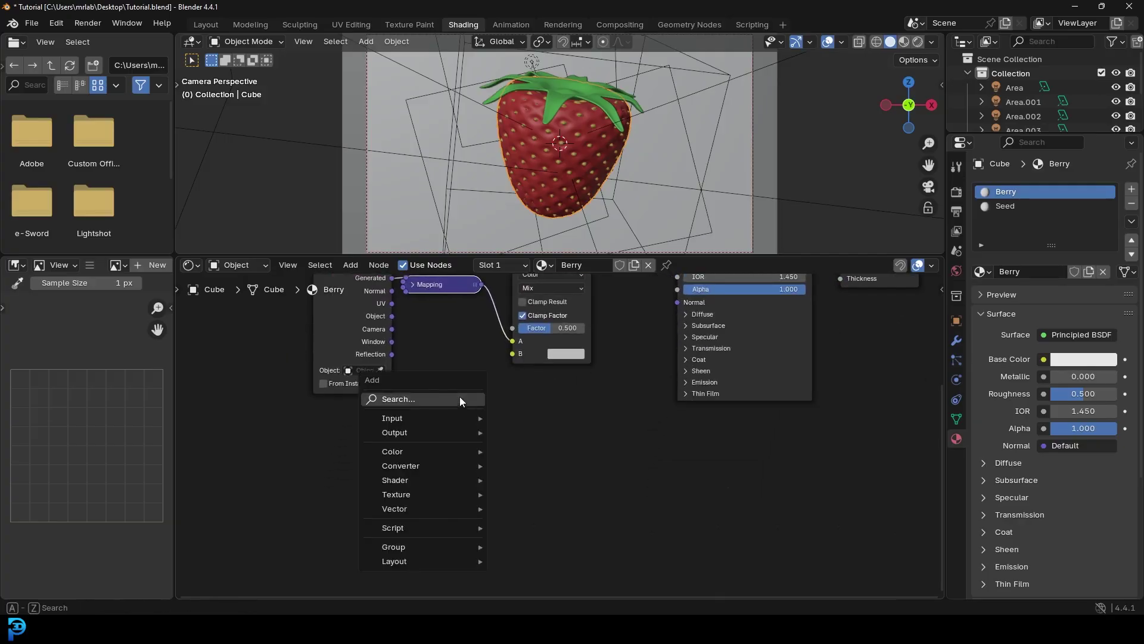
pyautogui.write('noi')
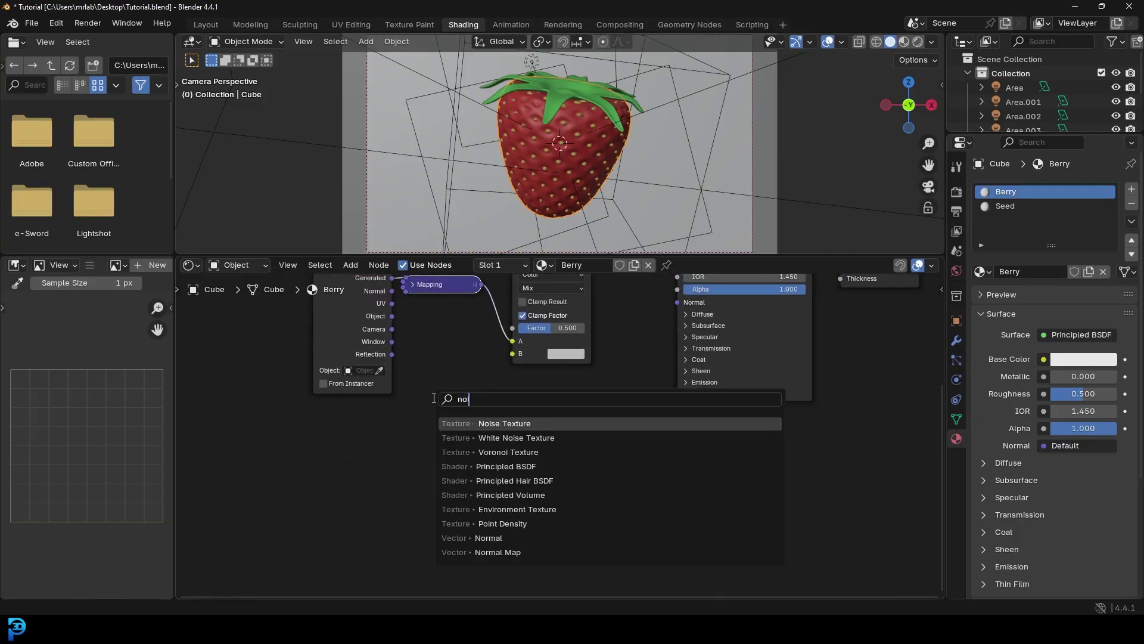
pyautogui.press('Return')
pyautogui.click(320, 419)
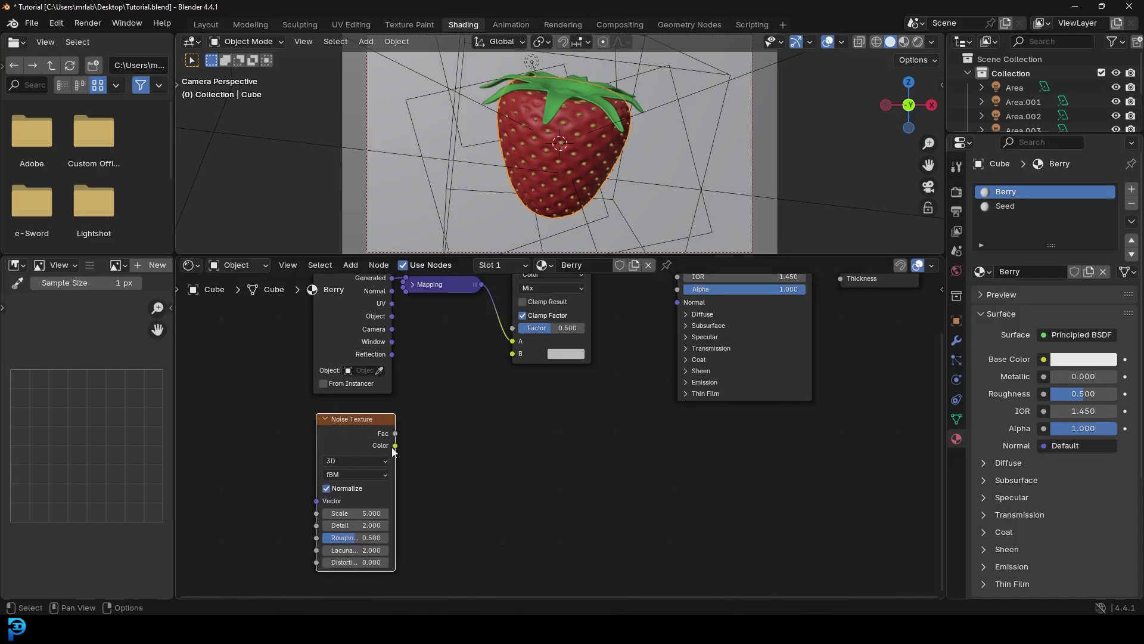
pyautogui.moveTo(396, 434); pyautogui.dragTo(512, 328)
# Set the Noise Texture's scale to 28
pyautogui.scroll(2, 458, 468)
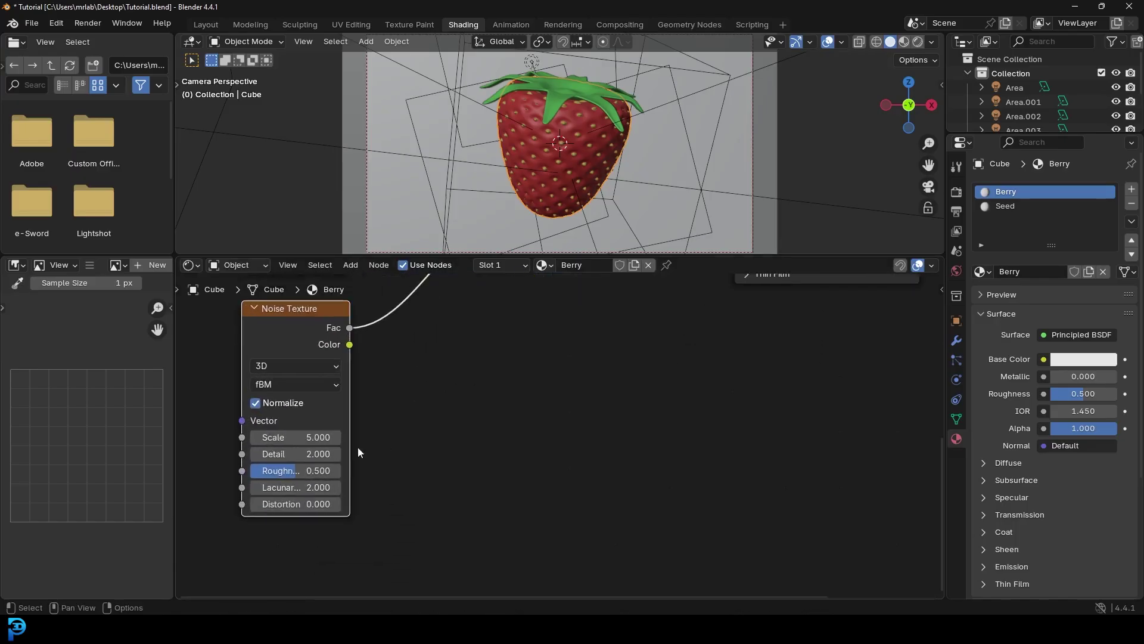
pyautogui.click(297, 435)
pyautogui.write('28')
pyautogui.press('Return')
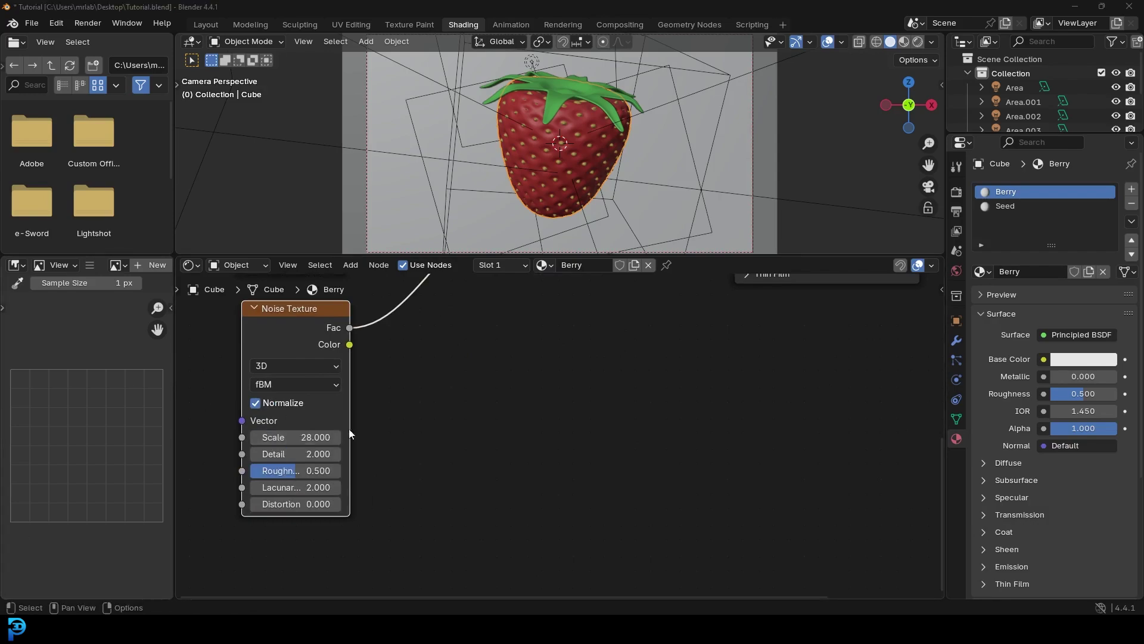
# Set the Noise Texture's detail to 15 and its roughness to 0.9
pyautogui.click(301, 455)
pyautogui.write('15')
pyautogui.press('Return')
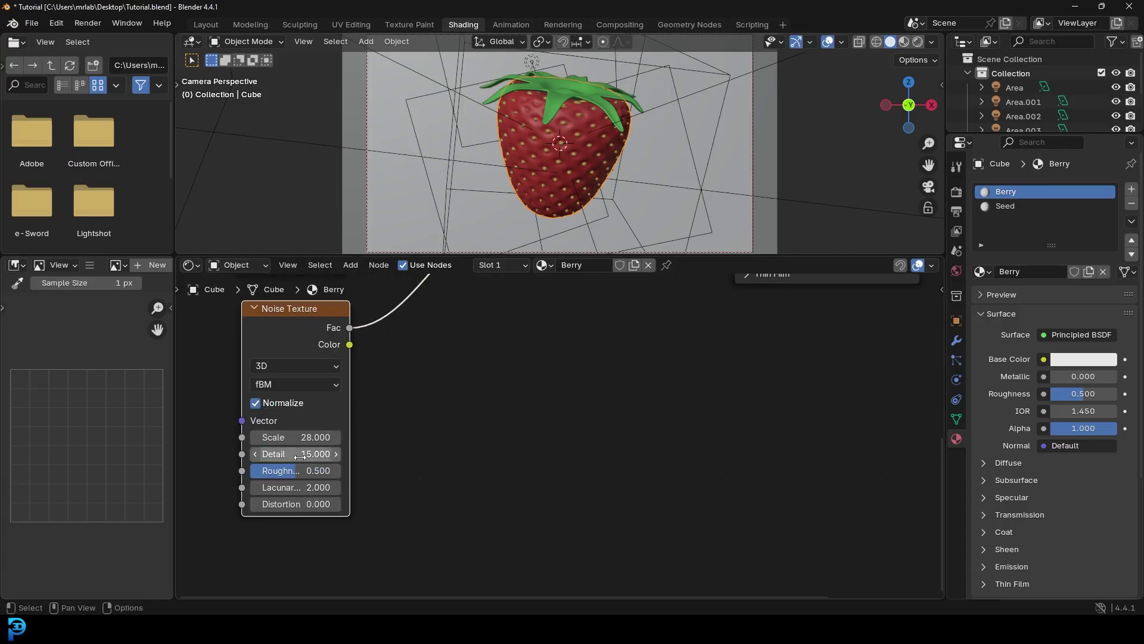
pyautogui.click(285, 468)
pyautogui.write('0.9')
pyautogui.press('Return')
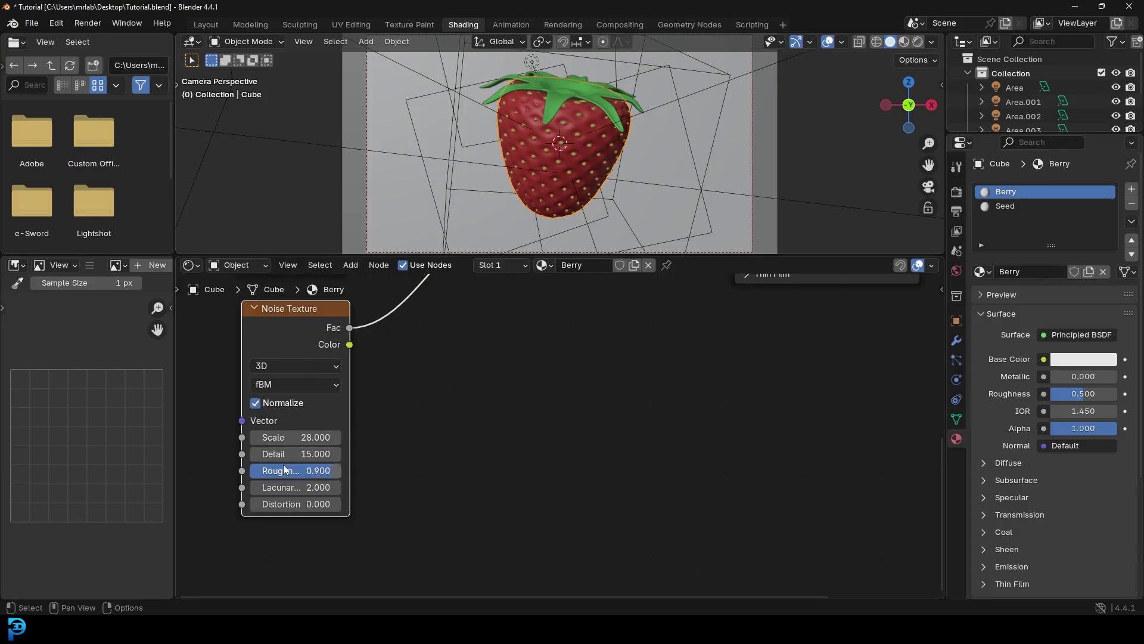
# Insert a Color Ramp between the Noise Texture and the Mix node's B input, and move its black stop to 0.206
pyautogui.scroll(-3, 363, 391)
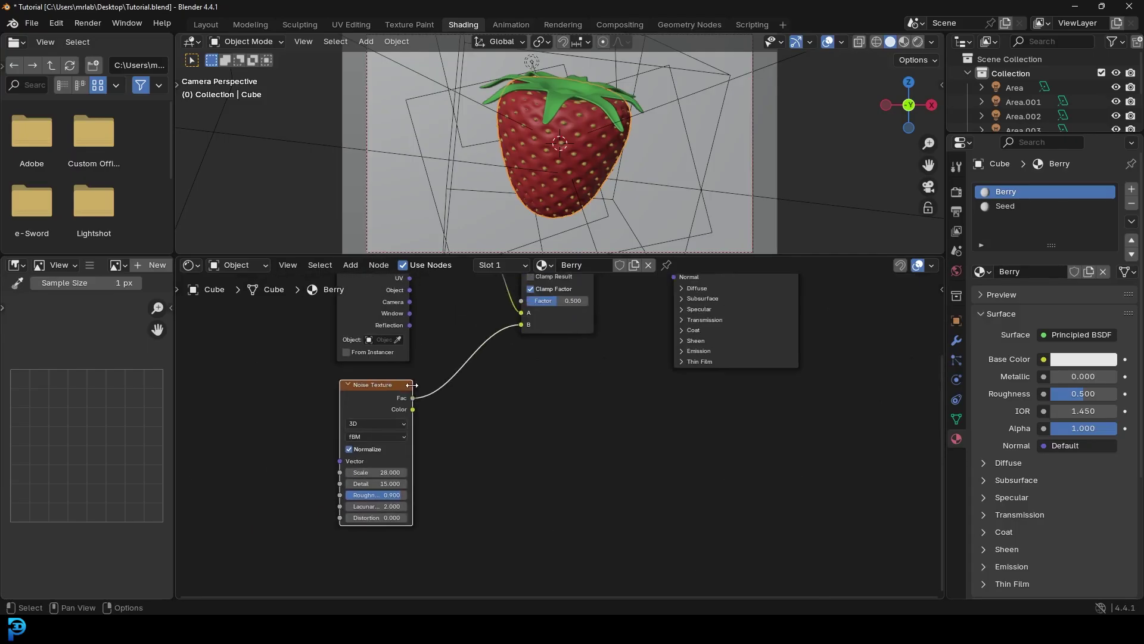
pyautogui.hotkey('shift', 'a')
pyautogui.click(470, 357)
pyautogui.write('ramp')
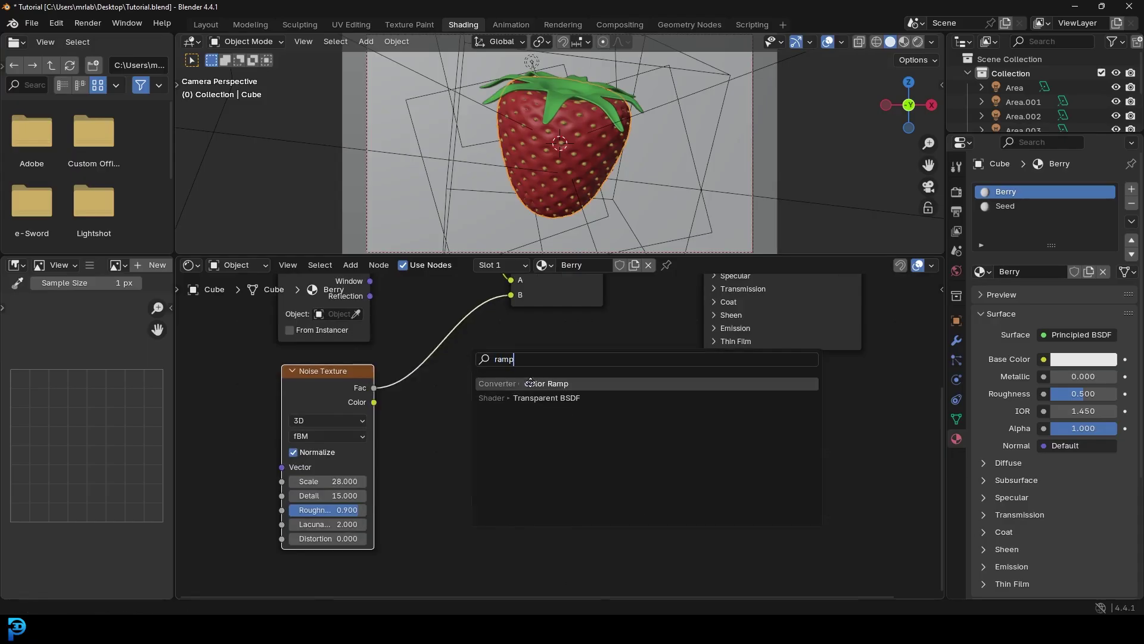
pyautogui.click(530, 383)
pyautogui.click(437, 348)
pyautogui.moveTo(410, 405); pyautogui.dragTo(441, 406)
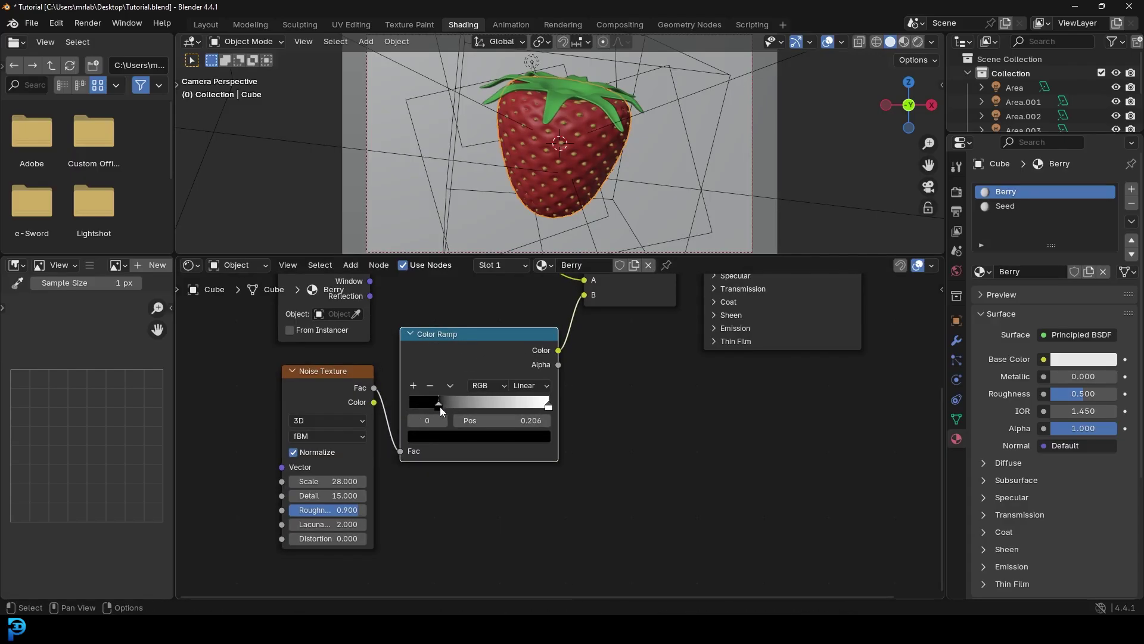
# Move the Principled BSDF and Material Output nodes away from the Mix node to make room between them
pyautogui.scroll(-1, 440, 407)
pyautogui.moveTo(439, 407); pyautogui.dragTo(215, 545, button='middle')
pyautogui.moveTo(668, 522); pyautogui.dragTo(463, 355)
pyautogui.press('g')
pyautogui.click(488, 369)
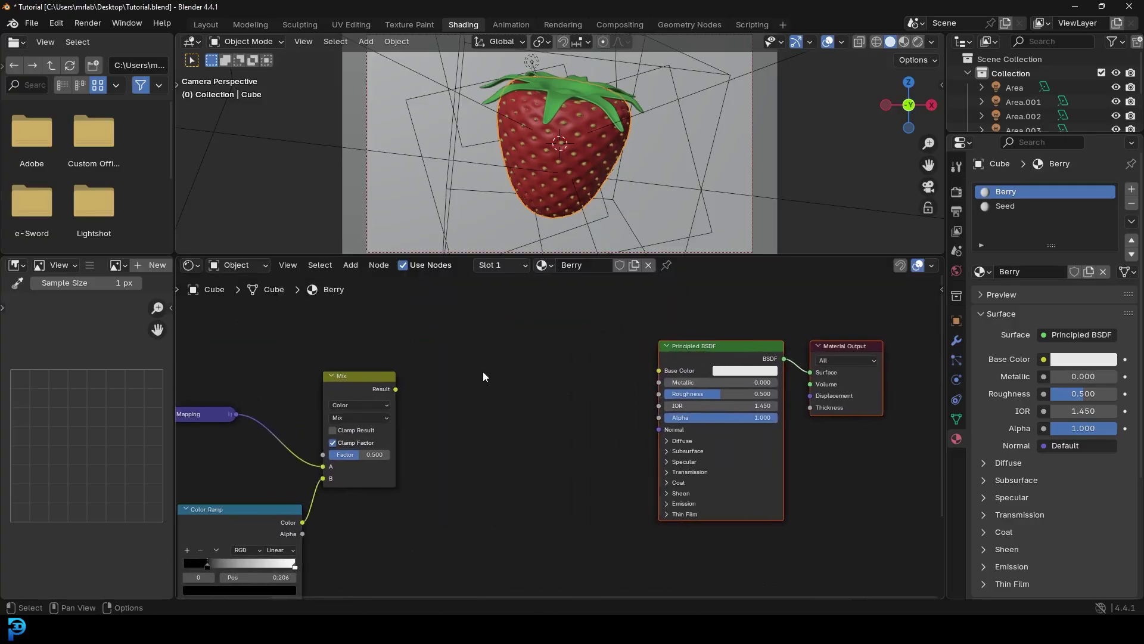
# Add a Gradient Texture node beside the Mix node and connect the Mix Result output to its Vector input
pyautogui.hotkey('shift', 'a')
pyautogui.write('gradi')
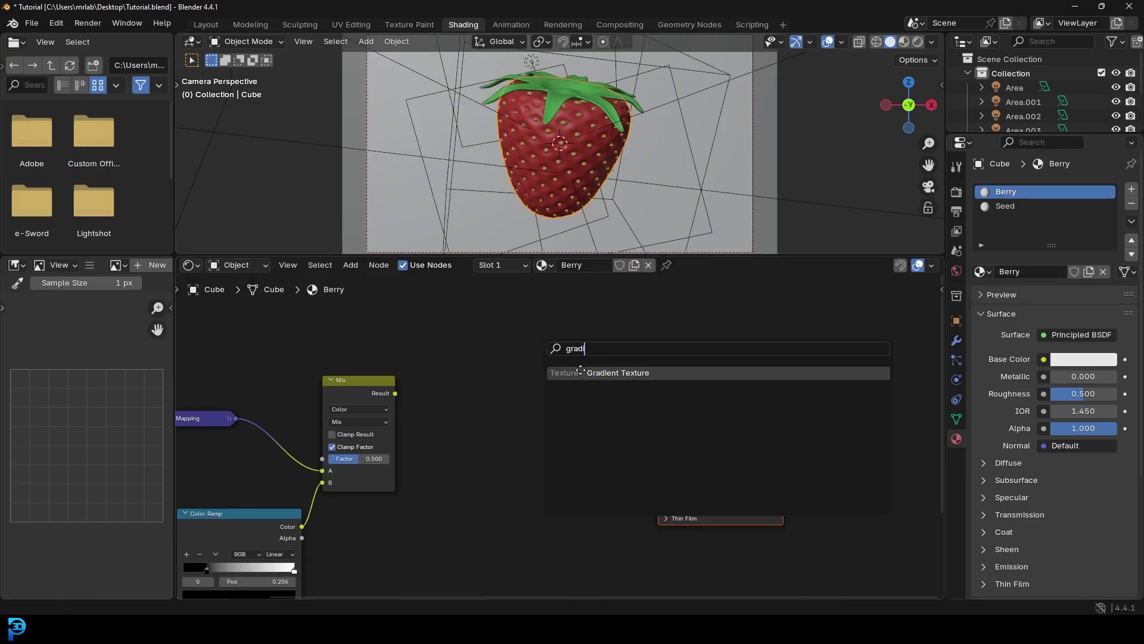
pyautogui.click(580, 372)
pyautogui.click(456, 385)
pyautogui.moveTo(395, 393); pyautogui.dragTo(405, 413)
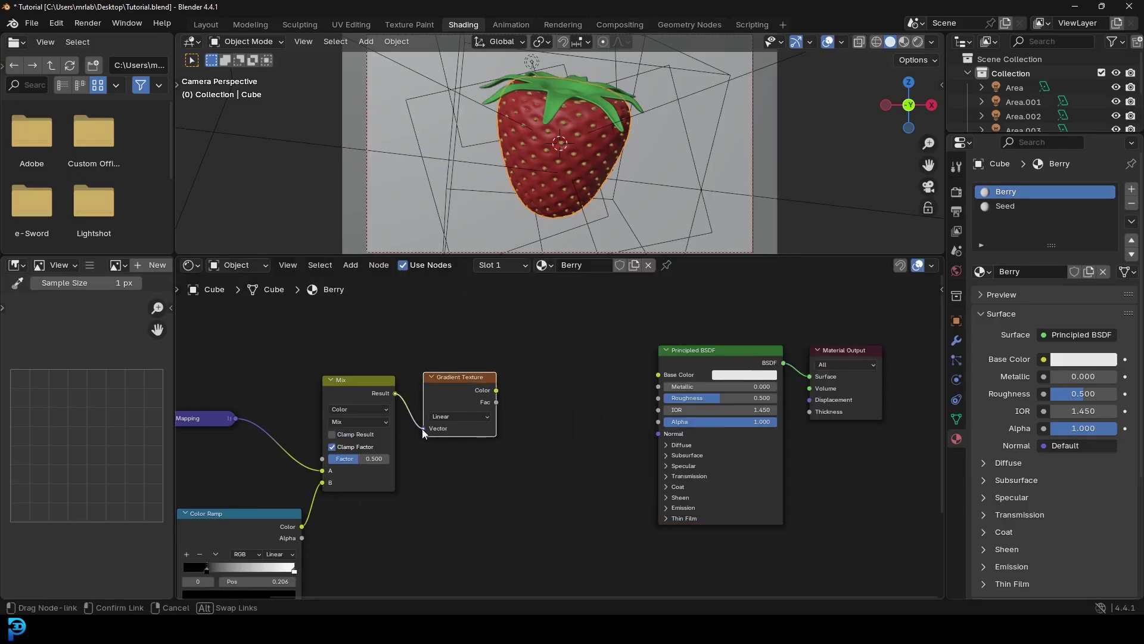
pyautogui.moveTo(424, 428); pyautogui.dragTo(424, 431)
pyautogui.scroll(3, 517, 393)
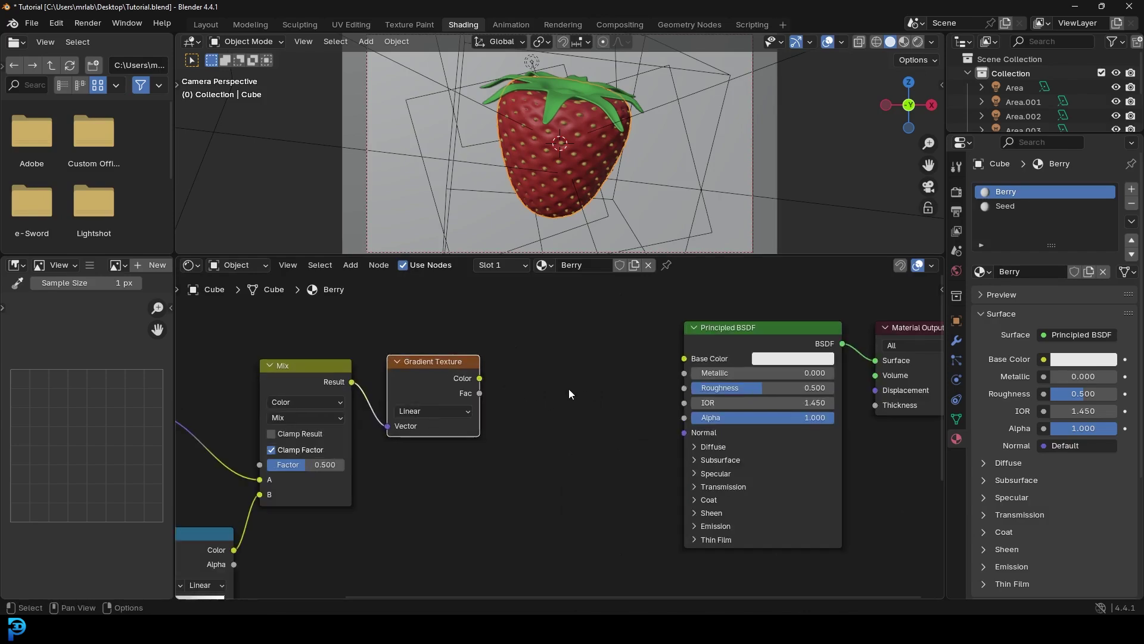
pyautogui.hotkey('shift', 'a')
pyautogui.write('ramp')
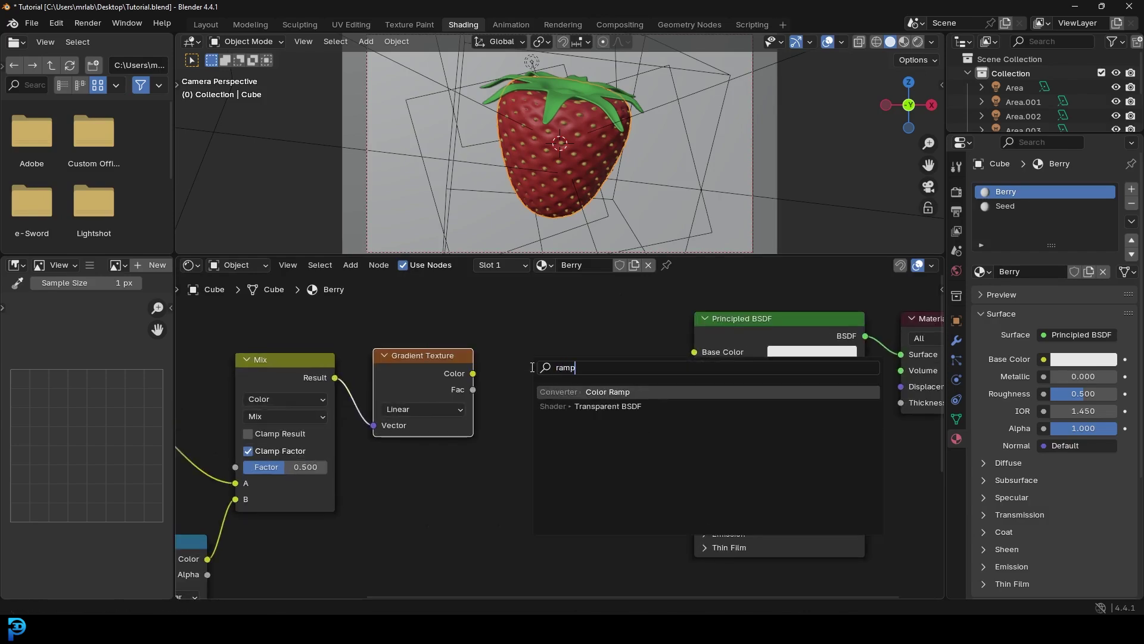
pyautogui.click(566, 406)
pyautogui.press('Escape')
# Add a Color Ramp node between the Gradient Texture and the Principled BSDF
pyautogui.hotkey('shift', 'a')
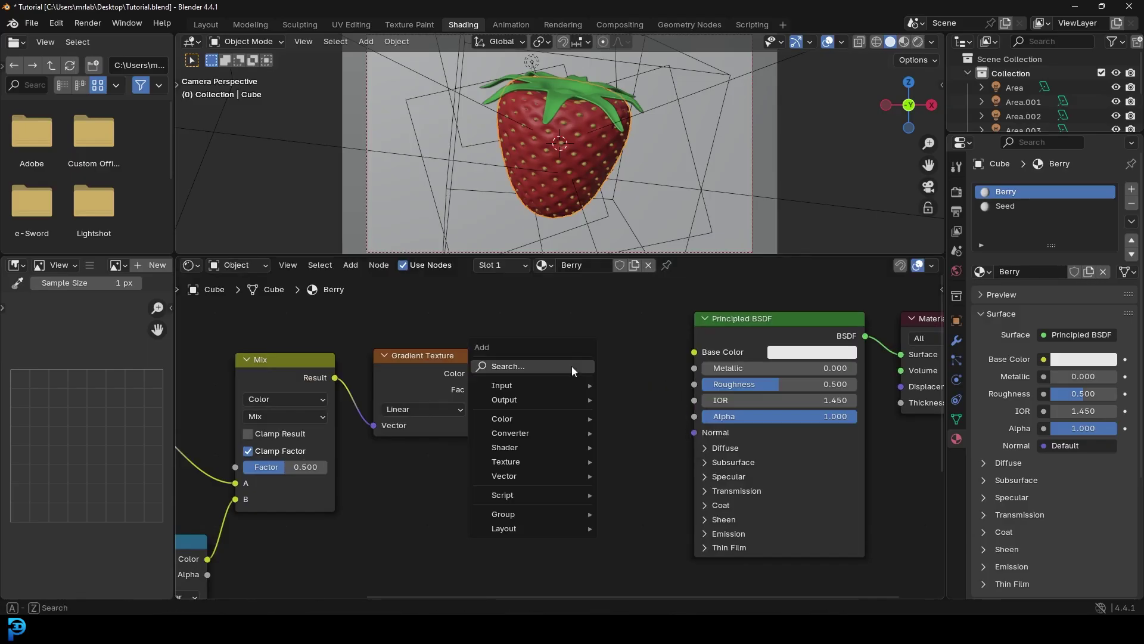
pyautogui.click(571, 366)
pyautogui.write('ramp')
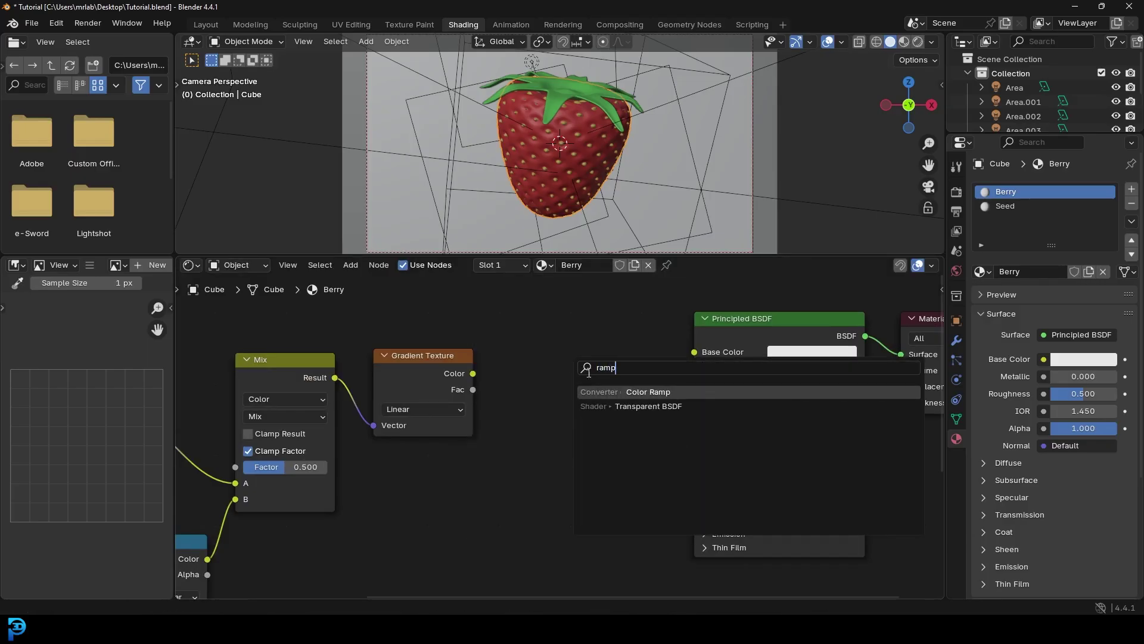
pyautogui.press('Return')
pyautogui.click(569, 394)
# Shift the Principled BSDF and Material Output nodes farther away from the new Color Ramp
pyautogui.scroll(-2, 569, 395)
pyautogui.click(864, 480)
pyautogui.moveTo(864, 477); pyautogui.dragTo(796, 360)
pyautogui.scroll(1, 568, 378)
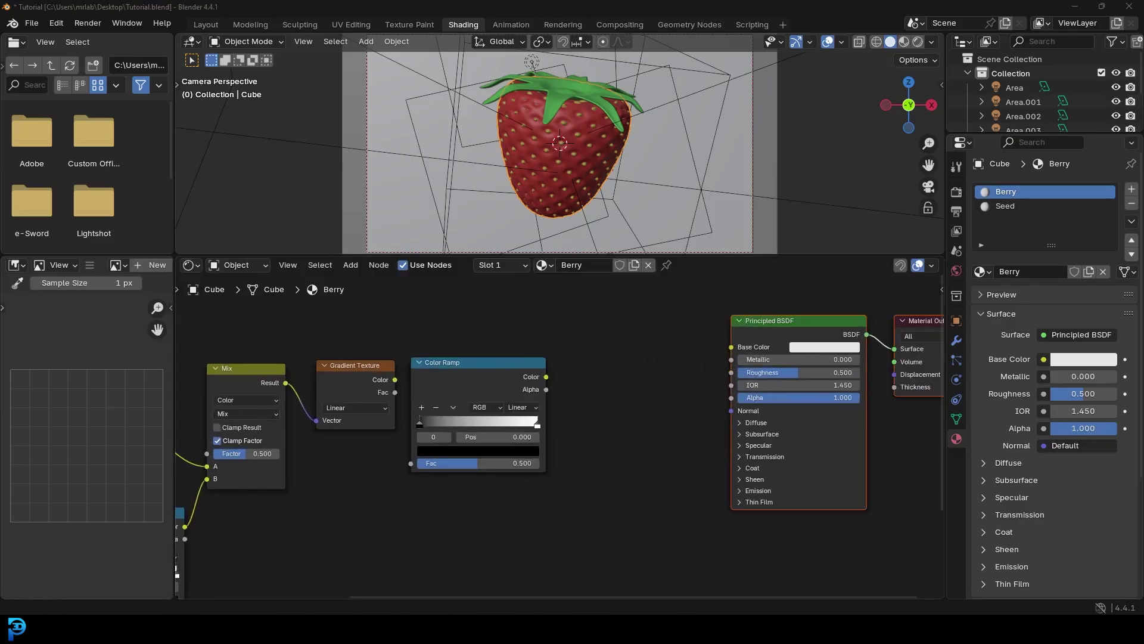
pyautogui.scroll(1, 436, 352)
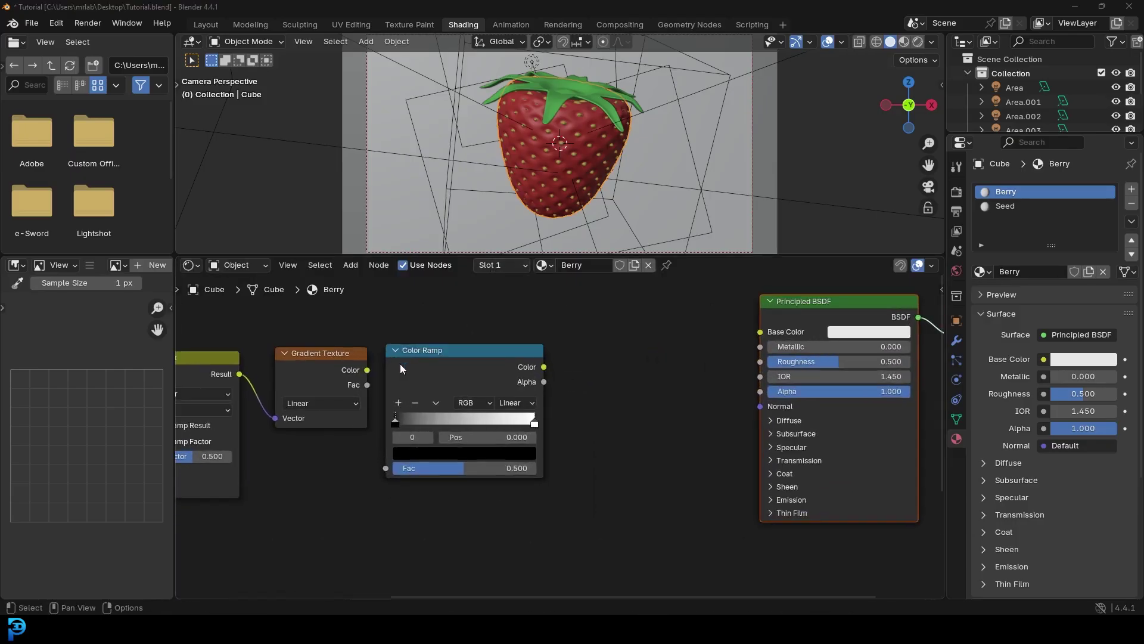
# Set the new Color Ramp's interpolation to B-Spline and space the node slightly away from the Gradient Texture
pyautogui.click(511, 402)
pyautogui.click(516, 477)
pyautogui.moveTo(420, 356); pyautogui.dragTo(442, 349)
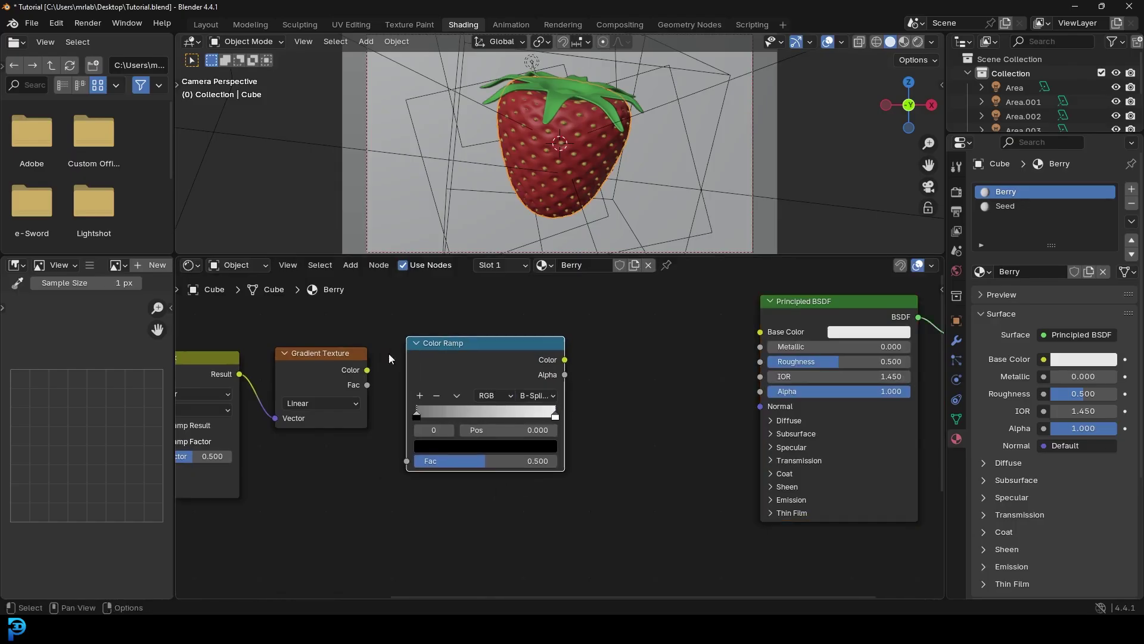
# Connect the Gradient Texture's Color output to the B-Spline ramp's Fac, then place its black stop just past the middle and its white stop at 0.748
pyautogui.moveTo(368, 371); pyautogui.dragTo(382, 368)
pyautogui.moveTo(397, 437); pyautogui.dragTo(413, 462)
pyautogui.scroll(1, 416, 416)
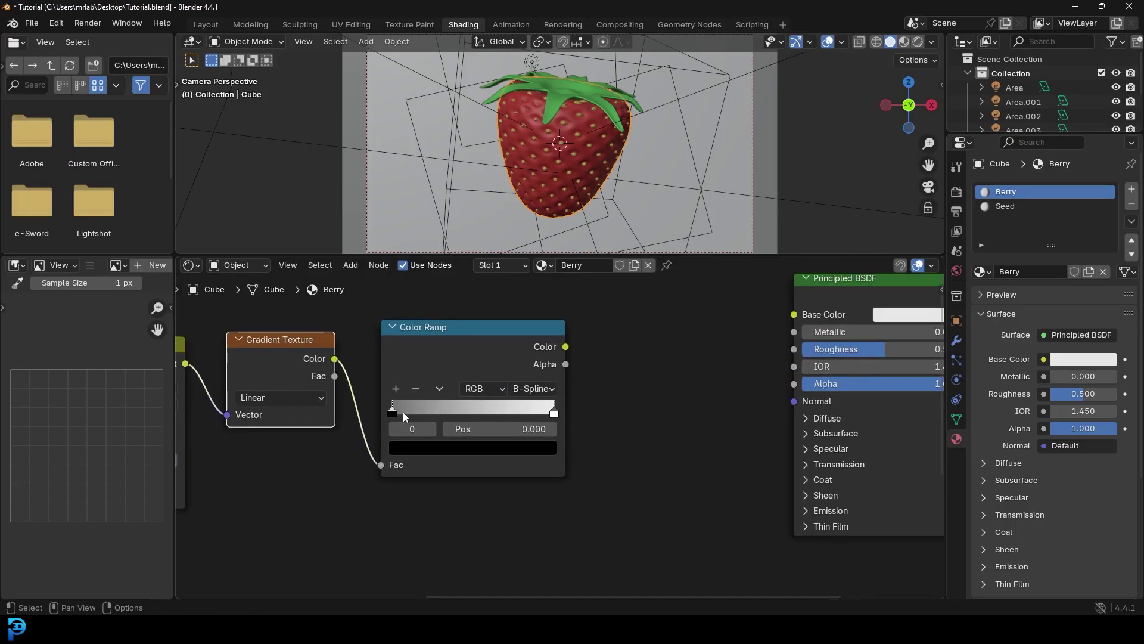
pyautogui.moveTo(396, 409); pyautogui.dragTo(484, 416)
pyautogui.moveTo(557, 412); pyautogui.dragTo(512, 415)
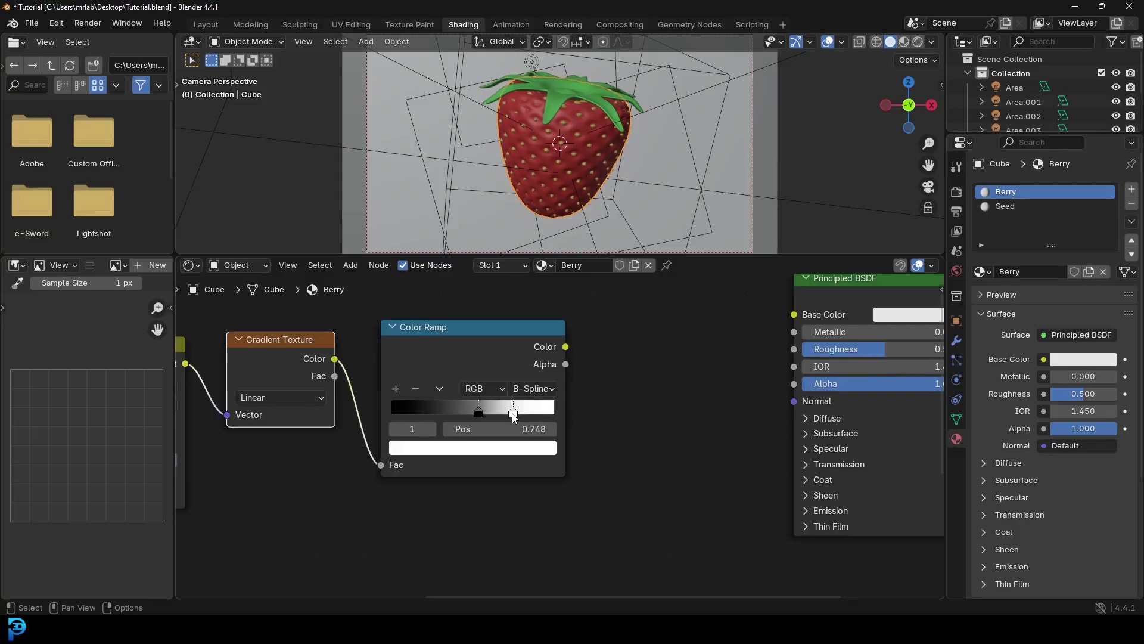
# Add another Color Ramp after the B-Spline ramp and connect the B-Spline ramp's Color output to its Fac
pyautogui.hscroll(3, 499, 335)
pyautogui.hotkey('shift', 'a')
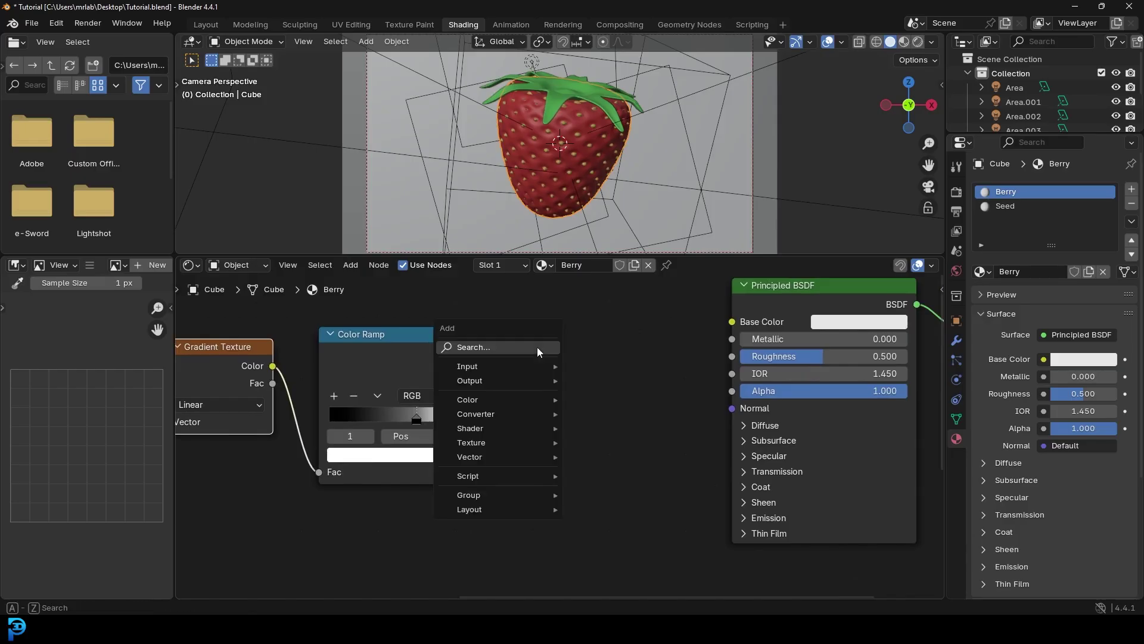
pyautogui.click(538, 346)
pyautogui.write('color')
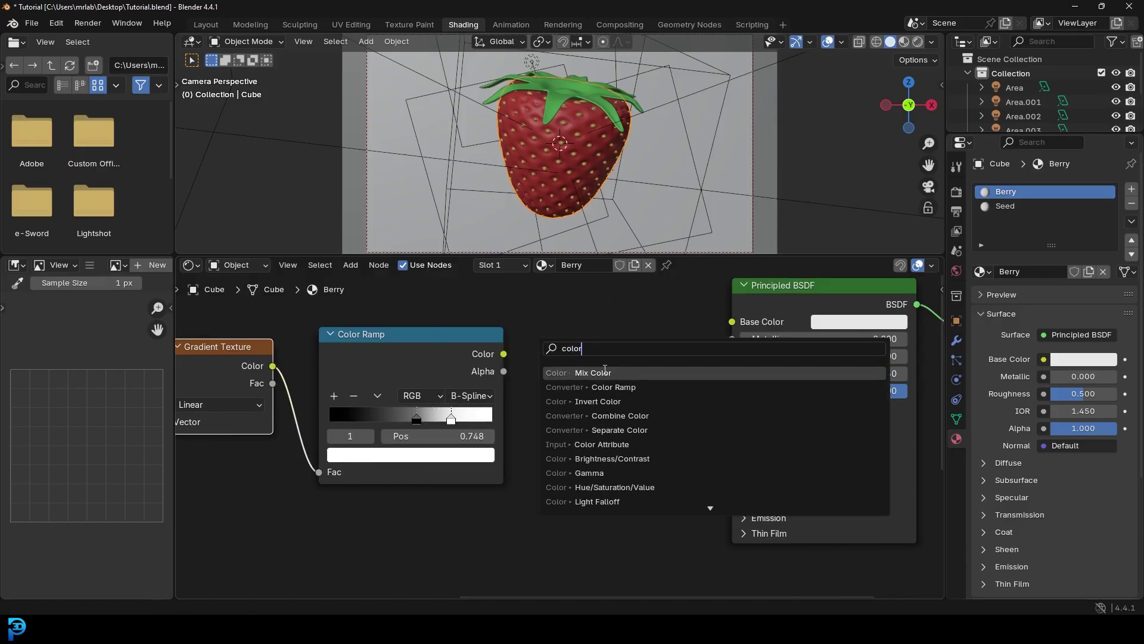
pyautogui.click(605, 387)
pyautogui.click(508, 357)
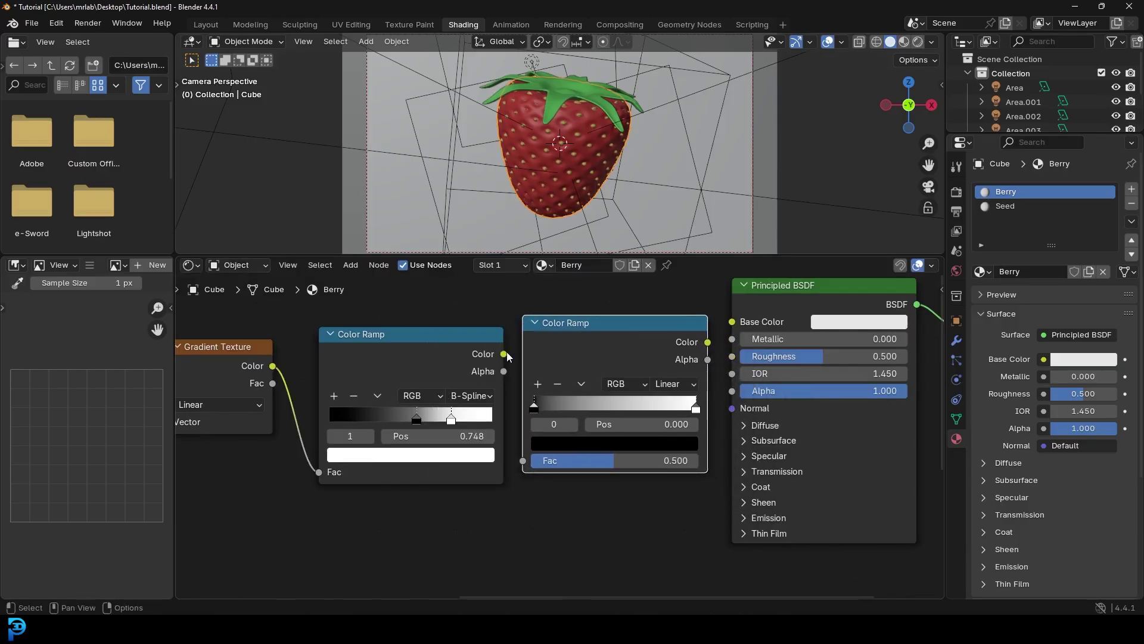
pyautogui.moveTo(504, 355); pyautogui.dragTo(524, 409)
pyautogui.moveTo(522, 465); pyautogui.dragTo(523, 461)
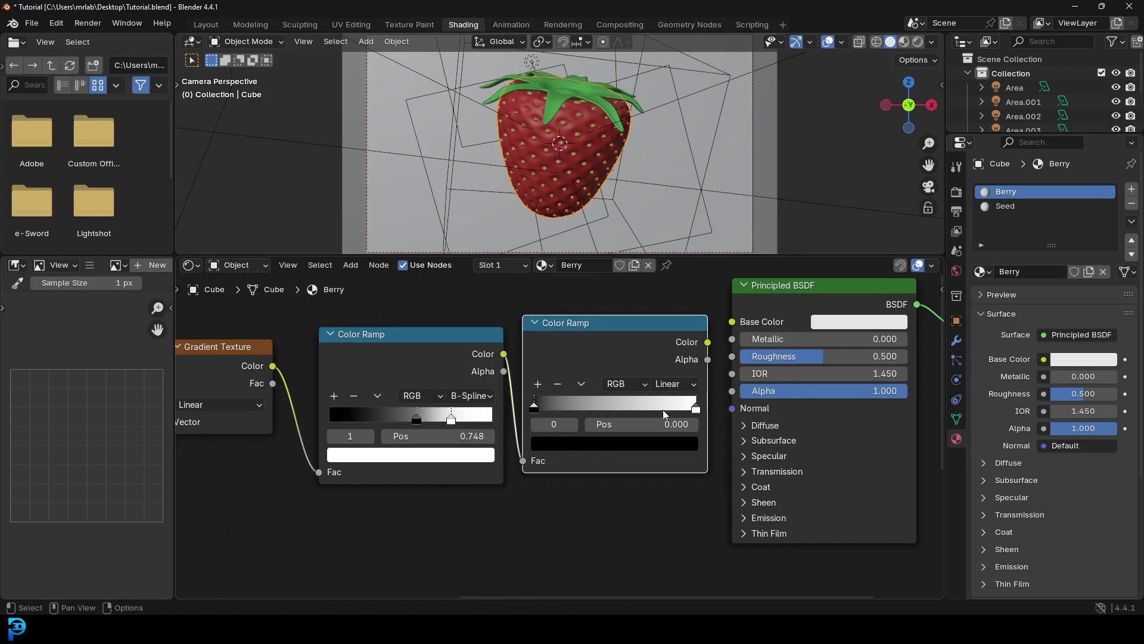
# Space the Principled BSDF away from the last Color Ramp and connect that ramp's Color output to Base Color
pyautogui.moveTo(524, 461); pyautogui.dragTo(345, 483, button='middle')
pyautogui.moveTo(650, 315); pyautogui.dragTo(703, 321)
pyautogui.moveTo(530, 365); pyautogui.dragTo(551, 365)
pyautogui.moveTo(621, 352); pyautogui.dragTo(617, 357)
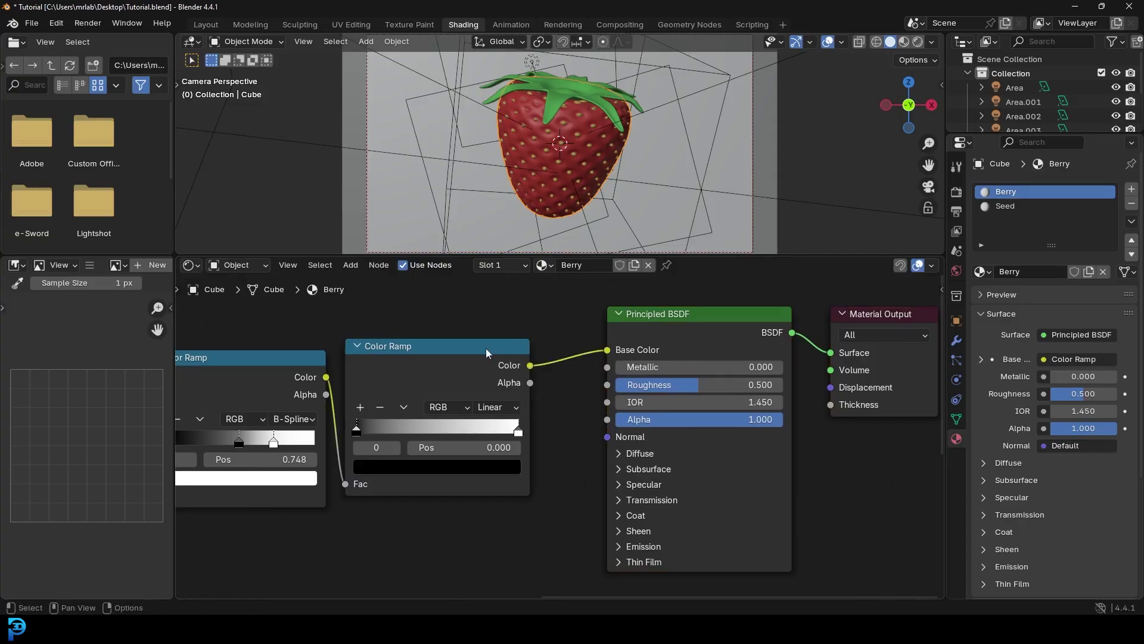
# Color the black stop of the ramp feeding Base Color dark red, about hex 730200
pyautogui.scroll(1, 352, 420)
pyautogui.moveTo(351, 419); pyautogui.dragTo(454, 417, button='middle')
pyautogui.moveTo(440, 413); pyautogui.dragTo(431, 413)
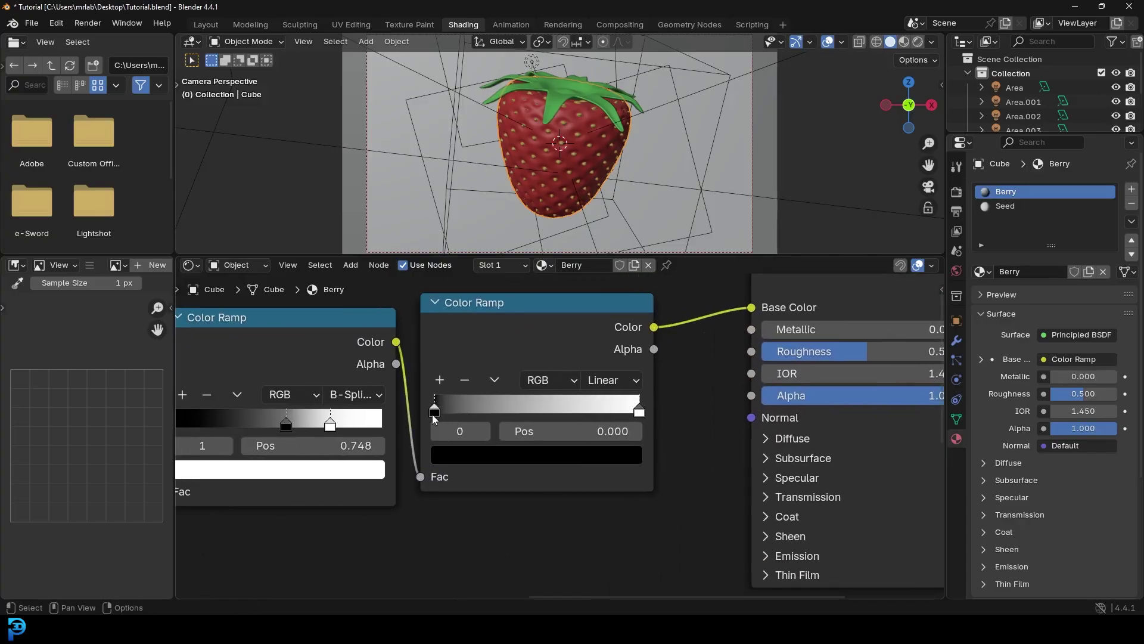
pyautogui.click(456, 455)
pyautogui.moveTo(497, 278); pyautogui.dragTo(515, 290)
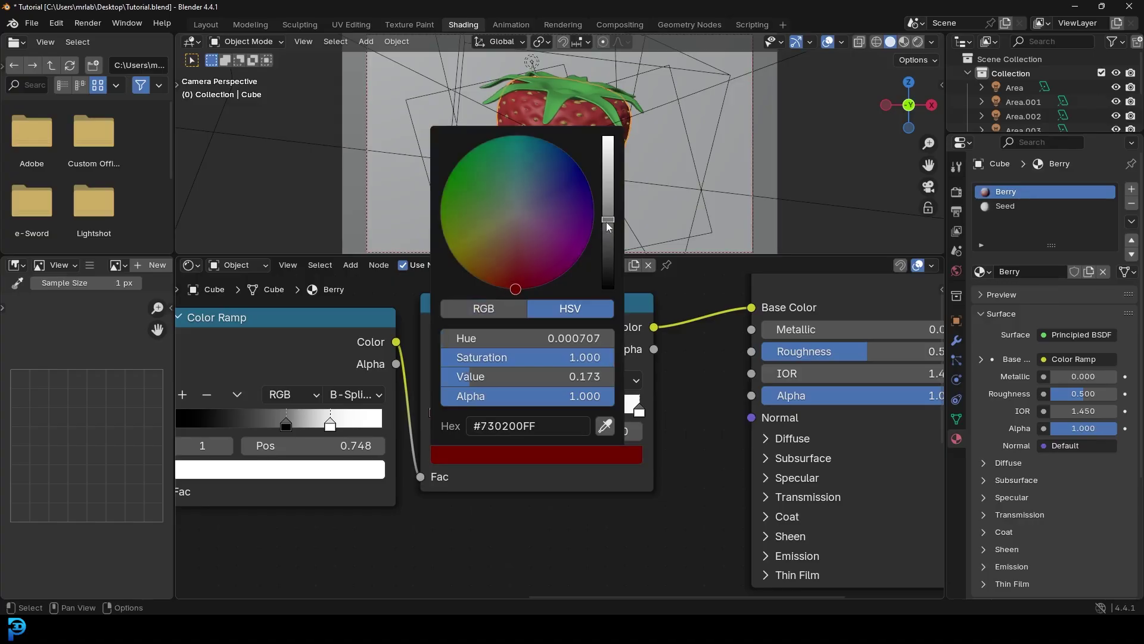
pyautogui.moveTo(608, 225); pyautogui.dragTo(608, 221)
# Add a stop to the ramp, place it near the dark red end and color it bright red, hex C83226
pyautogui.click(440, 379)
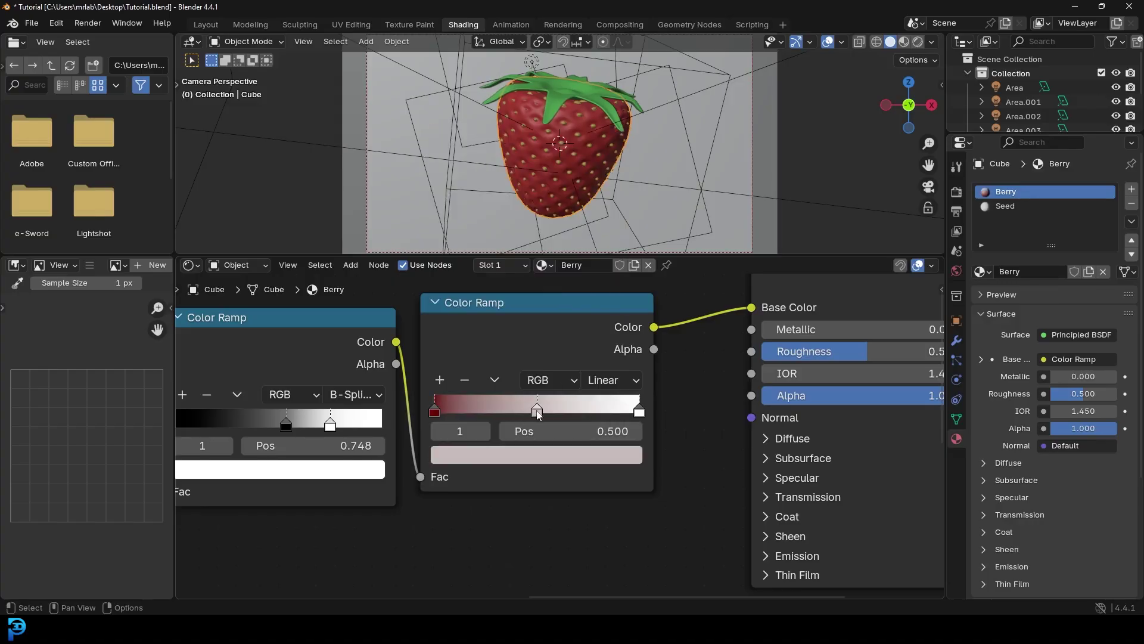
pyautogui.moveTo(538, 414); pyautogui.dragTo(477, 417)
pyautogui.click(500, 451)
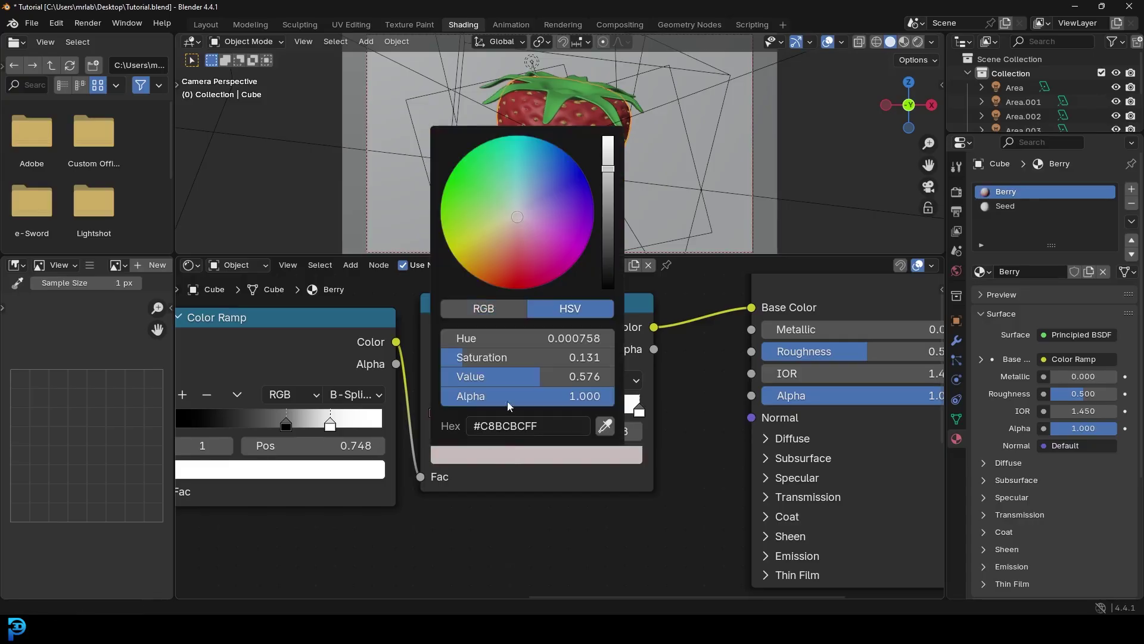
pyautogui.click(508, 274)
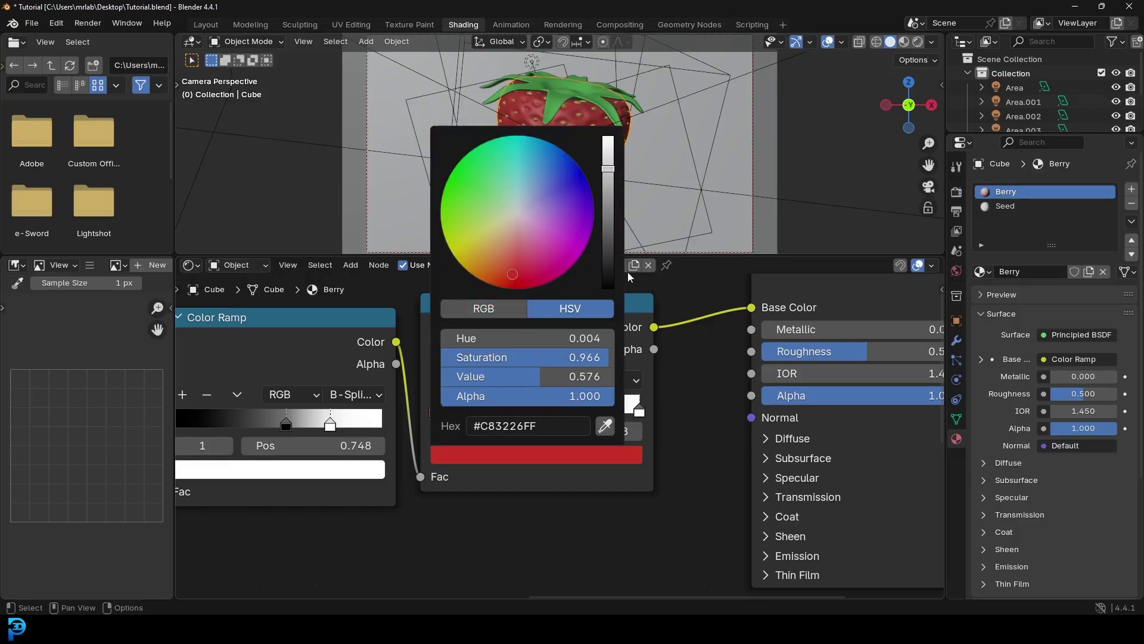
# Move the ramp's white stop to 0.969 and color it light orange, then shift the bright red stop to 0.237
pyautogui.click(640, 411)
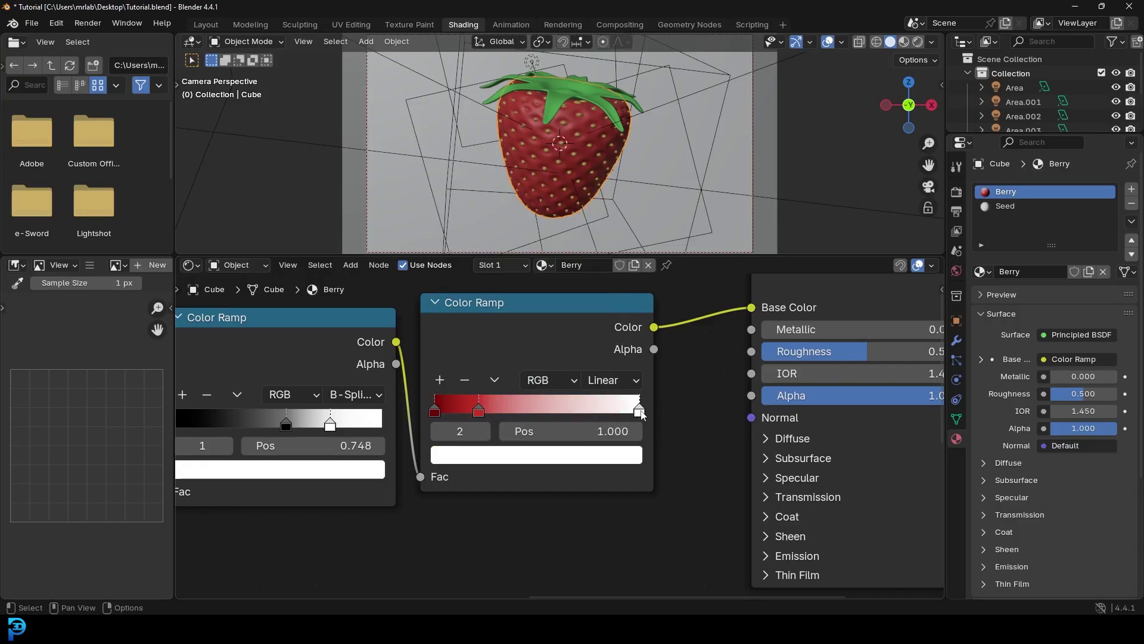
pyautogui.click(611, 458)
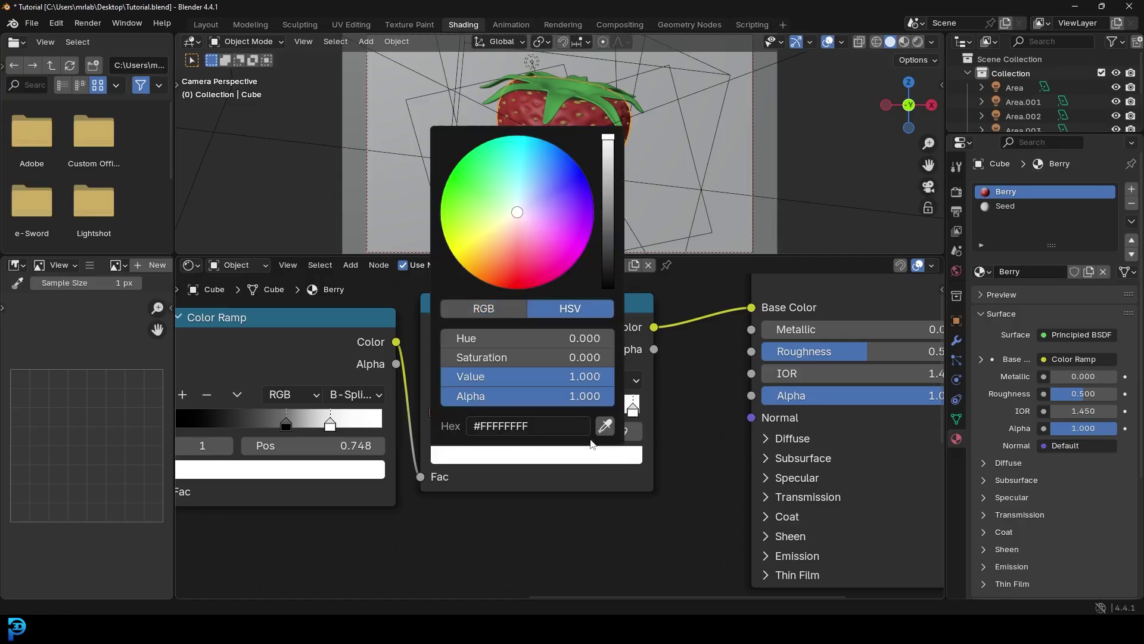
pyautogui.click(495, 244)
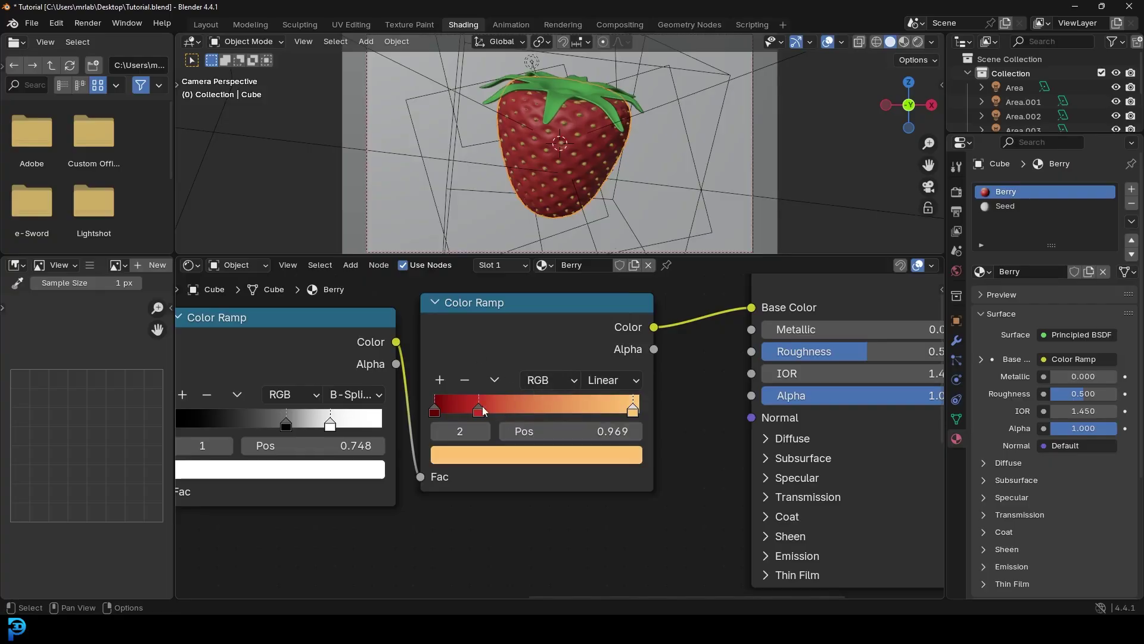
pyautogui.click(478, 410)
# Set the Principled BSDF's roughness to 0.305
pyautogui.scroll(-1, 541, 399)
pyautogui.scroll(-2, 542, 398)
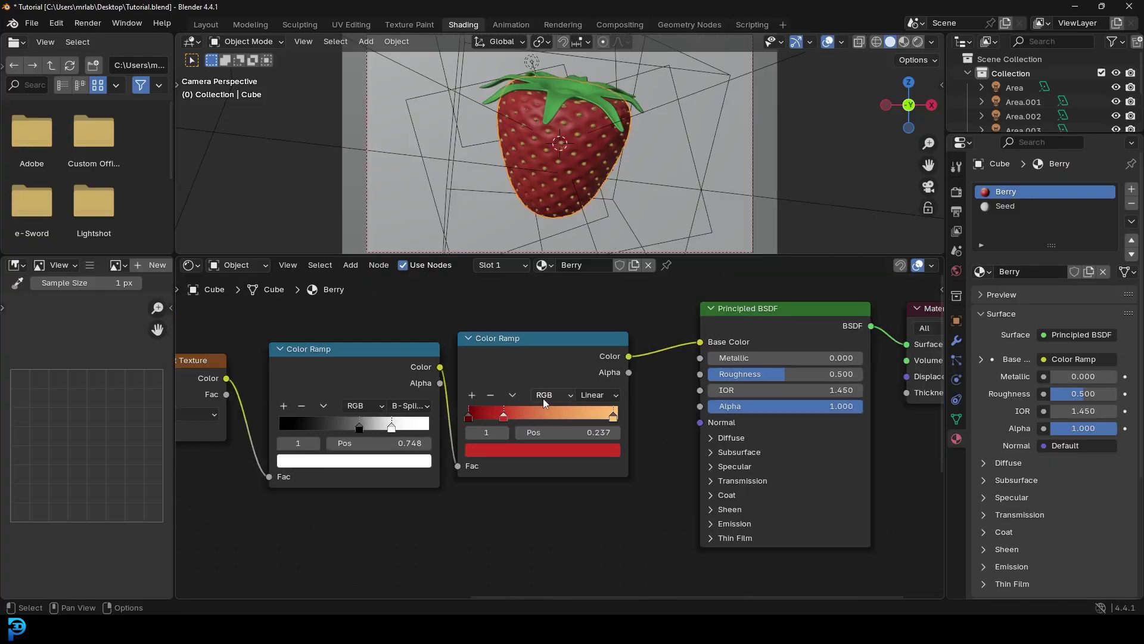
pyautogui.scroll(1, 545, 405)
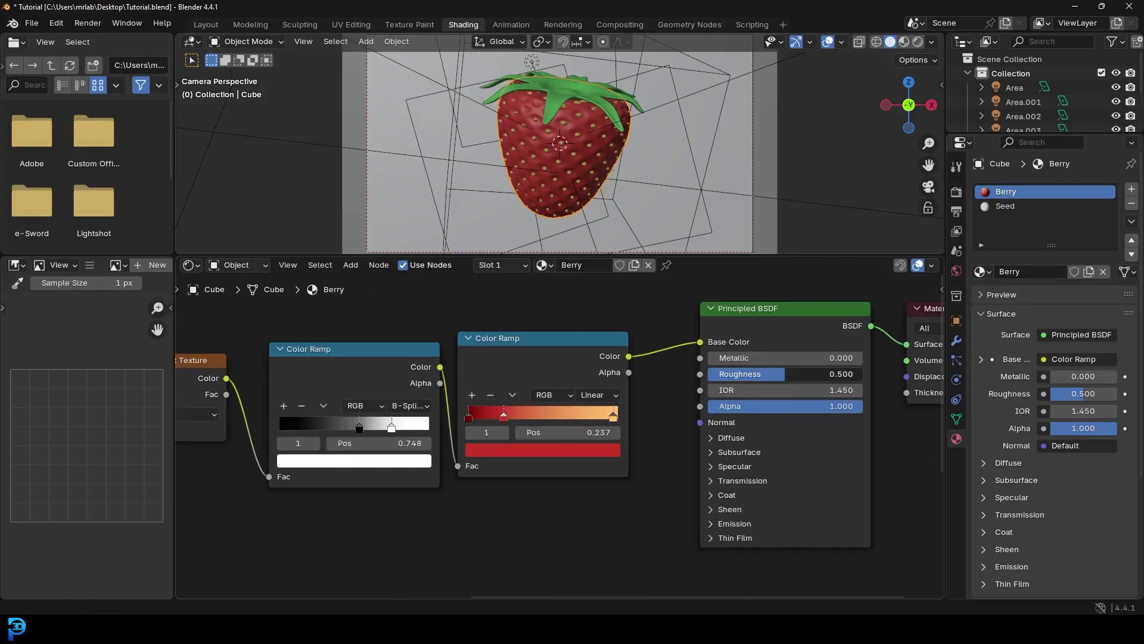
# Add a Bump node in the empty area below the two Color Ramps near the Principled BSDF
pyautogui.scroll(-2, 415, 428)
pyautogui.moveTo(415, 428); pyautogui.dragTo(416, 409, button='middle')
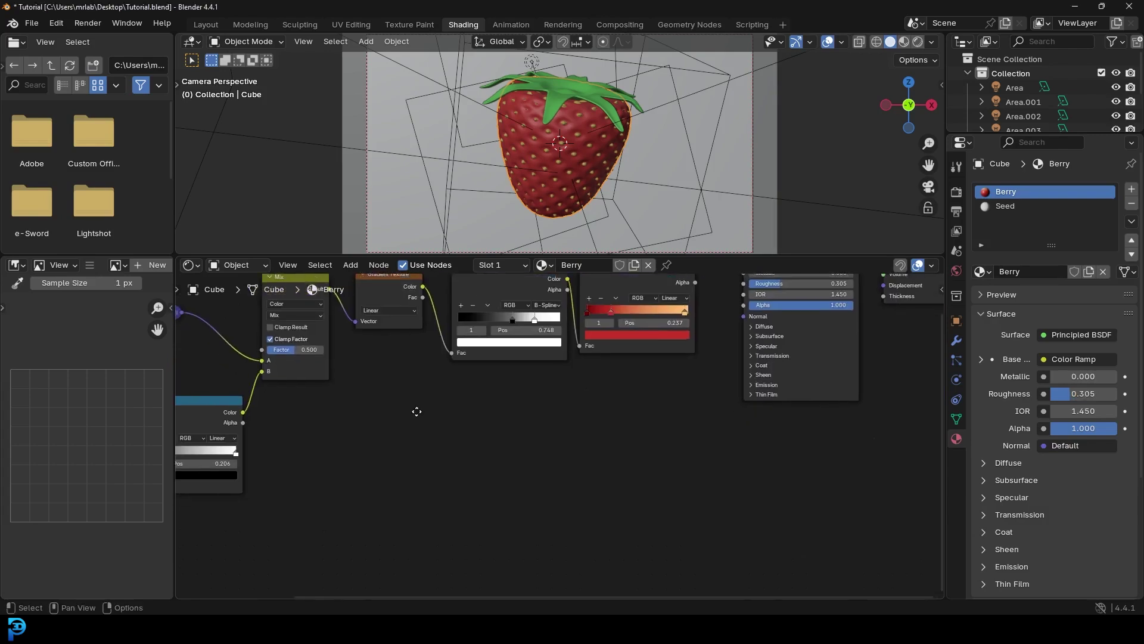
pyautogui.hotkey('shift', 'a')
pyautogui.click(521, 409)
pyautogui.write('bump')
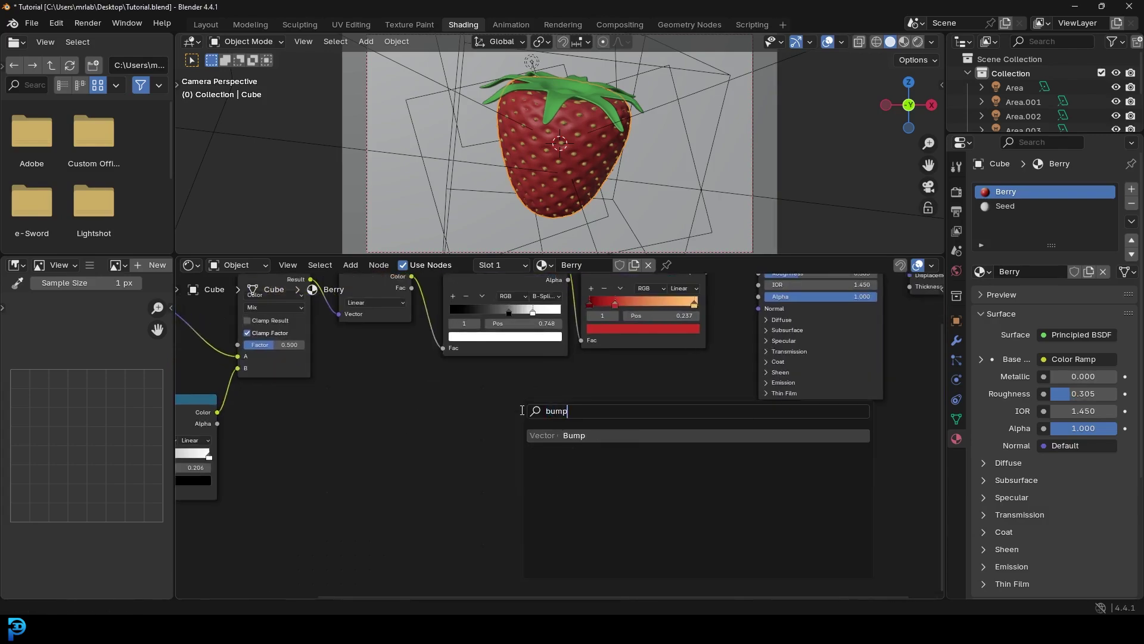
pyautogui.press('Return')
pyautogui.click(556, 413)
pyautogui.moveTo(227, 436); pyautogui.dragTo(155, 490, button='middle')
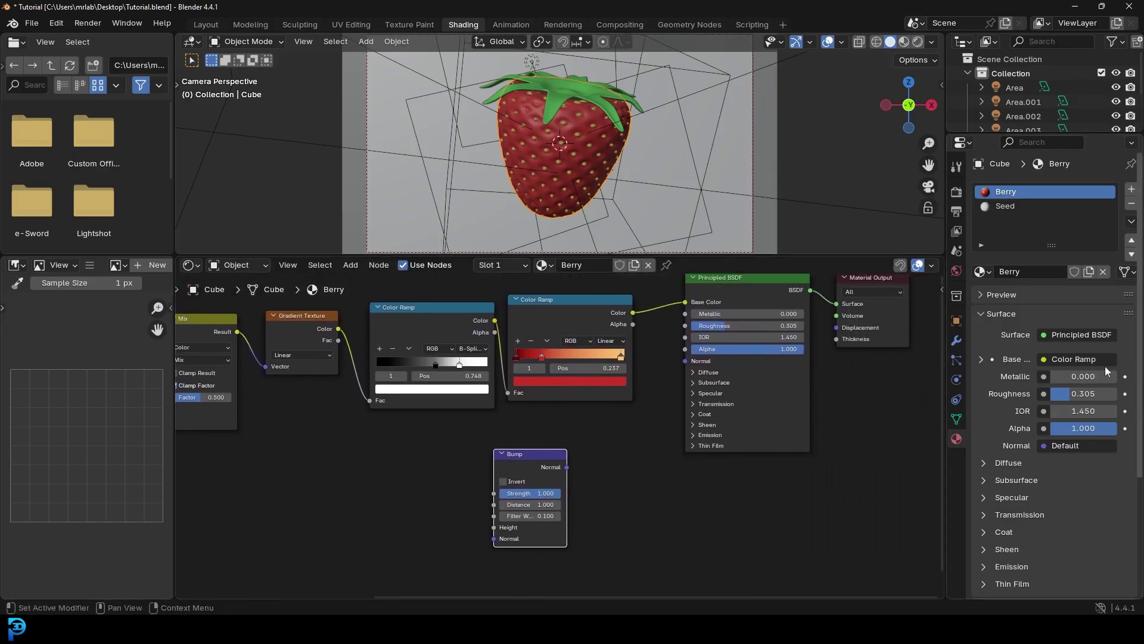
# Connect the black-and-white Color Ramp's color output to the Bump node's height and move that ramp down beside the Bump node
pyautogui.moveTo(494, 320); pyautogui.dragTo(494, 529)
pyautogui.moveTo(418, 358); pyautogui.dragTo(382, 403)
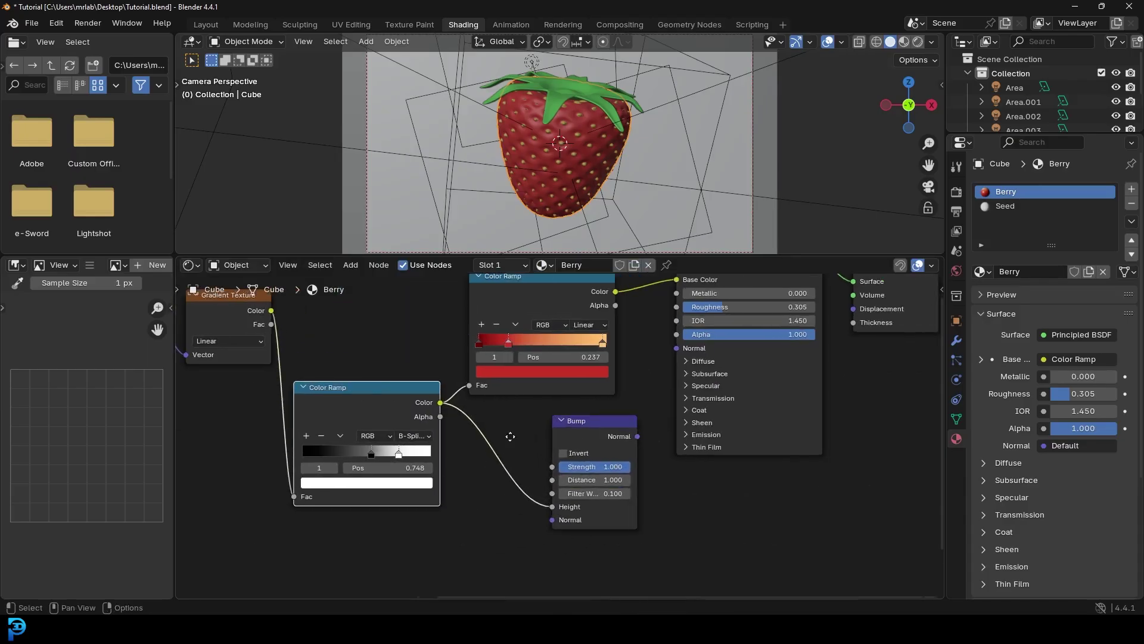
pyautogui.scroll(2, 496, 449)
# Connect the Bump output to the Principled BSDF's normal, set the bump strength to 0.161, and save the file
pyautogui.moveTo(500, 480); pyautogui.dragTo(551, 376)
pyautogui.moveTo(470, 525); pyautogui.dragTo(405, 525)
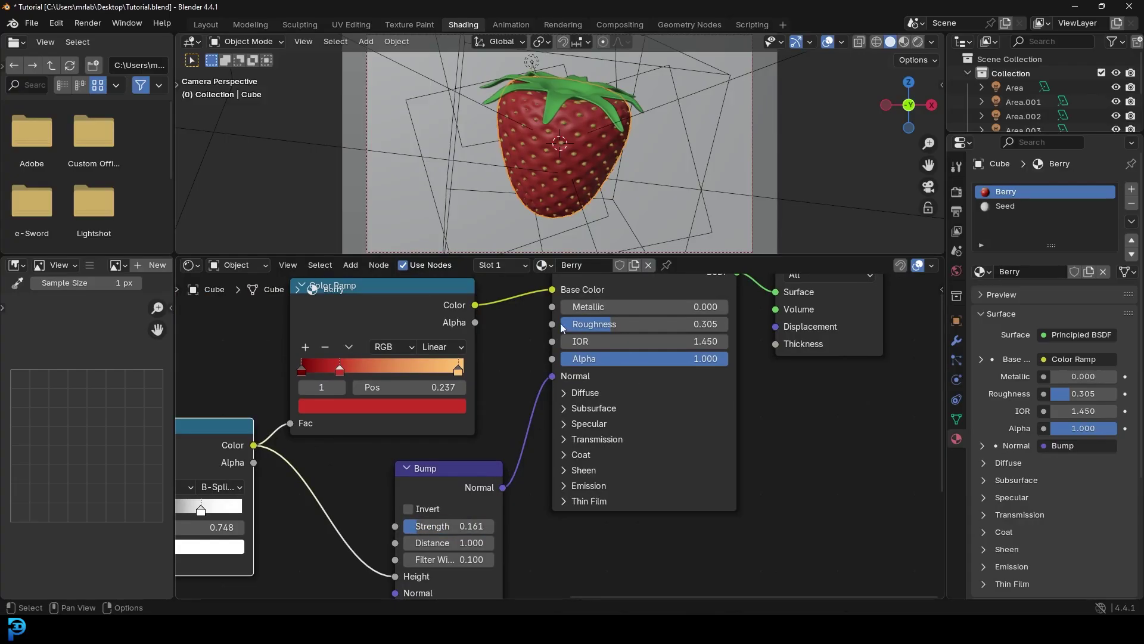
pyautogui.keyDown('shift'); pyautogui.moveTo(575, 177); pyautogui.dragTo(591, 142, button='middle'); pyautogui.keyUp('shift')
pyautogui.hotkey('ctrl', 's')
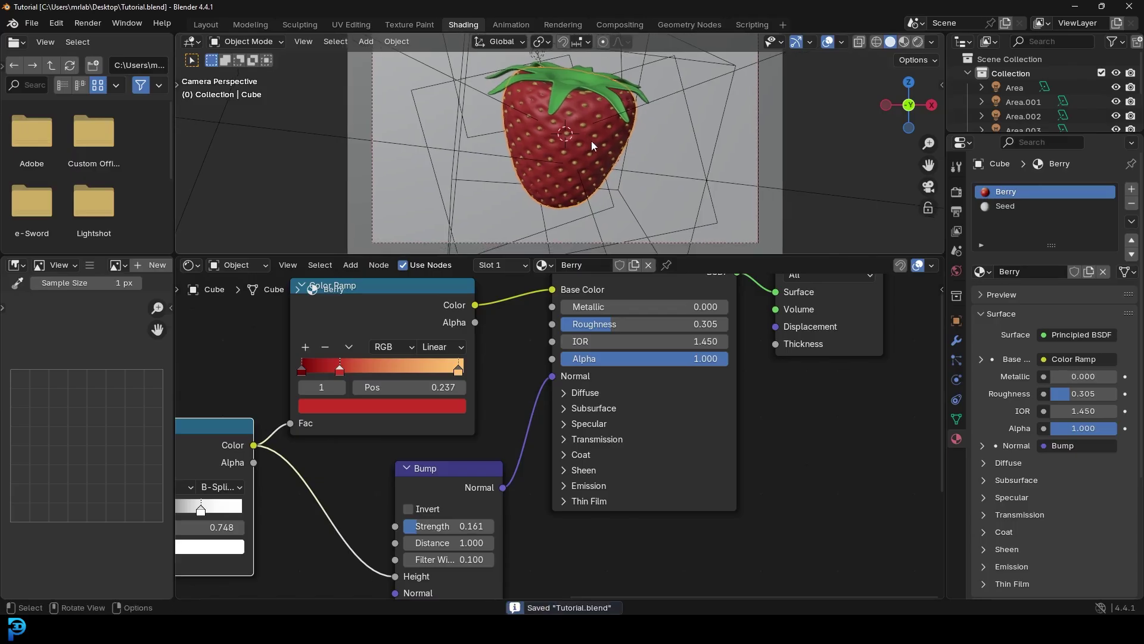
# Set the Principled BSDF's subsurface weight to 0.2 and save the file
pyautogui.click(562, 409)
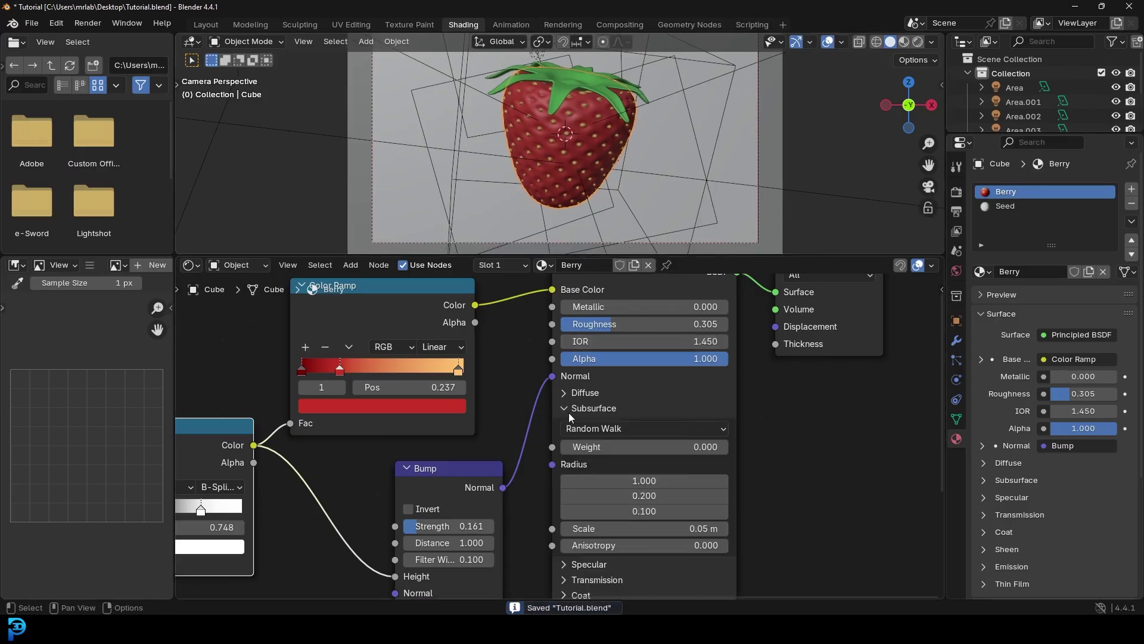
pyautogui.click(659, 449)
pyautogui.write('0.2')
pyautogui.press('Return')
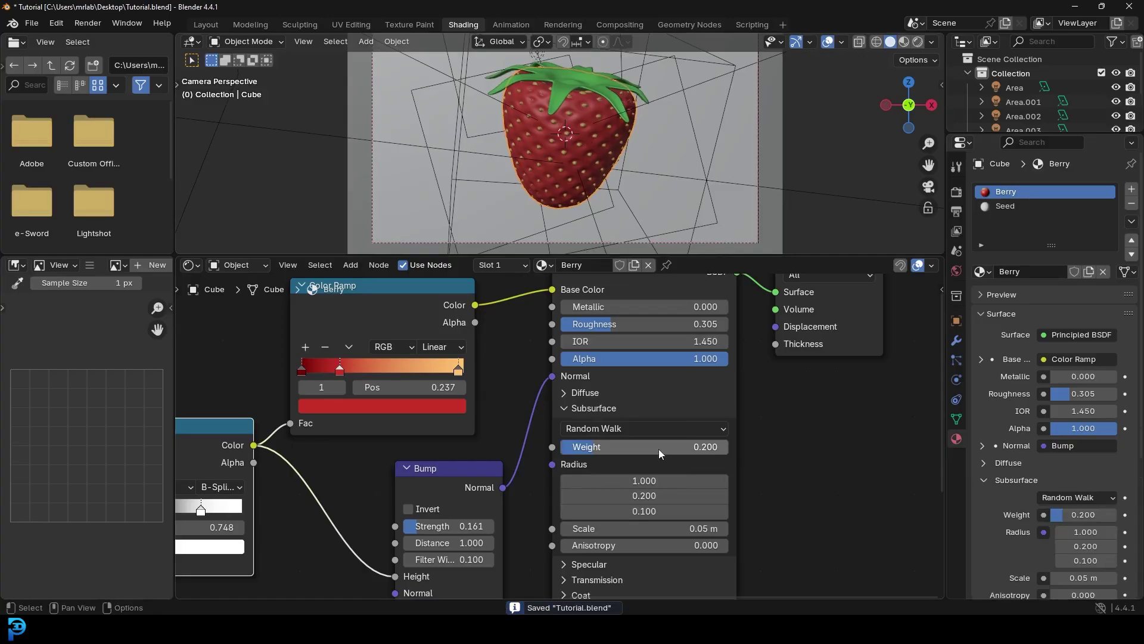
pyautogui.hotkey('ctrl', 's')
# Show the strawberry in Rendered viewport shading and enlarge the 3D viewport to inspect the berry surface closely
pyautogui.scroll(-5, 419, 437)
pyautogui.moveTo(420, 437); pyautogui.dragTo(552, 412, button='middle')
pyautogui.scroll(3, 595, 141)
pyautogui.press('z')
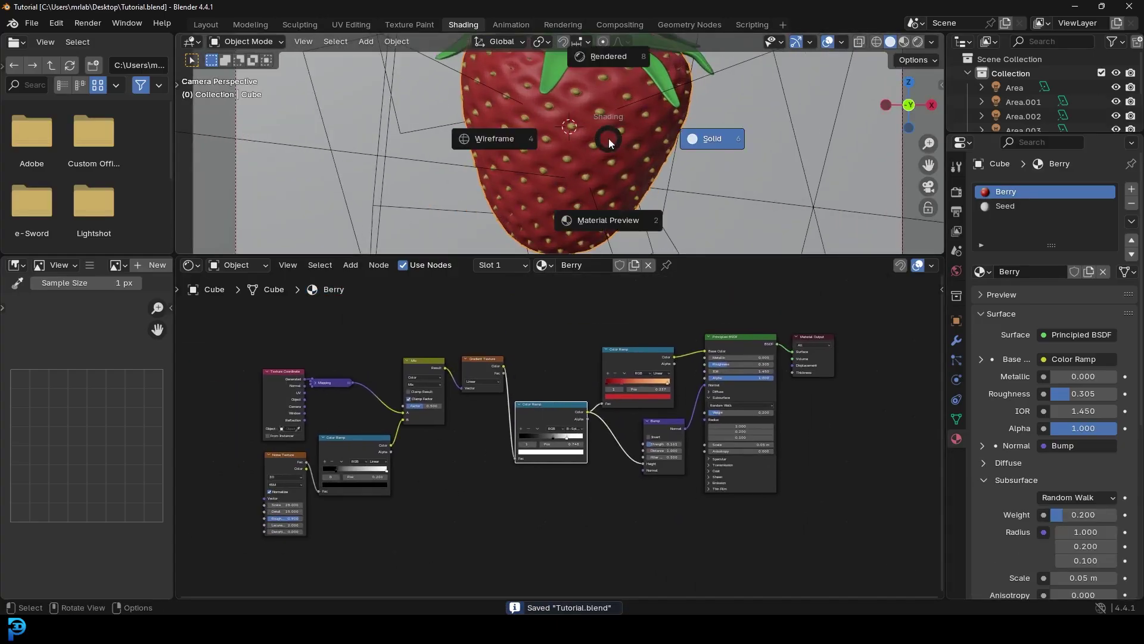
pyautogui.click(609, 63)
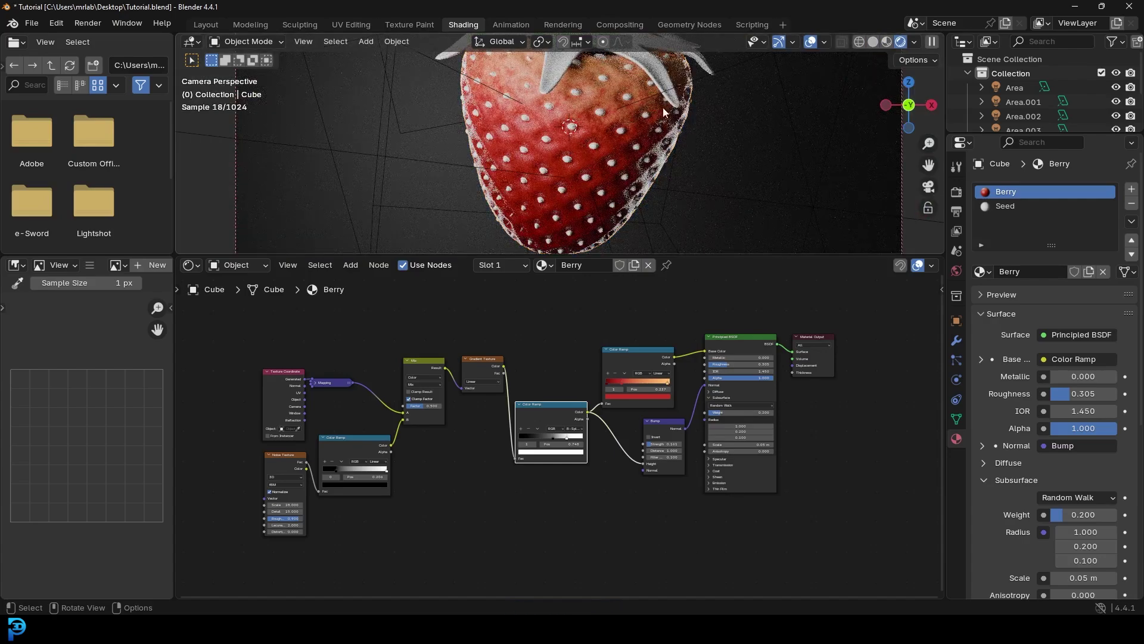
pyautogui.moveTo(704, 257); pyautogui.dragTo(704, 335)
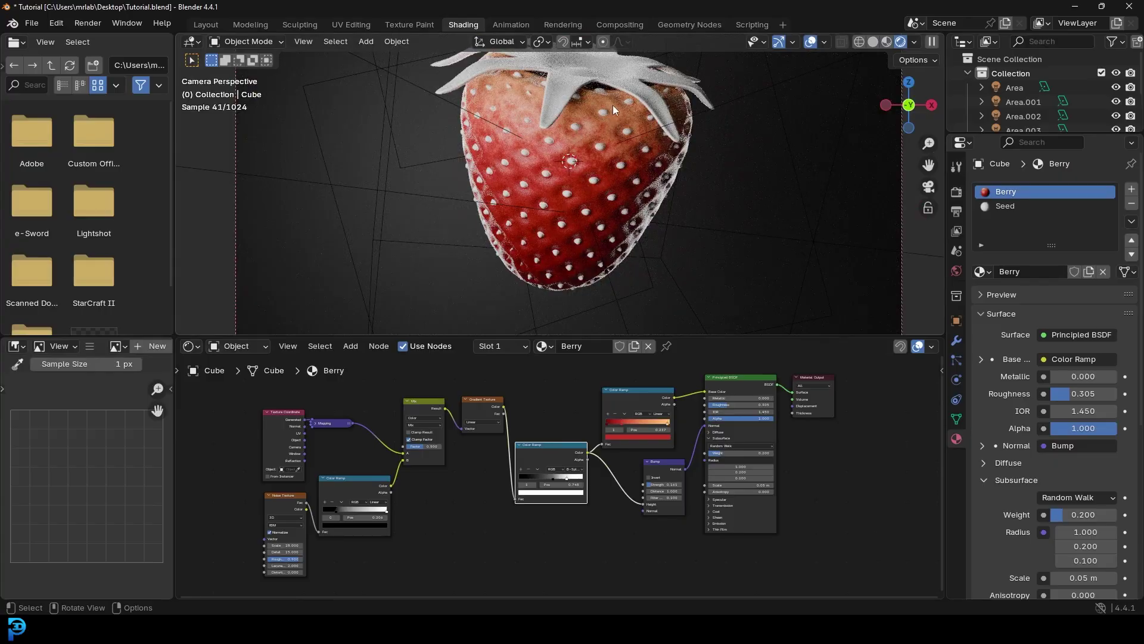
pyautogui.scroll(4, 608, 143)
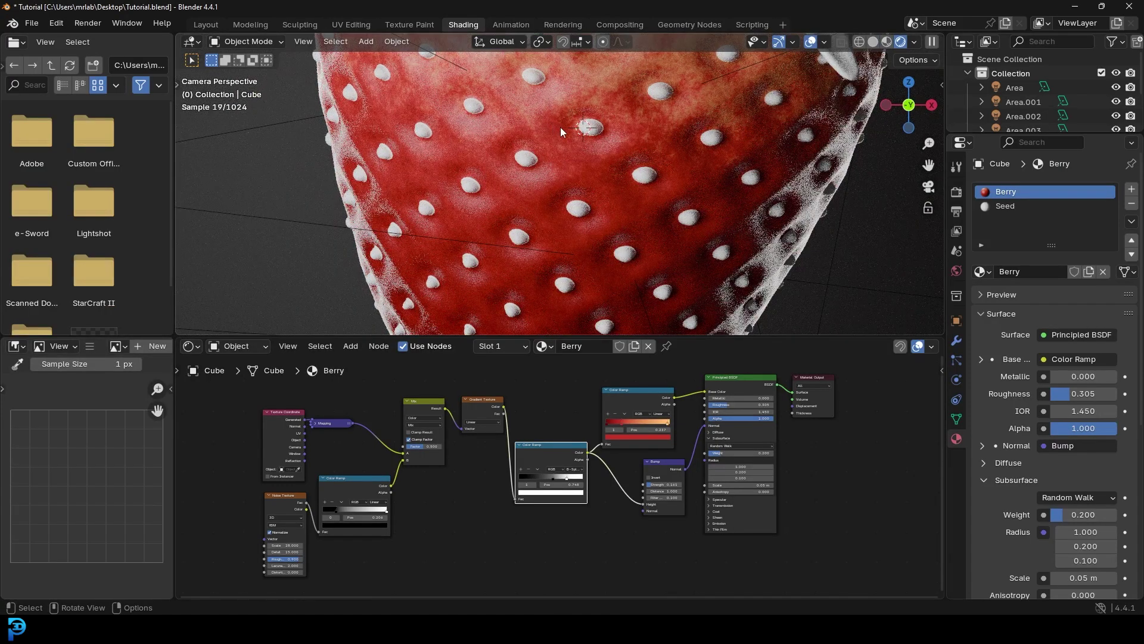
# Set the base color of the Seed material's Principled BSDF to golden yellow
pyautogui.click(1004, 206)
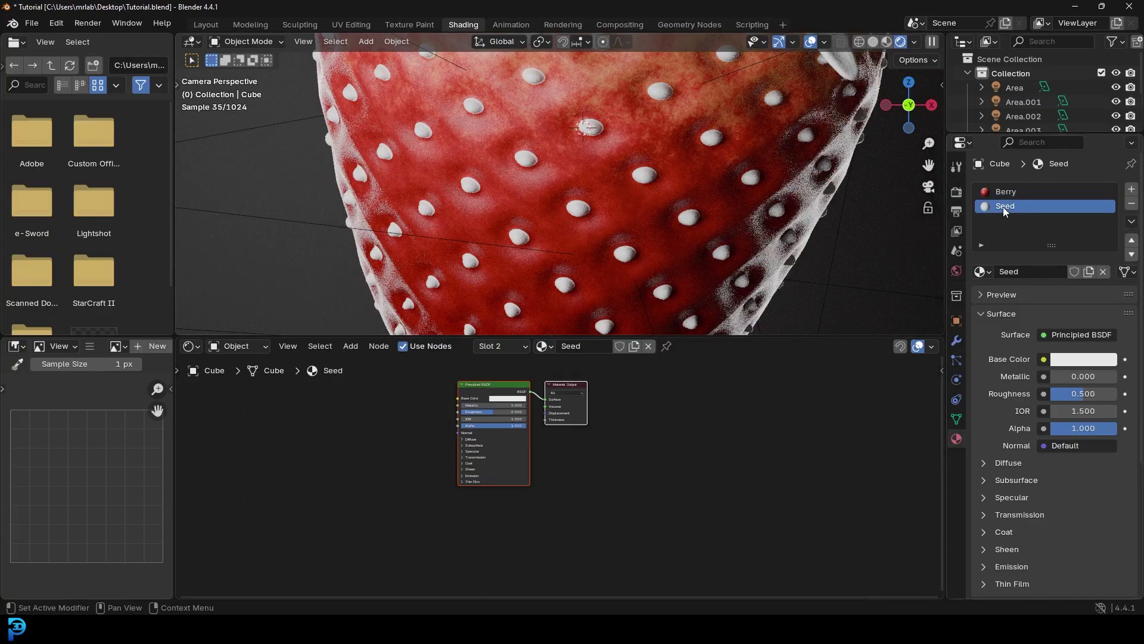
pyautogui.scroll(3, 510, 425)
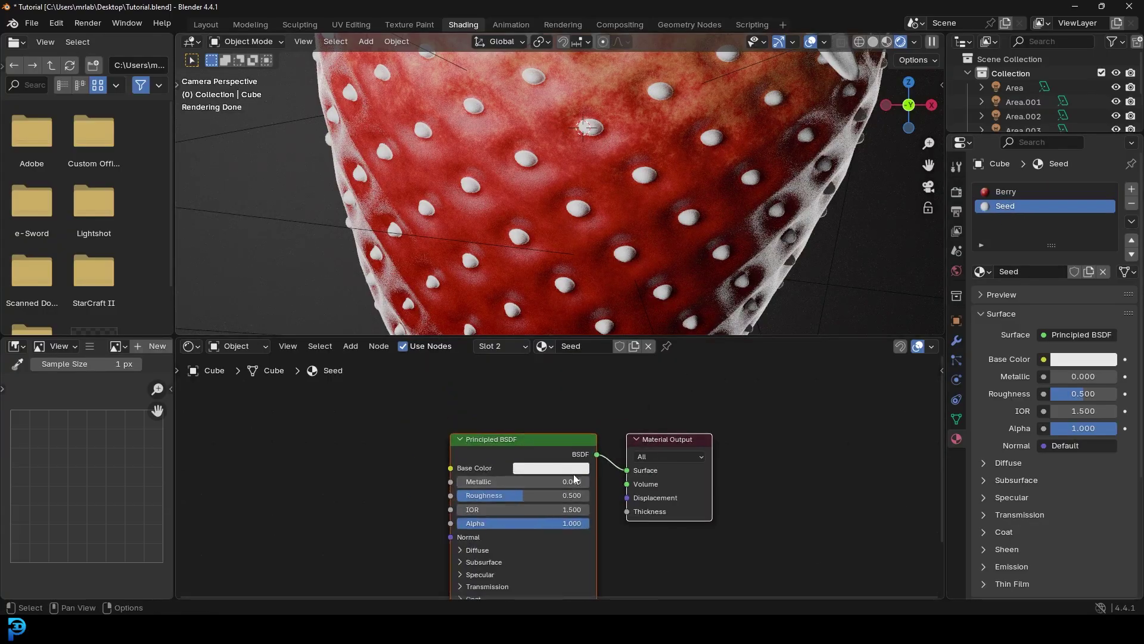
pyautogui.click(574, 469)
pyautogui.click(544, 339)
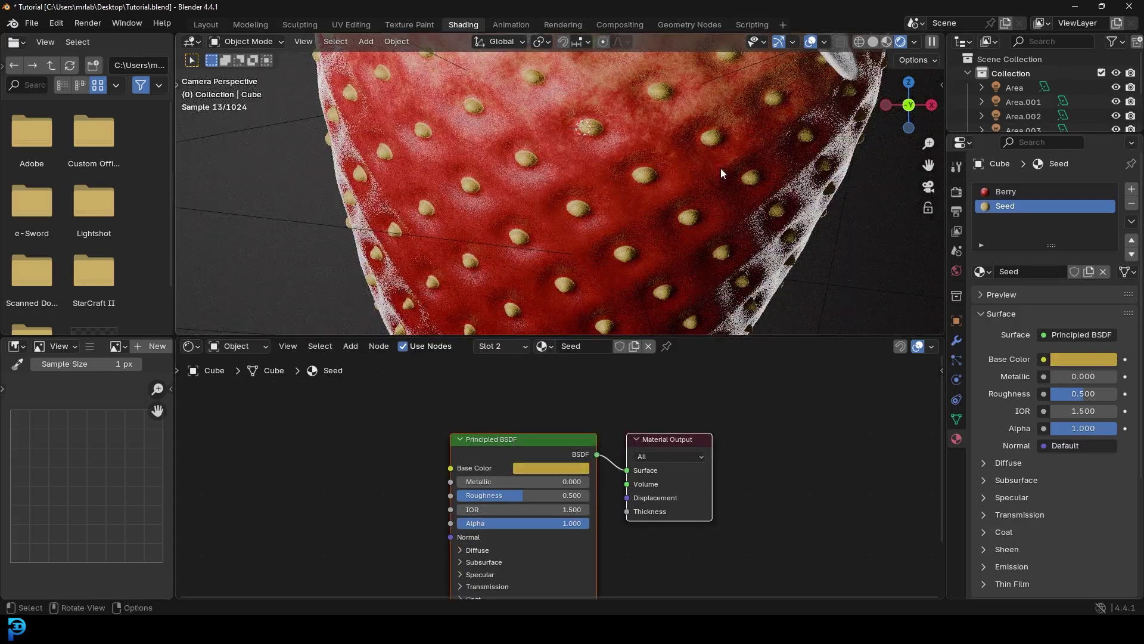
# Copy all nodes of the Berry material
pyautogui.scroll(-4, 720, 168)
pyautogui.click(1006, 191)
pyautogui.scroll(-5, 487, 503)
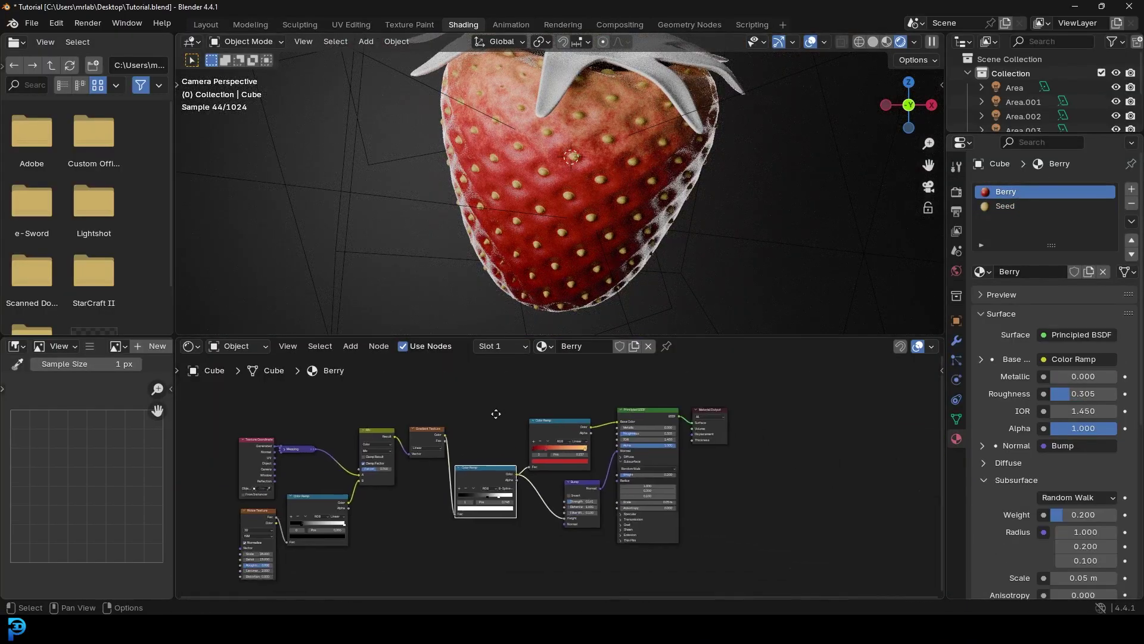
pyautogui.moveTo(201, 407); pyautogui.dragTo(858, 599)
pyautogui.press('Home')
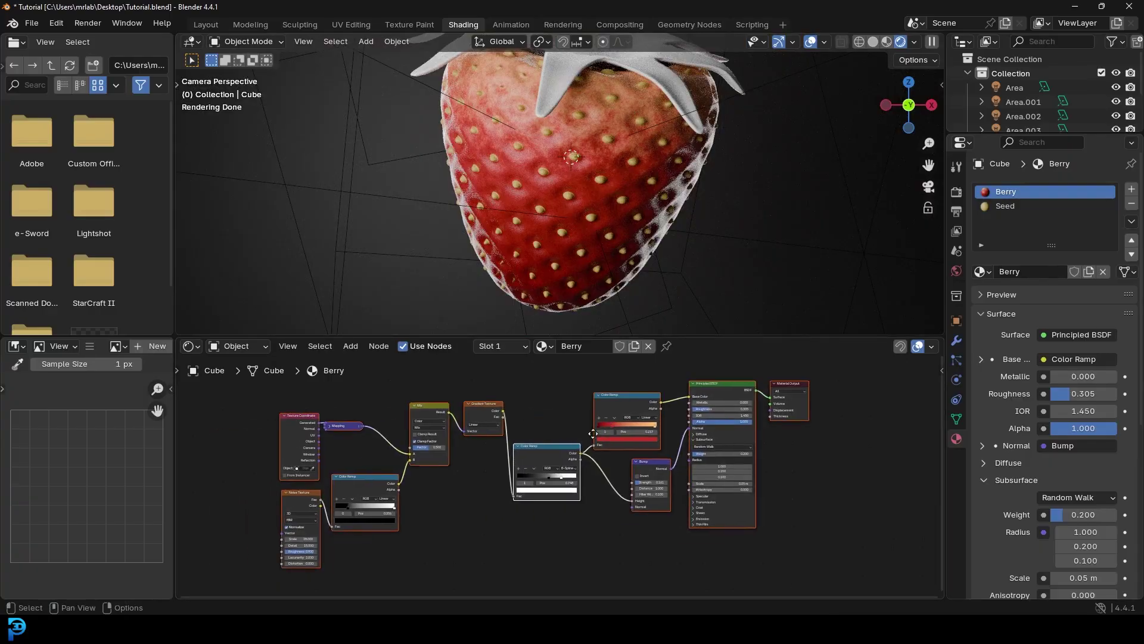
pyautogui.rightClick(560, 402)
pyautogui.click(516, 351)
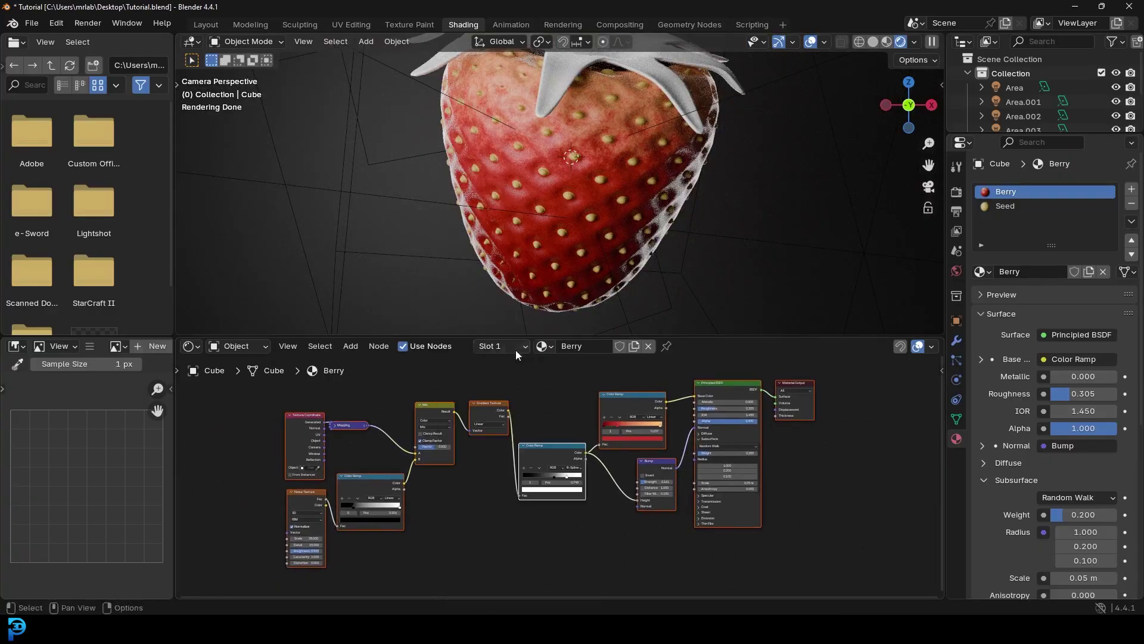
# Select the strawberry's leaf crown and delete all existing nodes of its leaf material
pyautogui.click(621, 80)
pyautogui.scroll(2, 518, 466)
pyautogui.moveTo(382, 402); pyautogui.dragTo(399, 435, button='middle')
pyautogui.moveTo(366, 385); pyautogui.dragTo(688, 455)
pyautogui.press('Delete')
# Paste the copied Berry nodes into the empty leaf material and enlarge the node editor
pyautogui.moveTo(593, 337); pyautogui.dragTo(555, 232)
pyautogui.rightClick(505, 327)
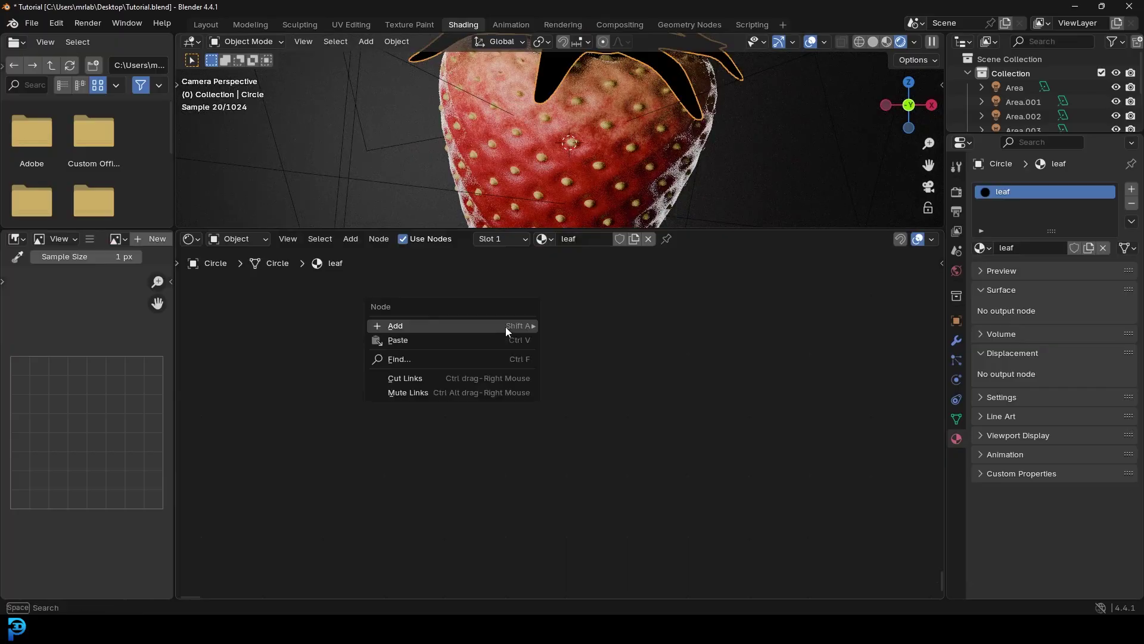
pyautogui.click(445, 341)
pyautogui.moveTo(639, 345); pyautogui.dragTo(491, 439, button='middle')
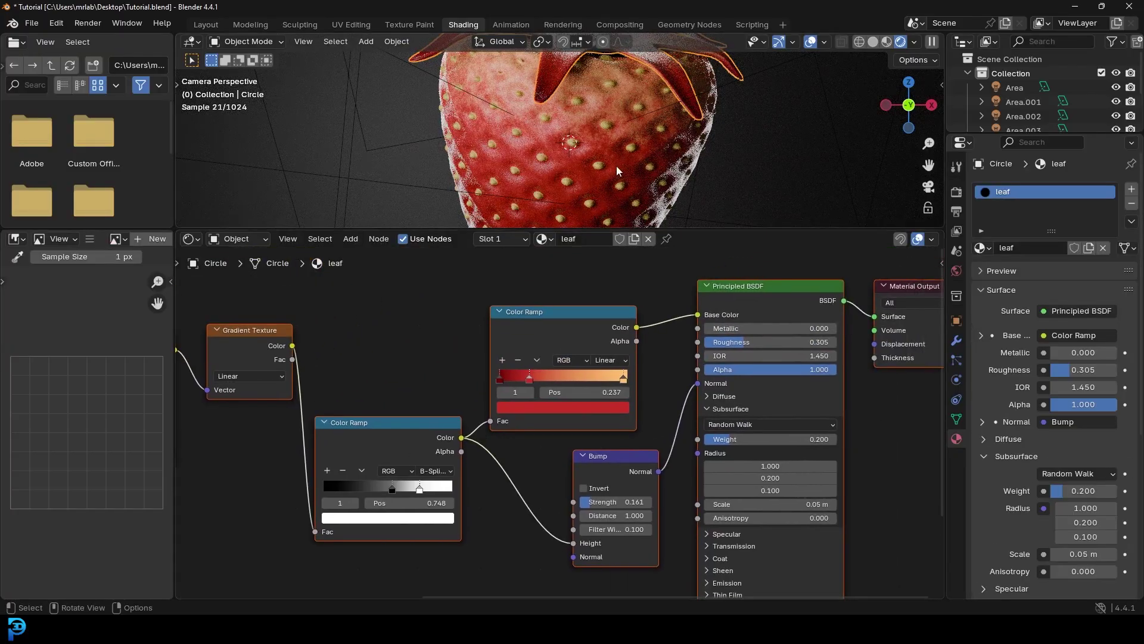
# In the leaf's color ramp, change the light orange stop to pale yellow-green and the bright red stop to light green
pyautogui.click(623, 378)
pyautogui.click(618, 412)
pyautogui.click(540, 268)
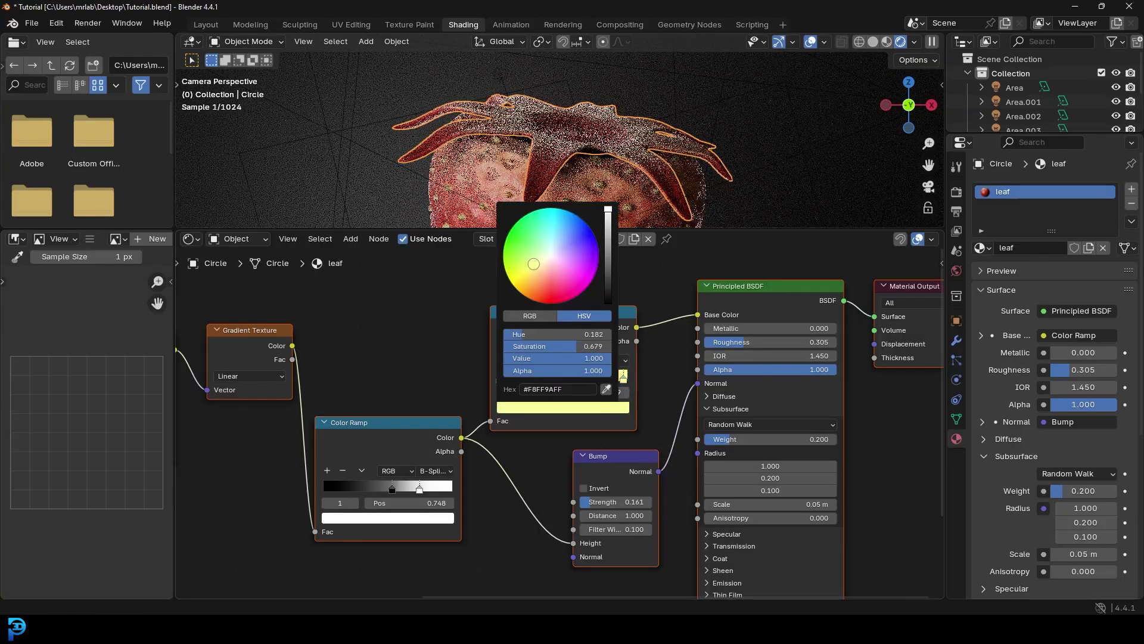
pyautogui.click(532, 385)
pyautogui.click(539, 408)
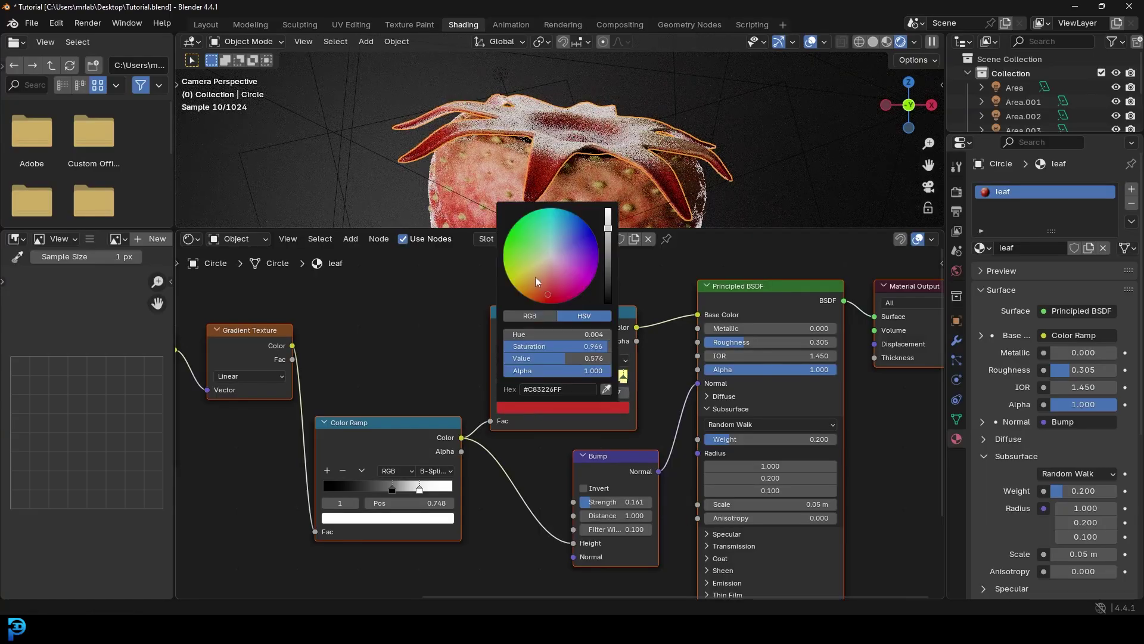
pyautogui.click(528, 254)
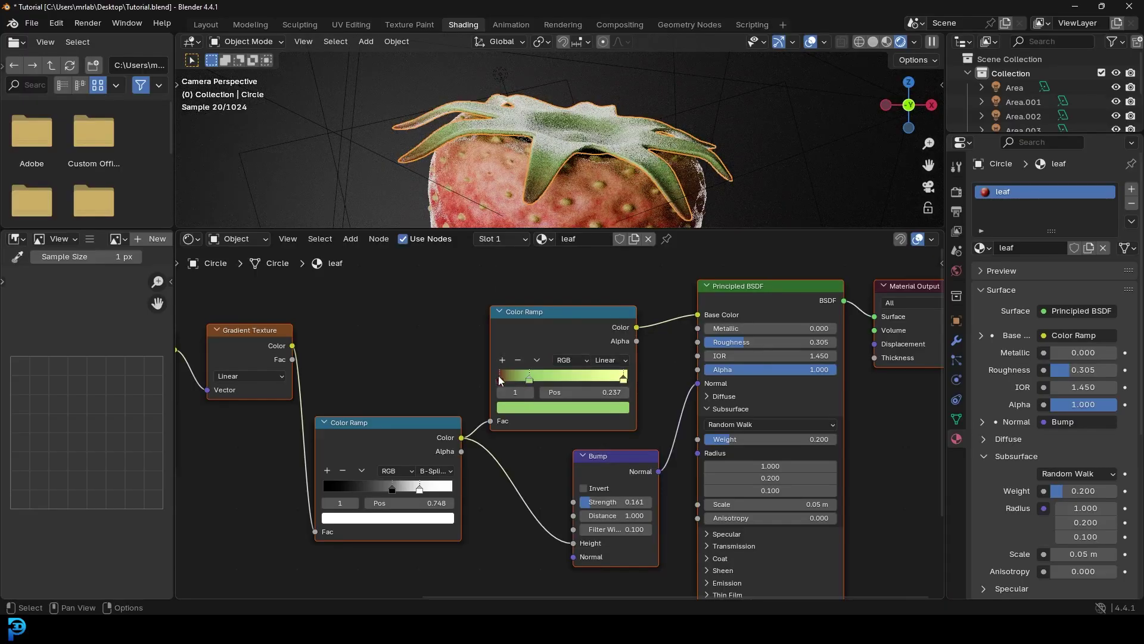
# Change the dark red stop at position 0 of the leaf's color ramp to dark green
pyautogui.click(499, 379)
pyautogui.click(560, 407)
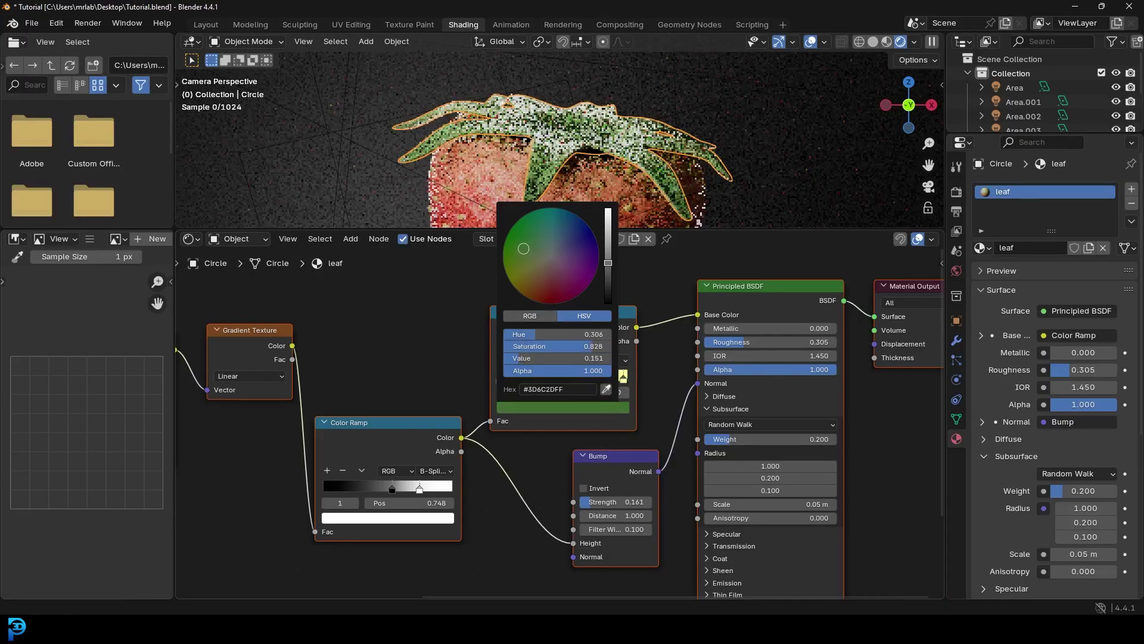
pyautogui.moveTo(523, 248); pyautogui.dragTo(521, 247)
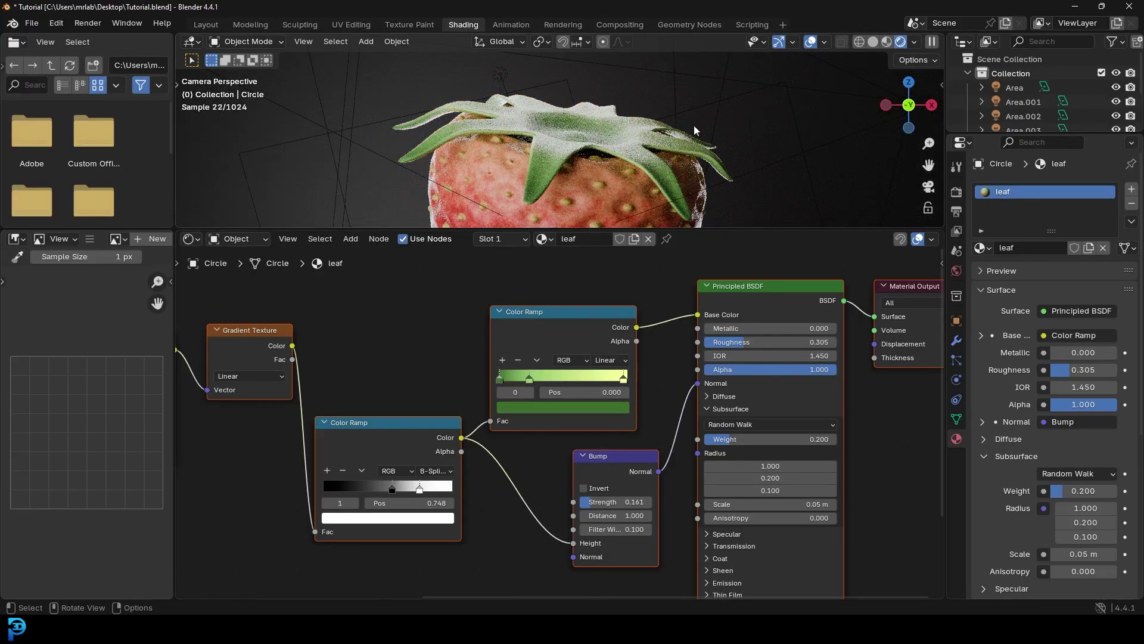
pyautogui.scroll(-3, 612, 128)
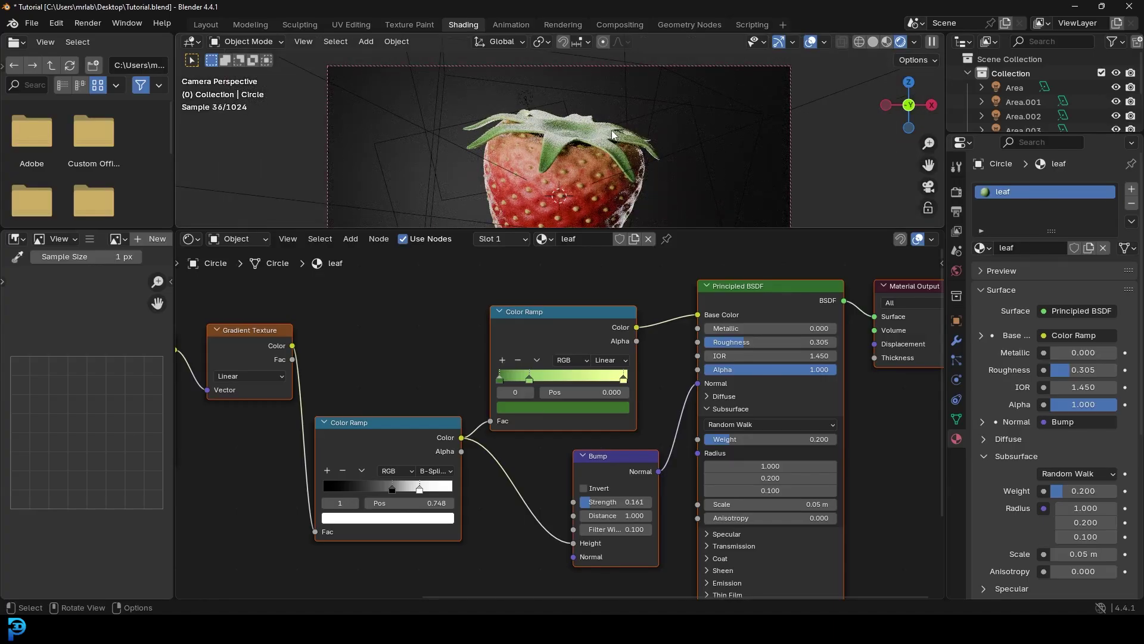
# Return the viewport to Solid shading, switch to the Layout workspace, and save the file
pyautogui.press('z')
pyautogui.click(709, 128)
pyautogui.hotkey('ctrl', 's')
pyautogui.moveTo(662, 230); pyautogui.dragTo(653, 422)
pyautogui.click(210, 25)
pyautogui.hotkey('ctrl', 's')
pyautogui.hotkey('ctrl', 's')
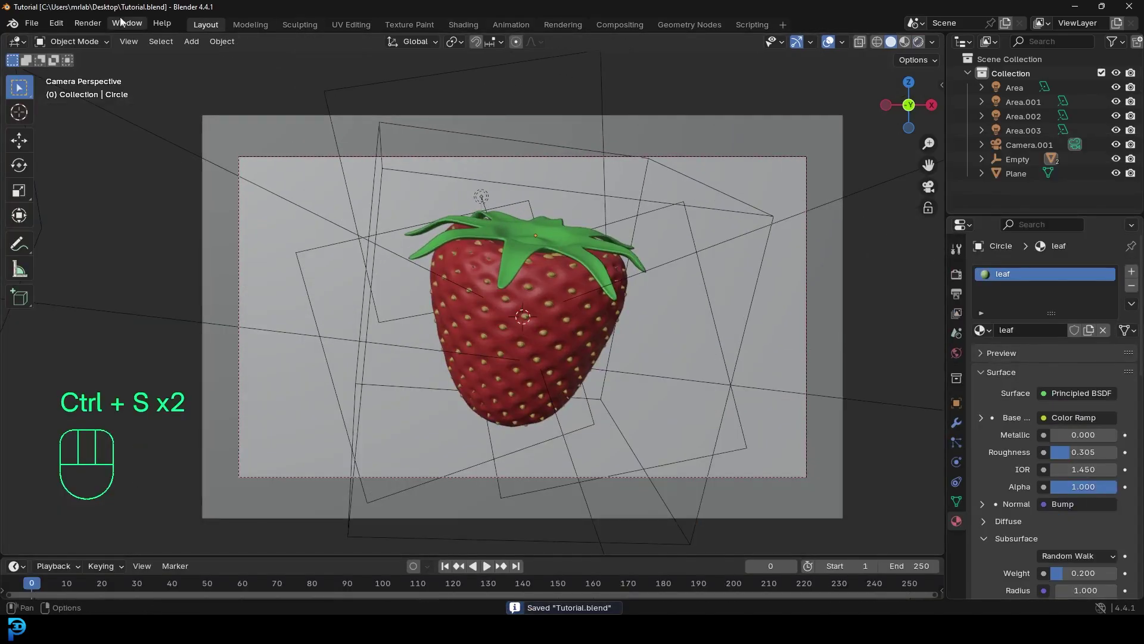
# Render the final image of the strawberry and inspect the result up close
pyautogui.click(87, 22)
pyautogui.click(79, 18)
pyautogui.click(87, 22)
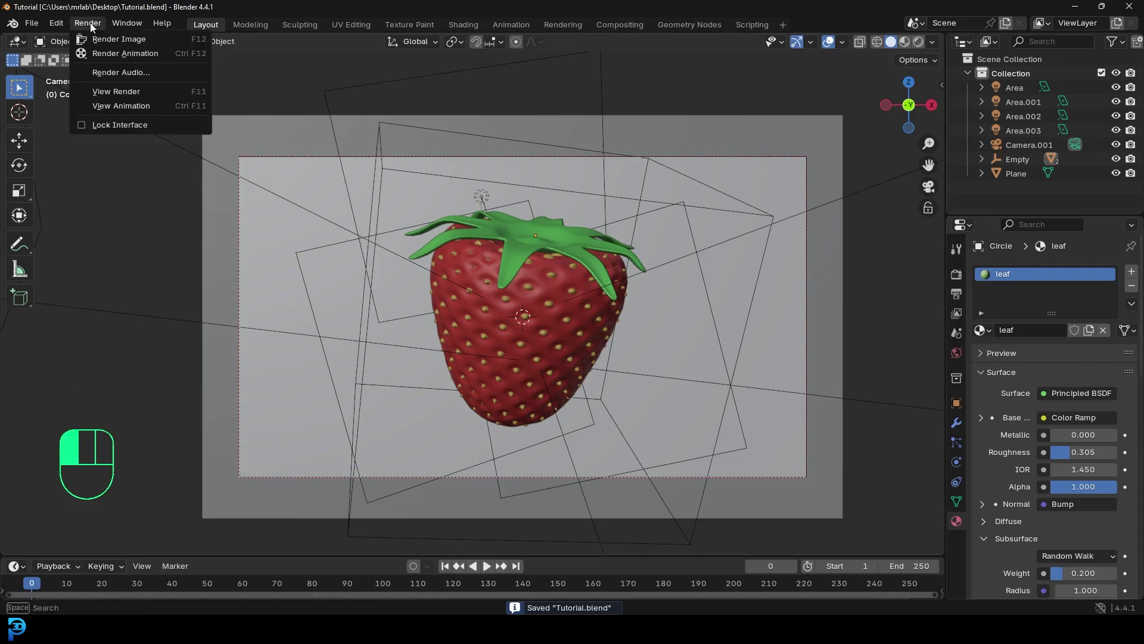
pyautogui.click(104, 38)
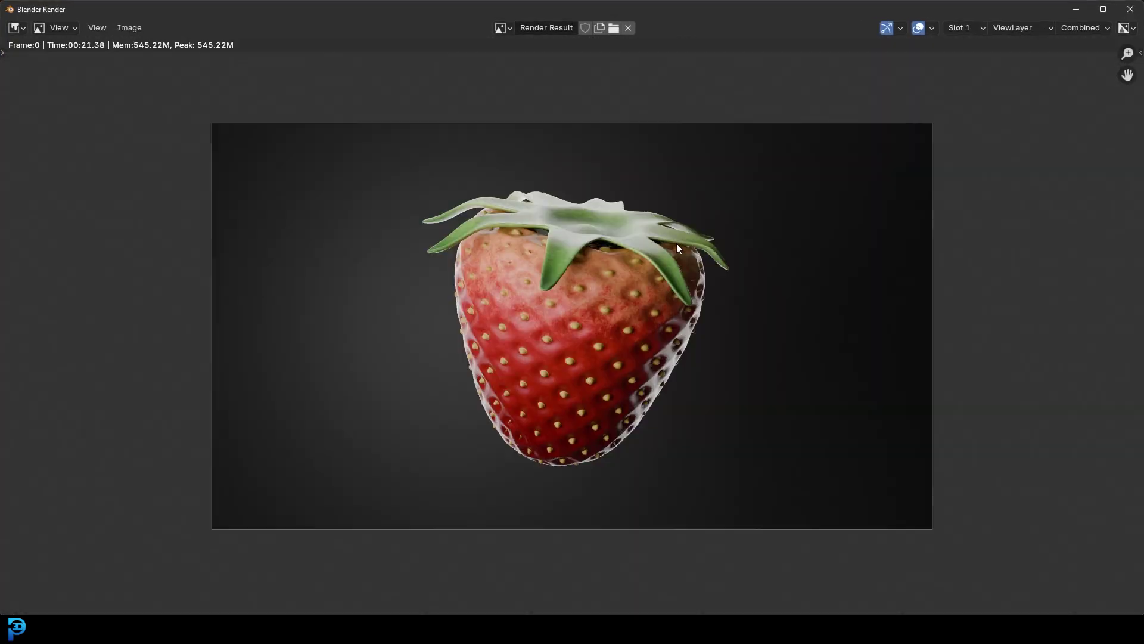
pyautogui.scroll(-3, 637, 327)
pyautogui.scroll(4, 636, 335)
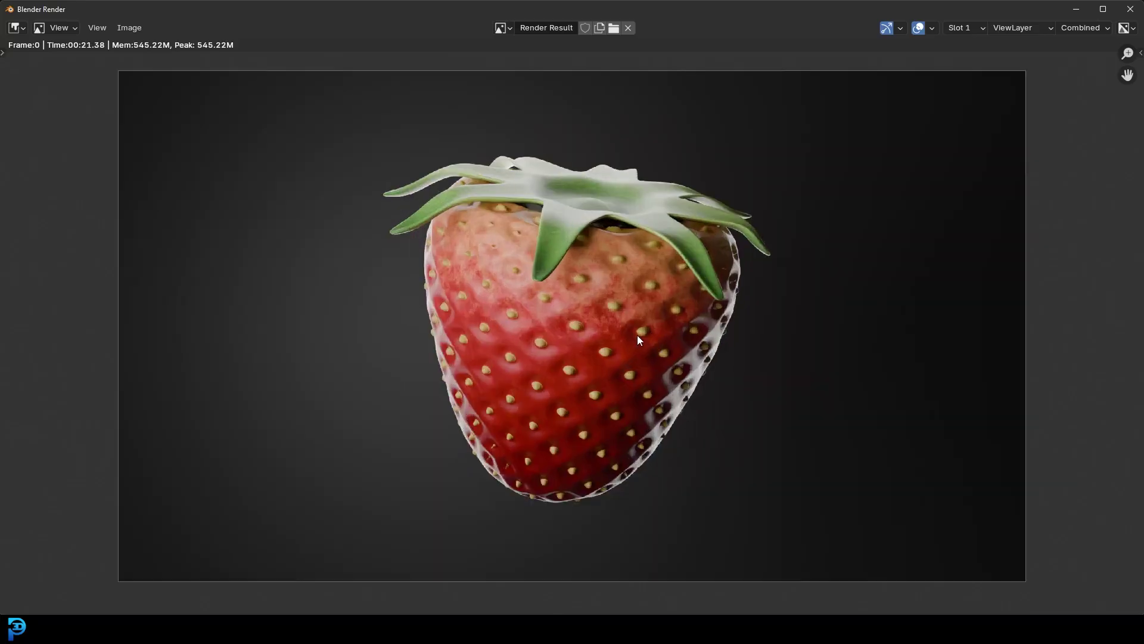